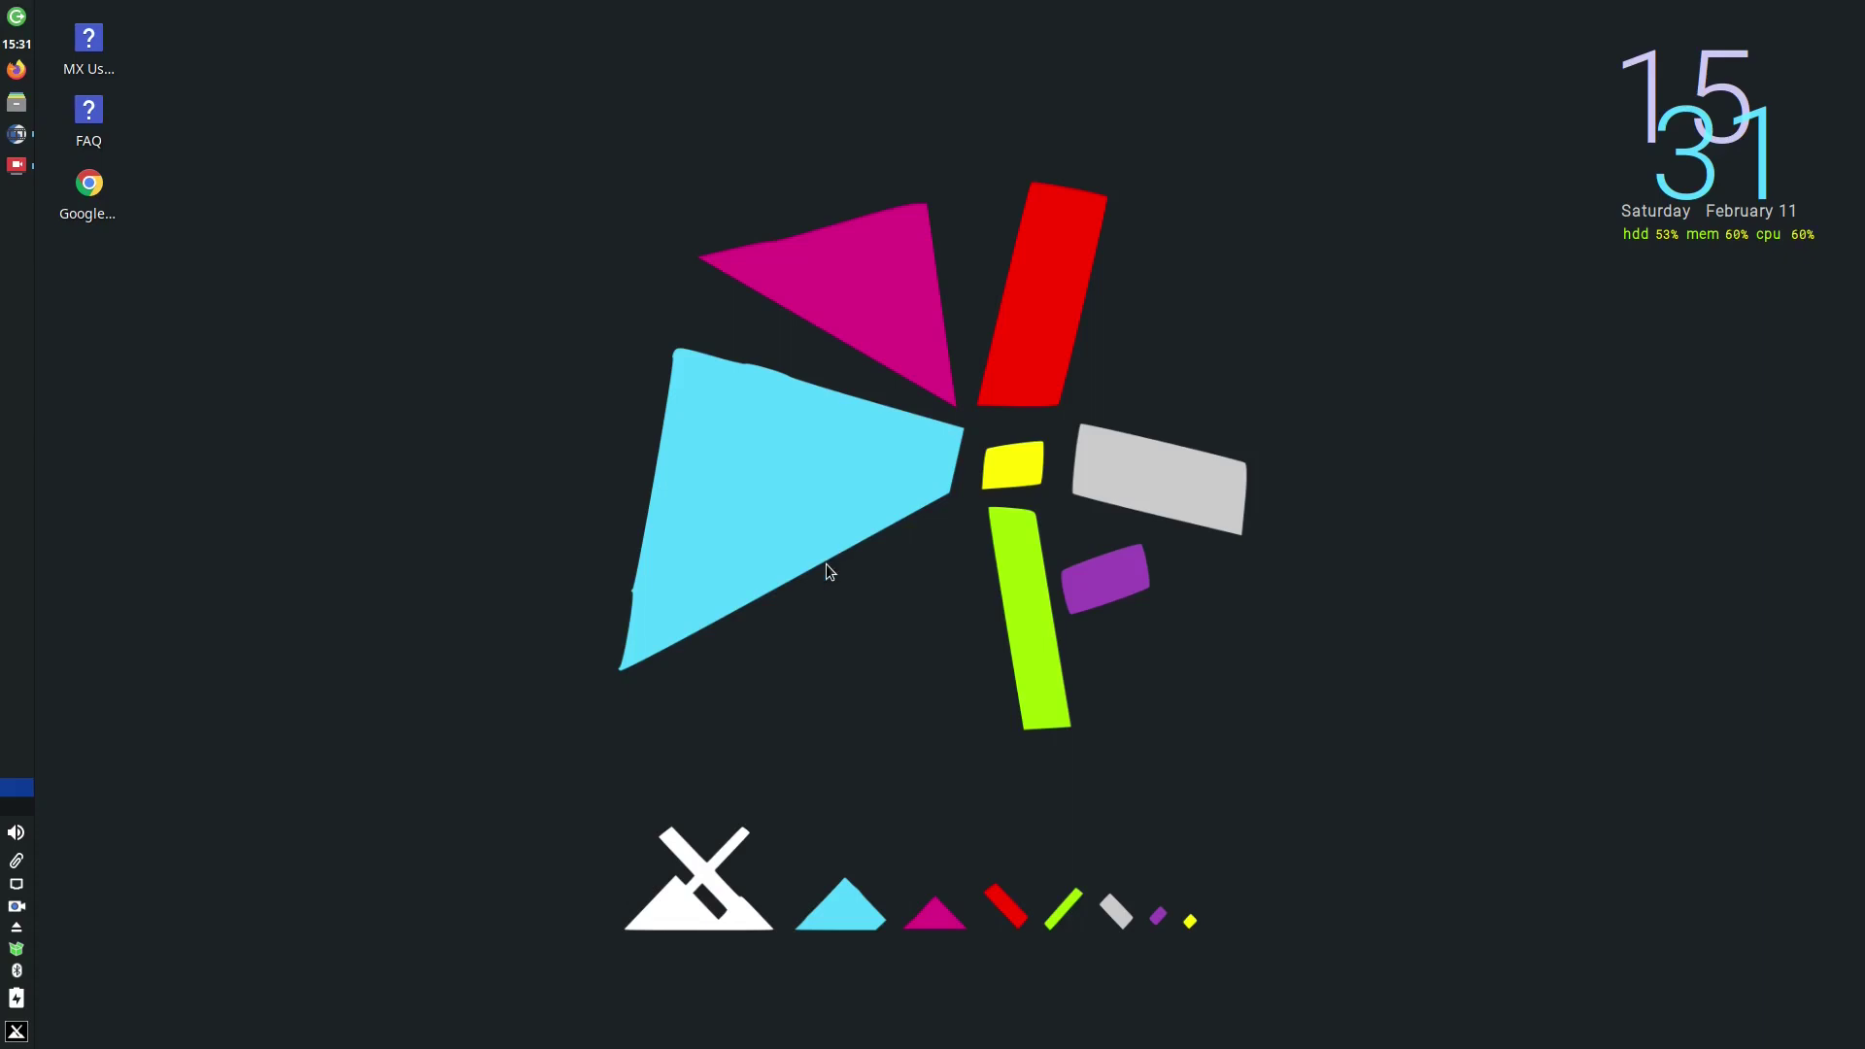
Launch MX Welcome by searching 'wec' in the Whisker applications menu
{"action": "left_click", "coordinate": [17, 1032]}
{"action": "type", "text": "wec"}
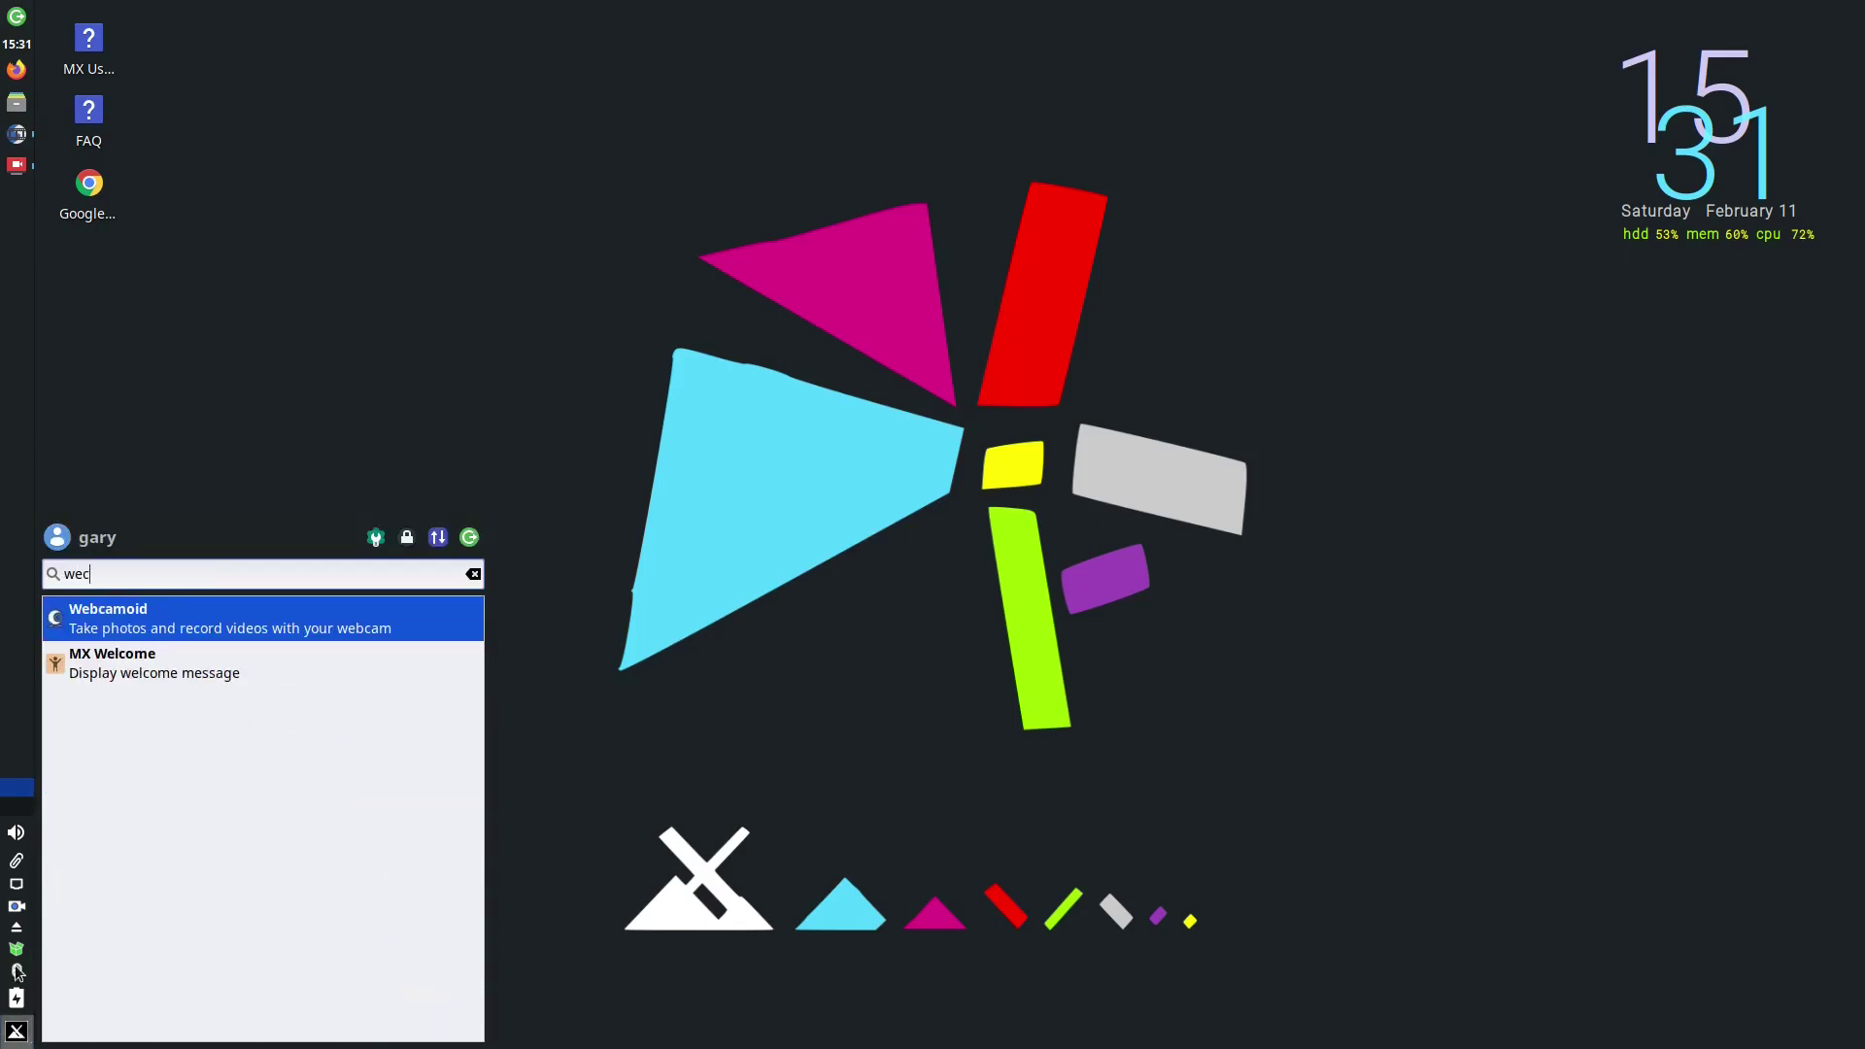
{"action": "left_click", "coordinate": [217, 684]}
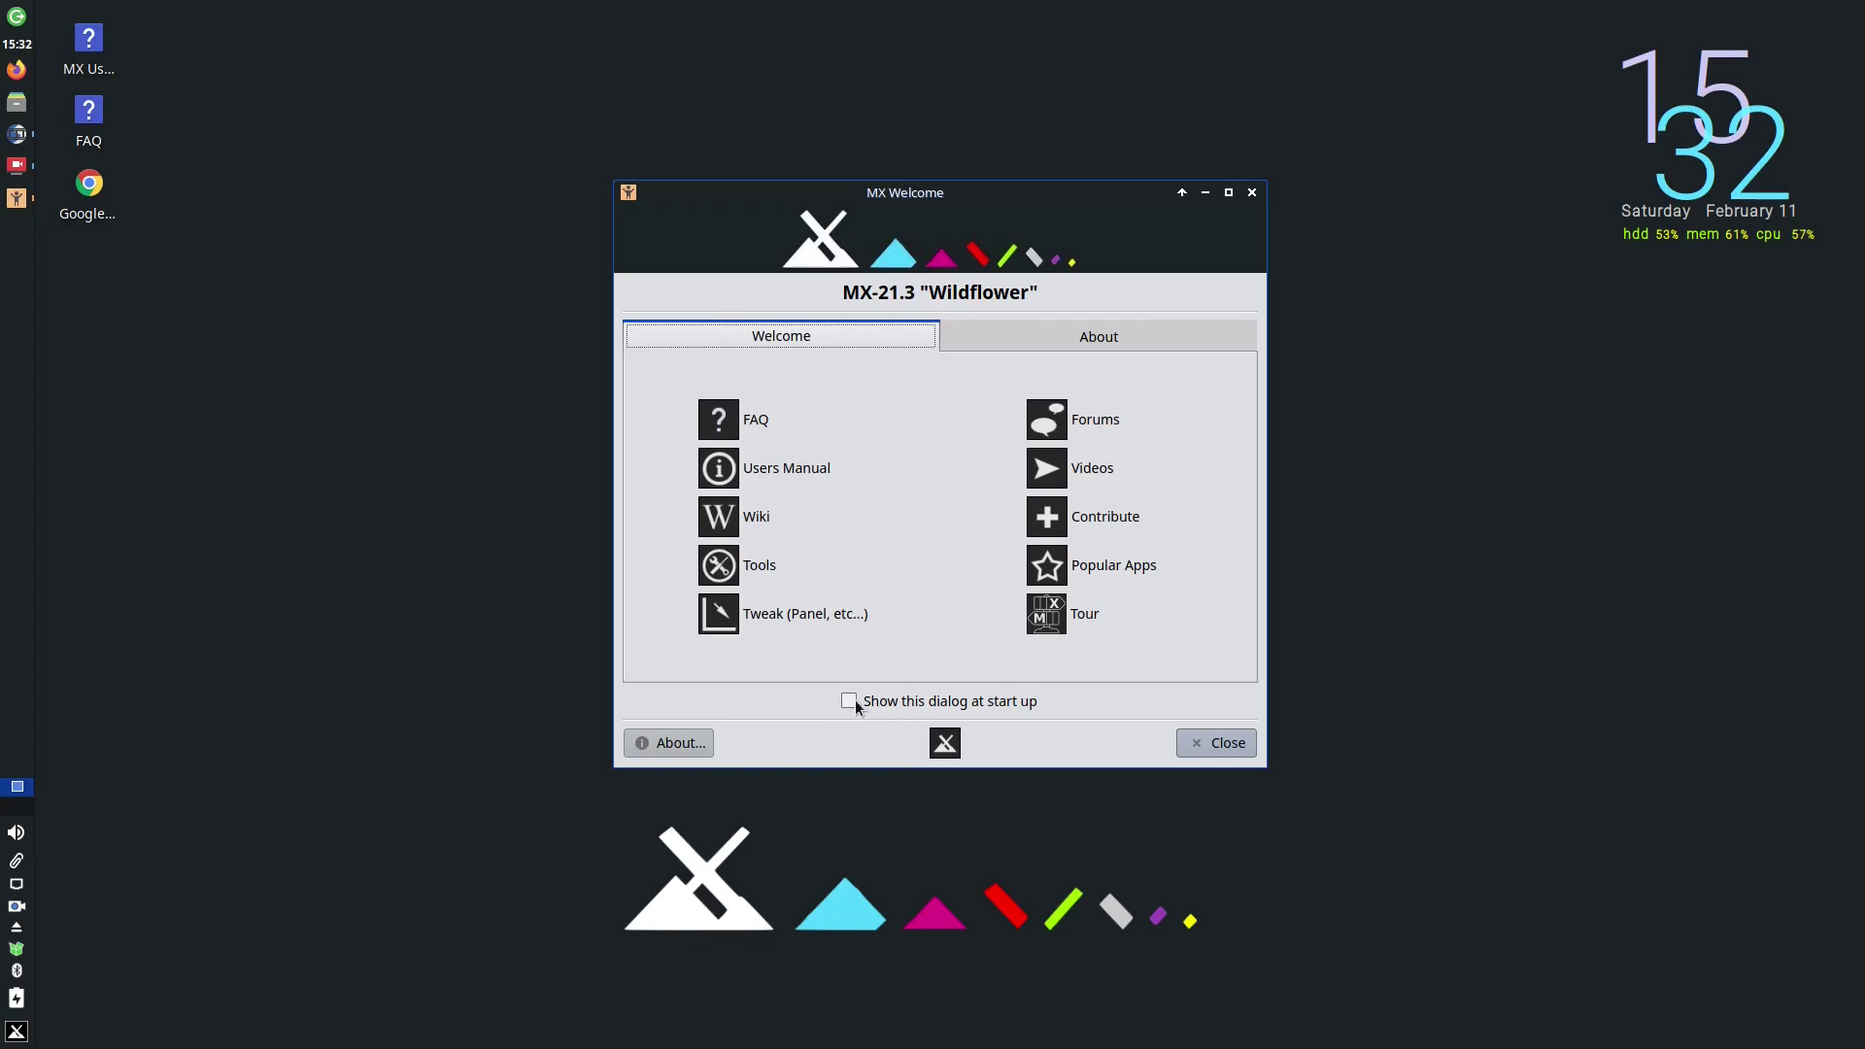
{"action": "left_click", "coordinate": [1125, 335]}
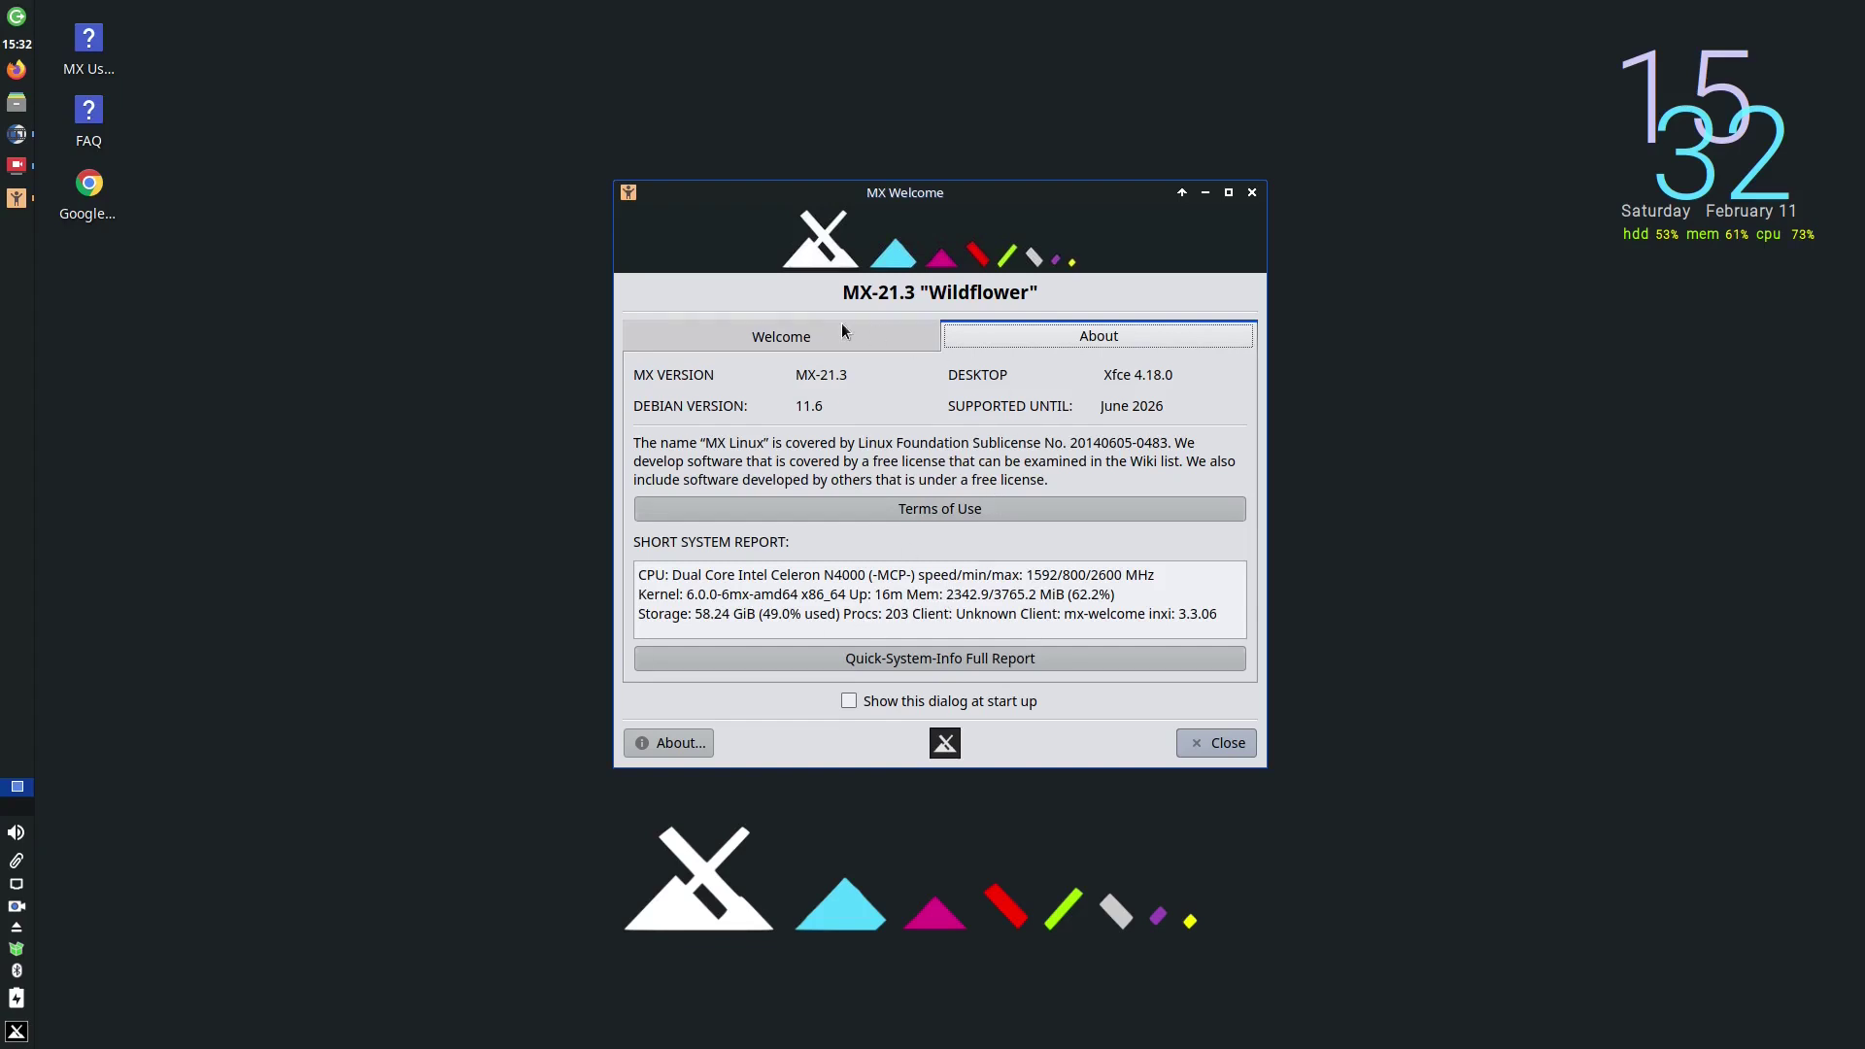
{"action": "left_click", "coordinate": [807, 338]}
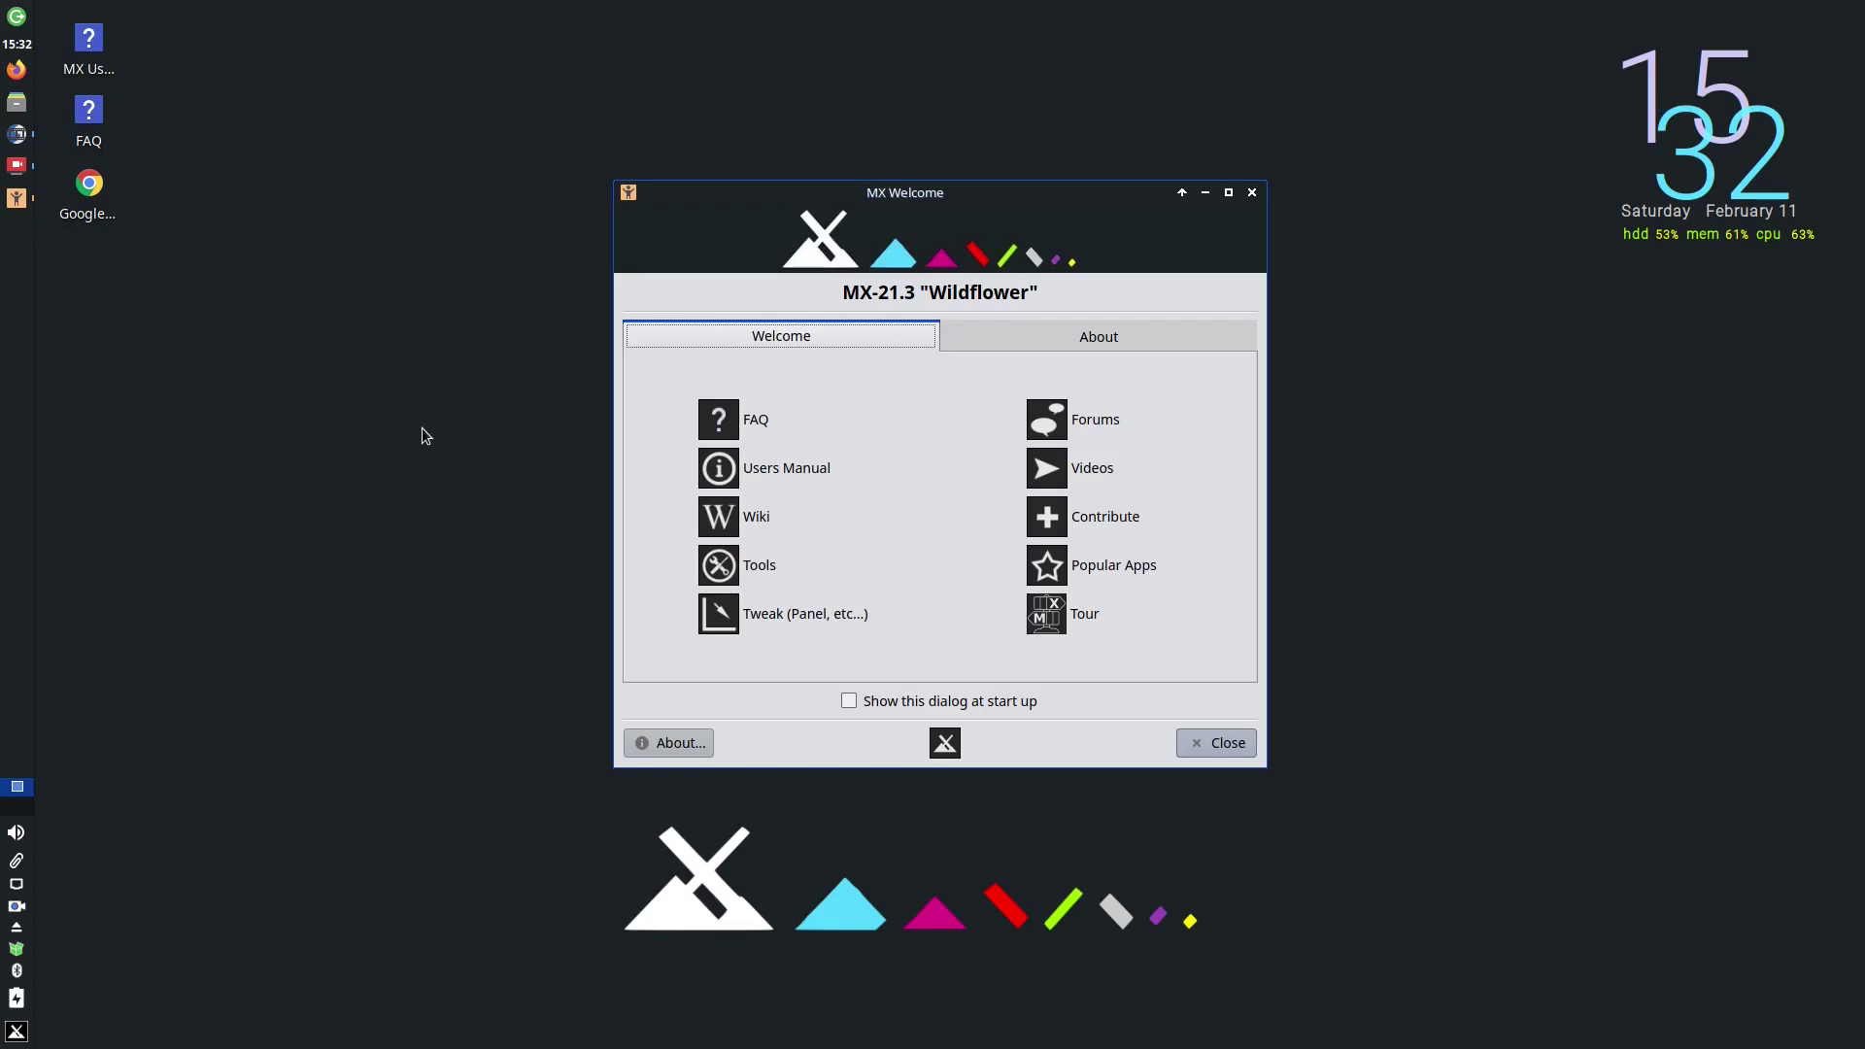
Browse the desktop right-click menu's Applications submenu and glance at the Whisker menu
{"action": "right_click", "coordinate": [372, 335]}
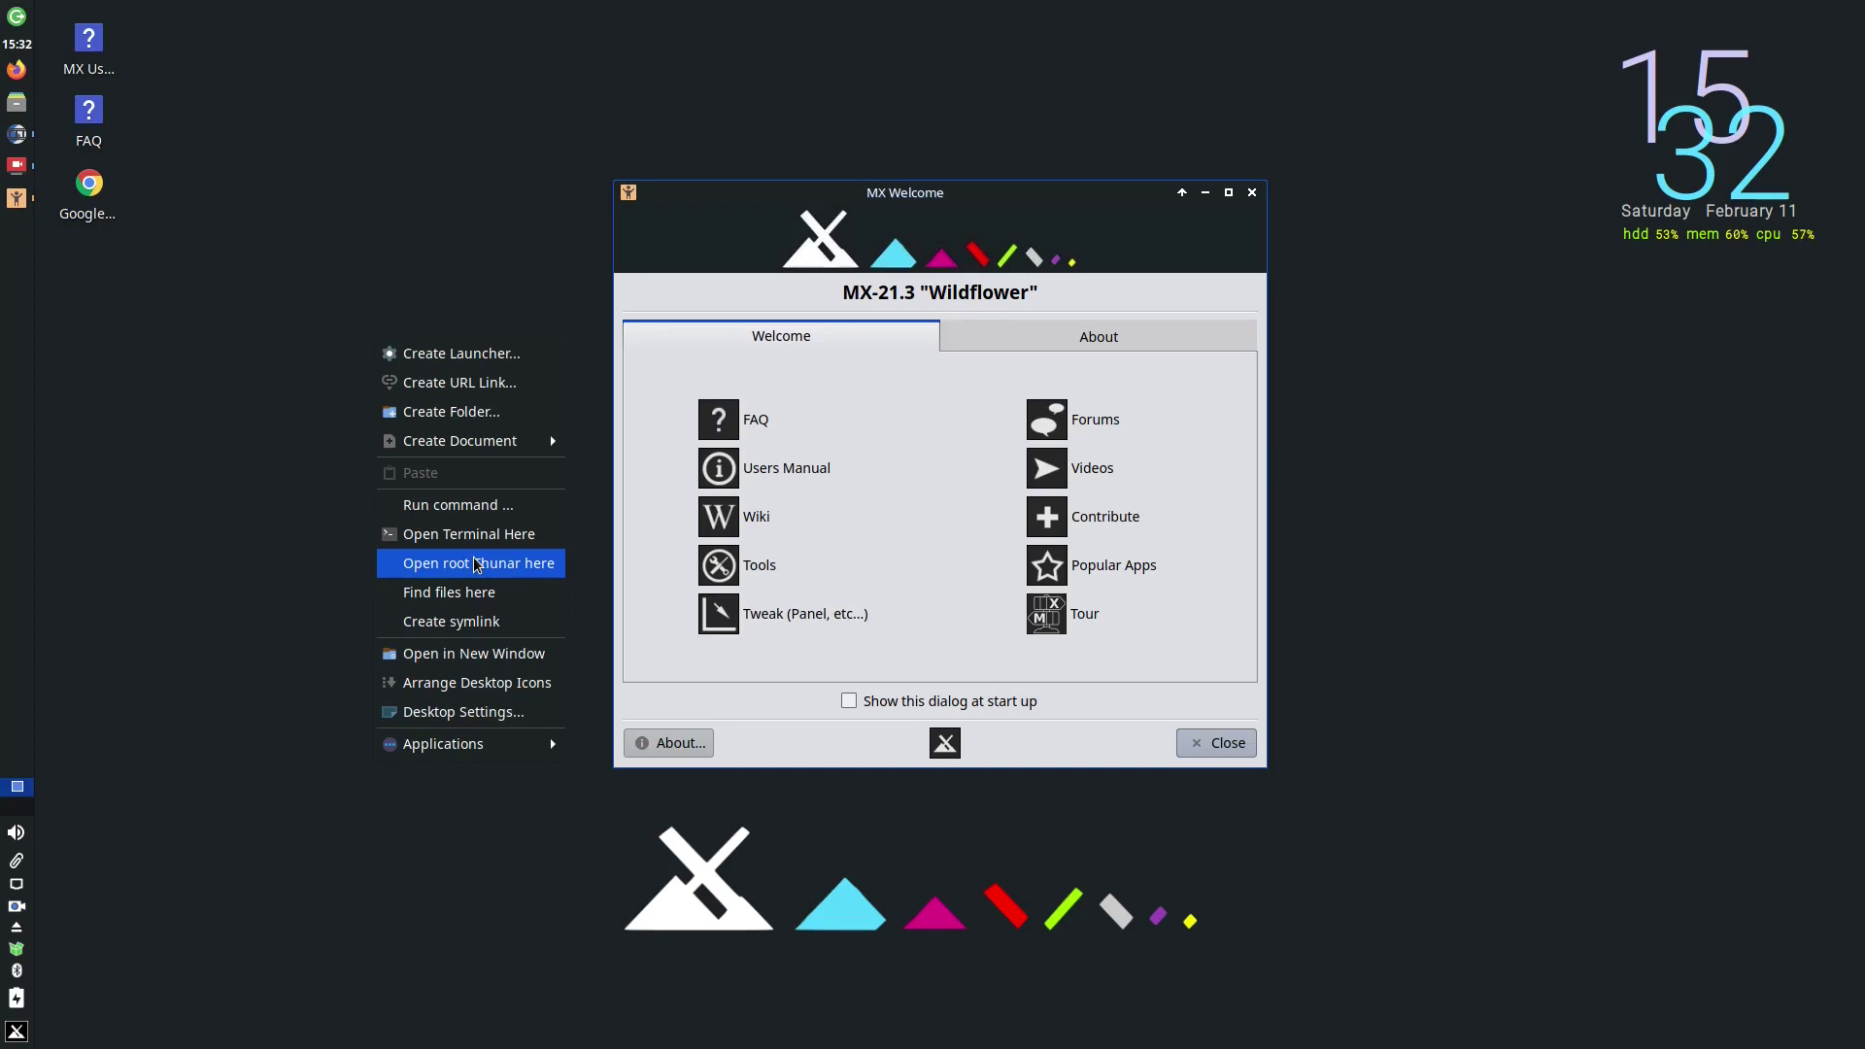
{"action": "mouse_move", "coordinate": [499, 753]}
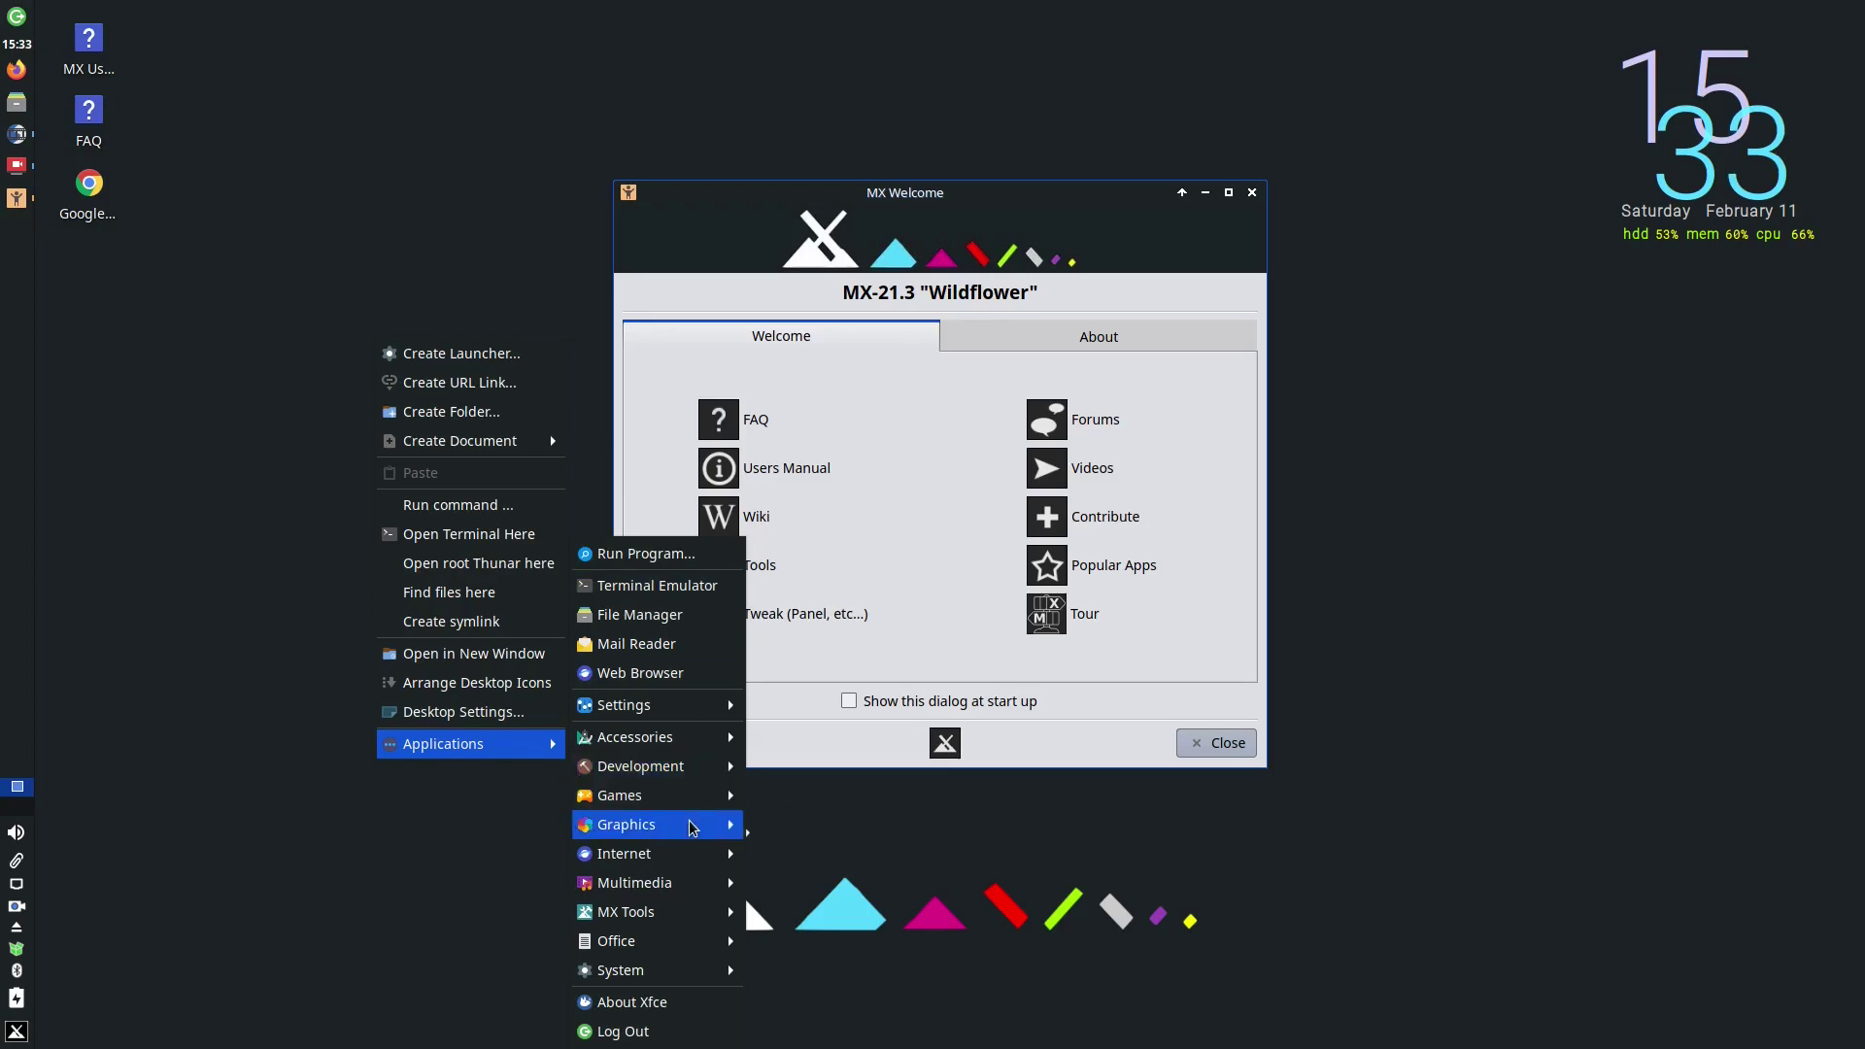
{"action": "mouse_move", "coordinate": [692, 826]}
{"action": "left_click", "coordinate": [17, 1032]}
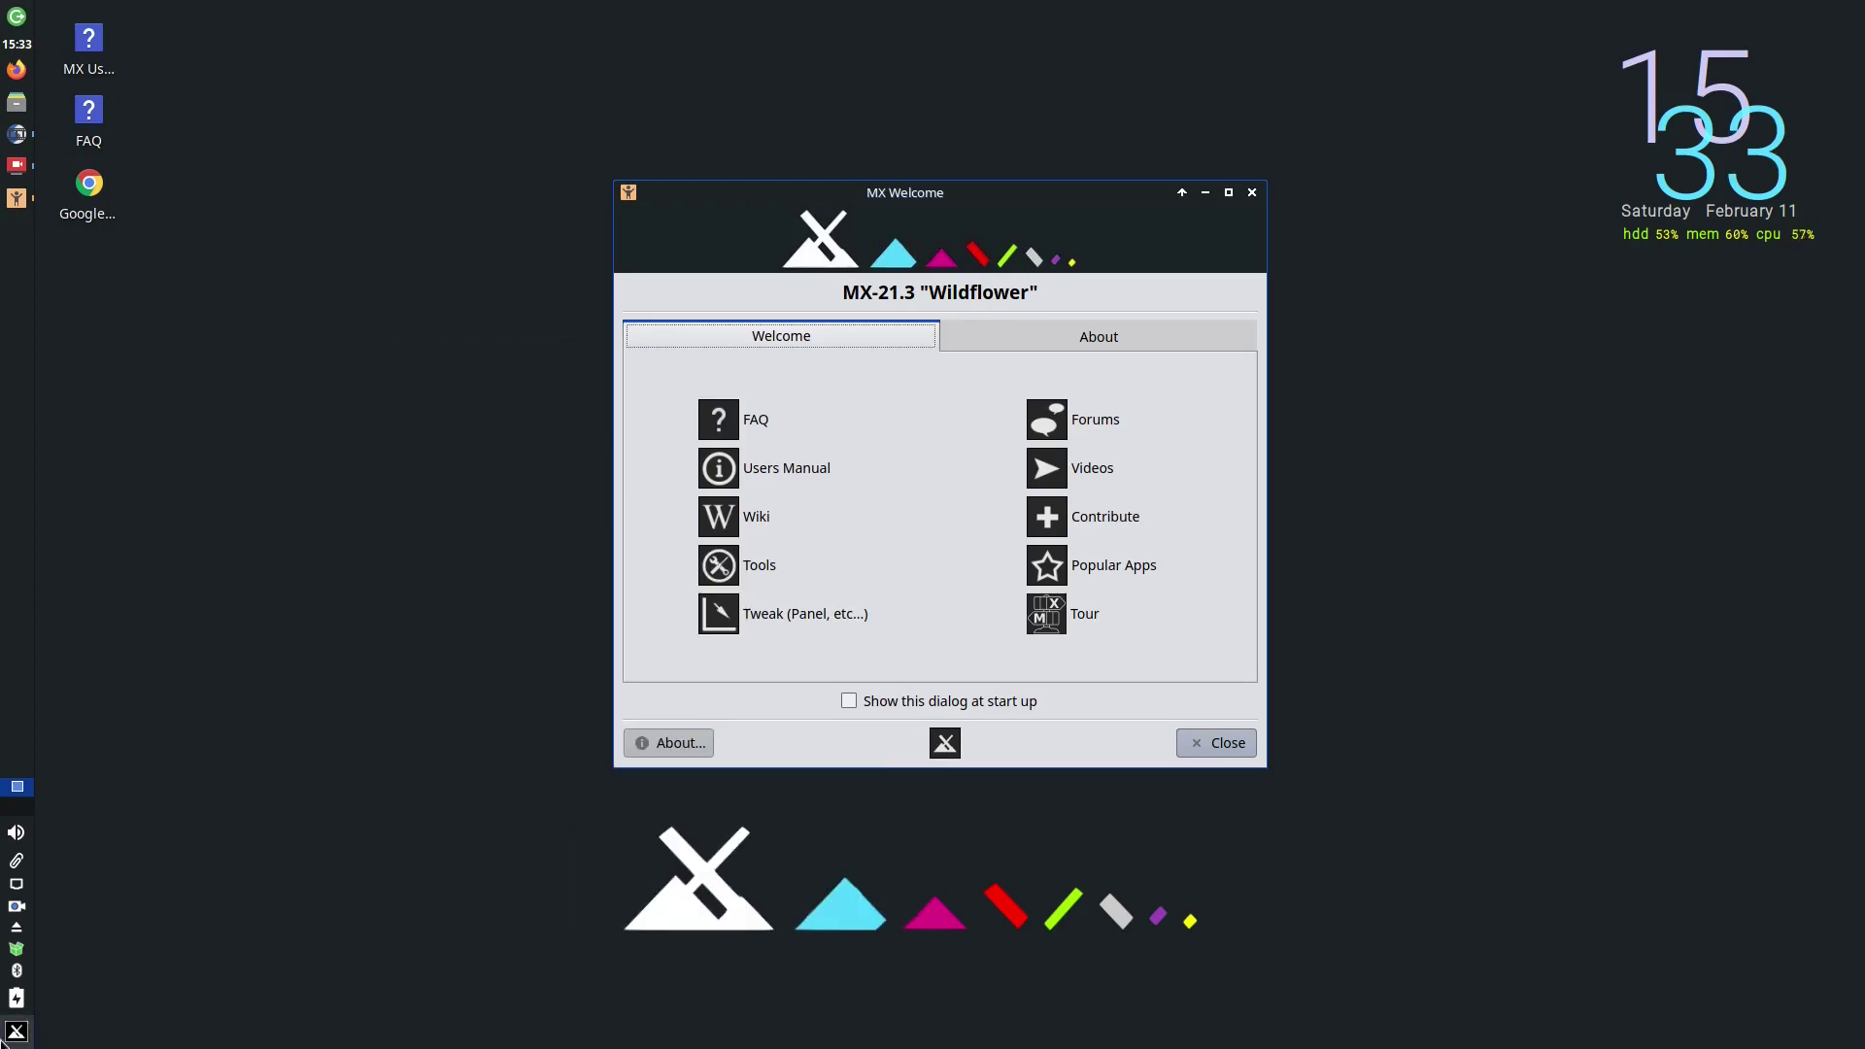
{"action": "left_click", "coordinate": [19, 1036]}
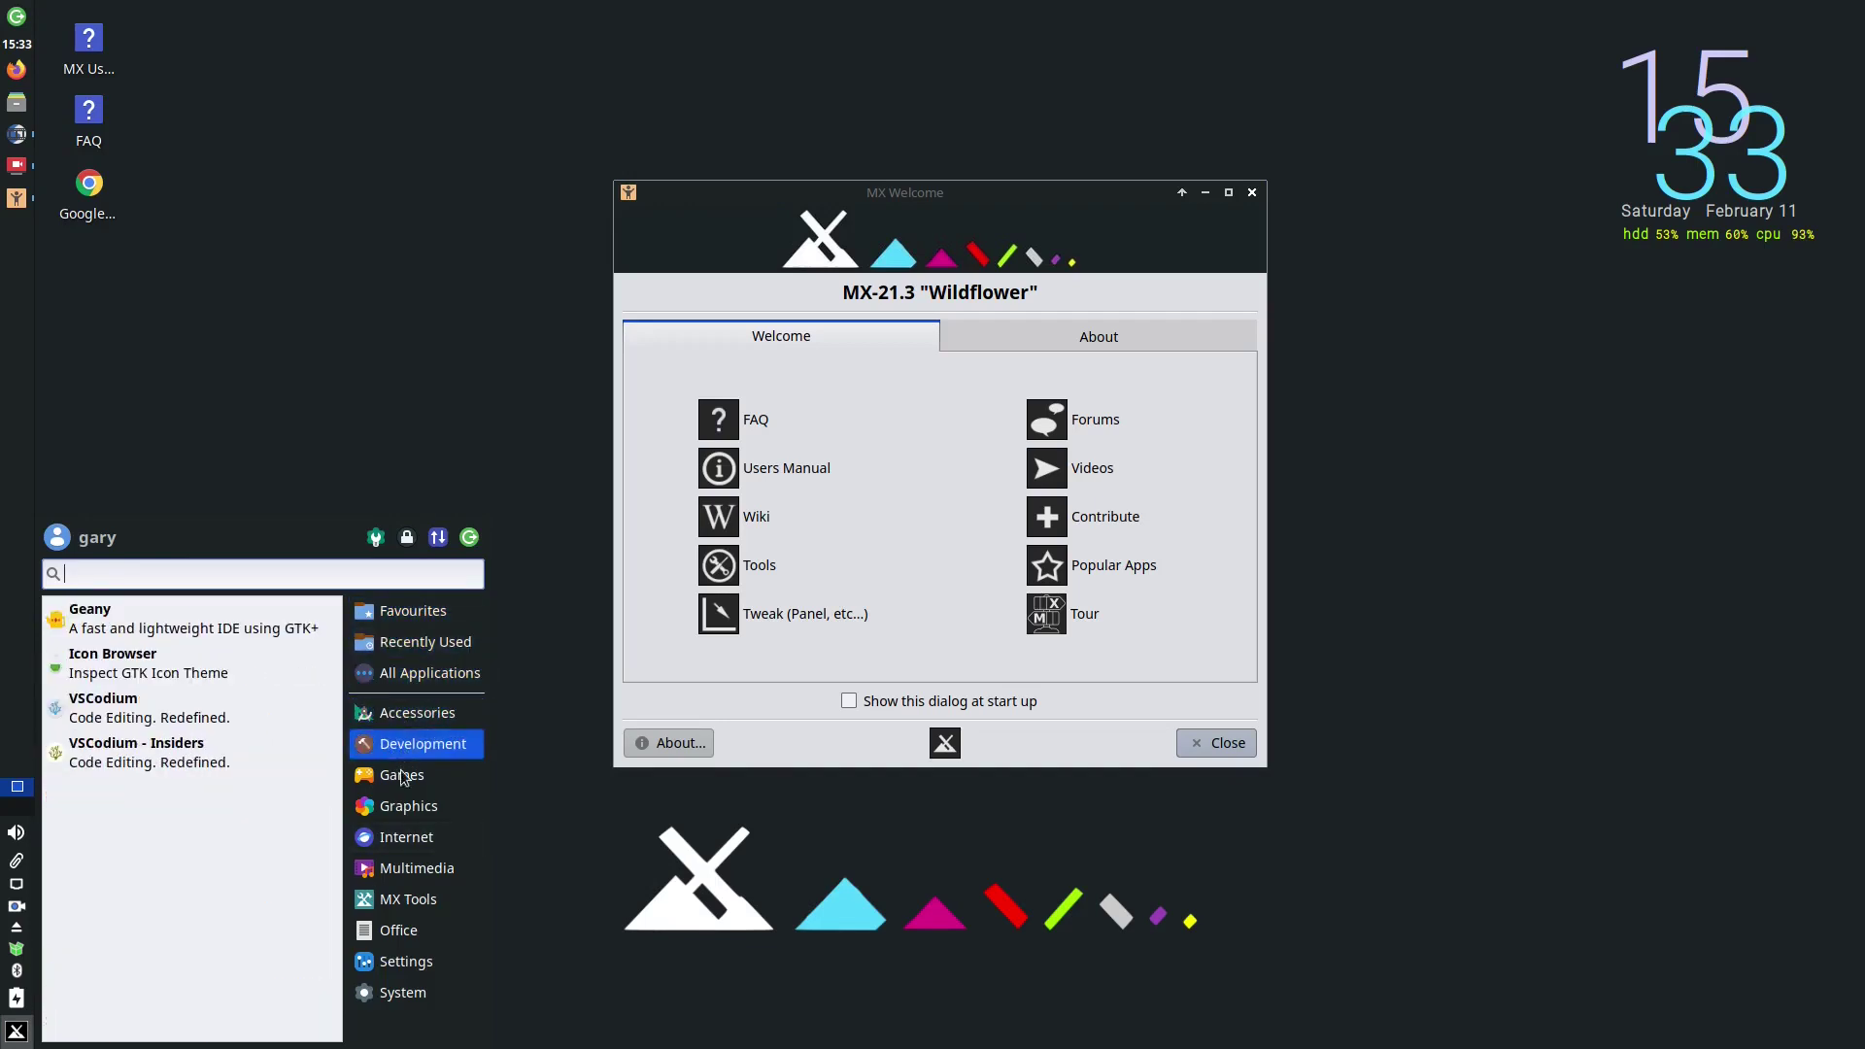
{"action": "left_click", "coordinate": [354, 257]}
Start Application Finder from the desktop menu's Applications > Run Program entry
{"action": "right_click", "coordinate": [352, 253]}
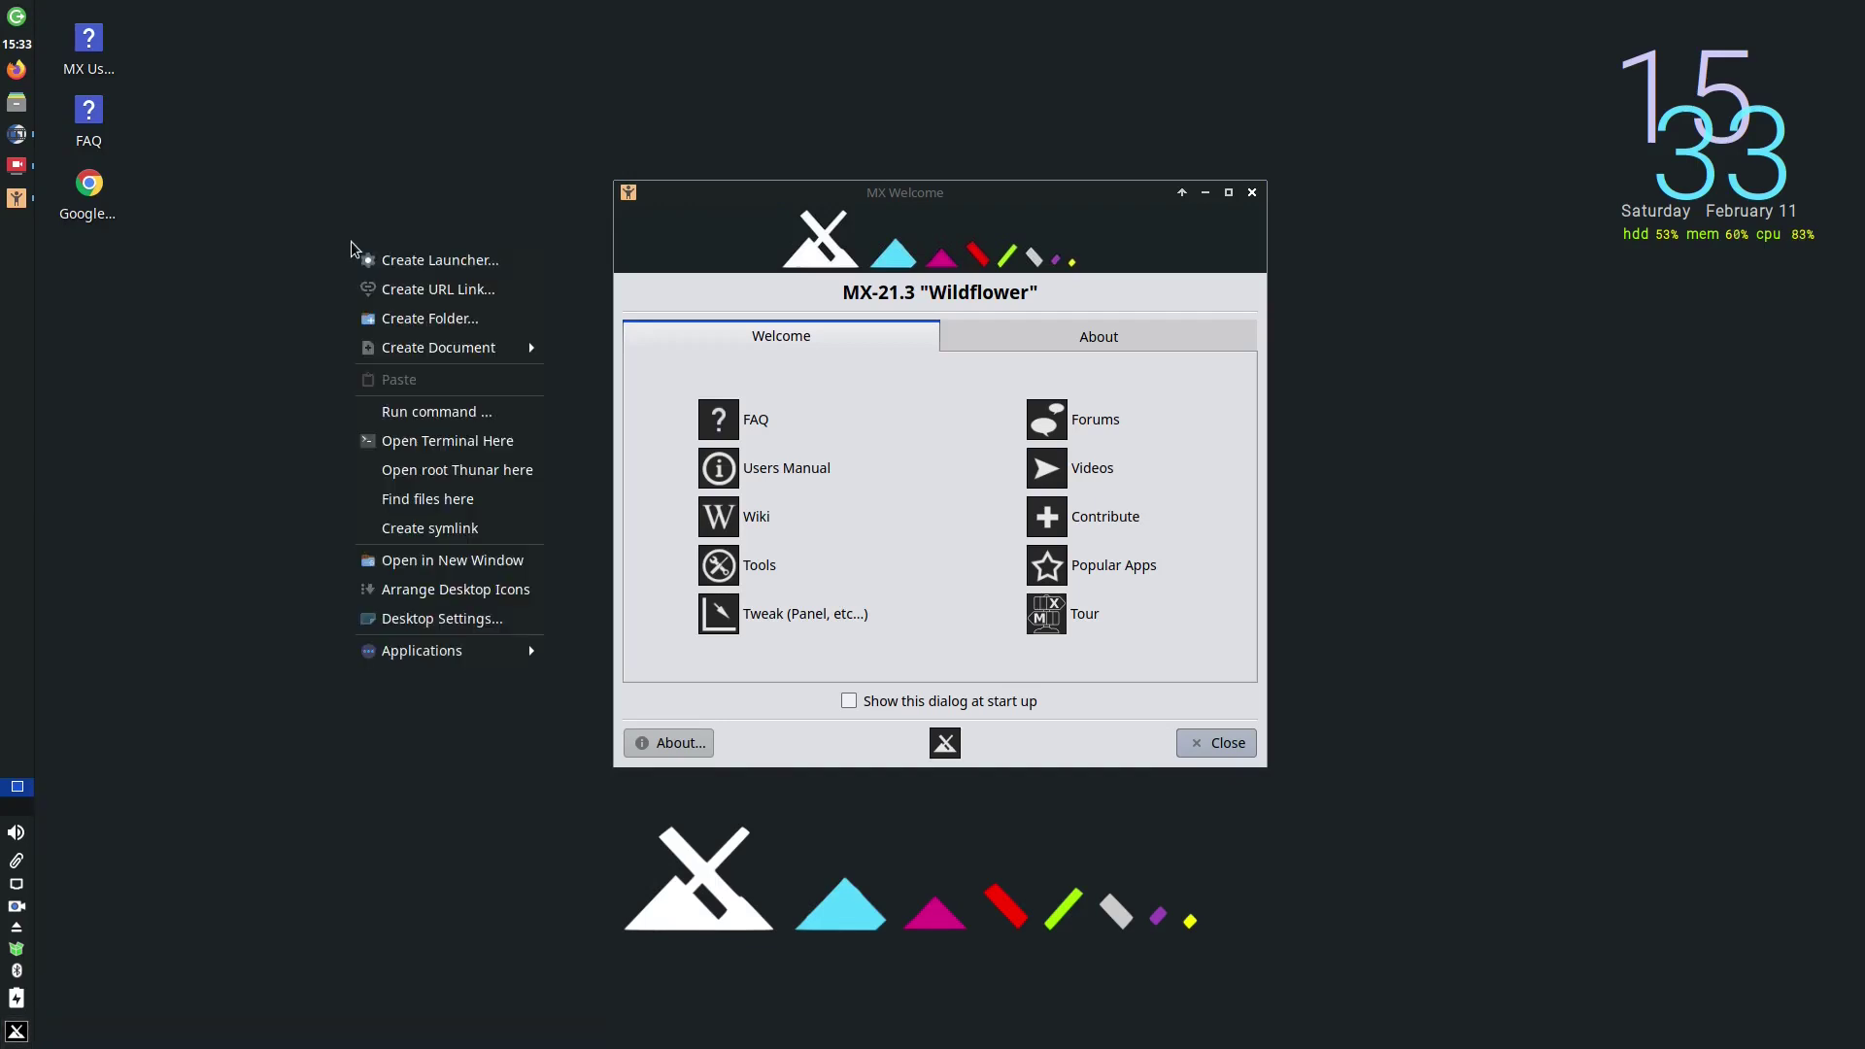
{"action": "mouse_move", "coordinate": [491, 661]}
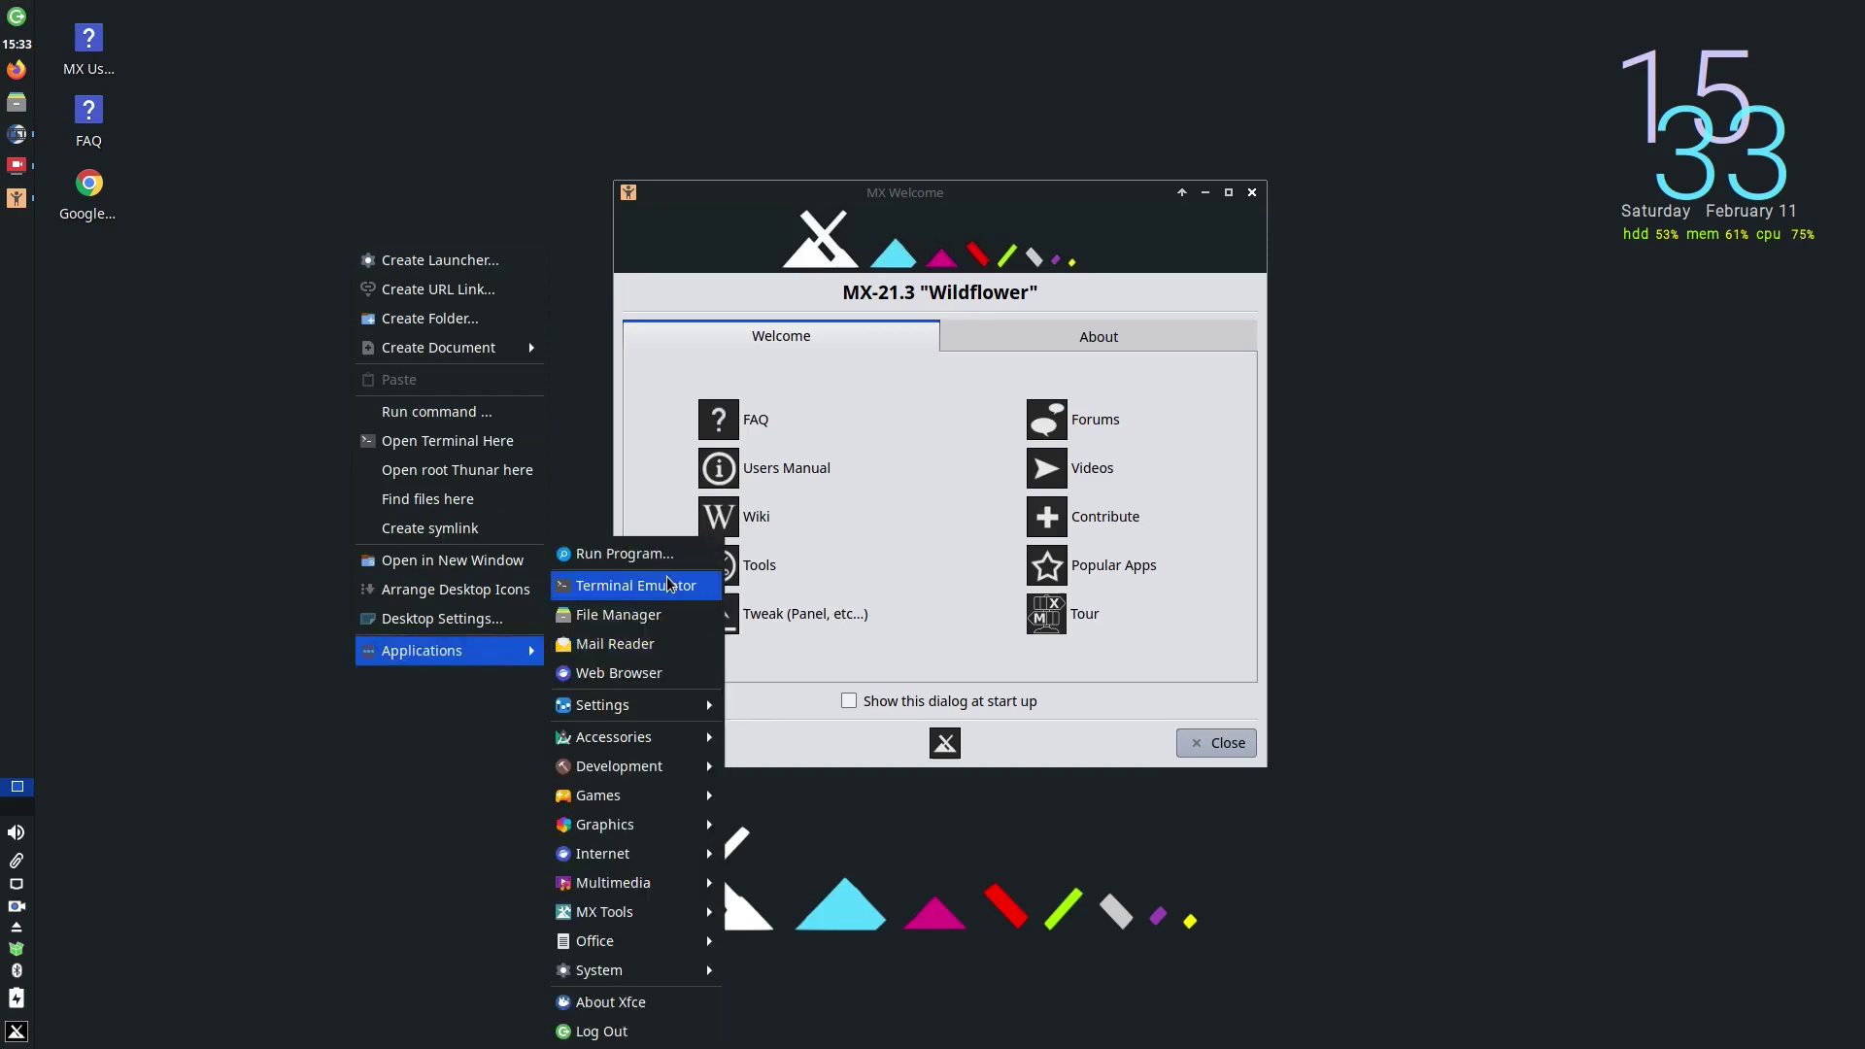
{"action": "mouse_move", "coordinate": [631, 837]}
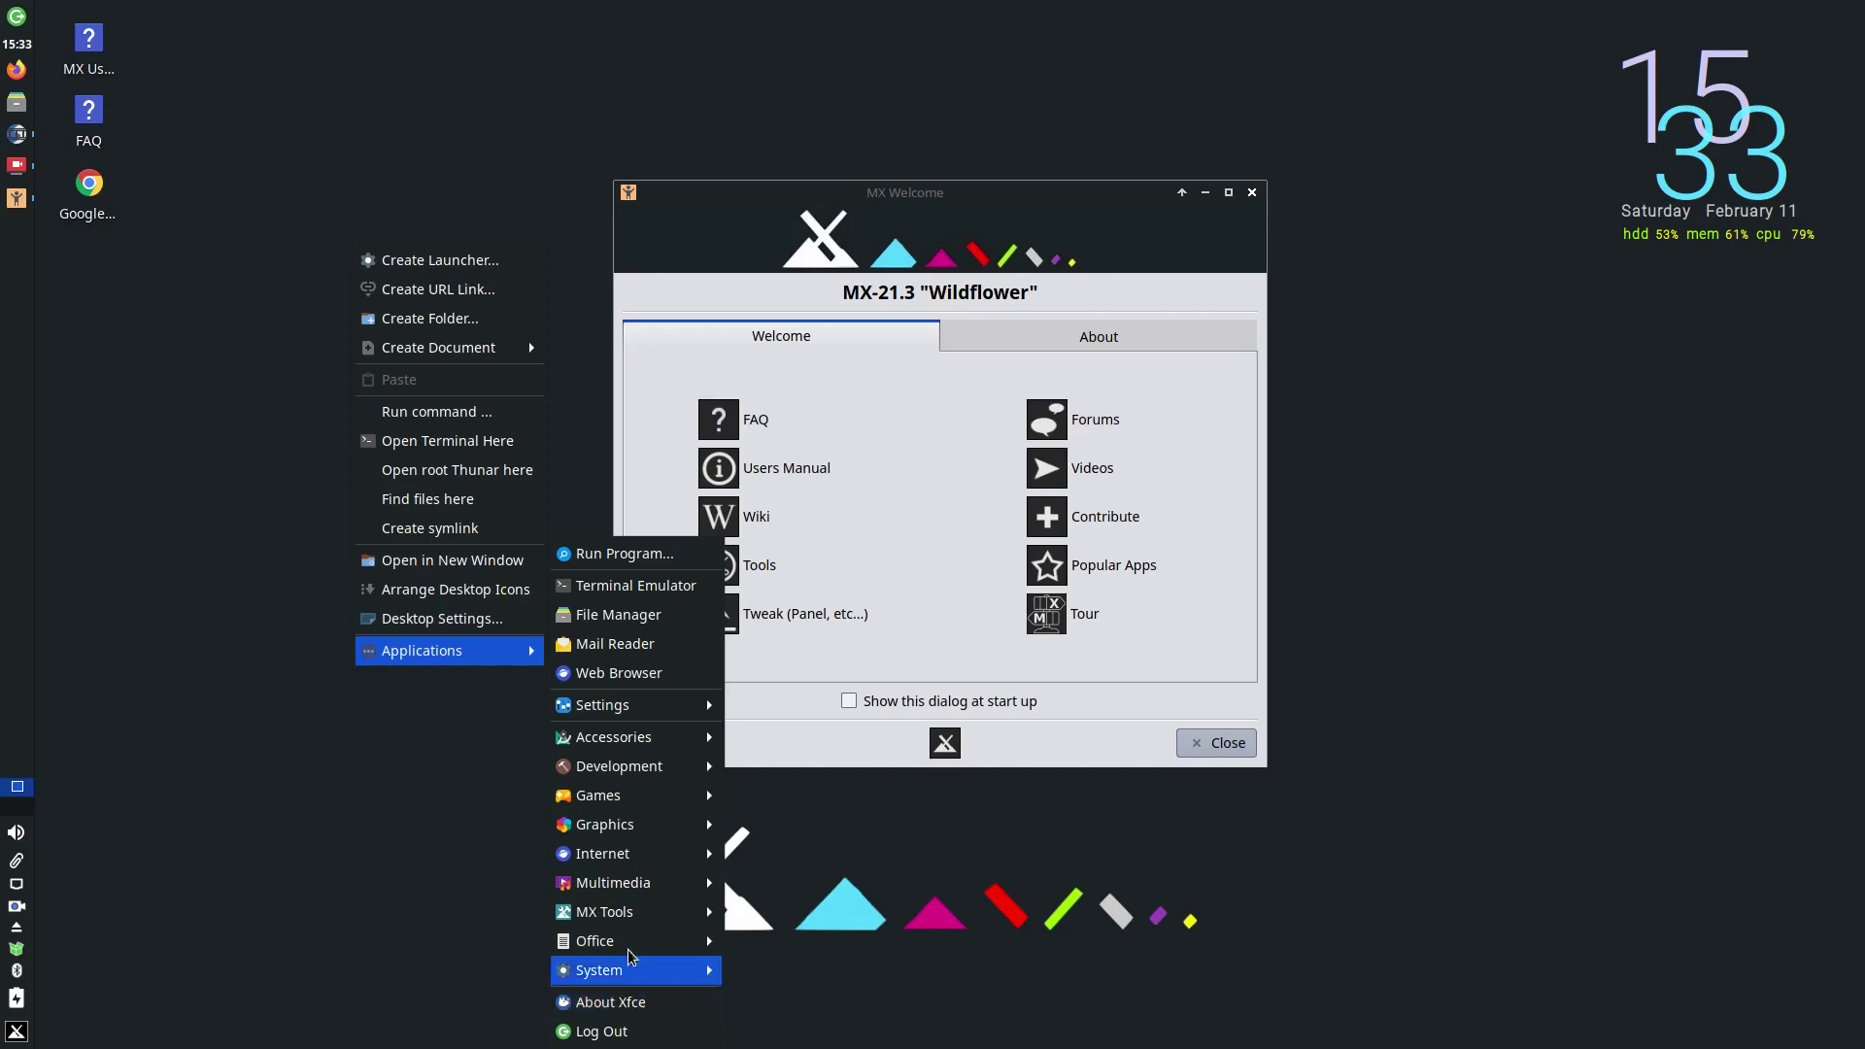
{"action": "left_click", "coordinate": [624, 554]}
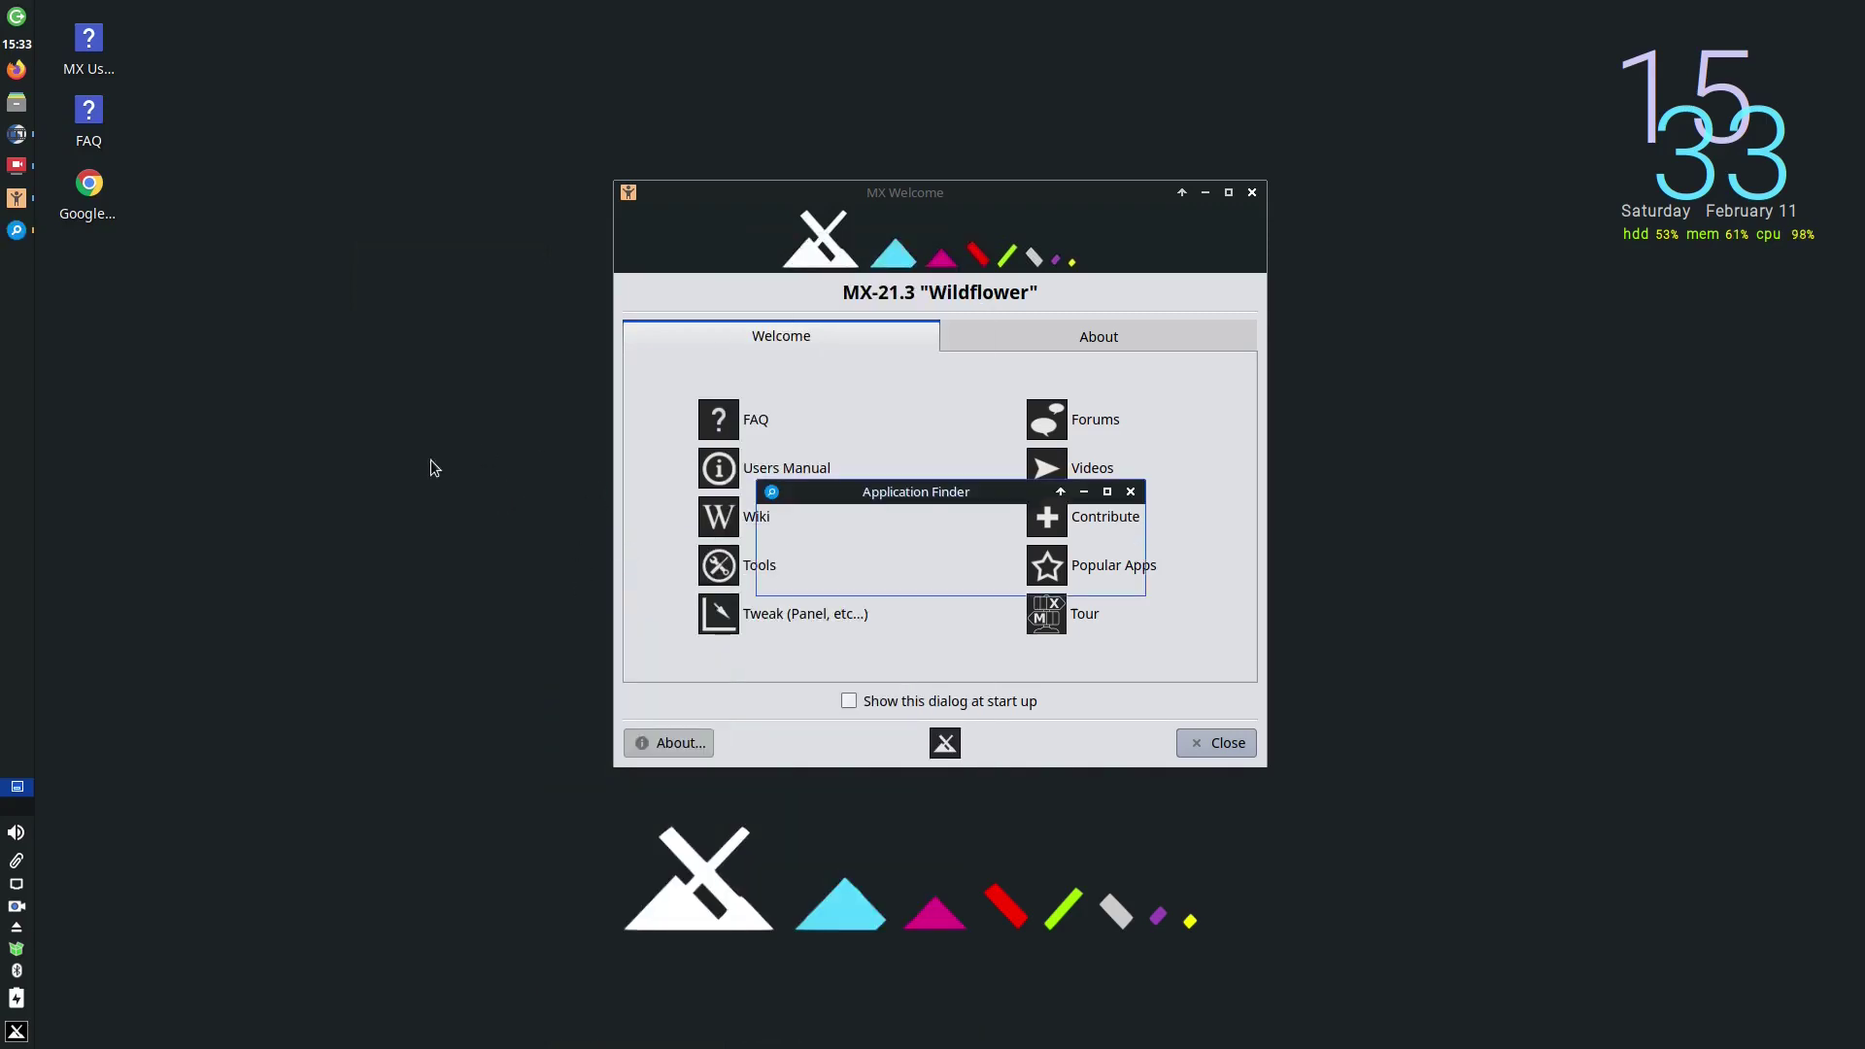
Close the Application Finder window
{"action": "left_click", "coordinate": [1132, 493]}
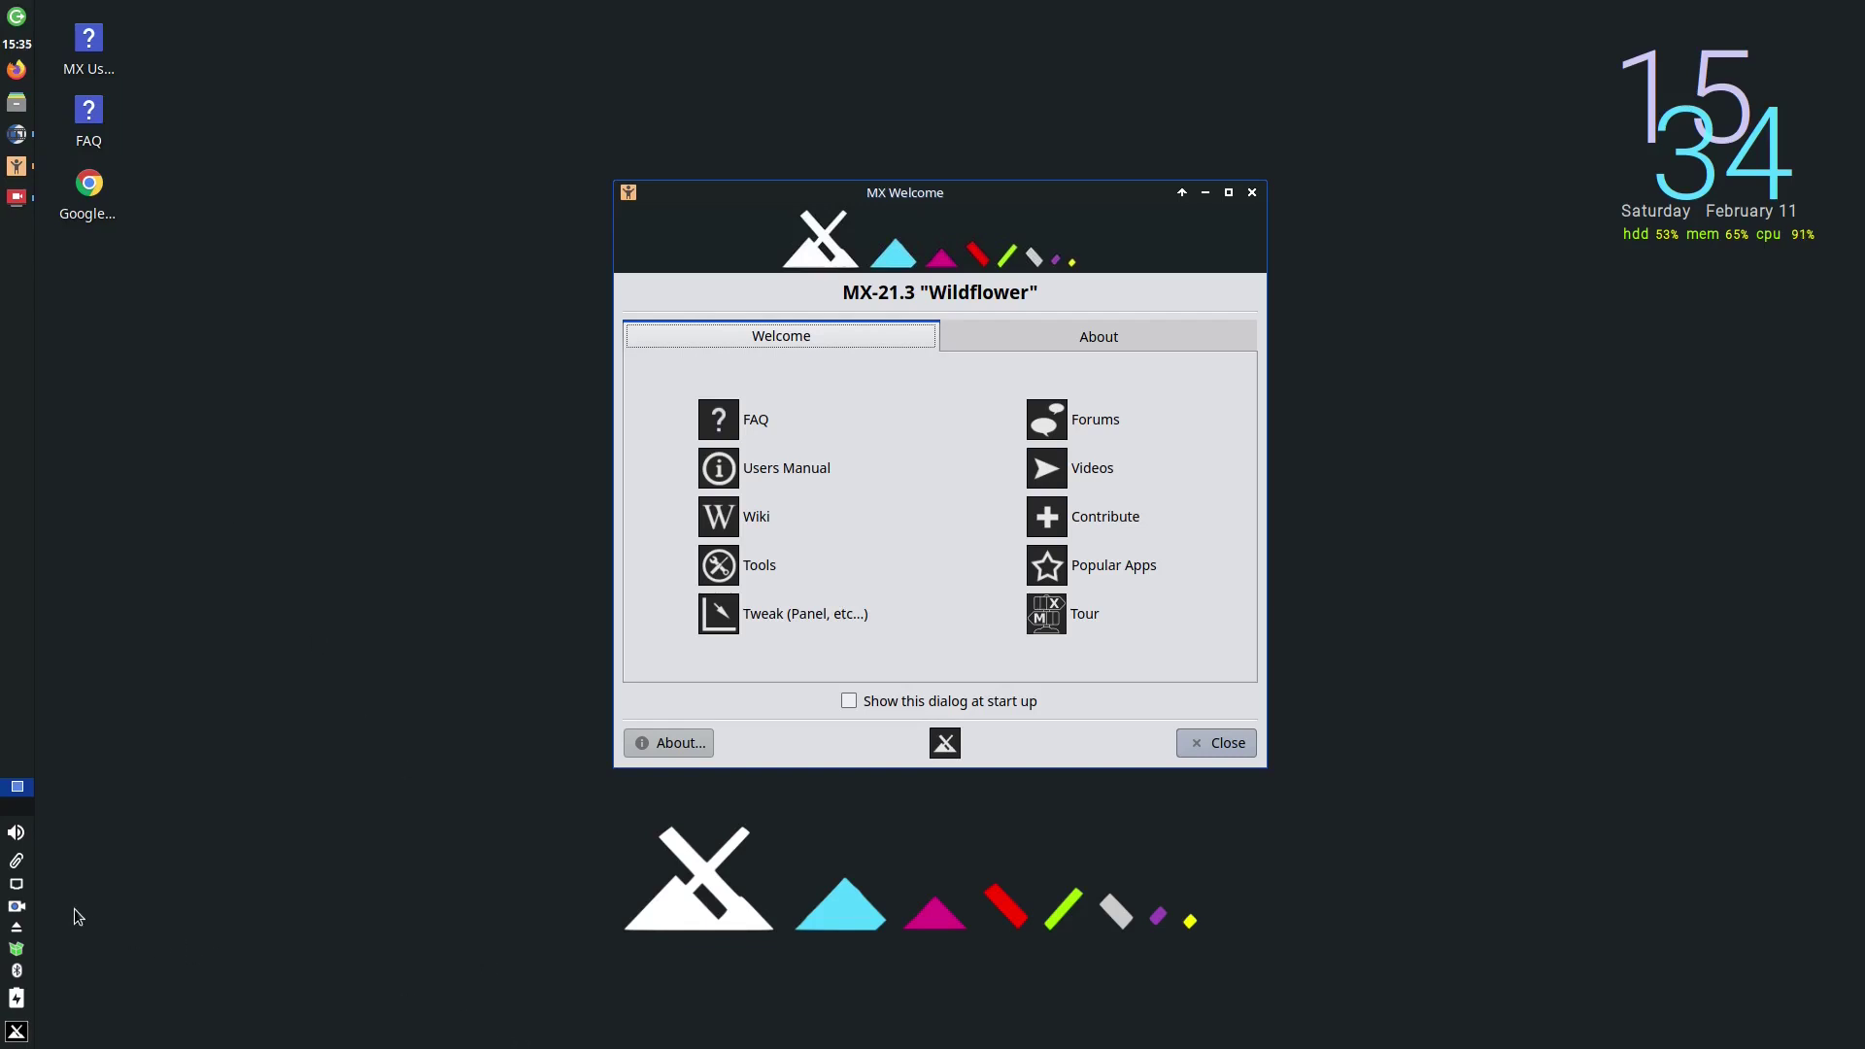
{"action": "left_click", "coordinate": [17, 885]}
{"action": "left_click", "coordinate": [17, 885]}
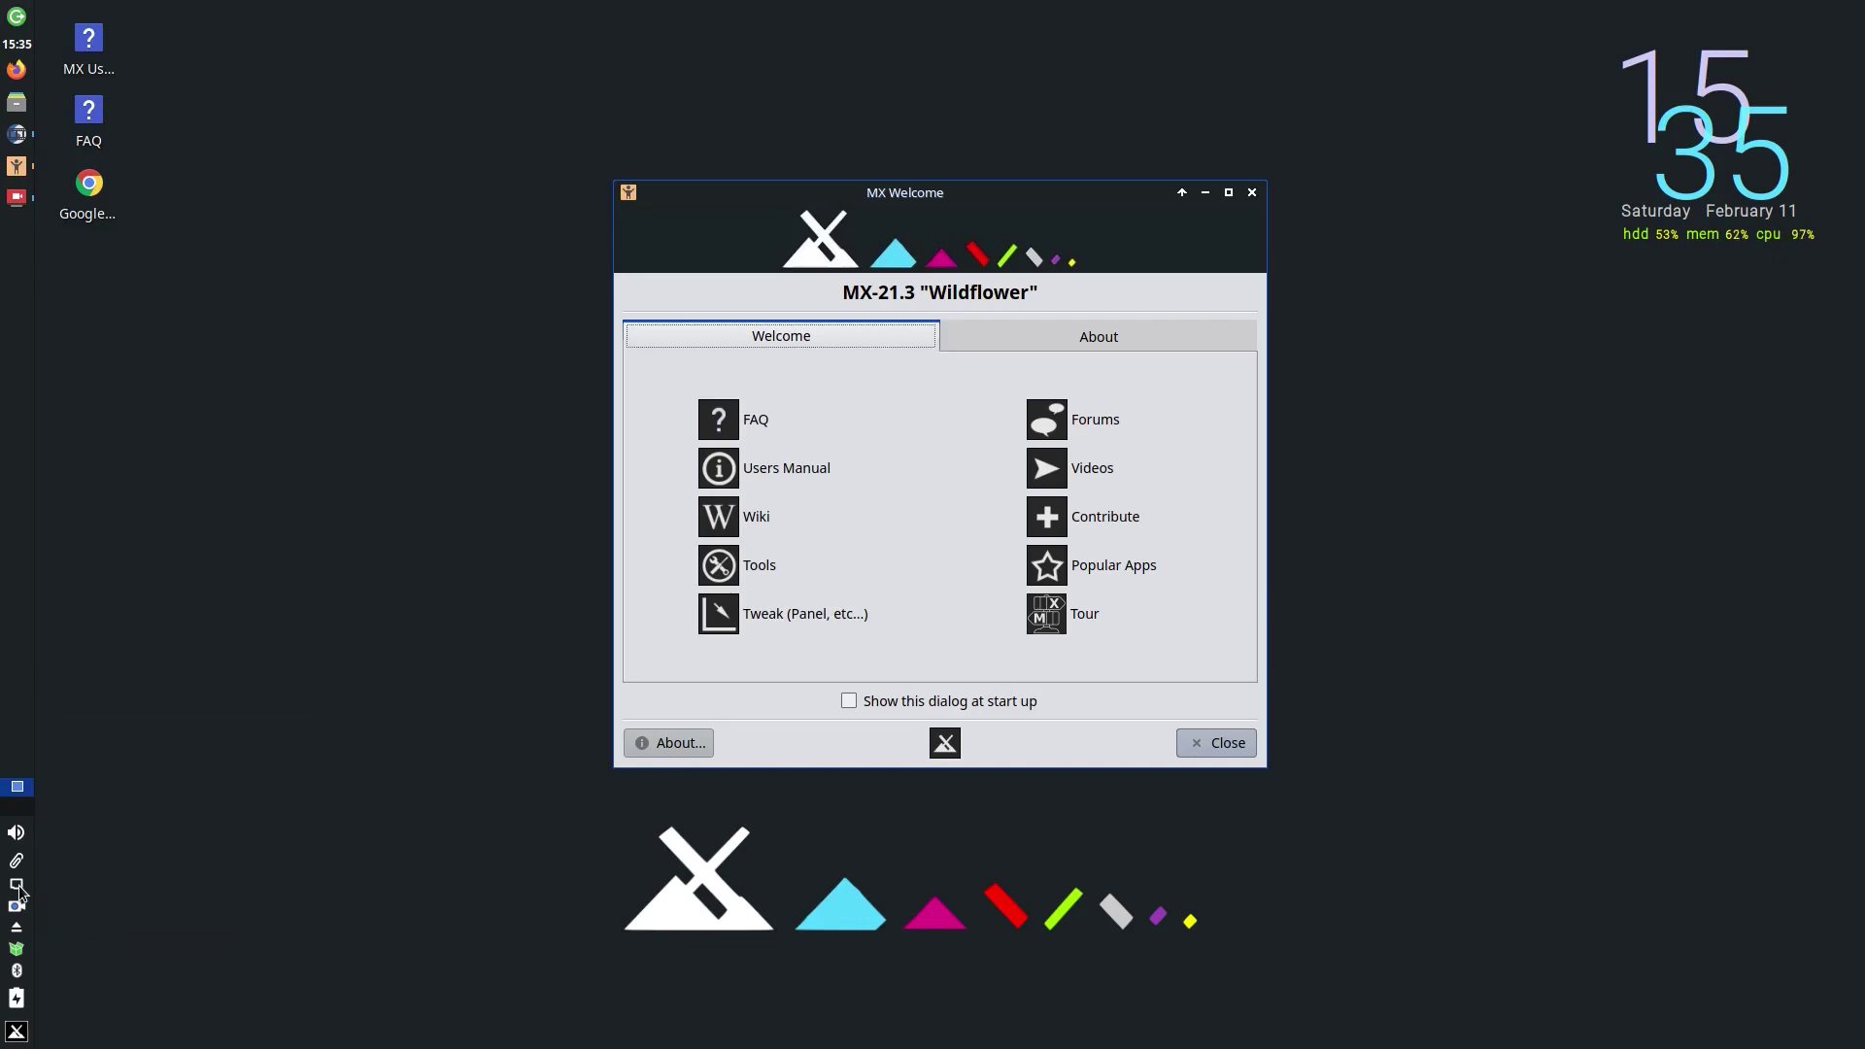
{"action": "left_click", "coordinate": [16, 885]}
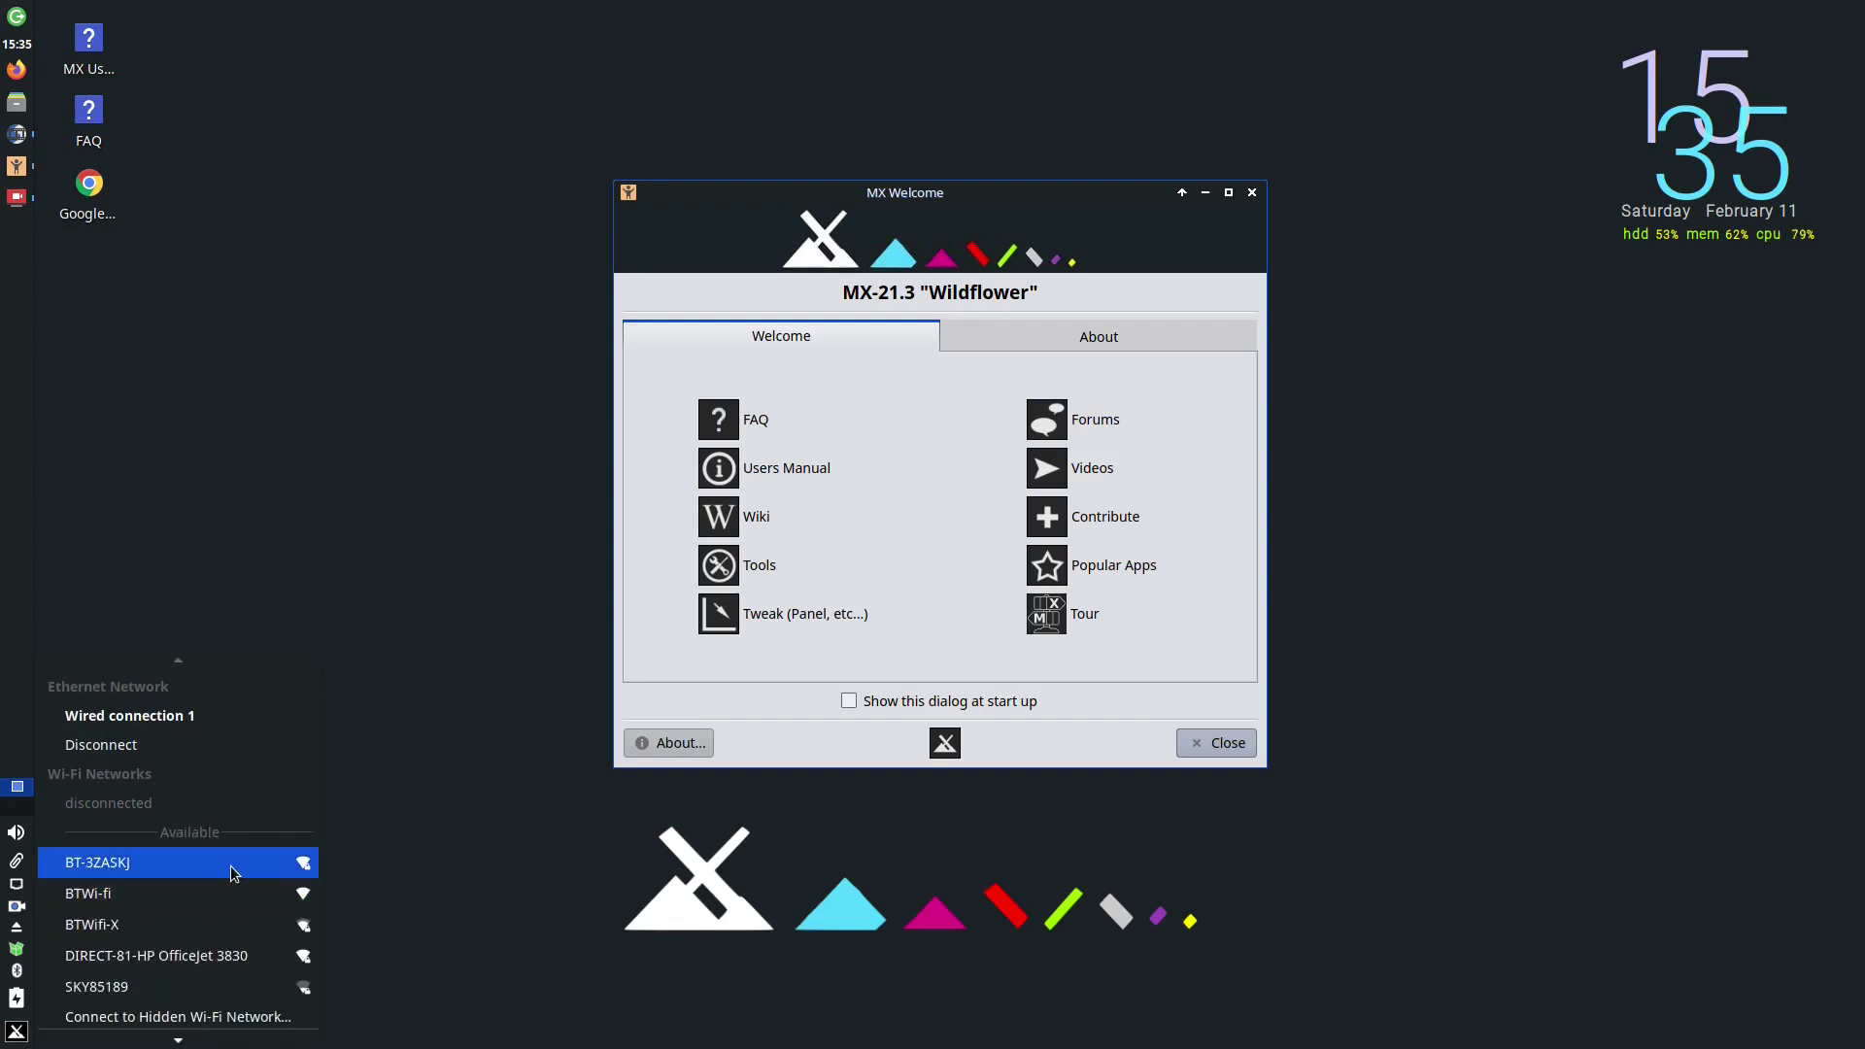
{"action": "scroll", "coordinate": [230, 866], "scroll_direction": "down", "scroll_amount": 2}
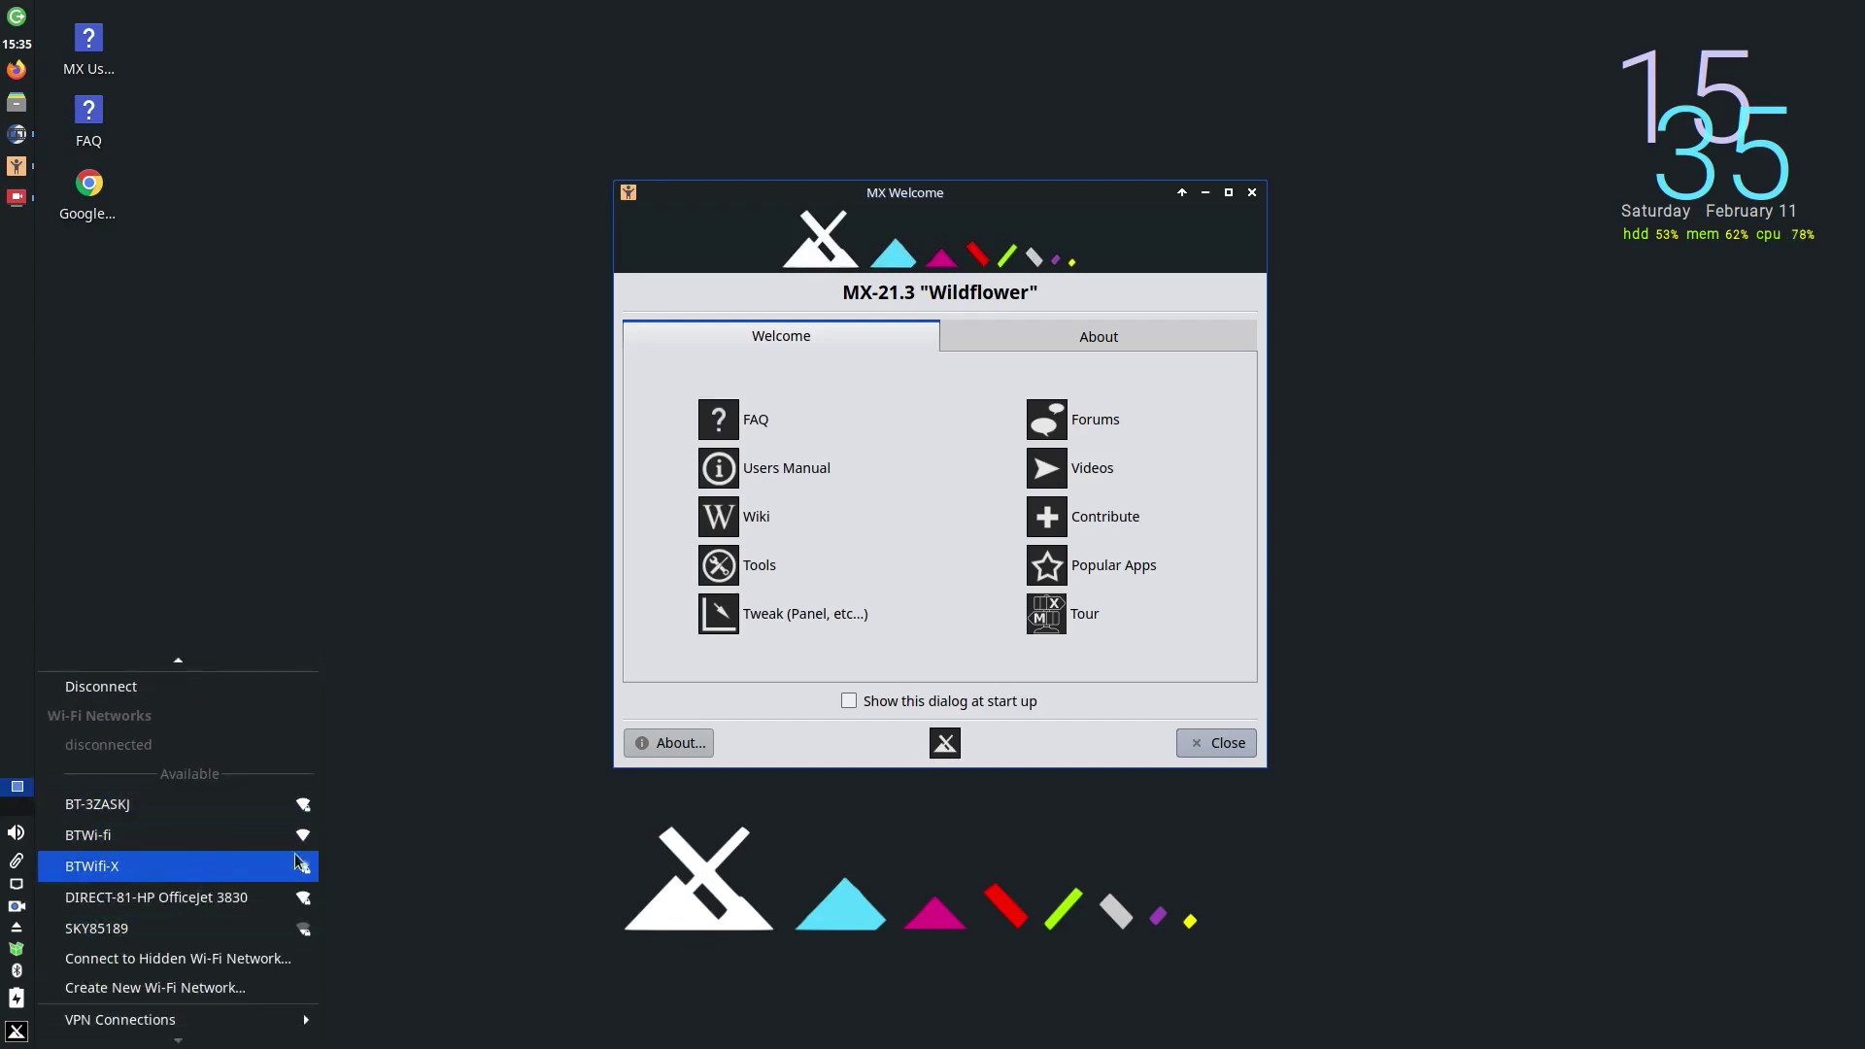
{"action": "left_click", "coordinate": [475, 752]}
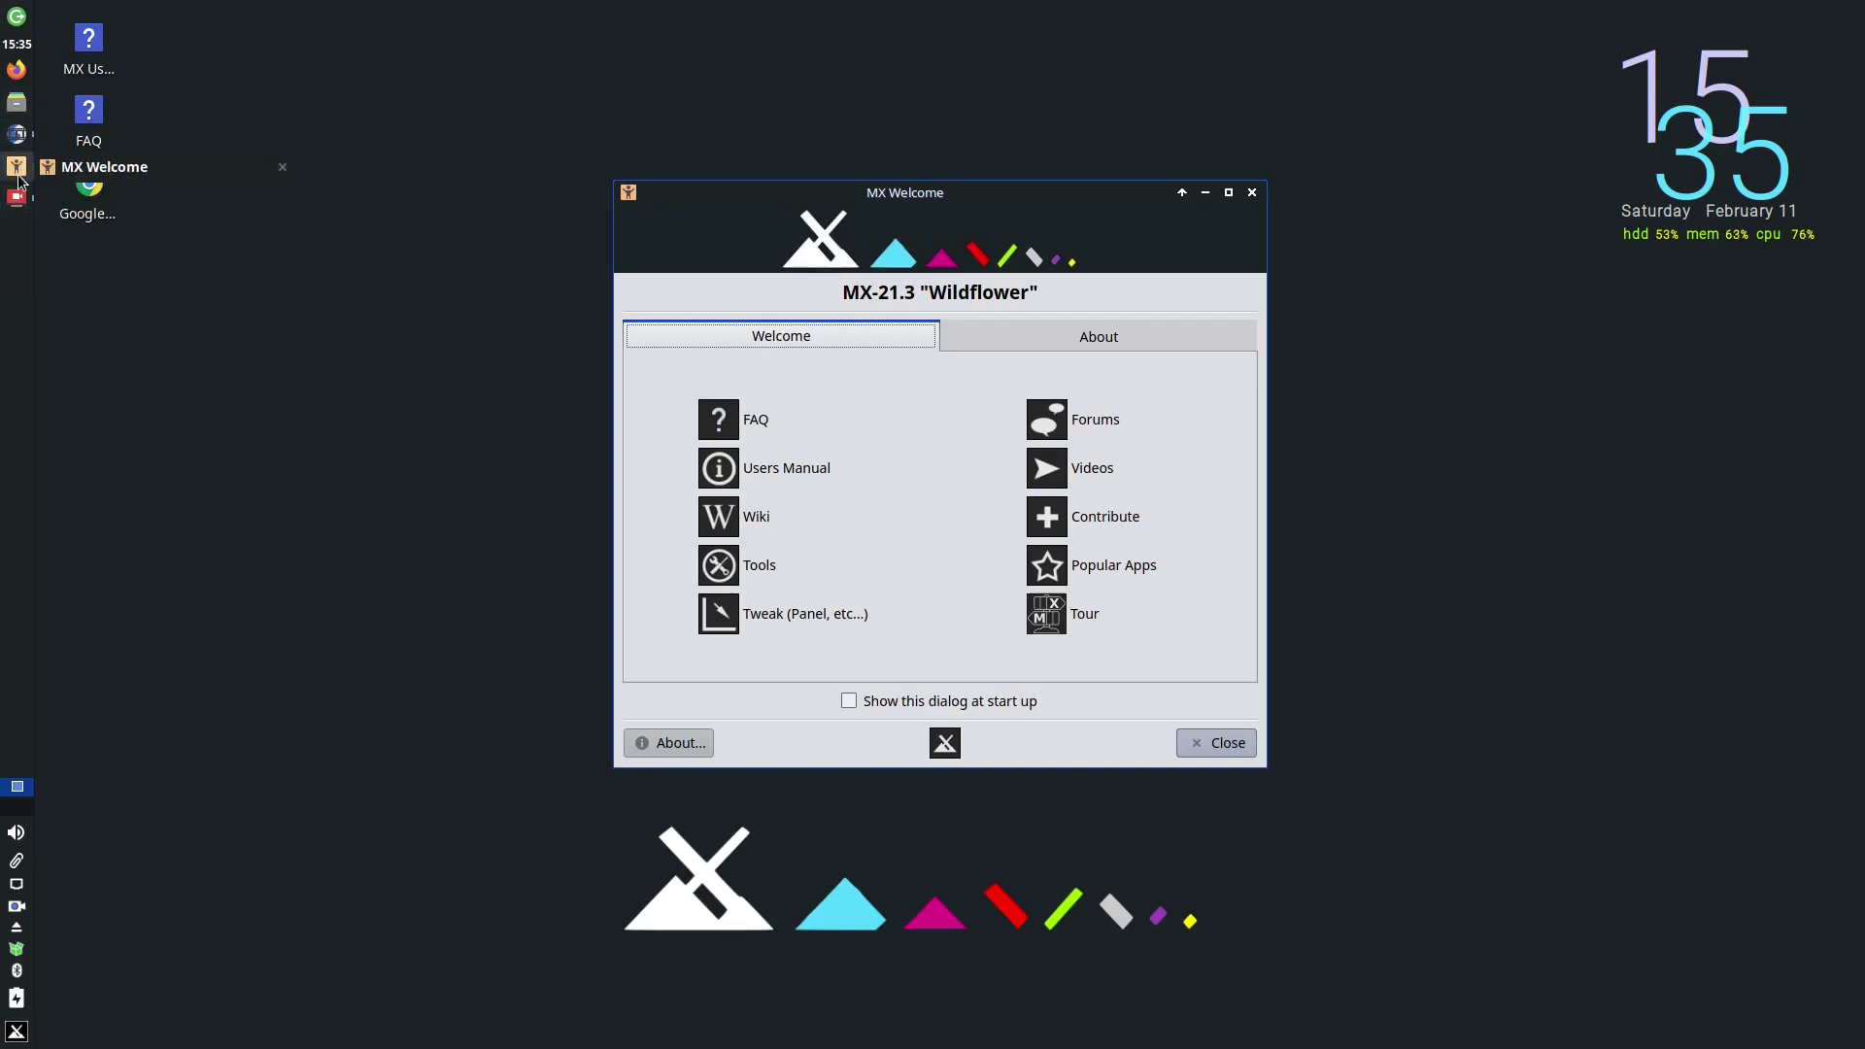
{"action": "mouse_move", "coordinate": [19, 134]}
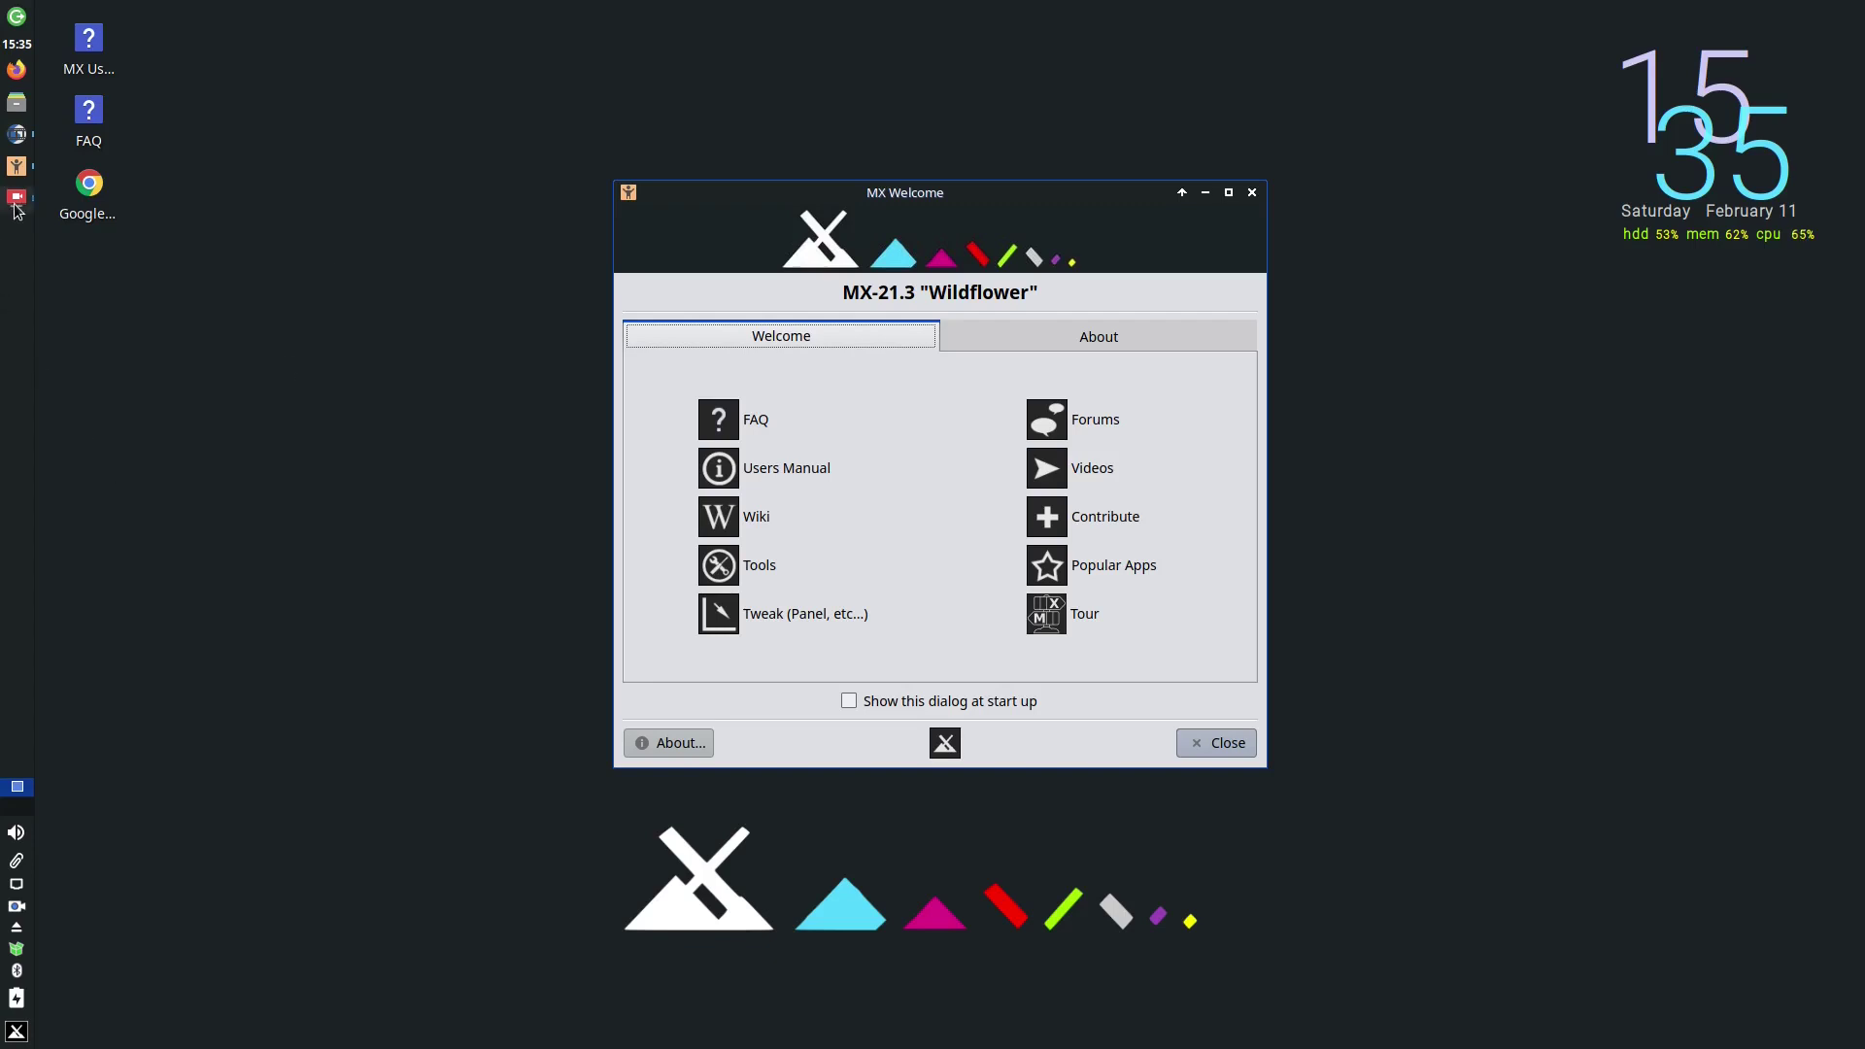
Browse the Whisker menu's Accessories, Multimedia, Games, Development and Graphics categories
{"action": "mouse_move", "coordinate": [17, 197]}
{"action": "left_click", "coordinate": [17, 1034]}
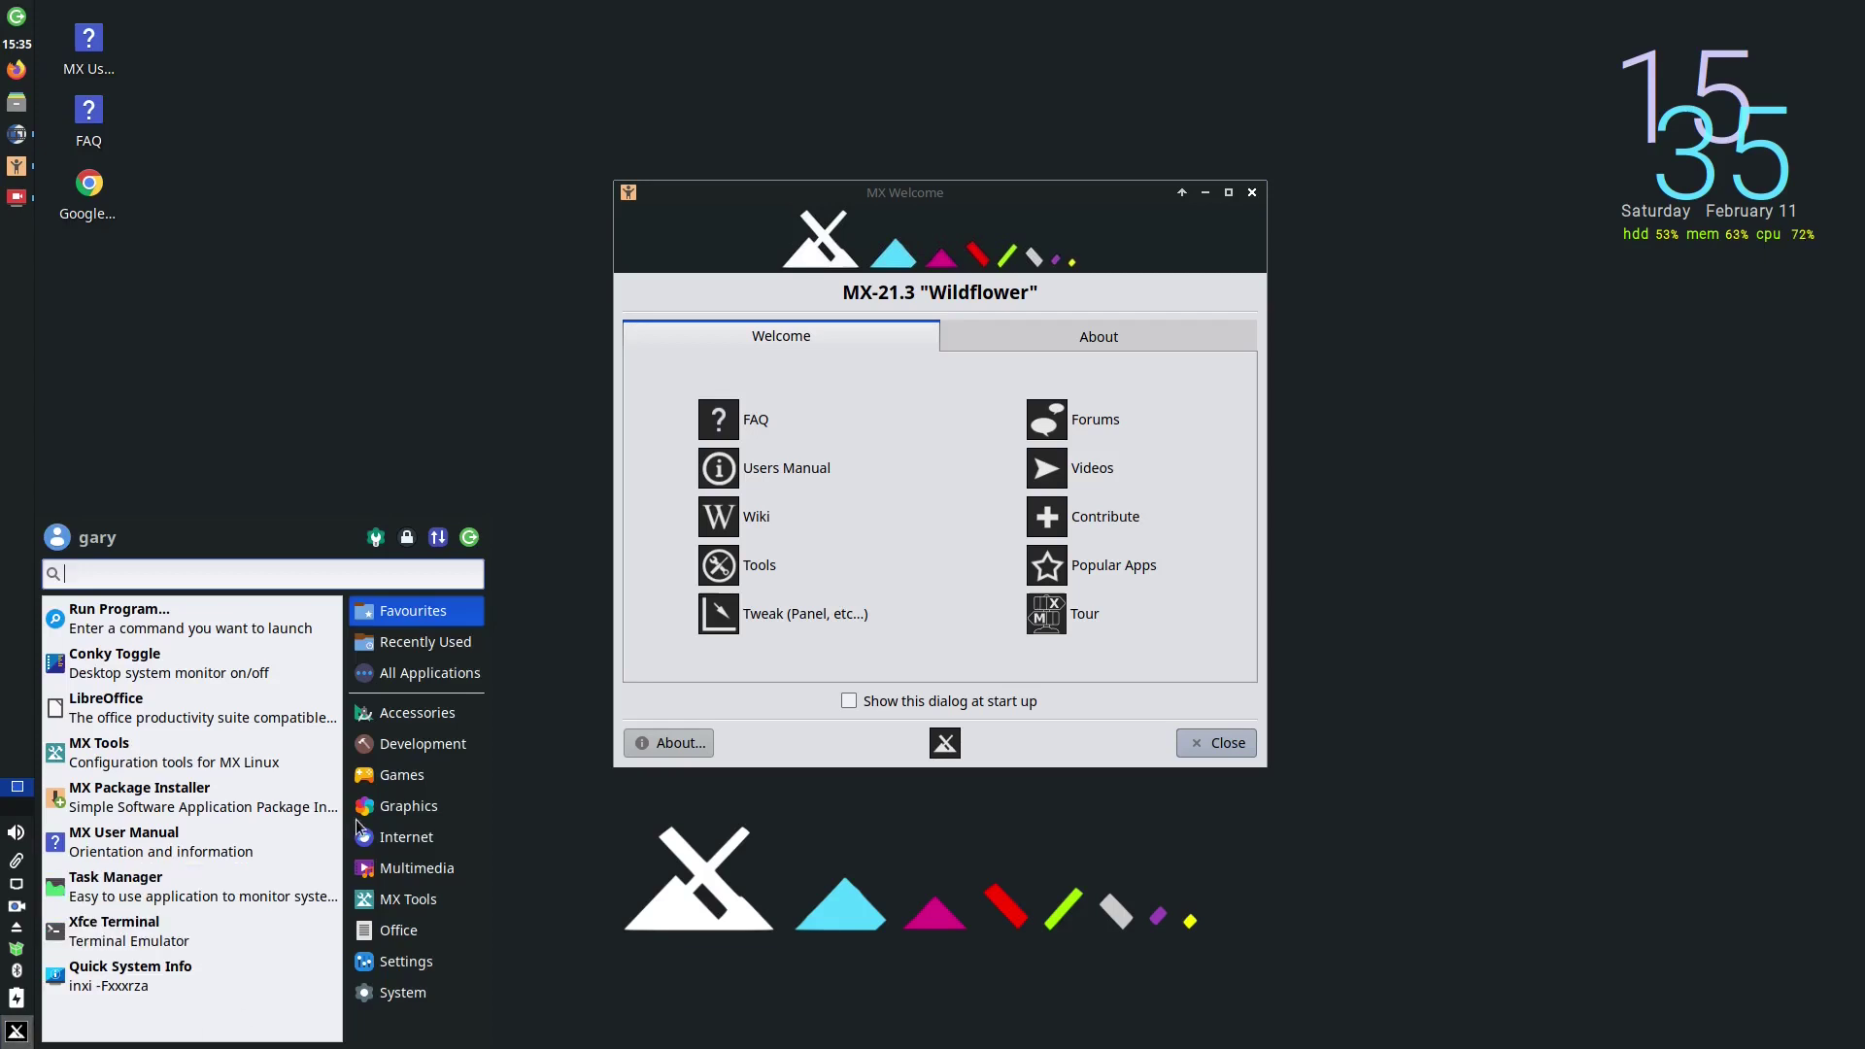
{"action": "left_click", "coordinate": [425, 714]}
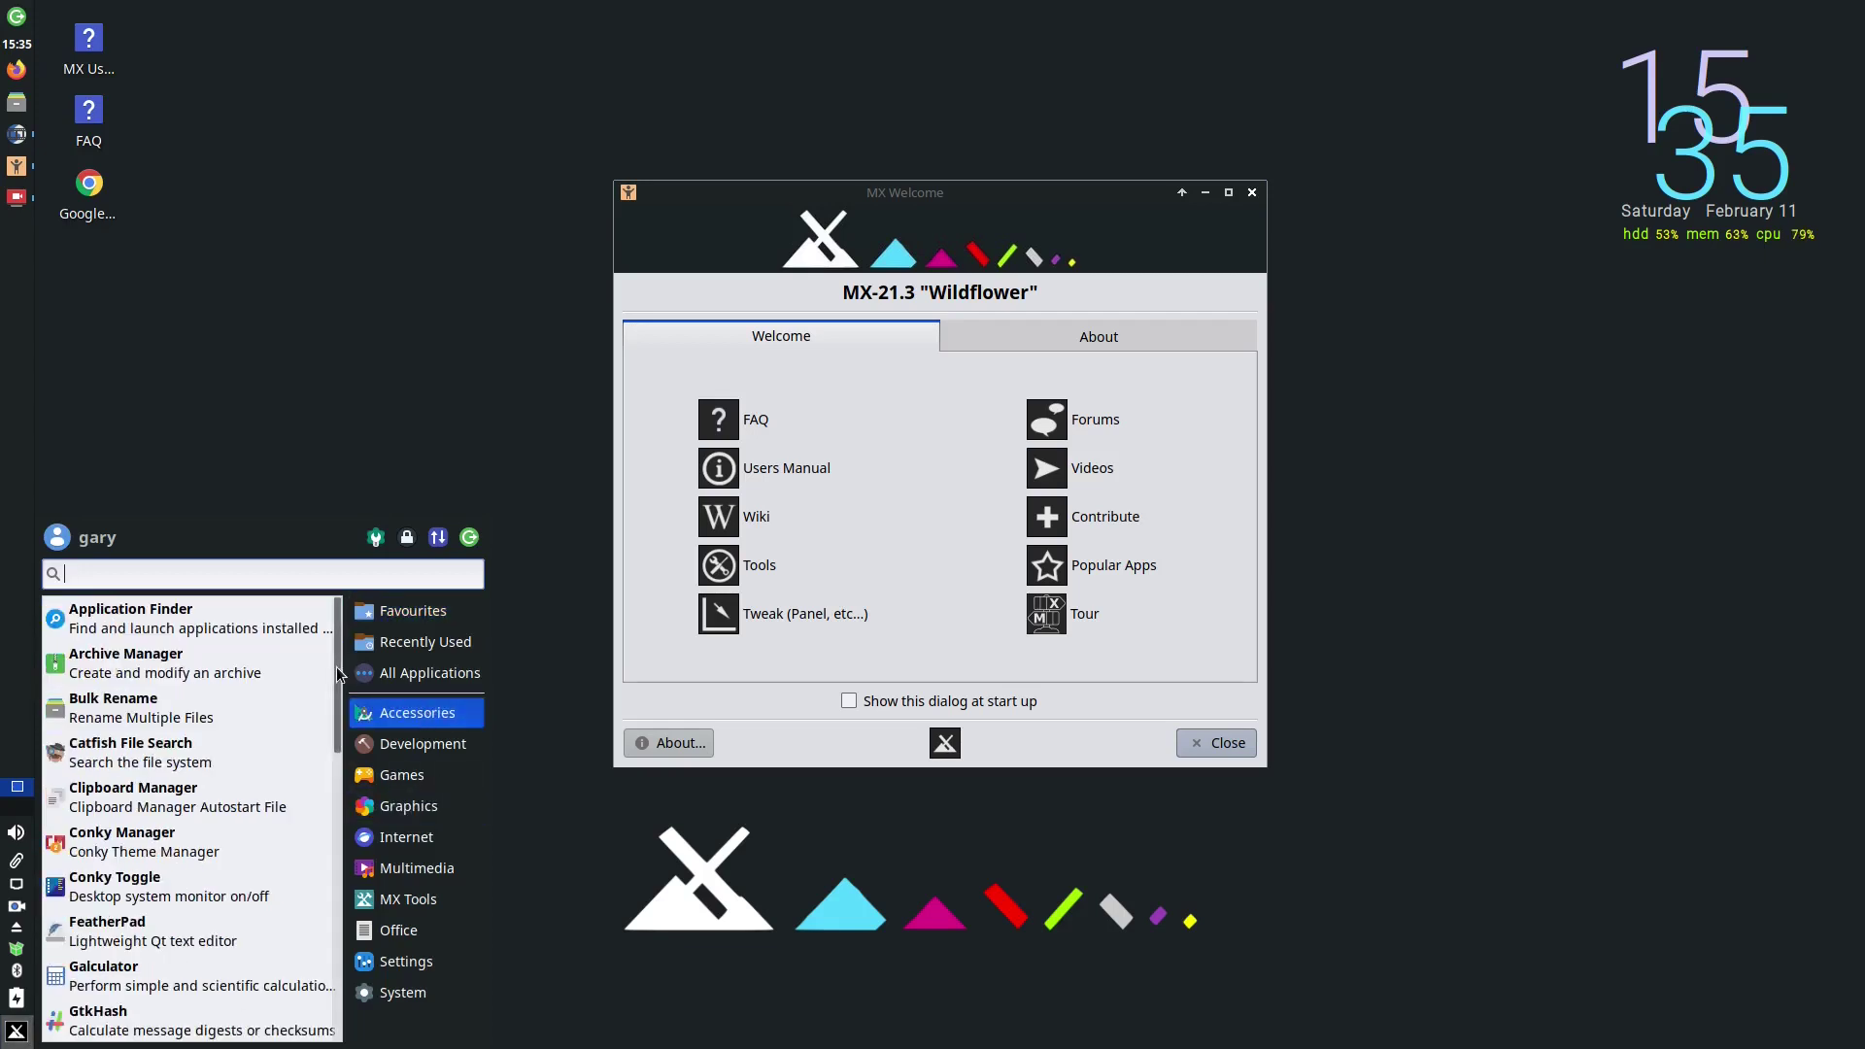
{"action": "left_click_drag", "start_coordinate": [336, 666], "coordinate": [338, 753]}
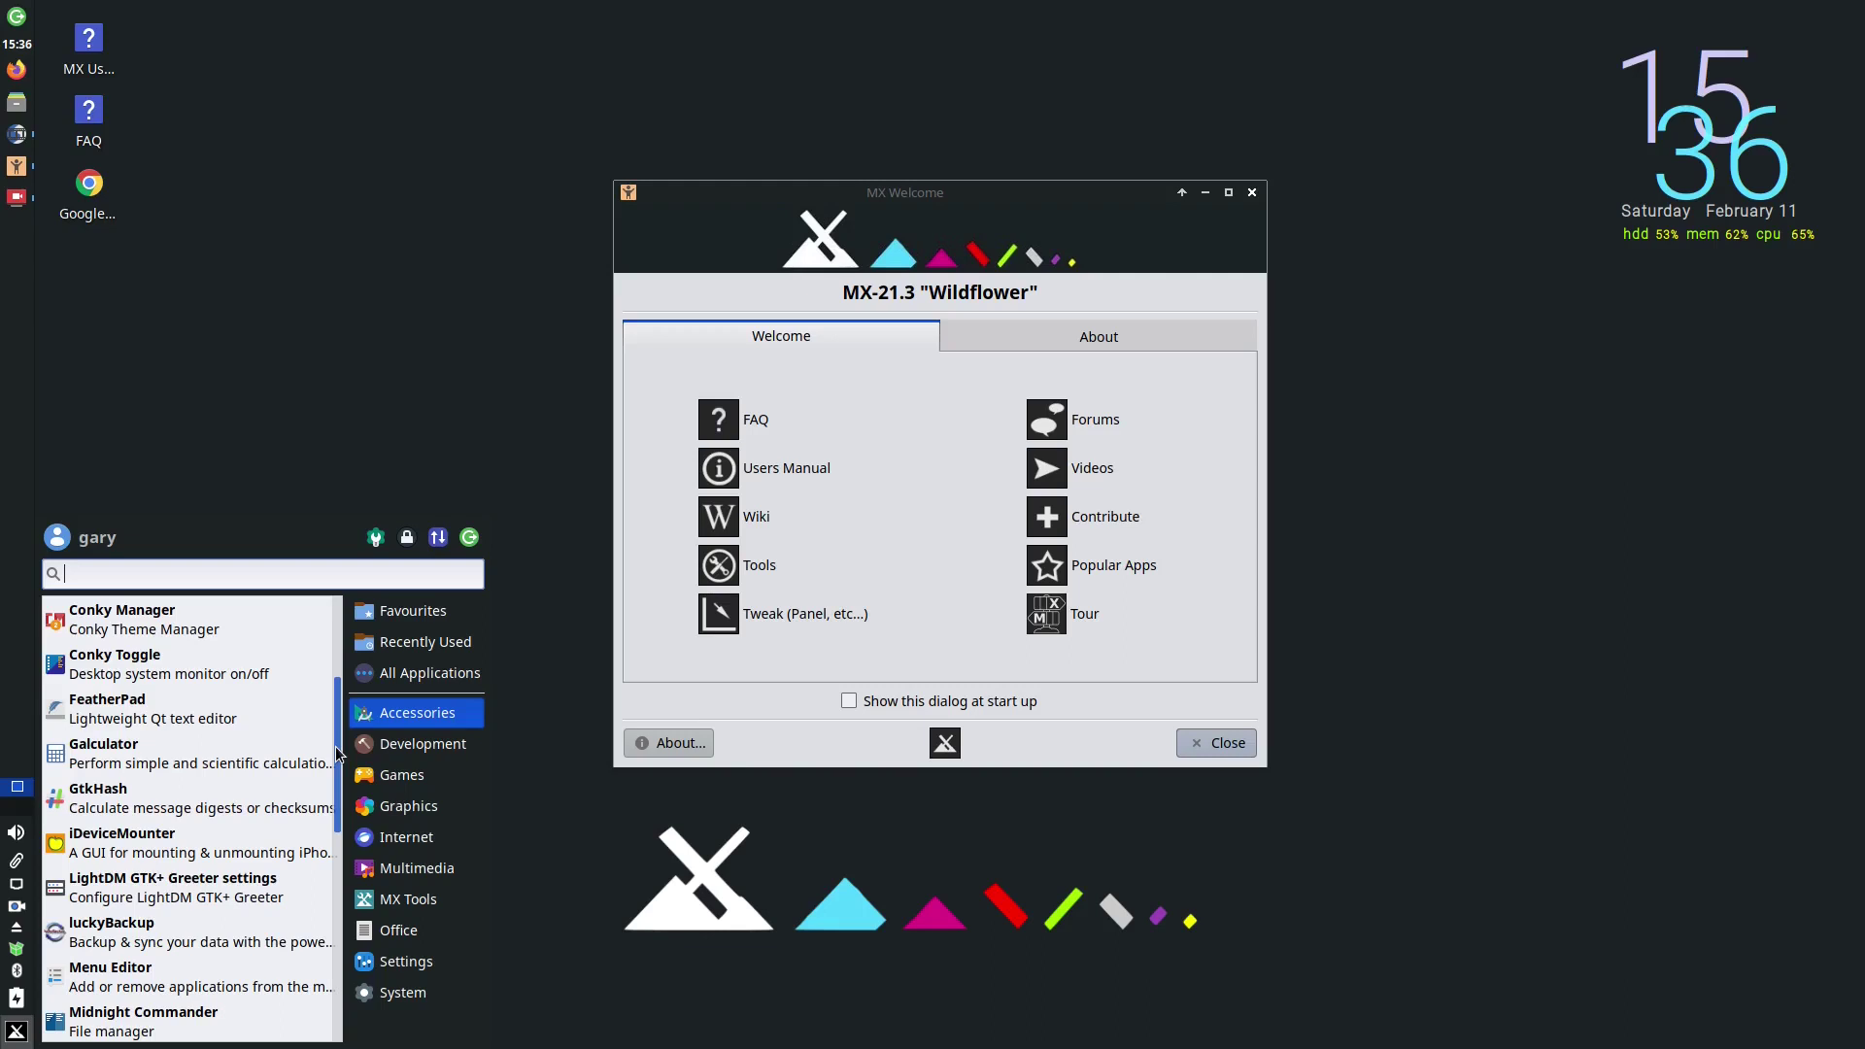
{"action": "left_click_drag", "start_coordinate": [334, 748], "coordinate": [330, 886]}
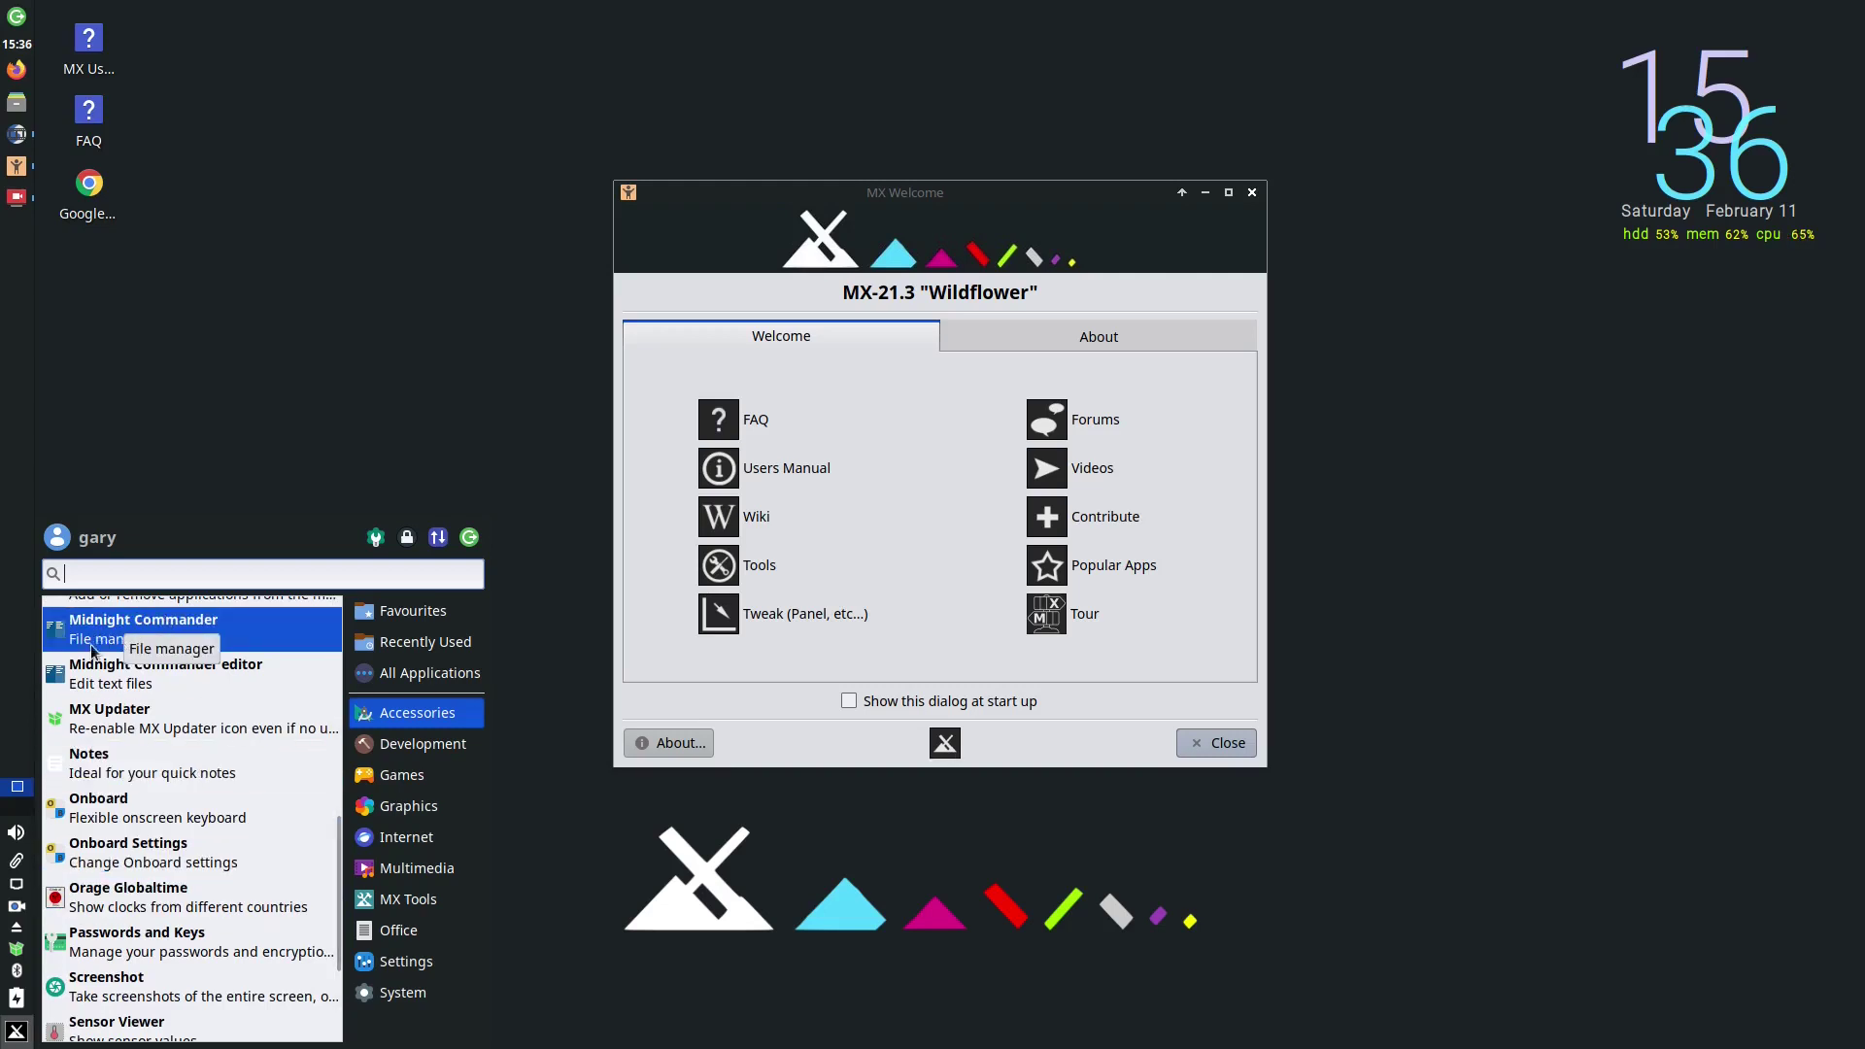
{"action": "left_click", "coordinate": [363, 863]}
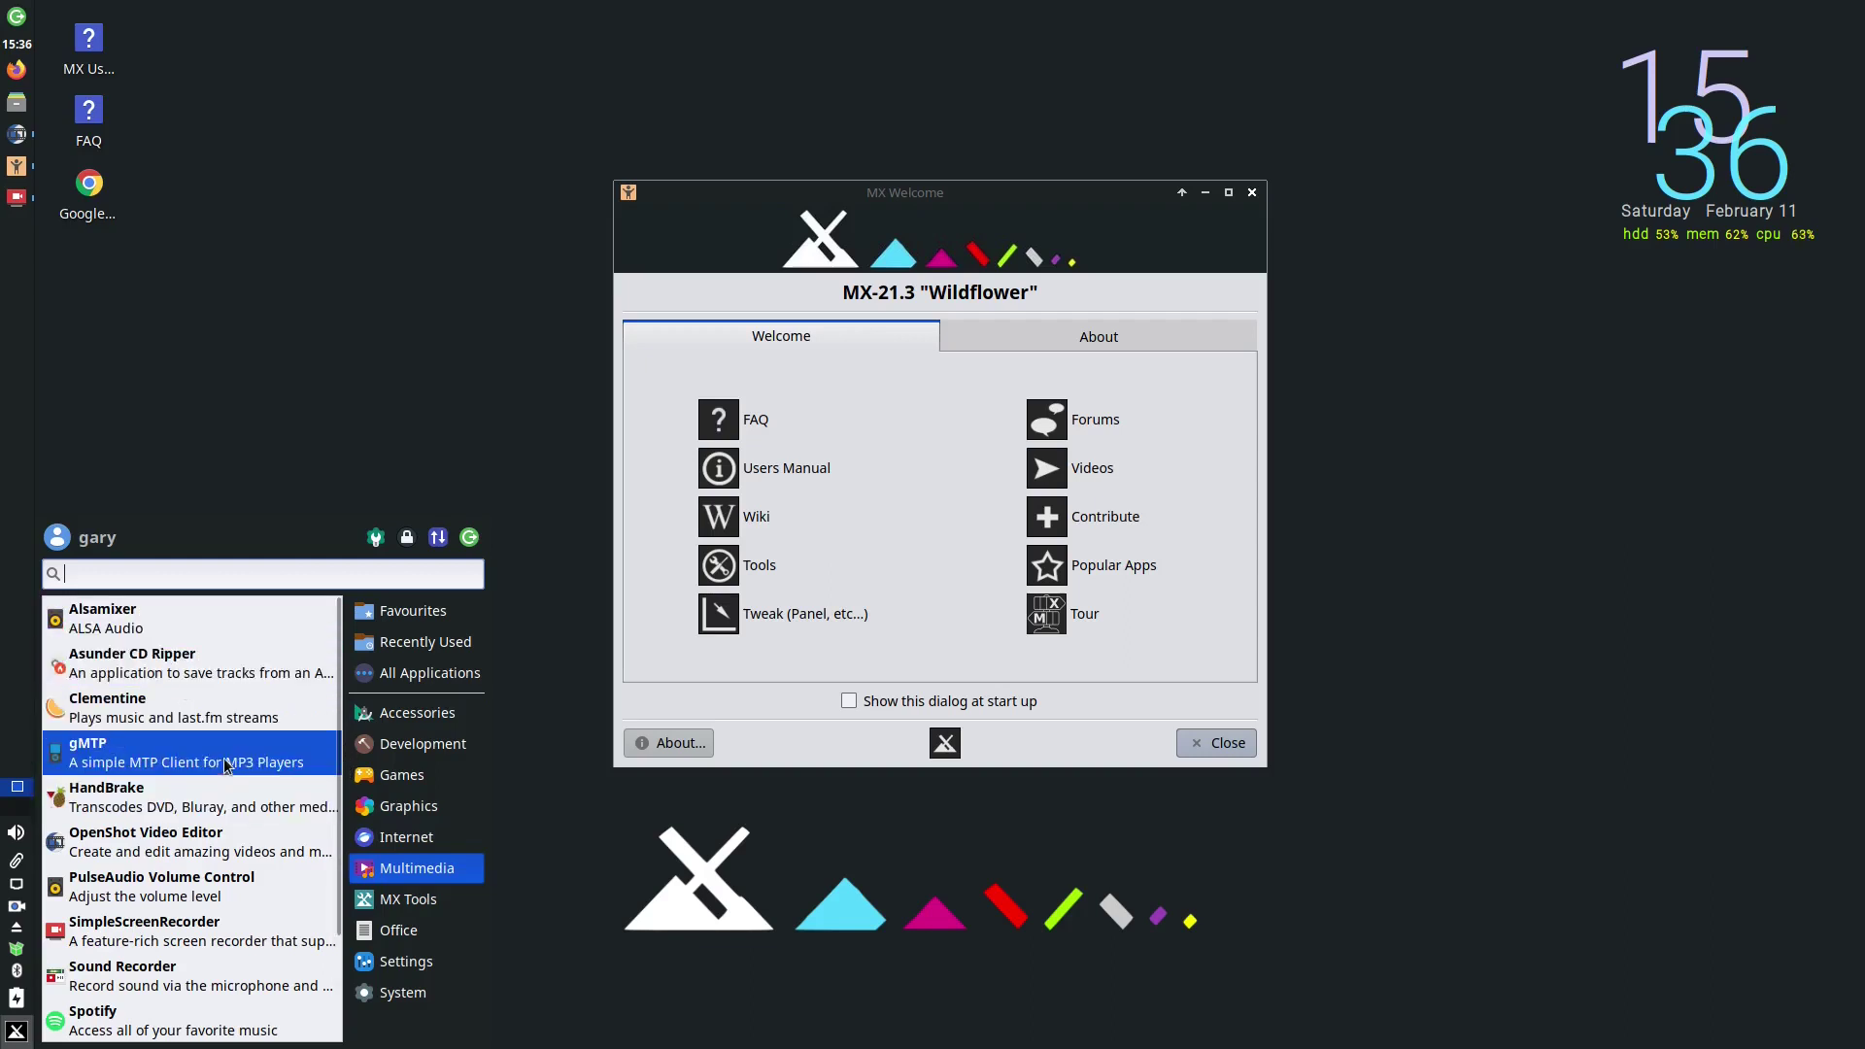
{"action": "left_click", "coordinate": [422, 780]}
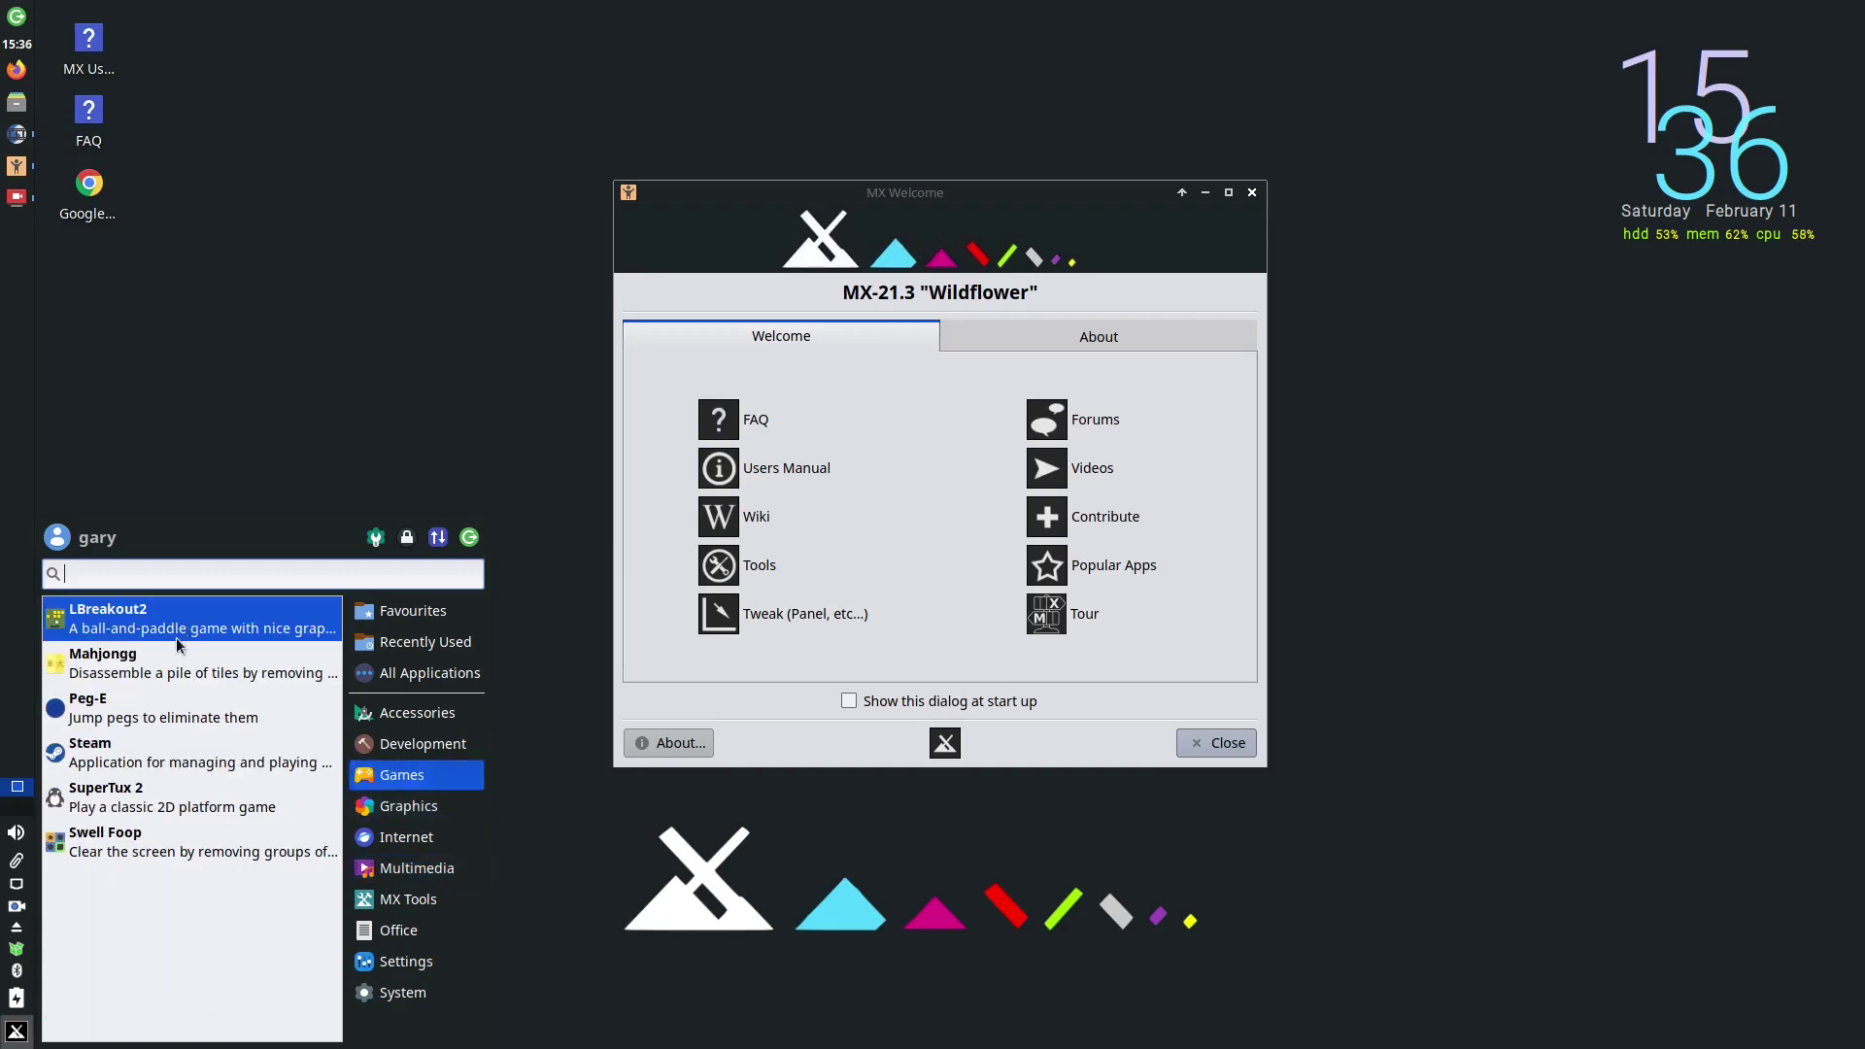
{"action": "left_click", "coordinate": [455, 750]}
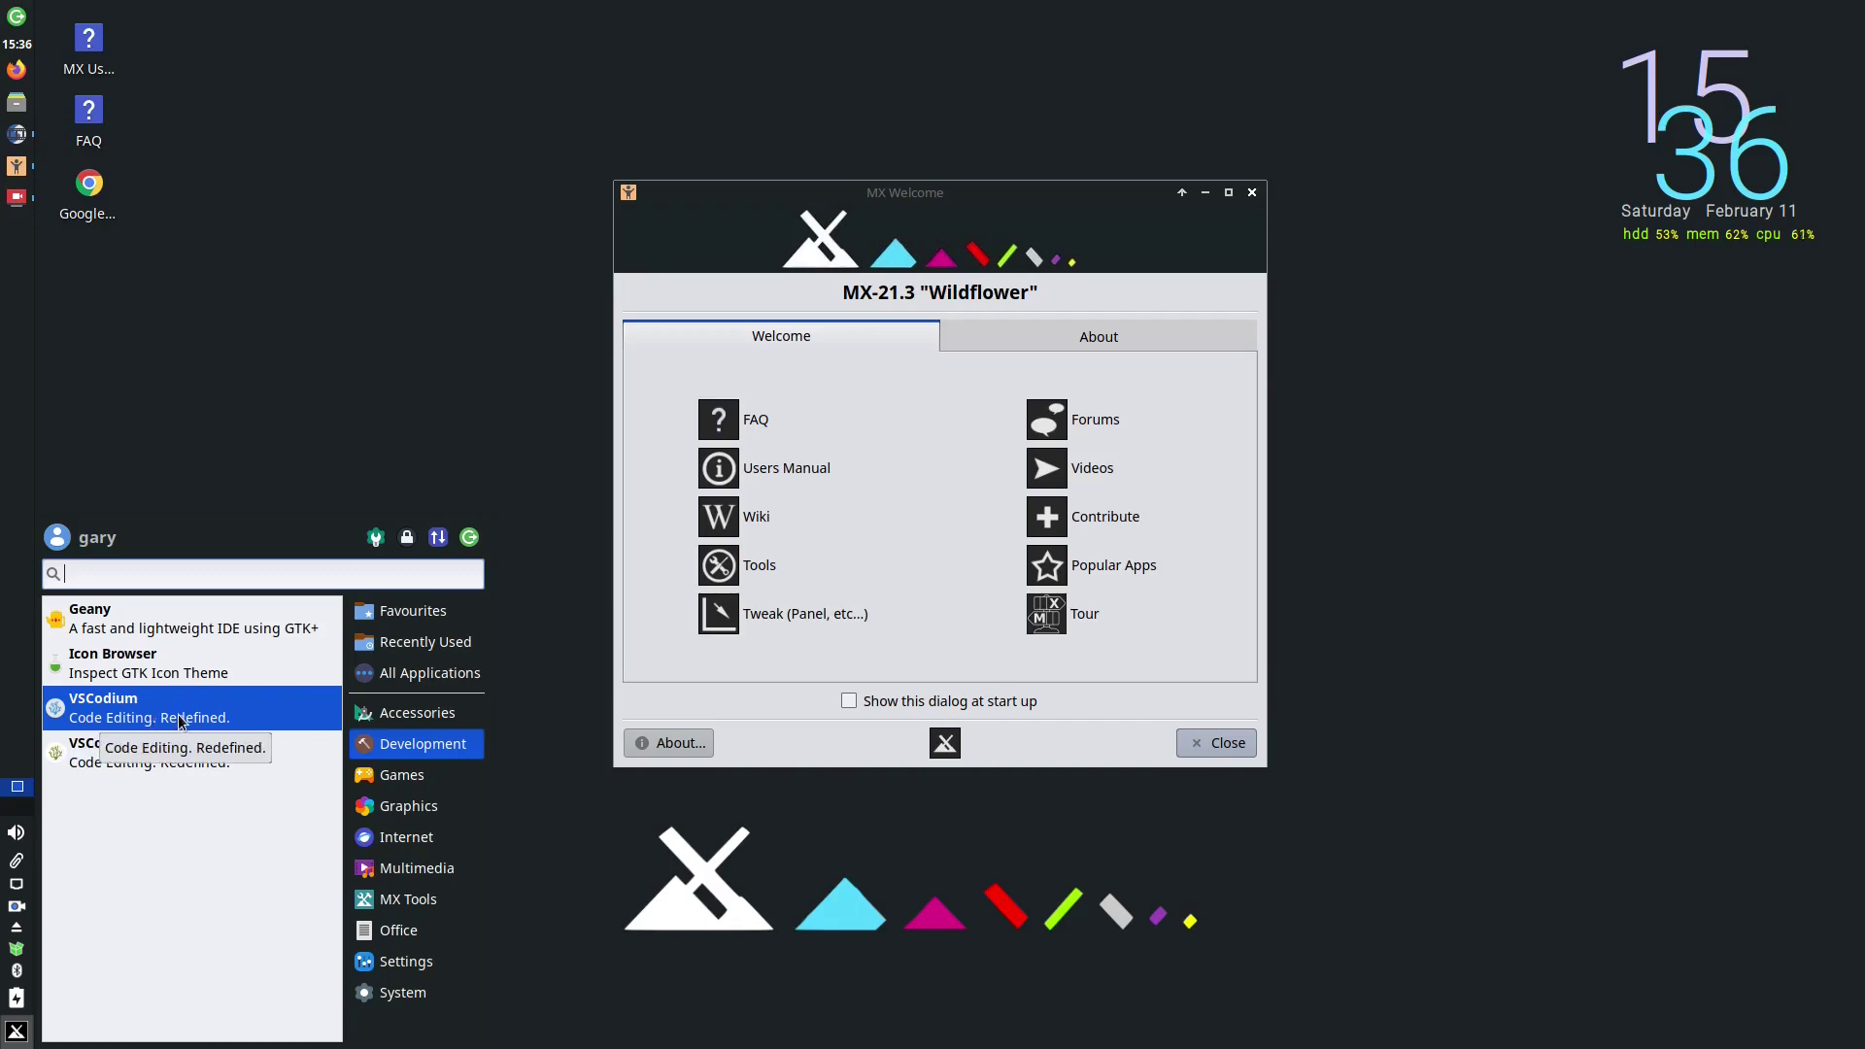
{"action": "left_click", "coordinate": [427, 809]}
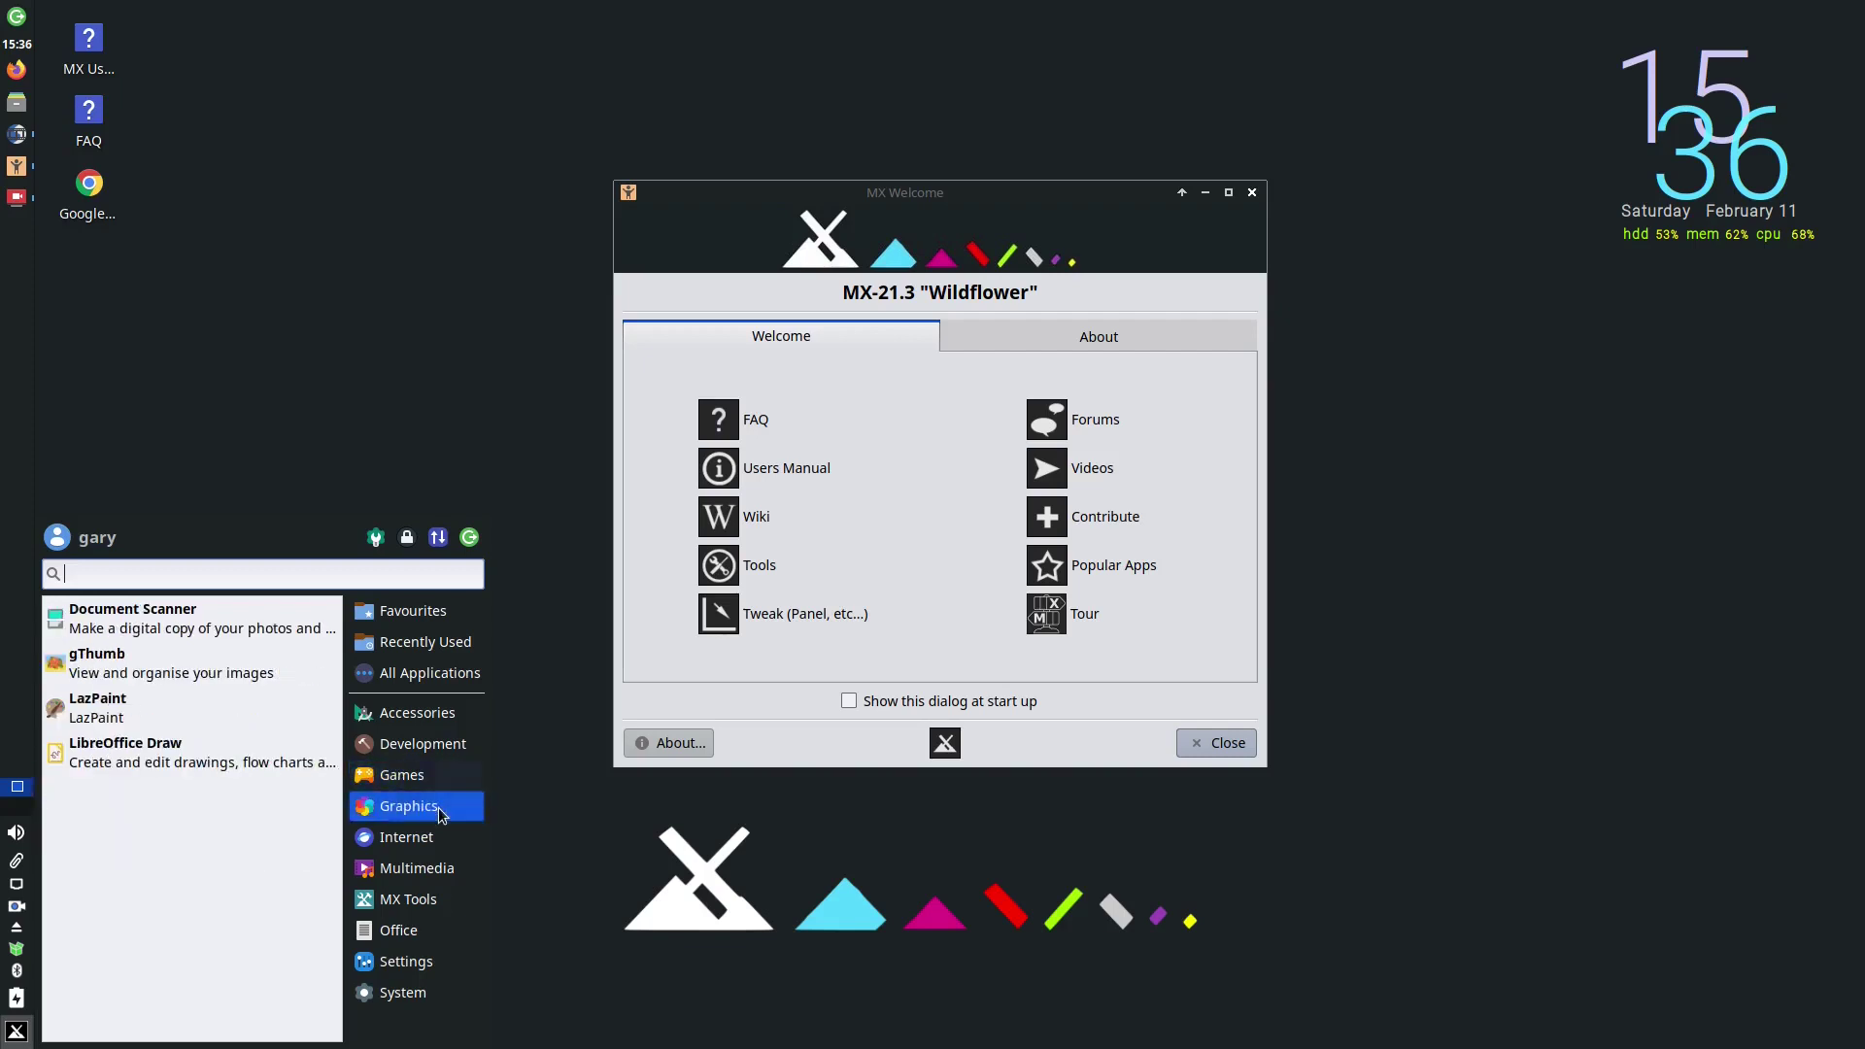
Look through the Multimedia, Development, Office and MX Tools categories in the Whisker menu
{"action": "mouse_move", "coordinate": [424, 840]}
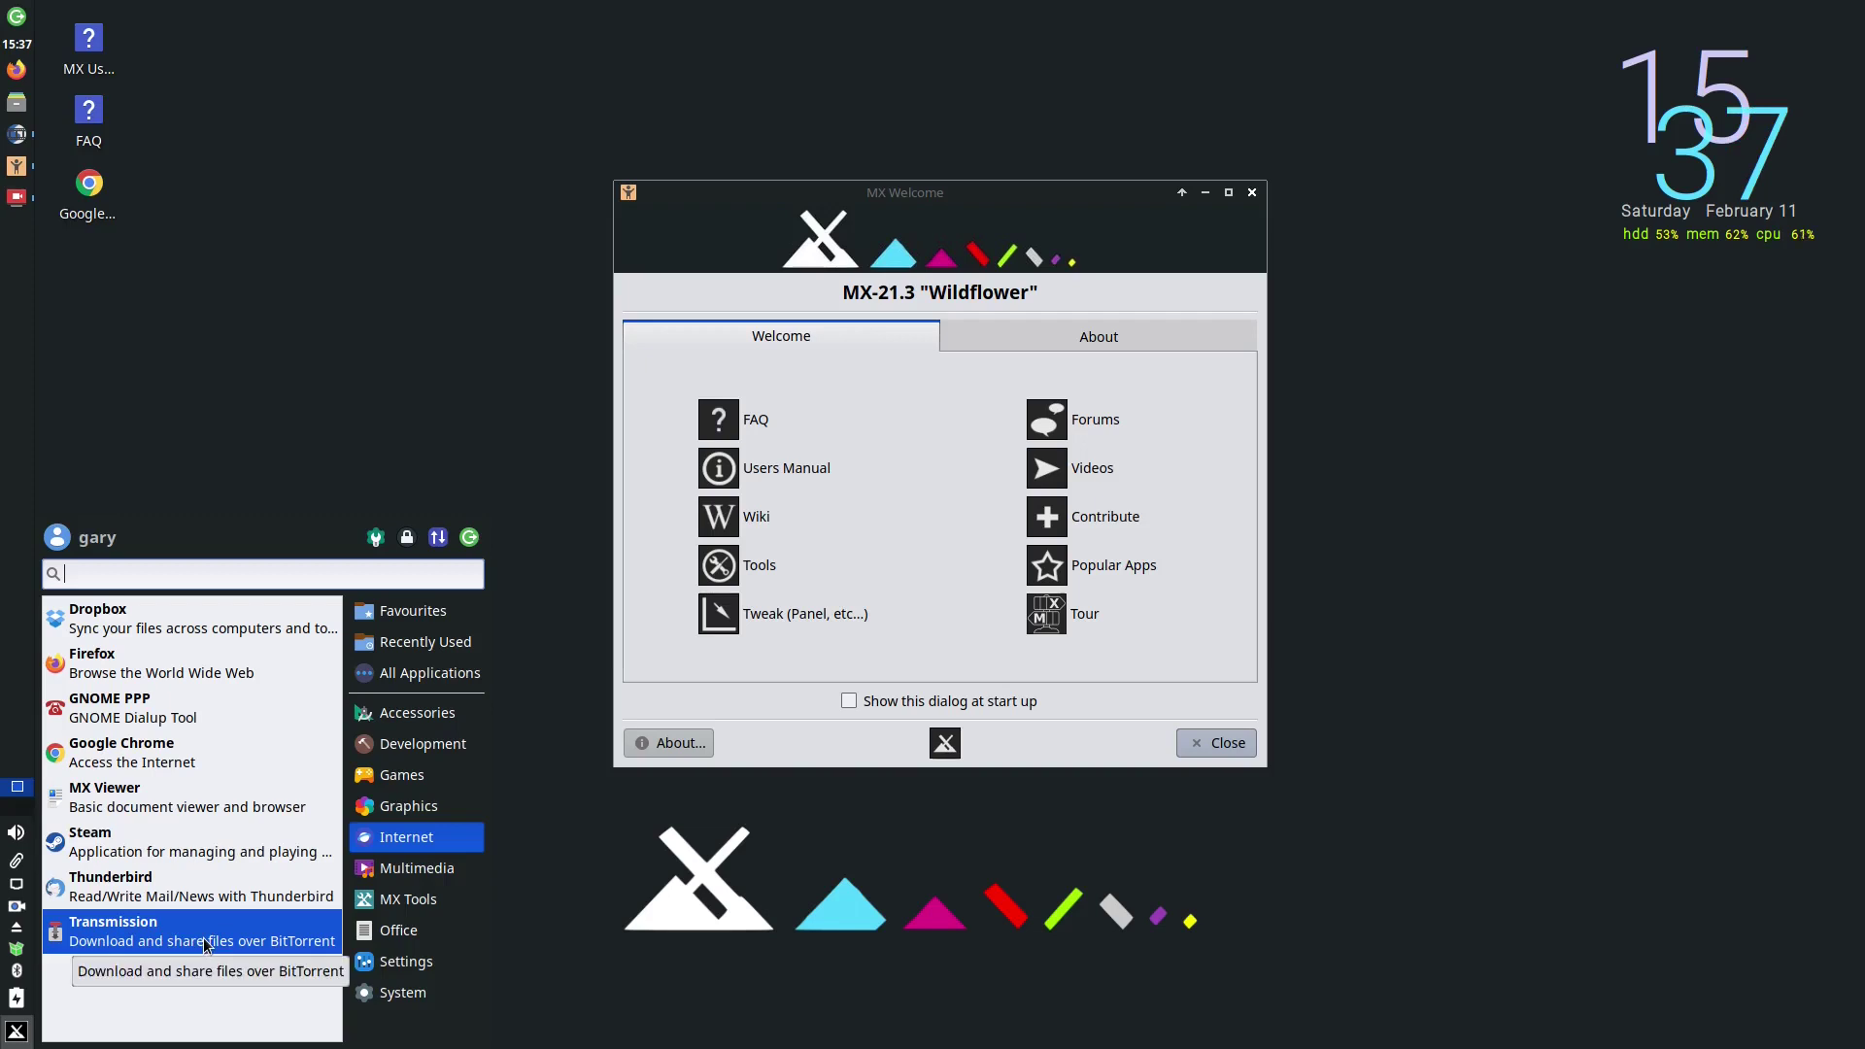
{"action": "left_click", "coordinate": [429, 875]}
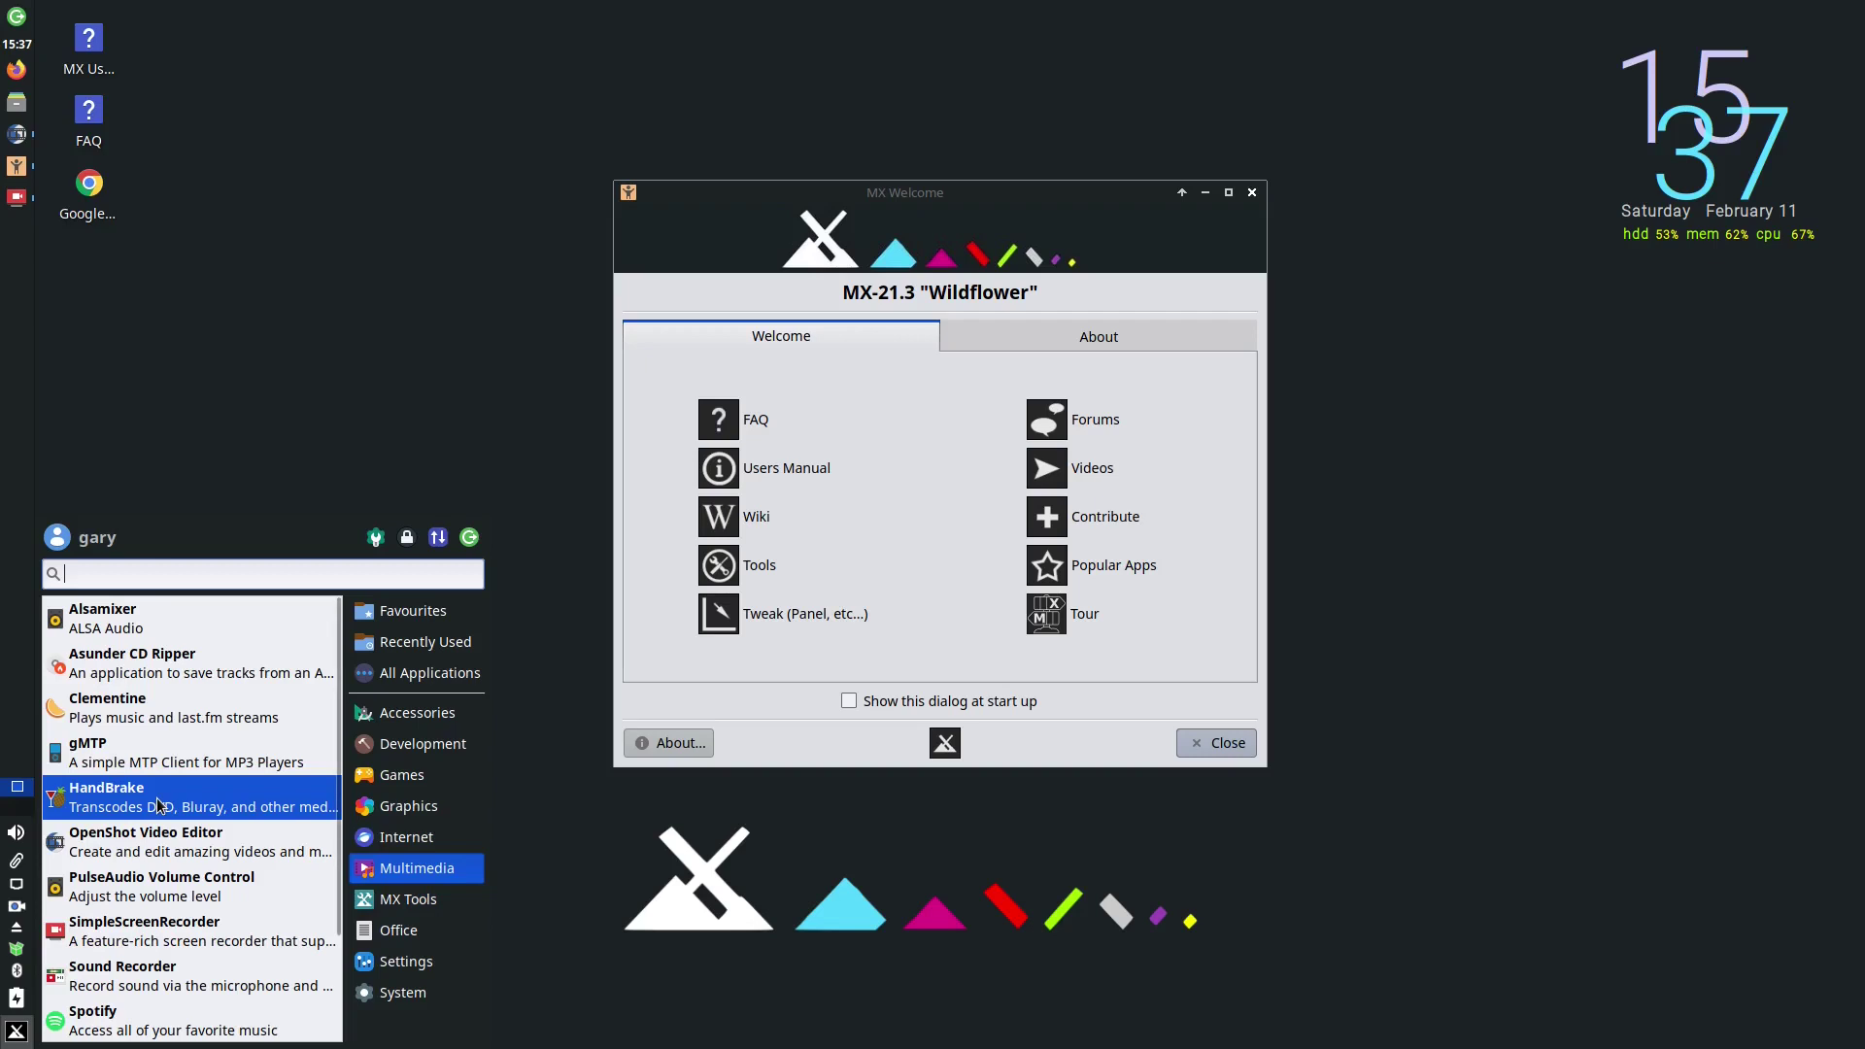
{"action": "left_click", "coordinate": [403, 743]}
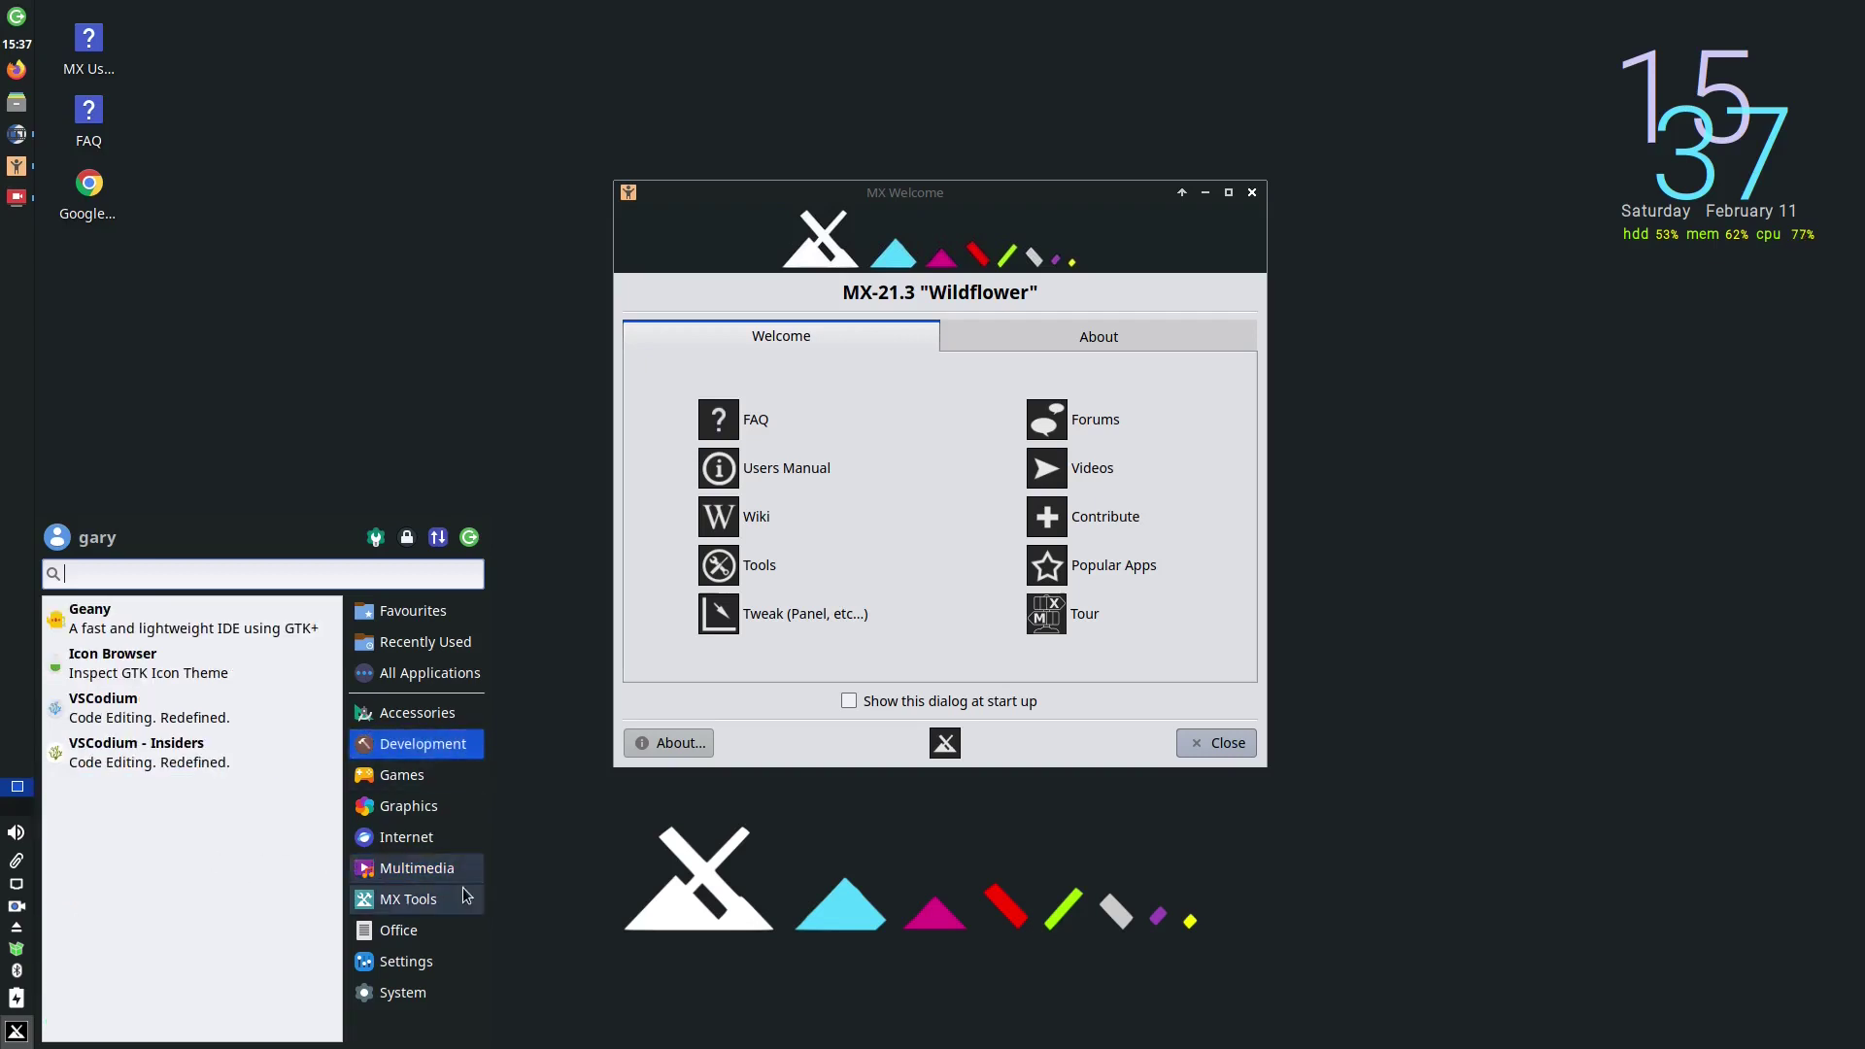
{"action": "left_click", "coordinate": [428, 873]}
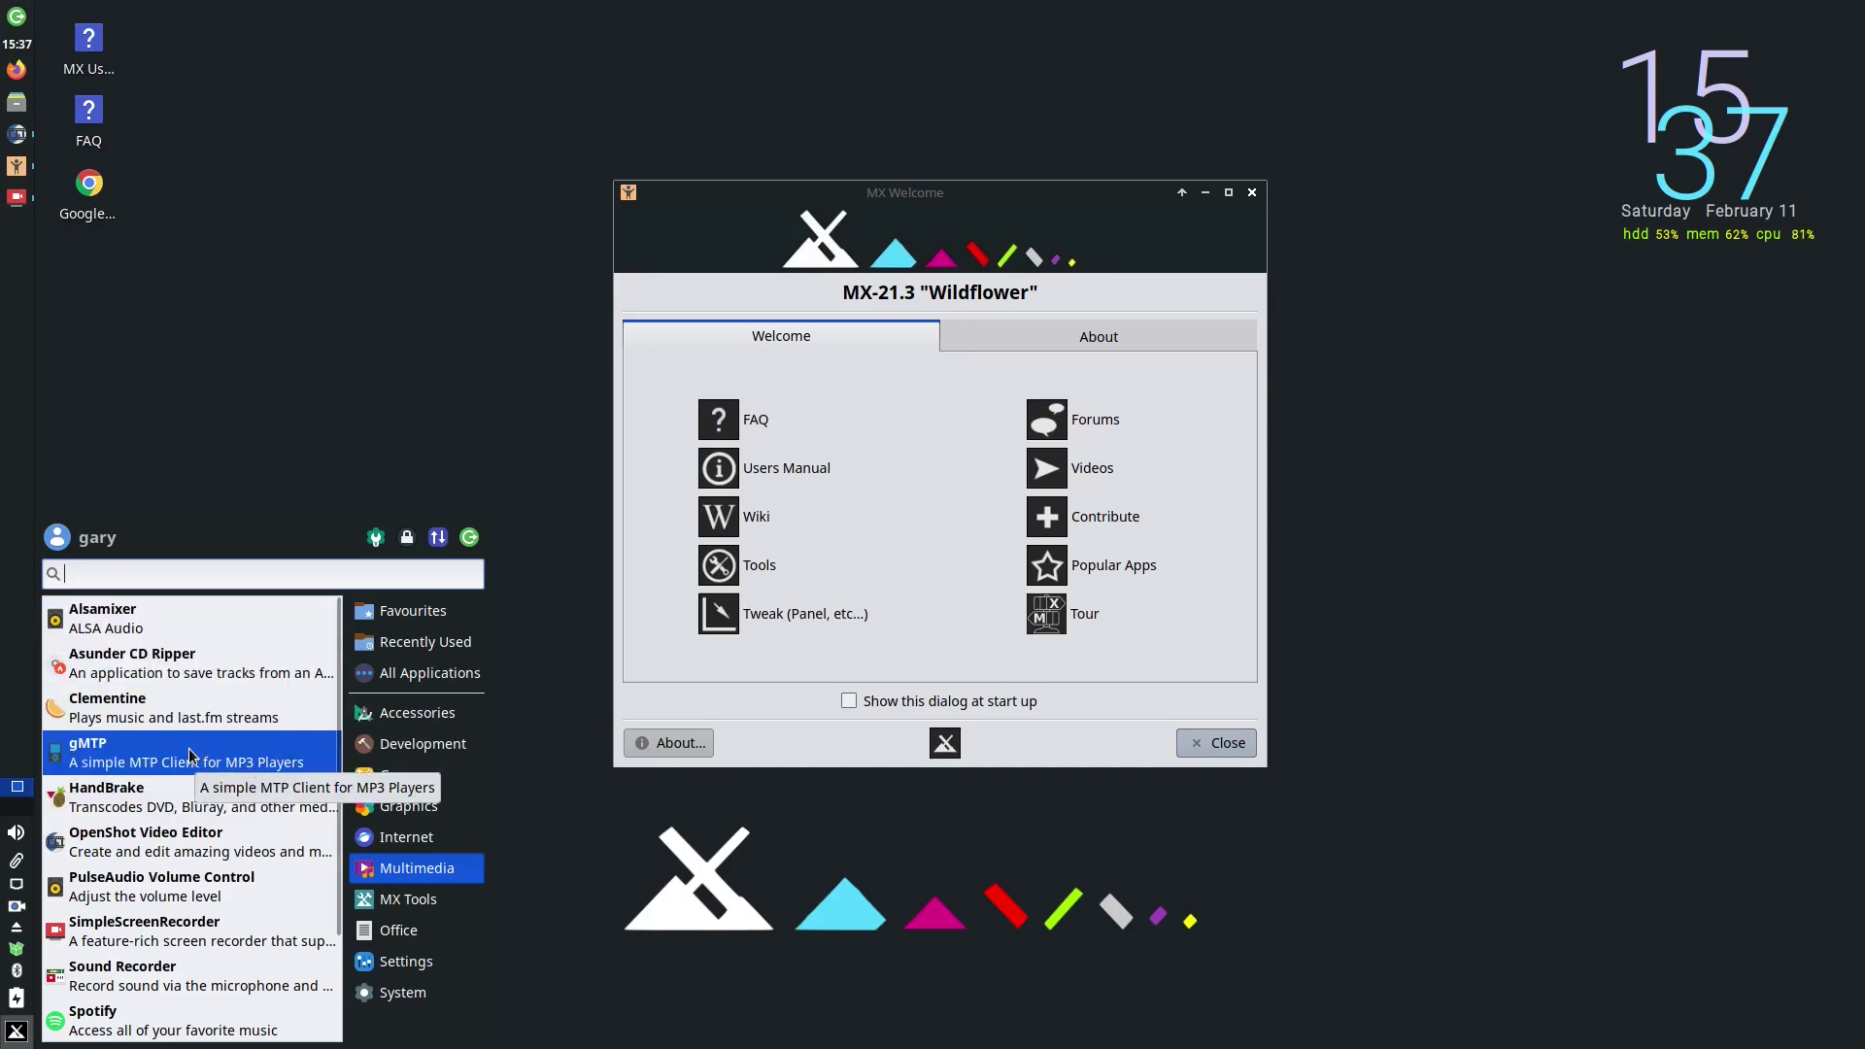
{"action": "left_click", "coordinate": [410, 919]}
{"action": "left_click", "coordinate": [410, 900]}
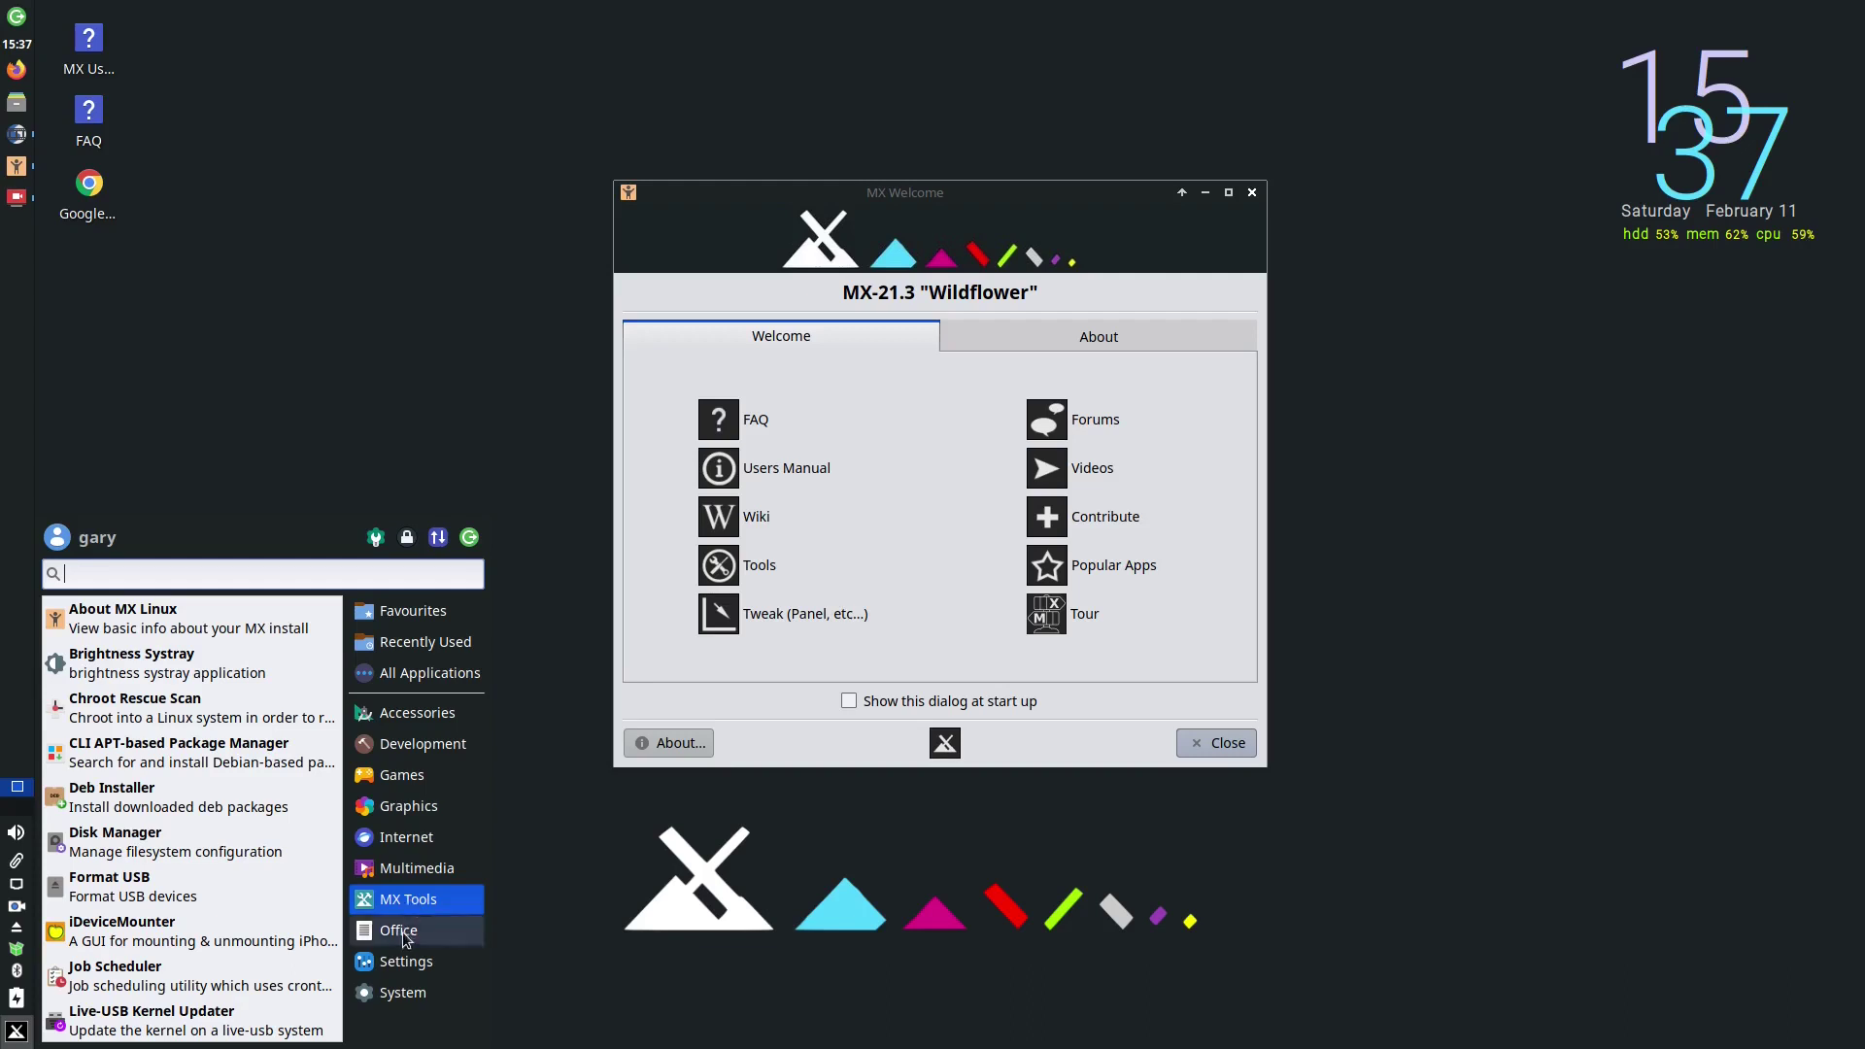
{"action": "left_click", "coordinate": [406, 935]}
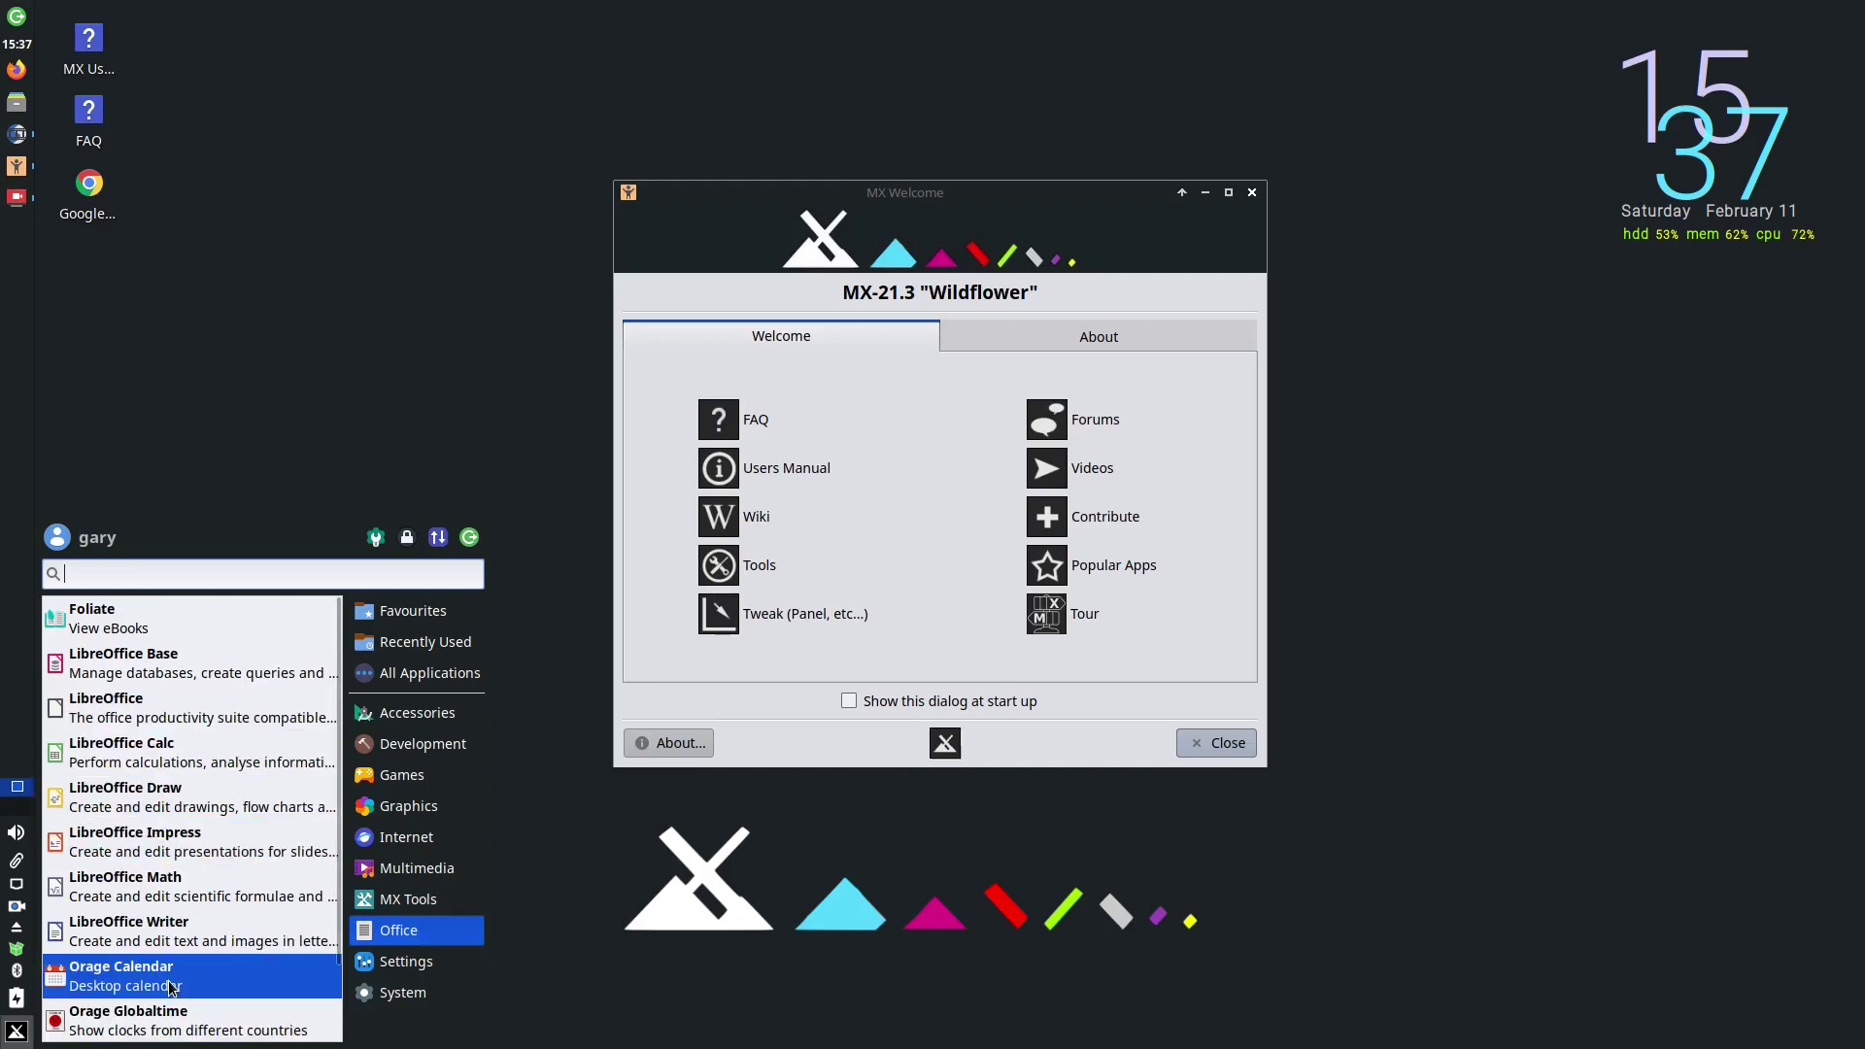
Show All Applications and run Conky Toggle to hide the desktop clock
{"action": "left_click", "coordinate": [427, 673]}
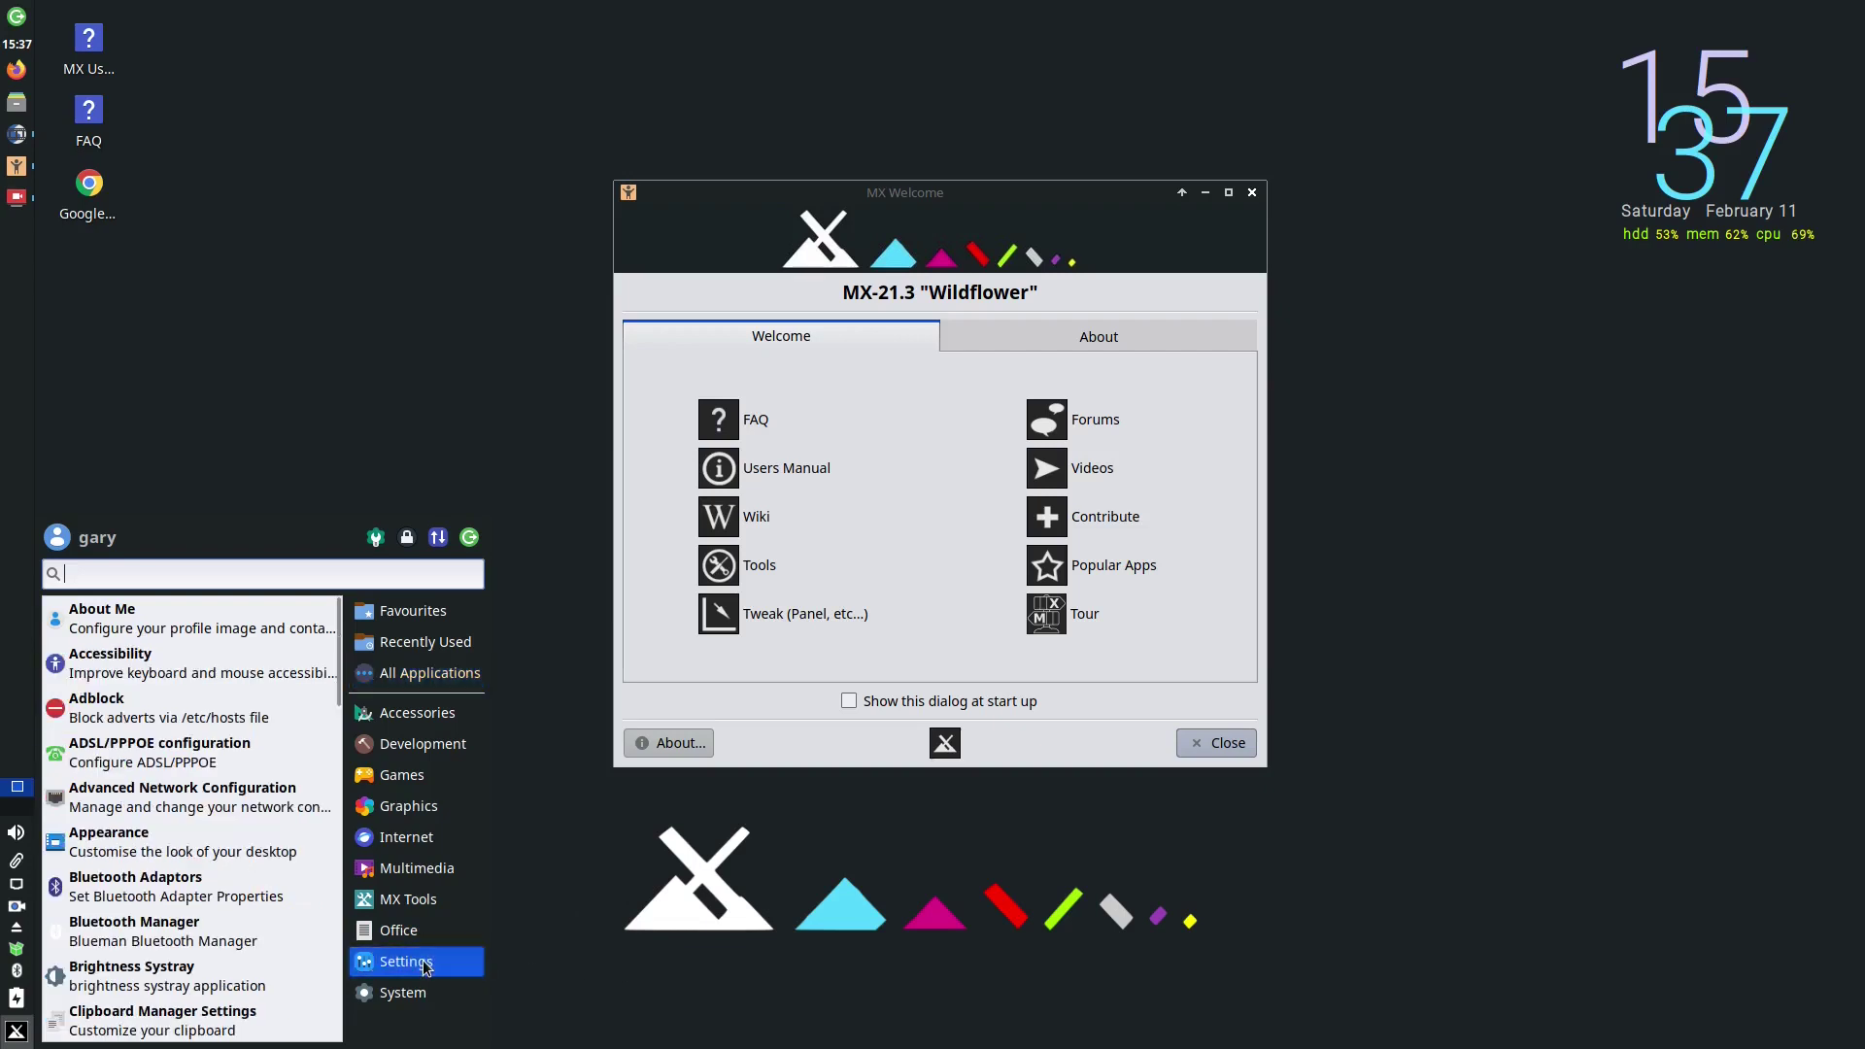
{"action": "mouse_move", "coordinate": [410, 1001]}
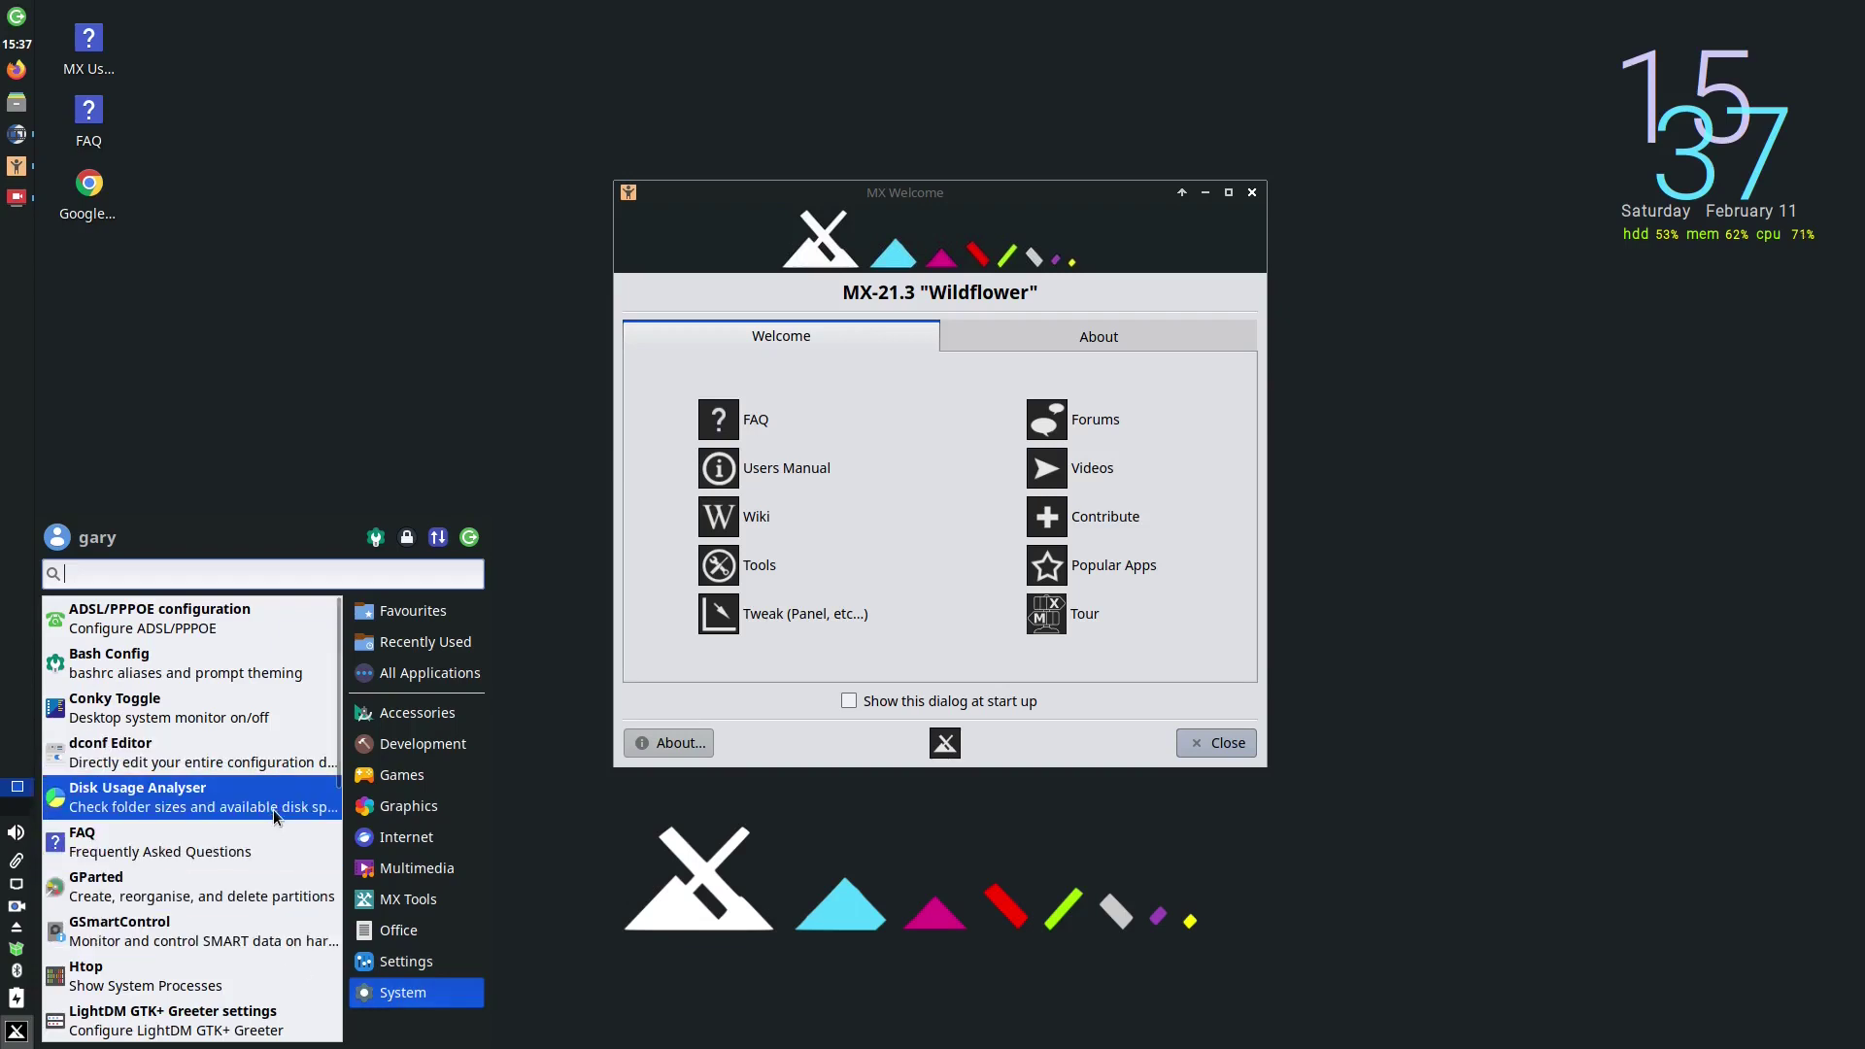
{"action": "left_click", "coordinate": [209, 719]}
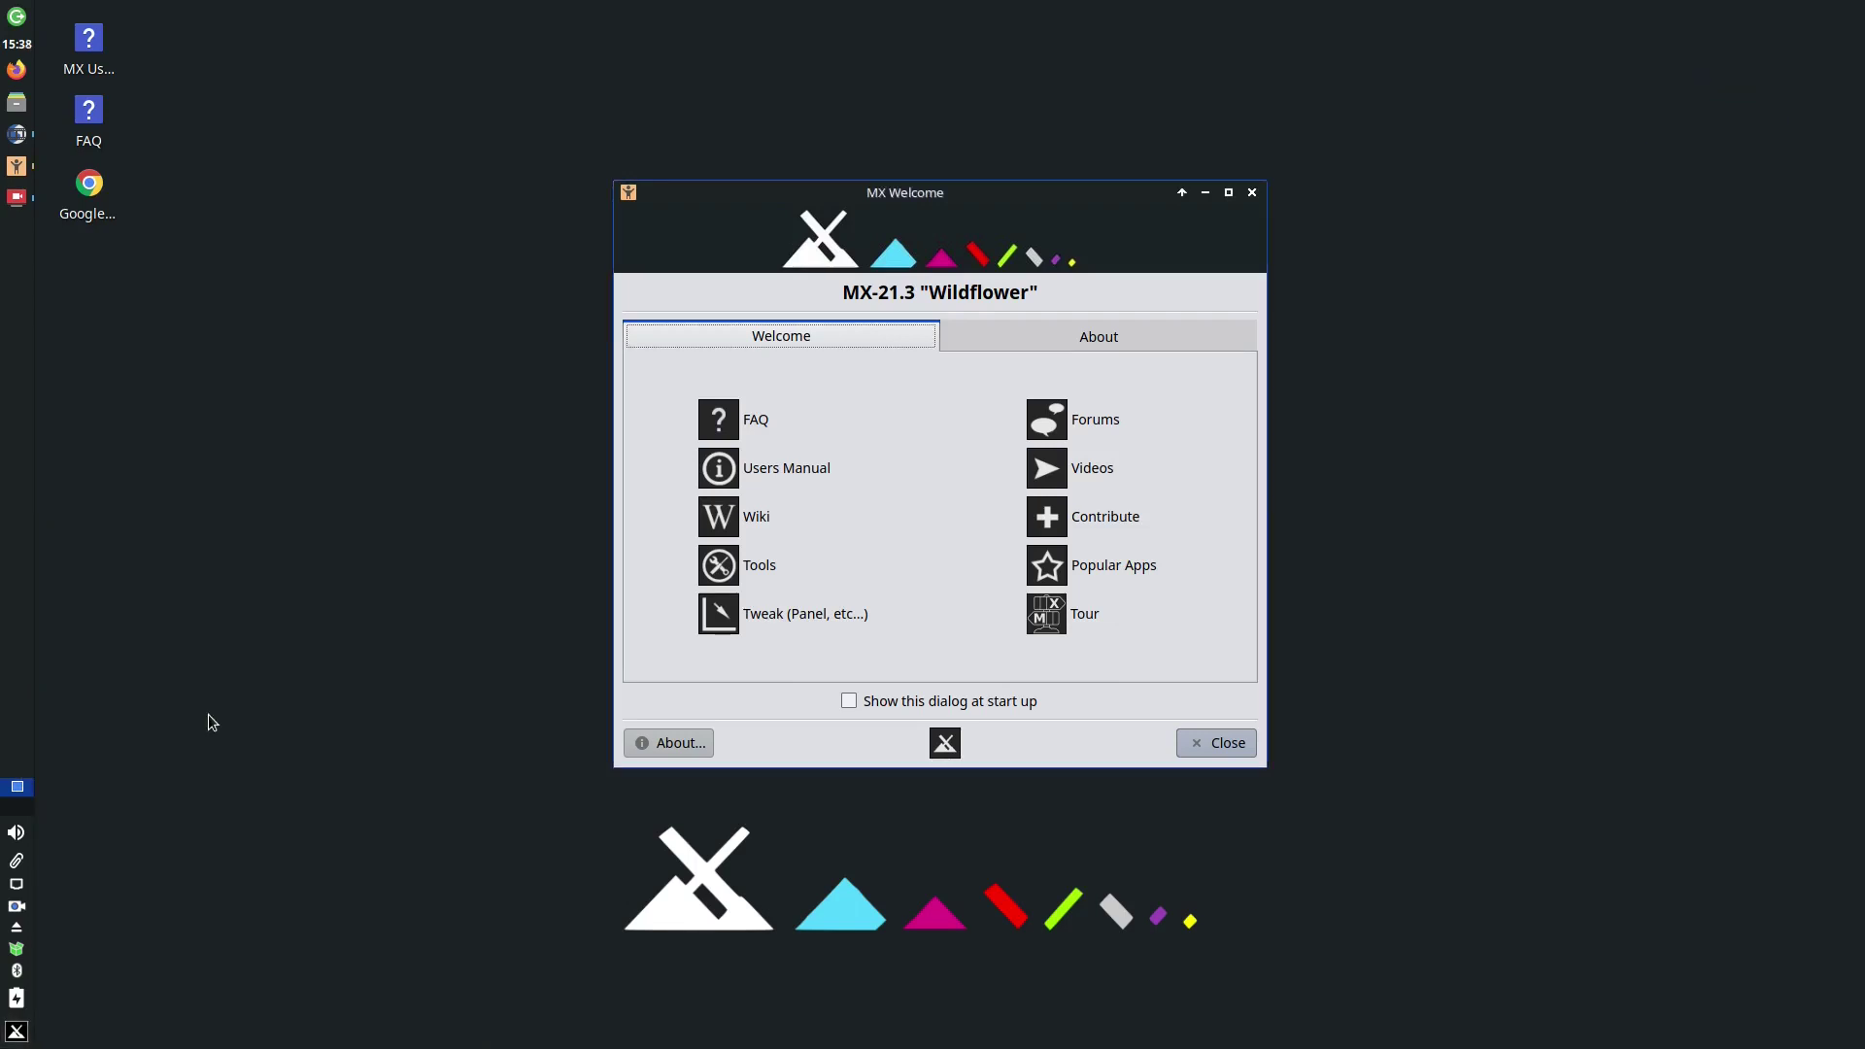
Re-enable Conky via Conky Toggle, then launch MX Tools from MX Welcome's Tools link
{"action": "left_click", "coordinate": [15, 1027]}
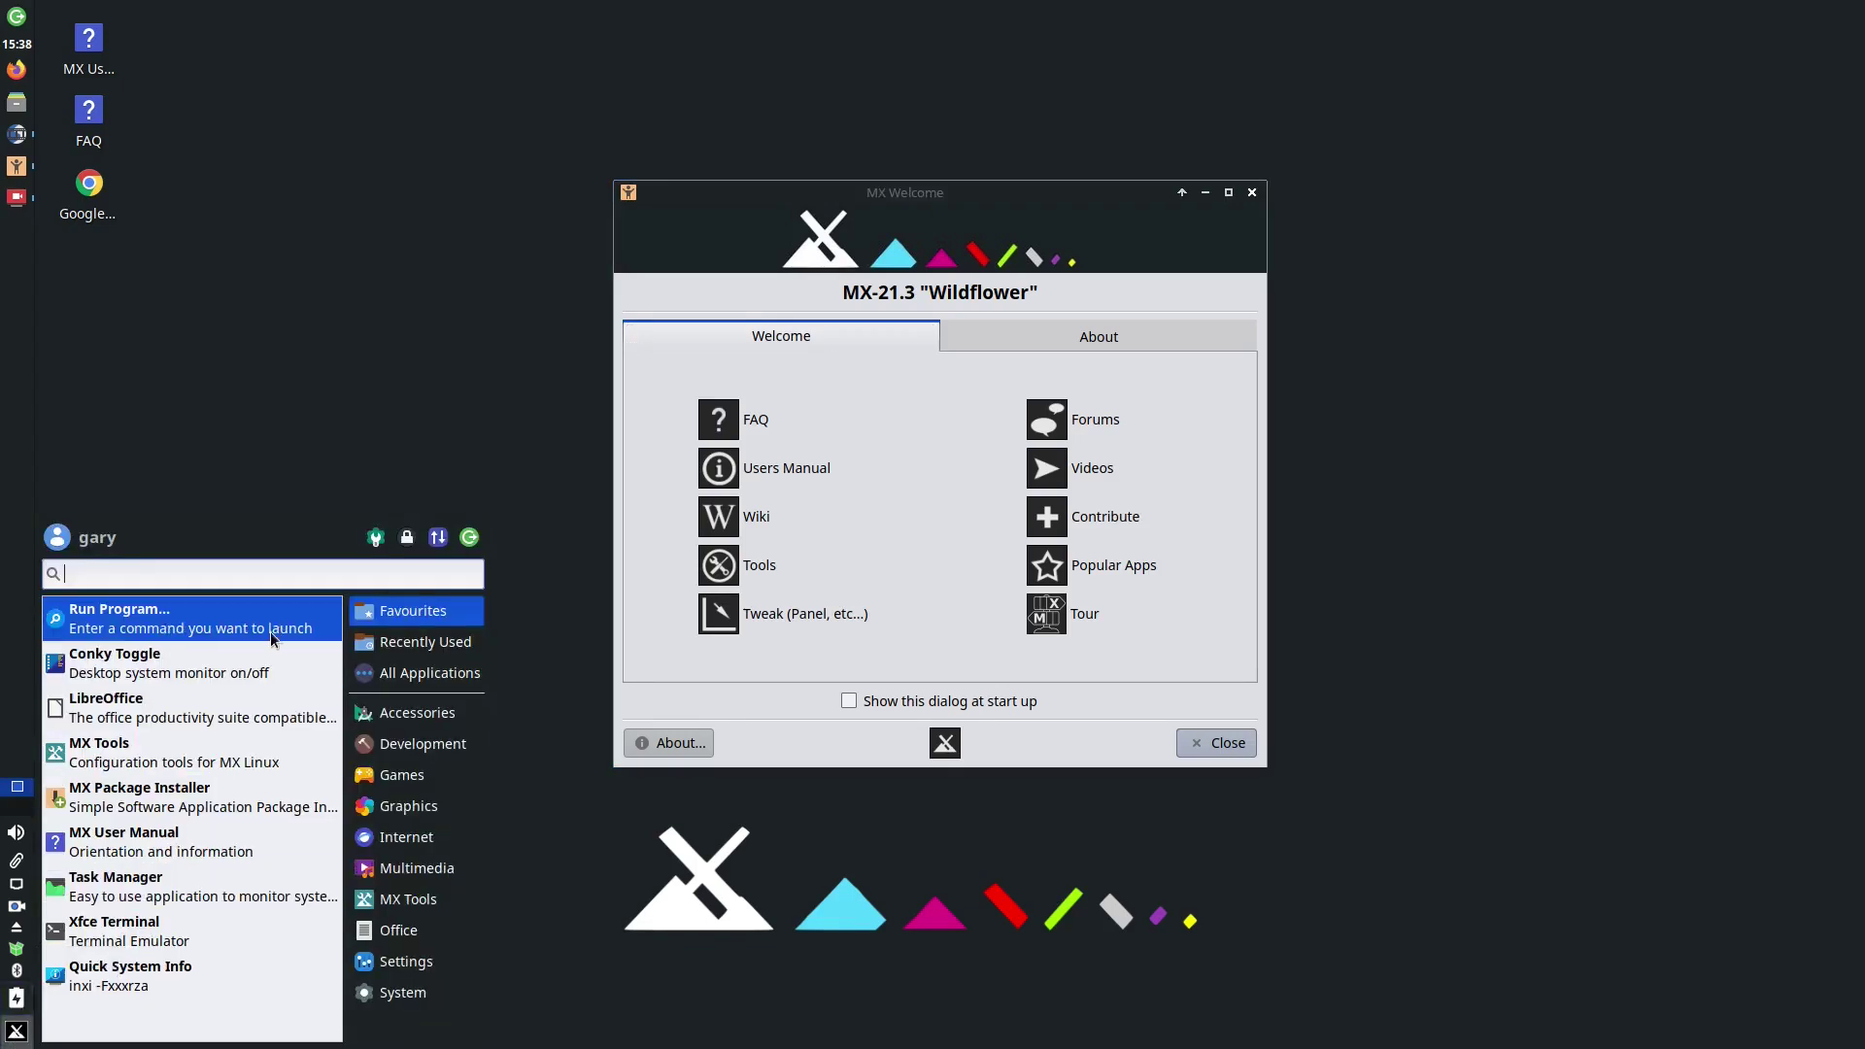
{"action": "left_click", "coordinate": [235, 688]}
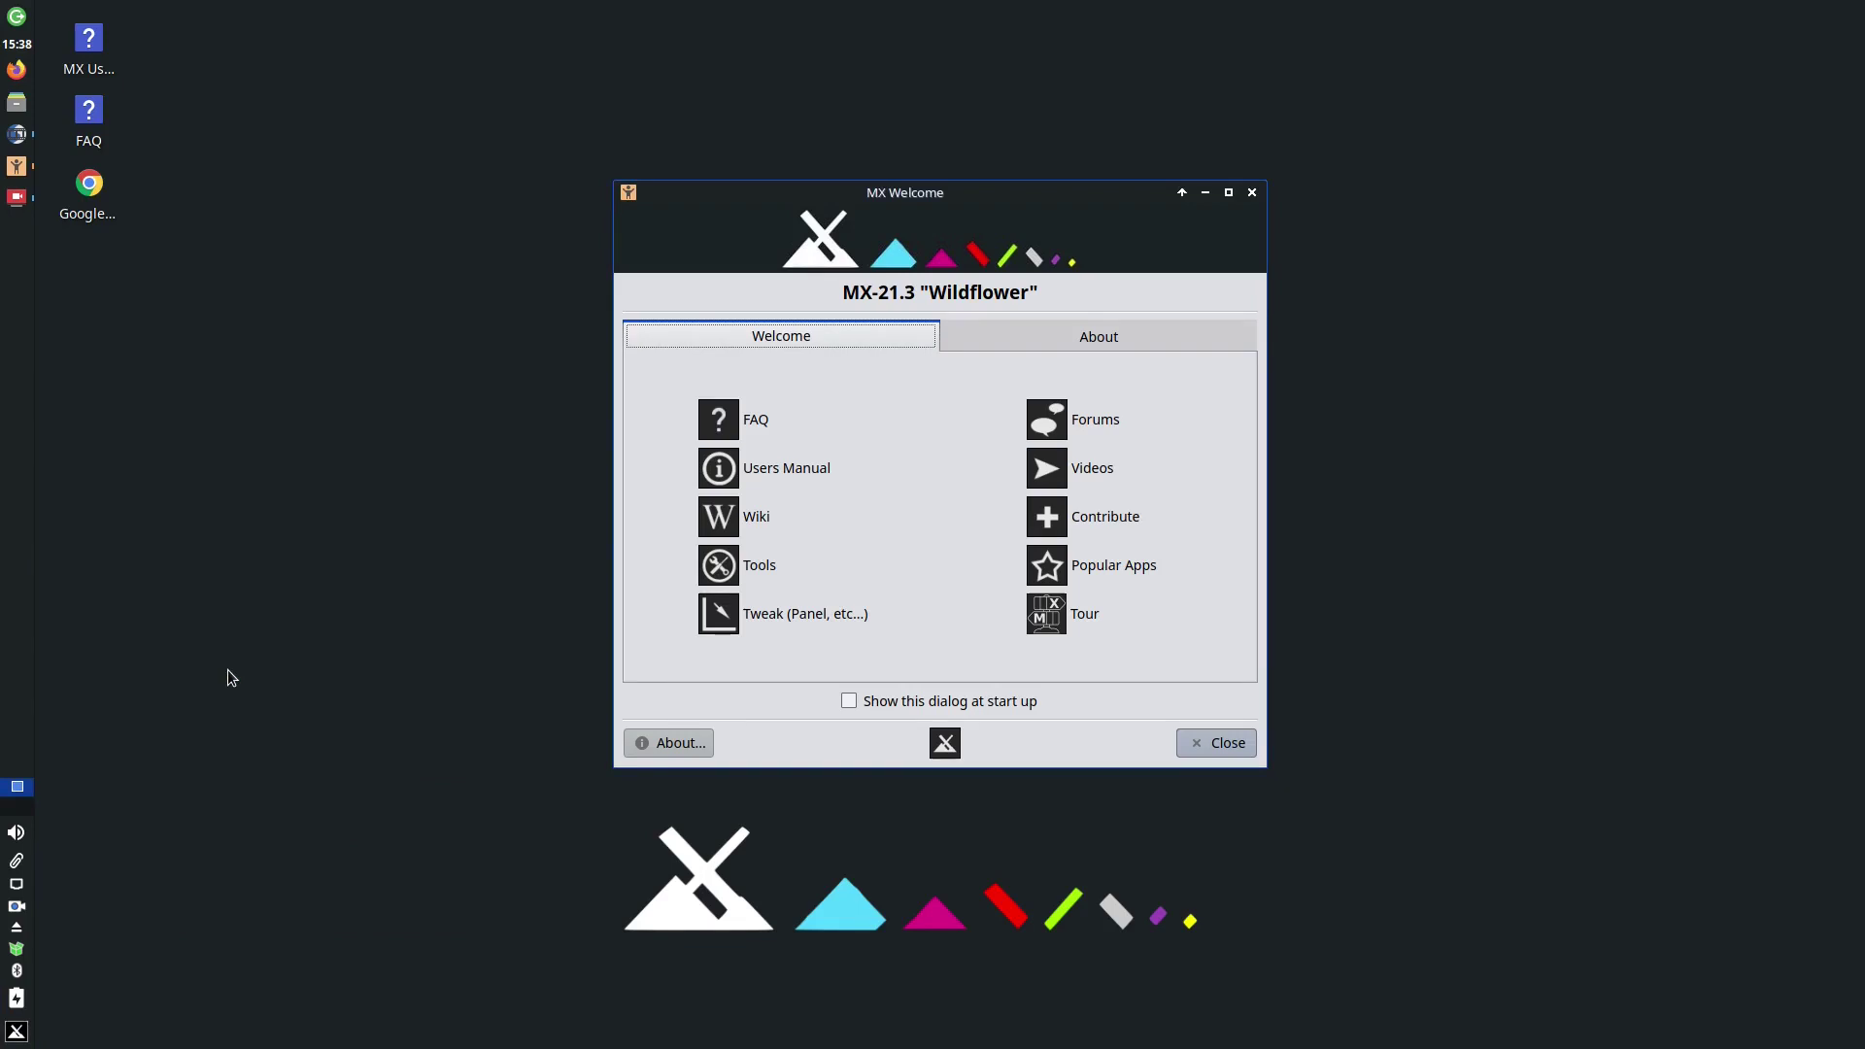
{"action": "left_click", "coordinate": [17, 1032]}
{"action": "left_click", "coordinate": [1249, 529]}
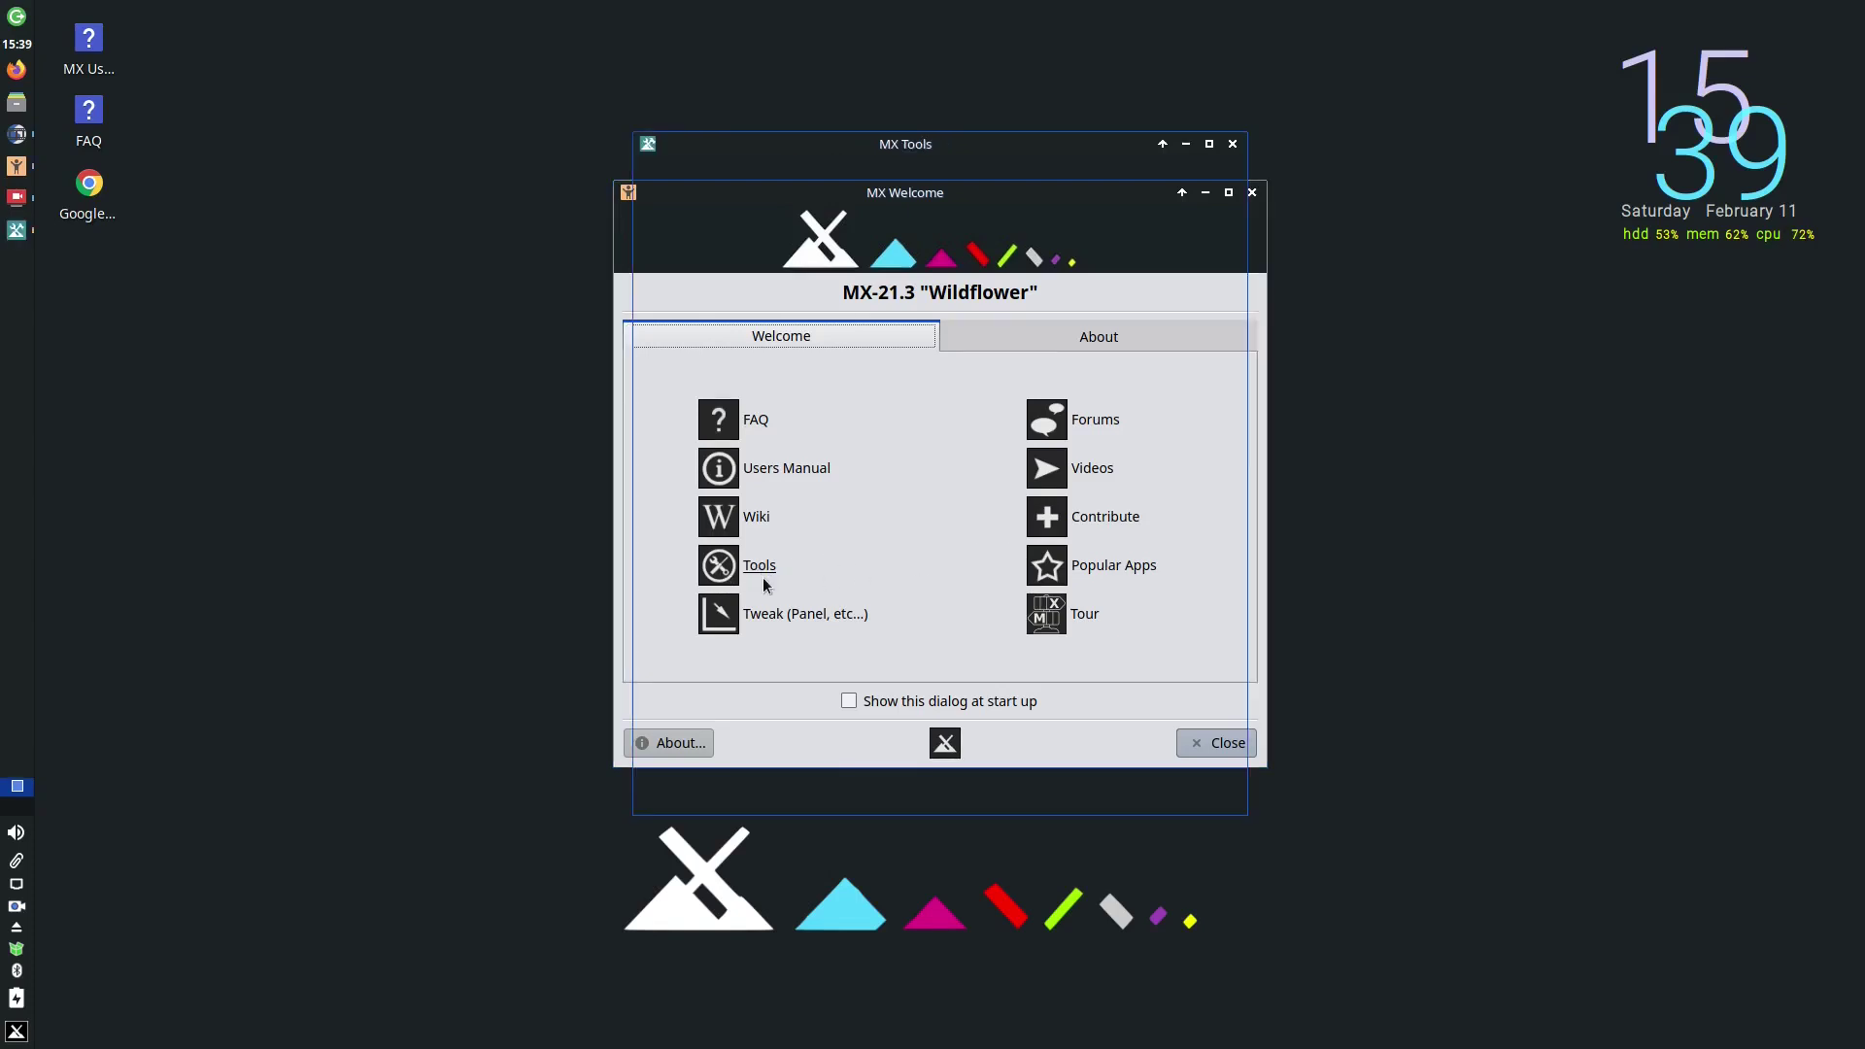
{"action": "left_click", "coordinate": [762, 573]}
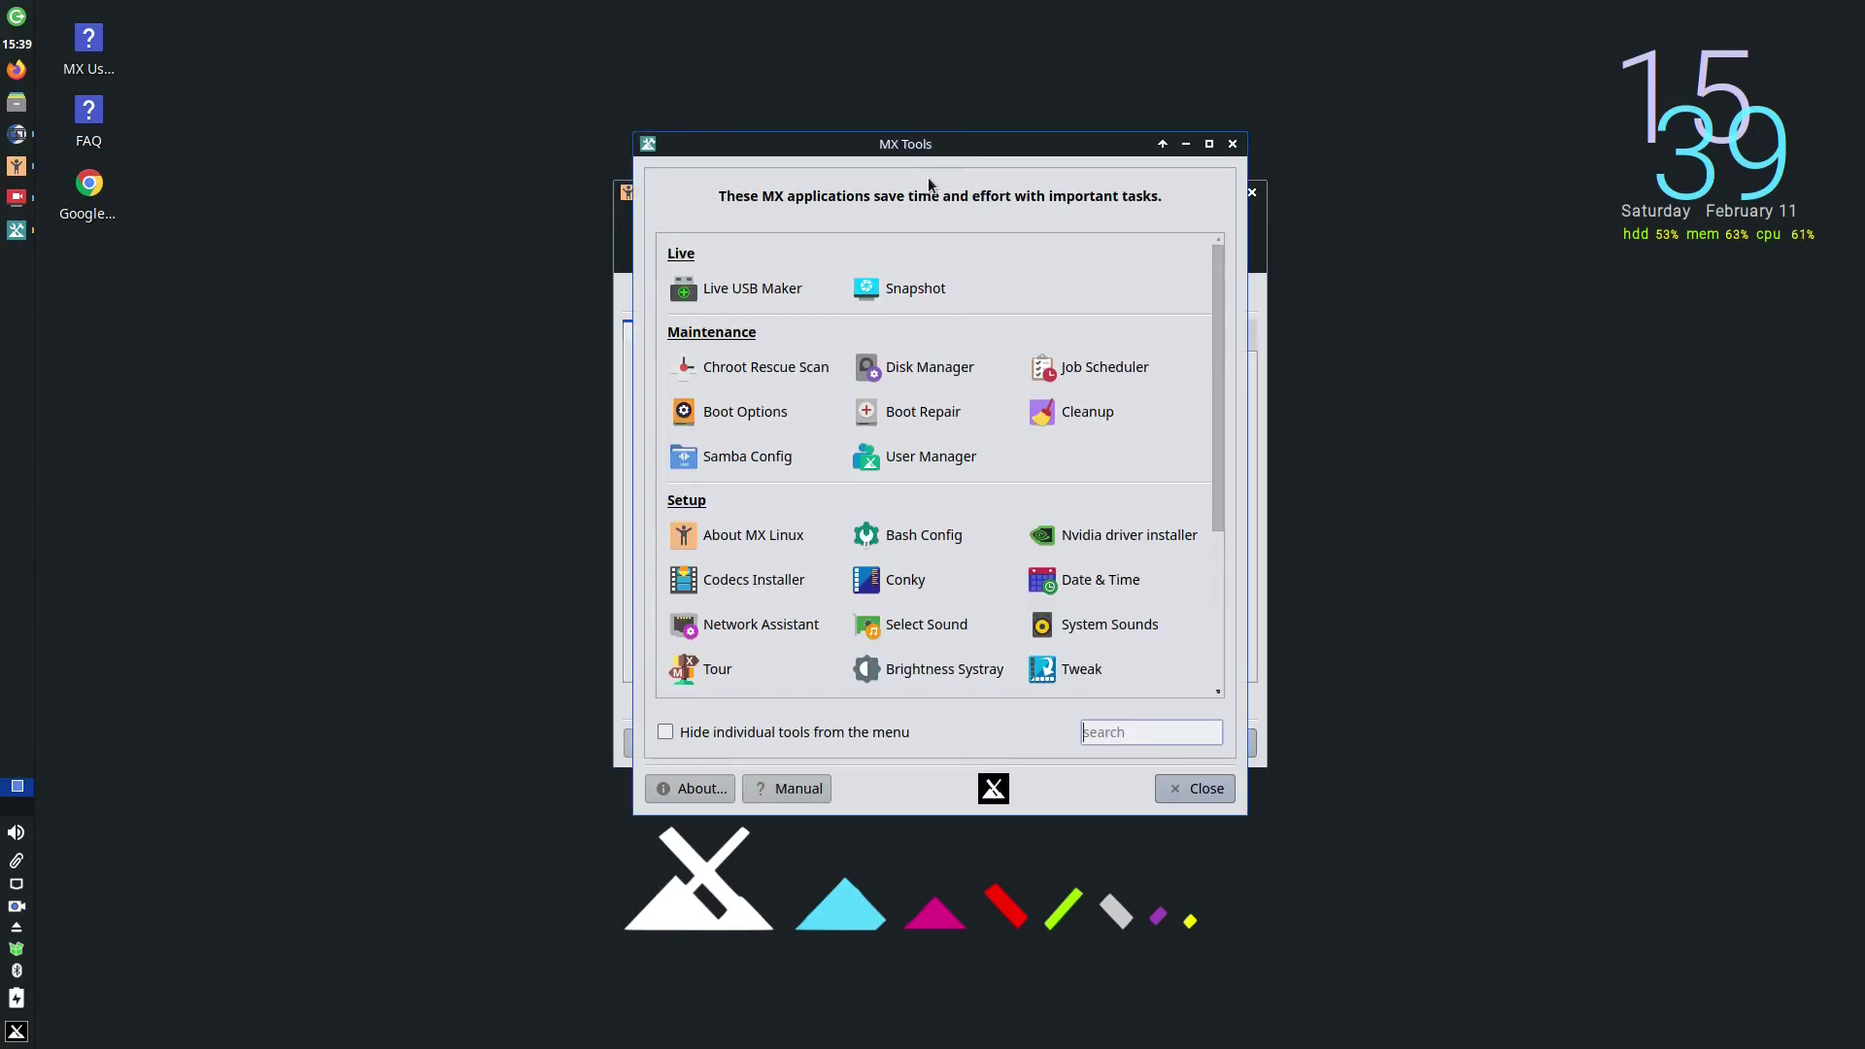
{"action": "left_click", "coordinate": [16, 1033]}
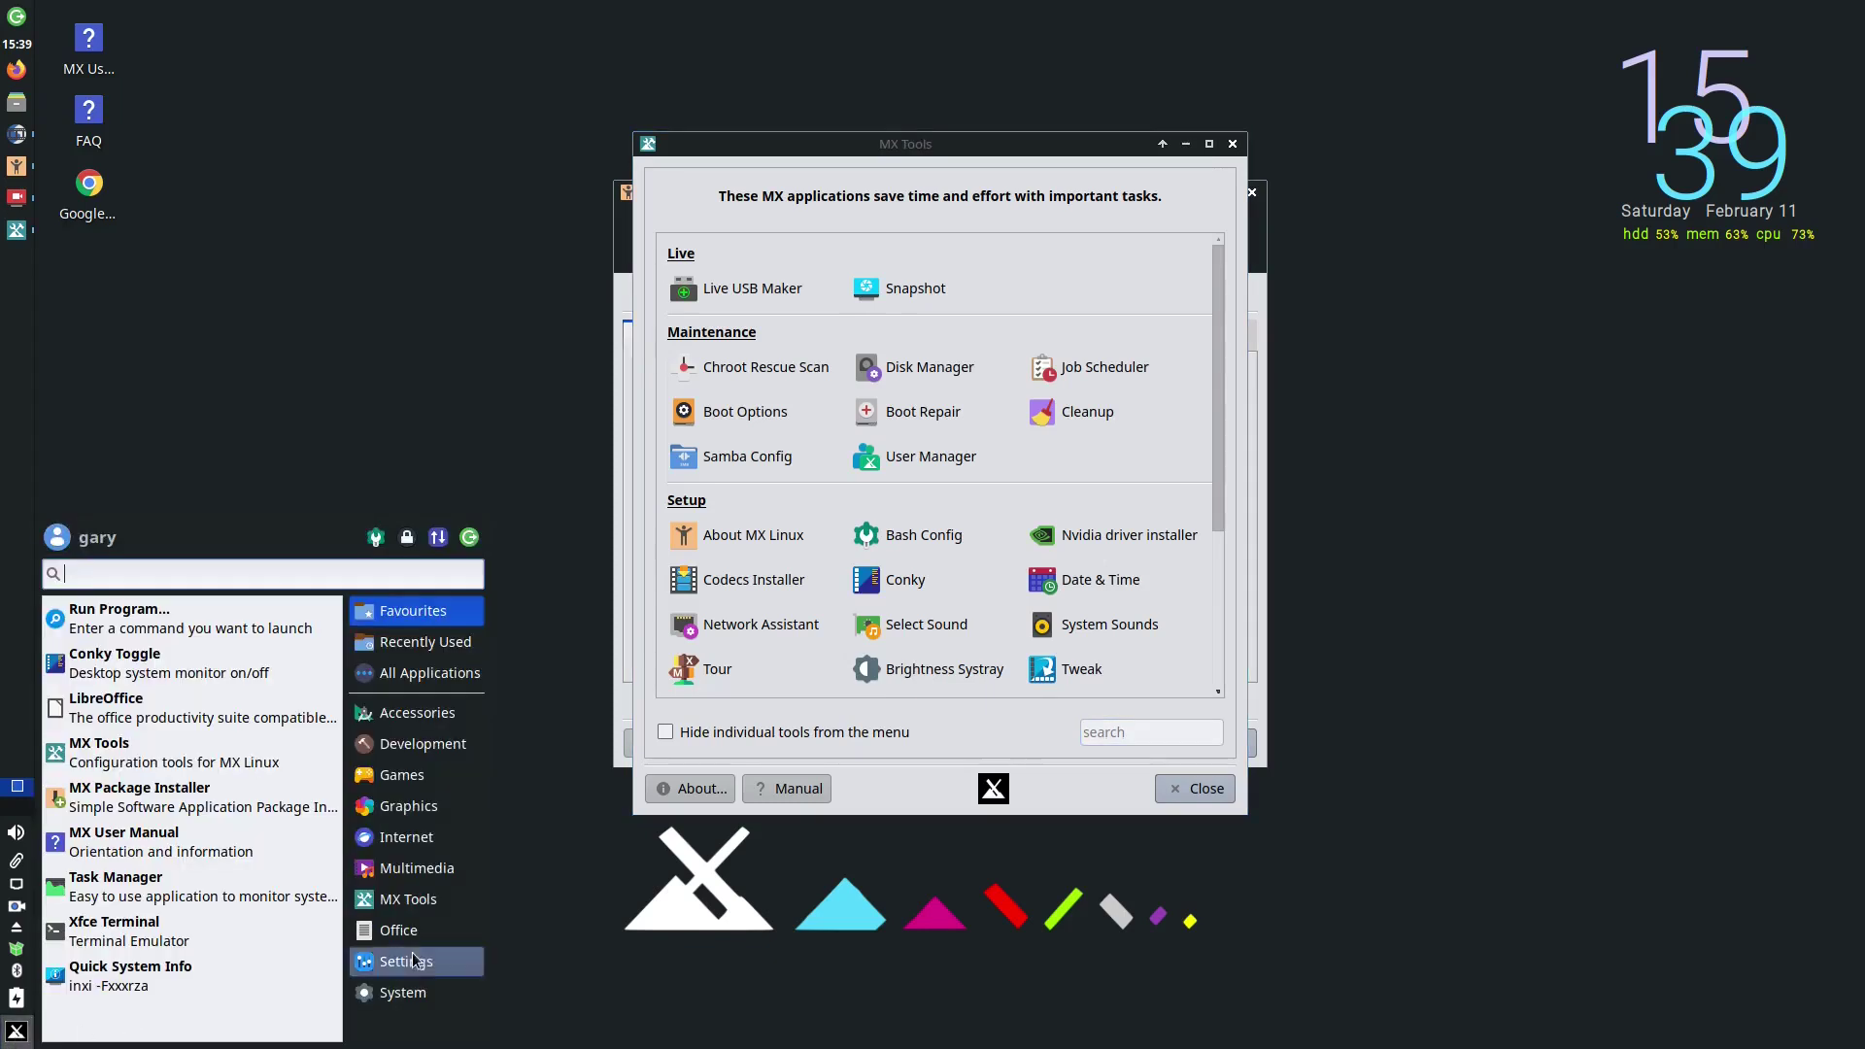
{"action": "left_click", "coordinate": [436, 904]}
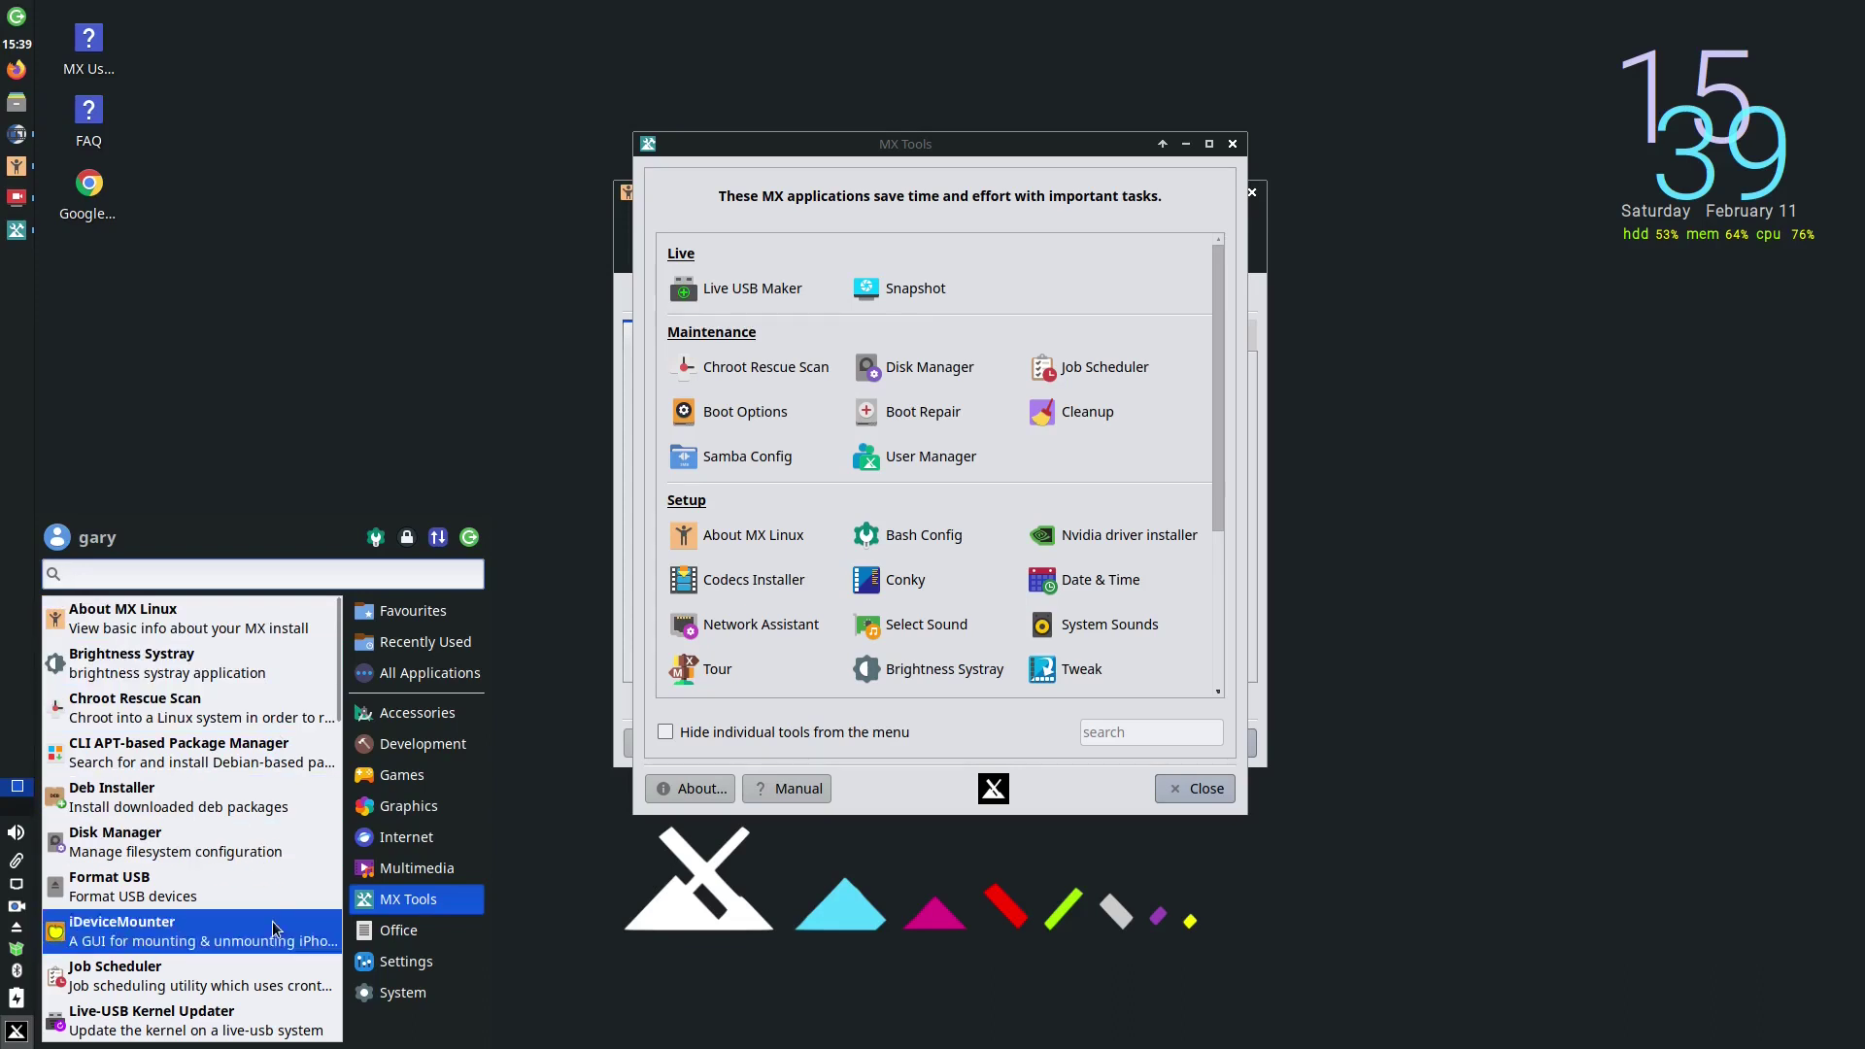
{"action": "left_click", "coordinate": [353, 714]}
{"action": "left_click", "coordinate": [431, 673]}
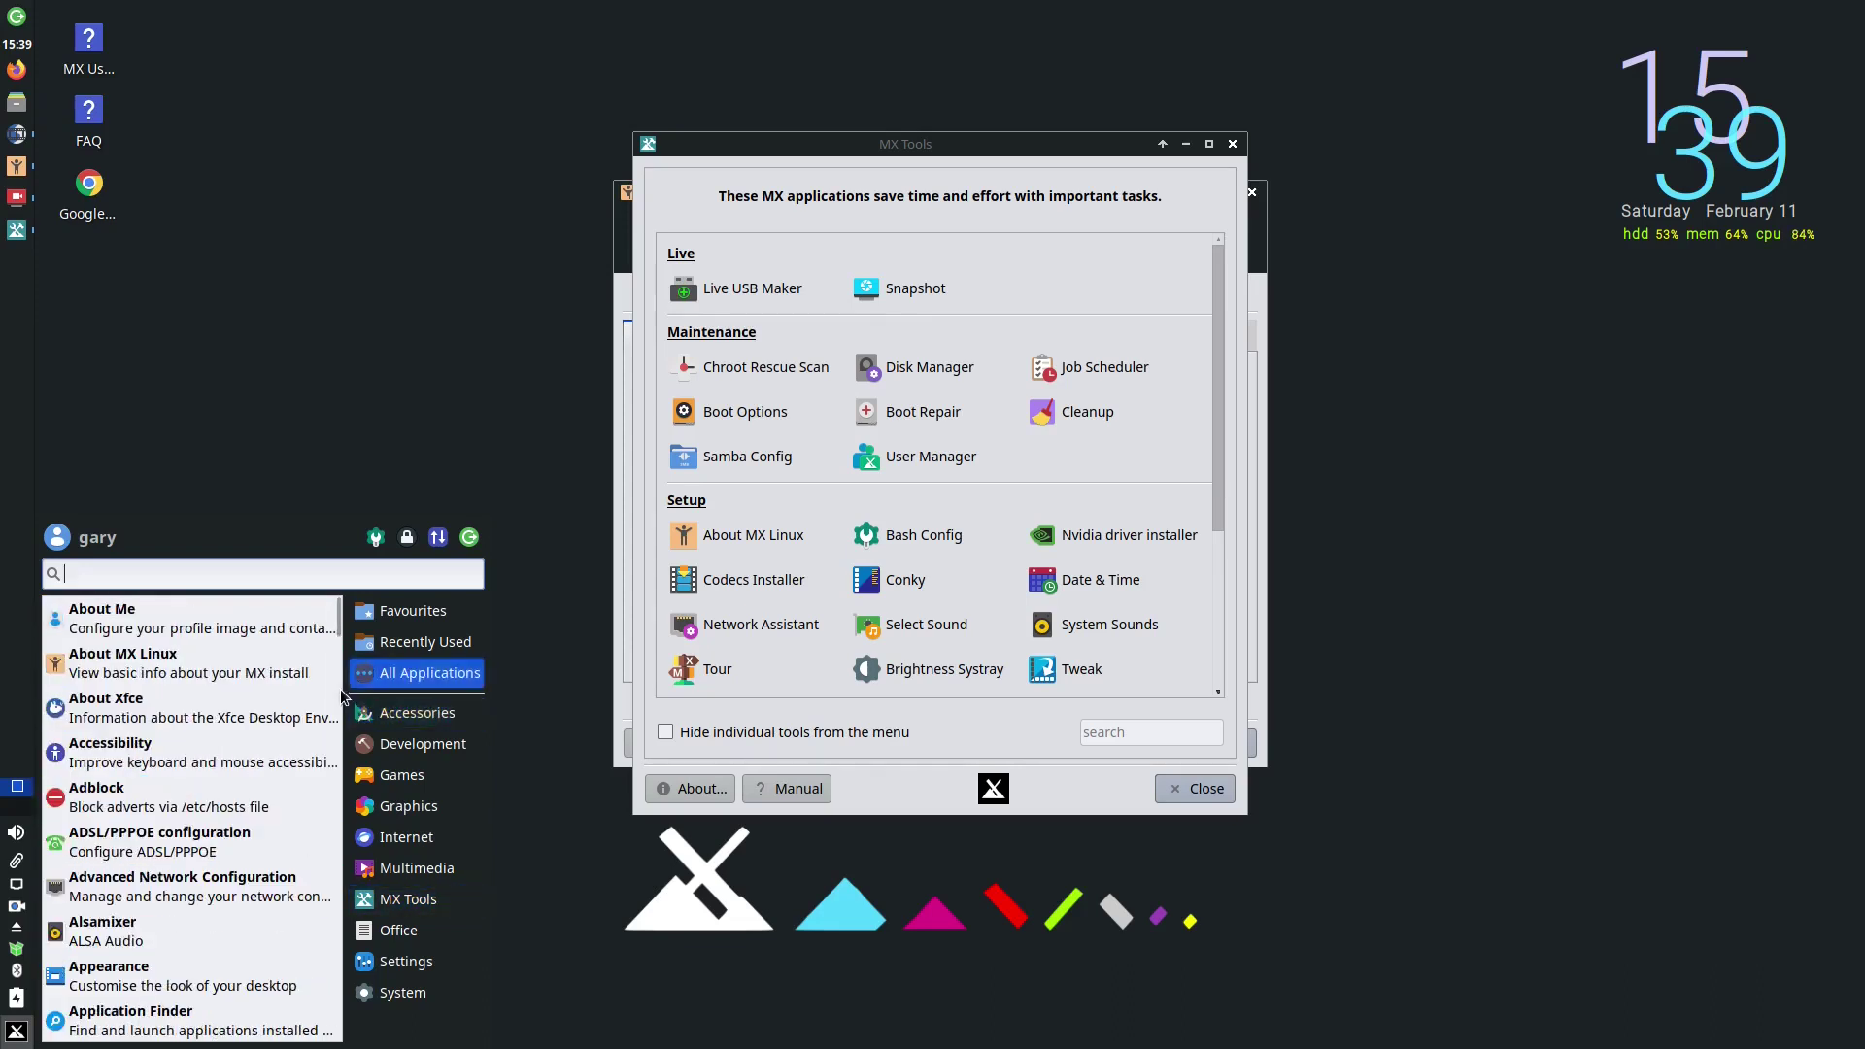
{"action": "left_click", "coordinate": [408, 869]}
{"action": "left_click", "coordinate": [397, 902]}
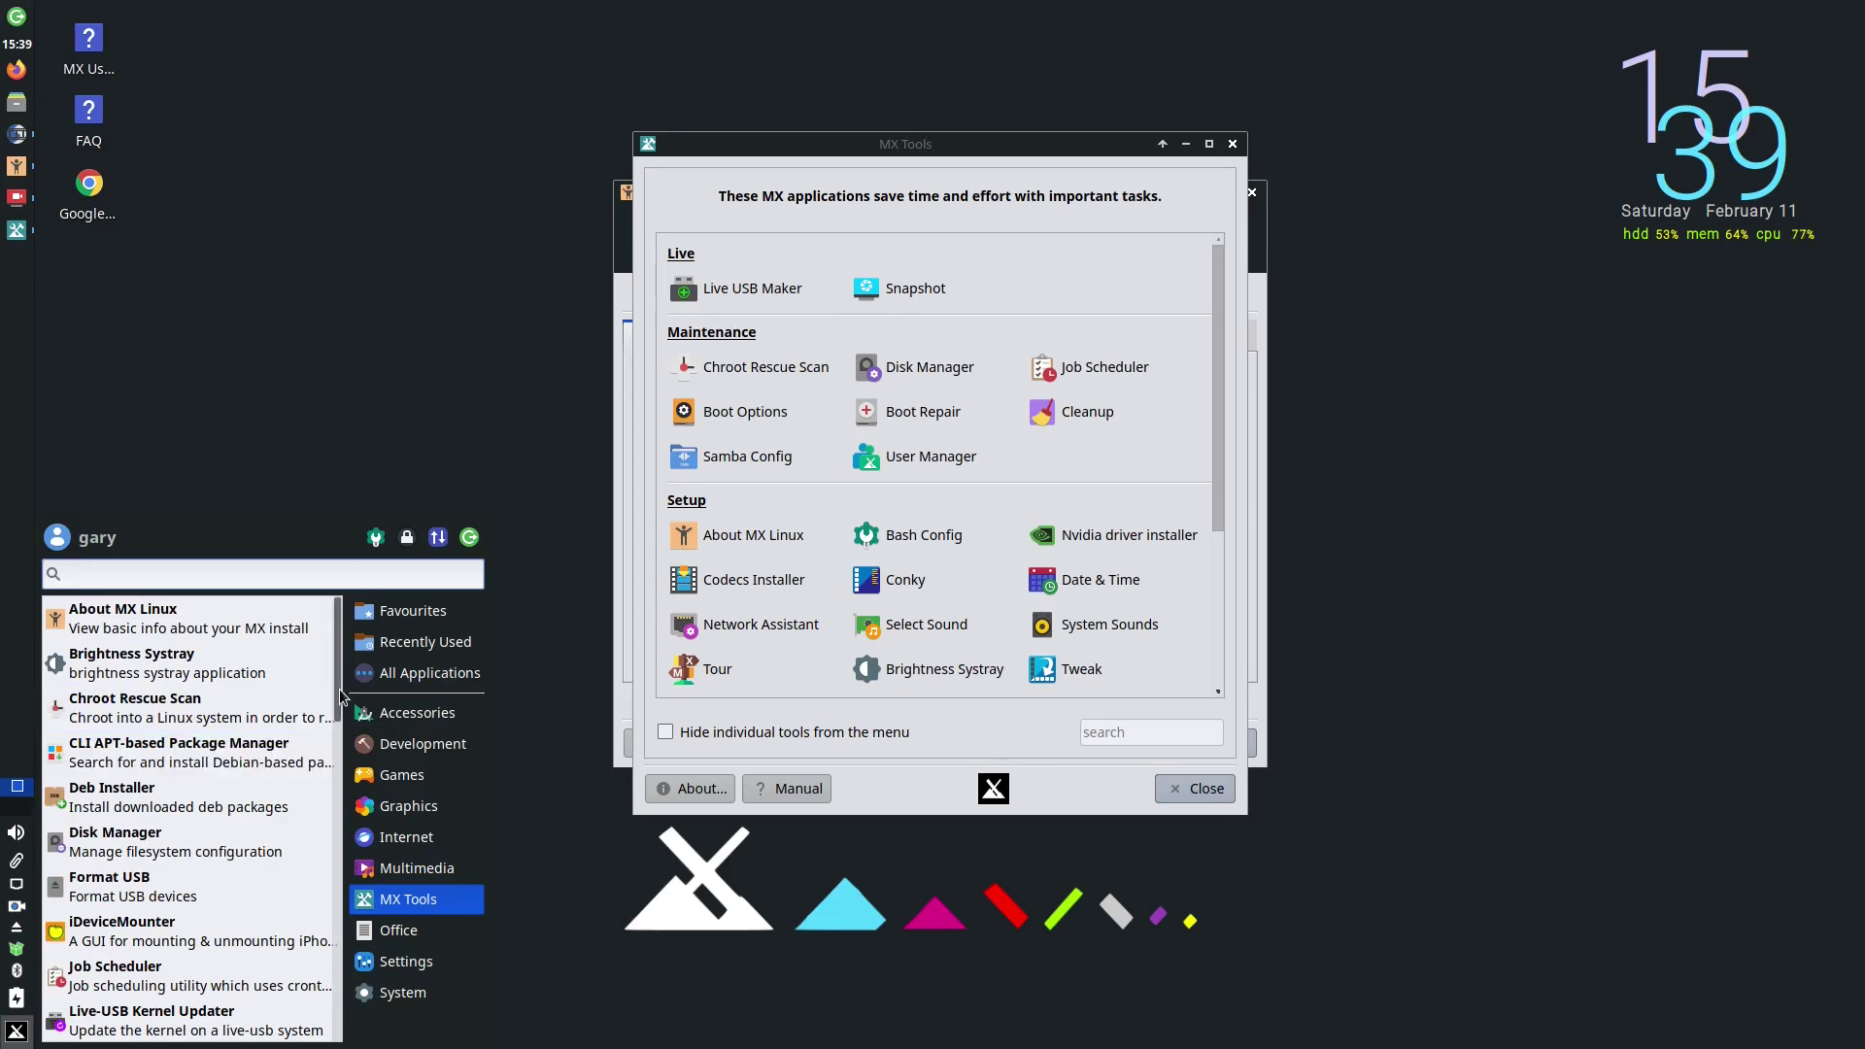
{"action": "scroll", "coordinate": [324, 935], "scroll_direction": "down", "scroll_amount": 10}
{"action": "scroll", "coordinate": [323, 934], "scroll_direction": "down", "scroll_amount": 3}
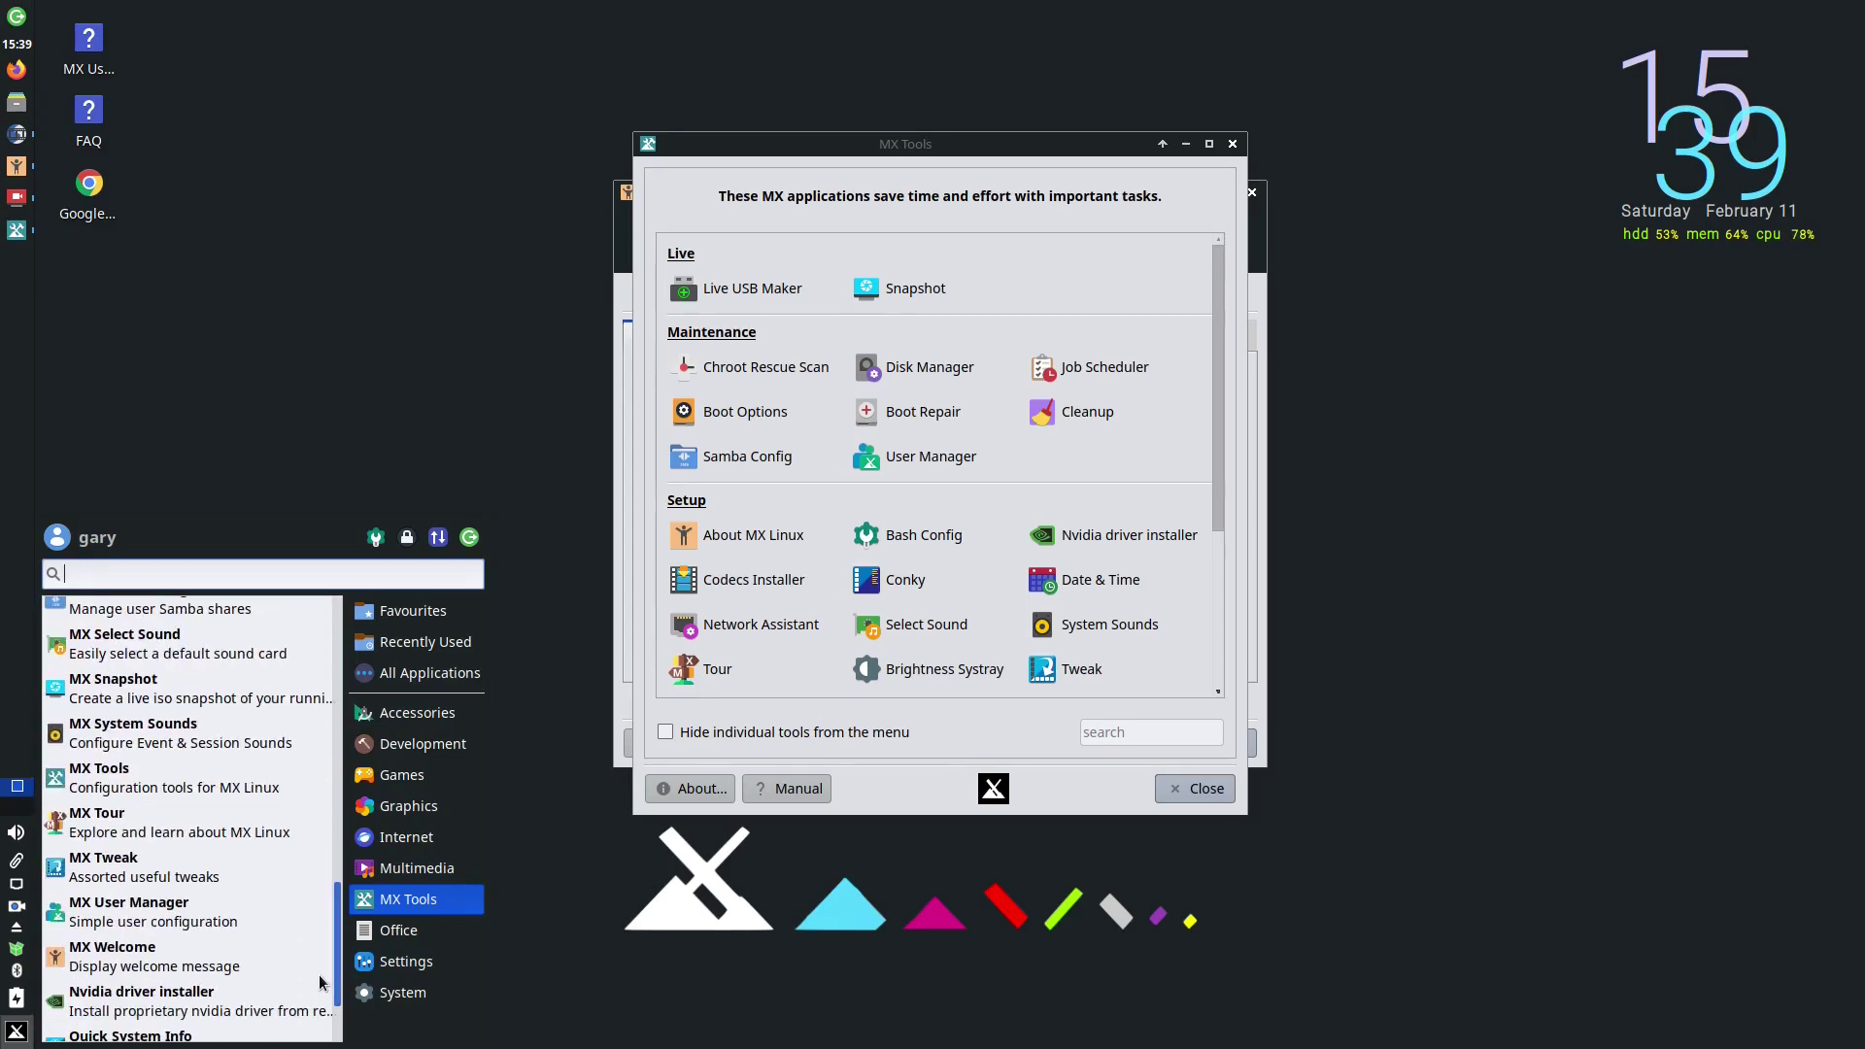
{"action": "scroll", "coordinate": [321, 962], "scroll_direction": "up", "scroll_amount": 5}
{"action": "scroll", "coordinate": [319, 987], "scroll_direction": "down", "scroll_amount": 5}
{"action": "scroll", "coordinate": [317, 988], "scroll_direction": "down", "scroll_amount": 1}
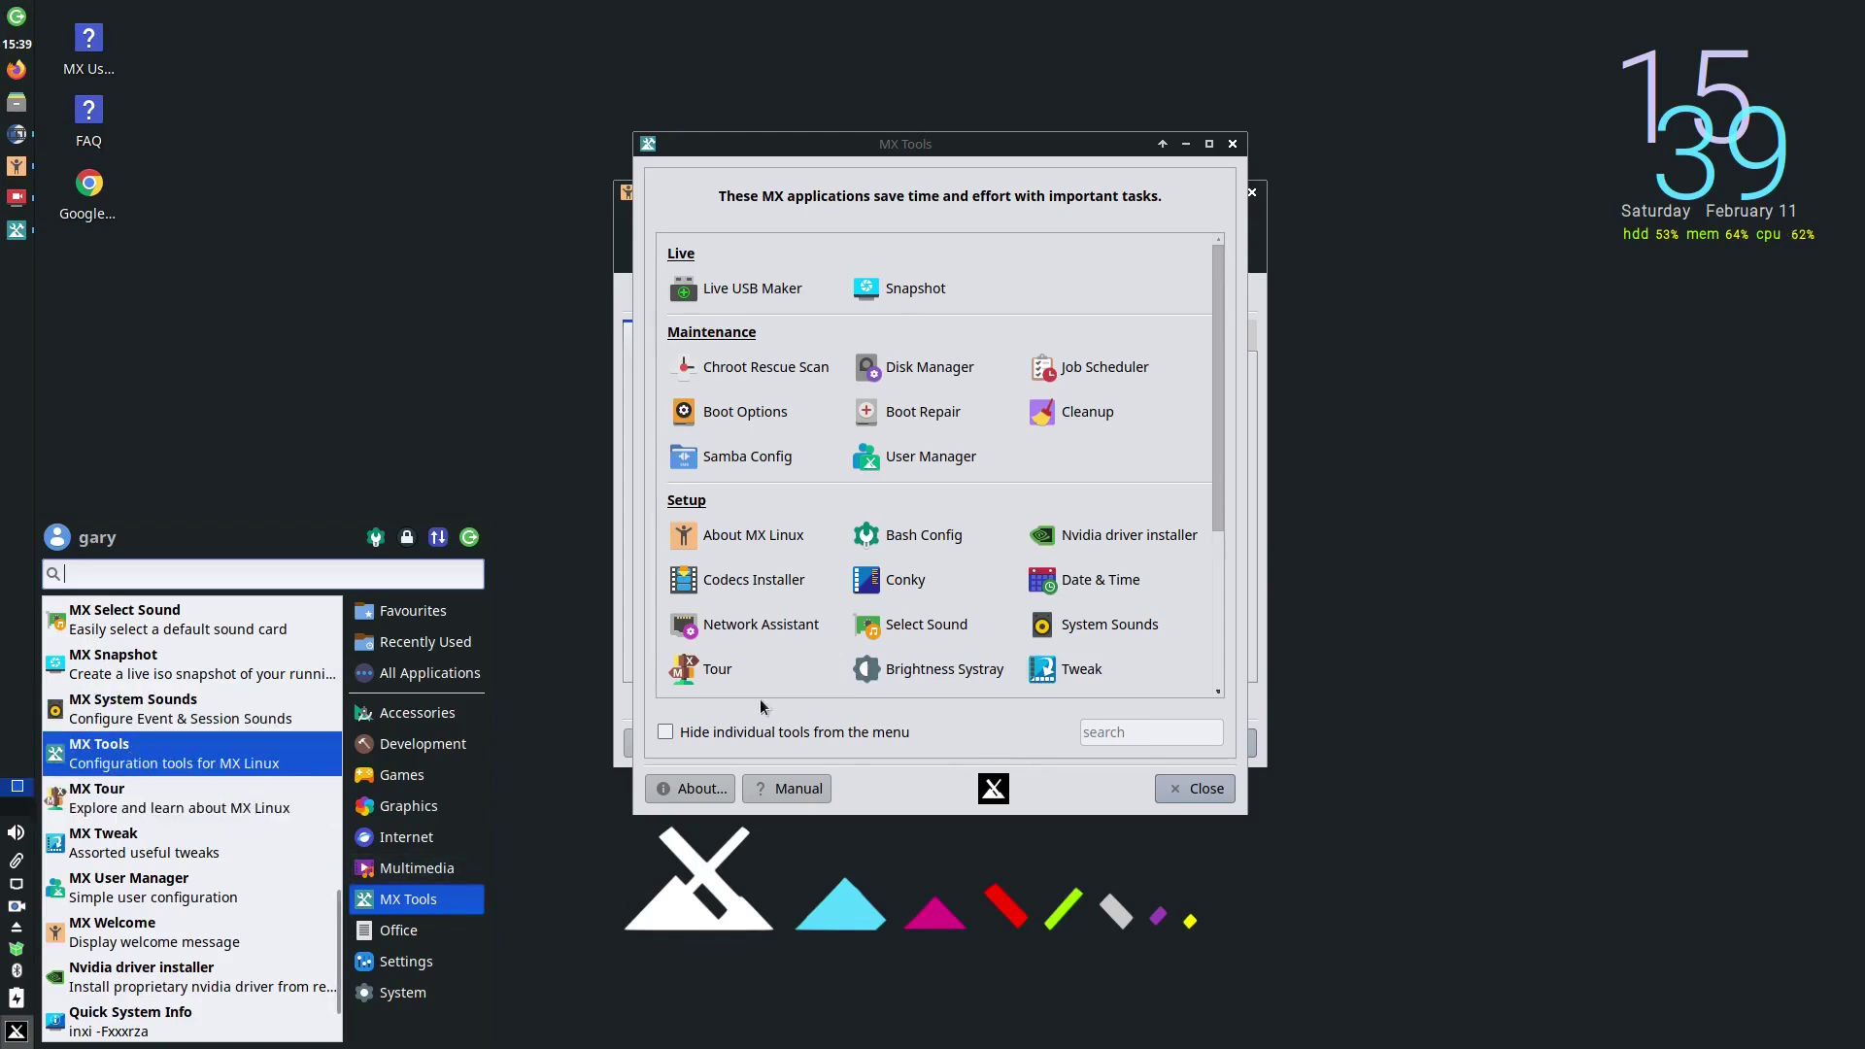
{"action": "left_click", "coordinate": [1228, 284]}
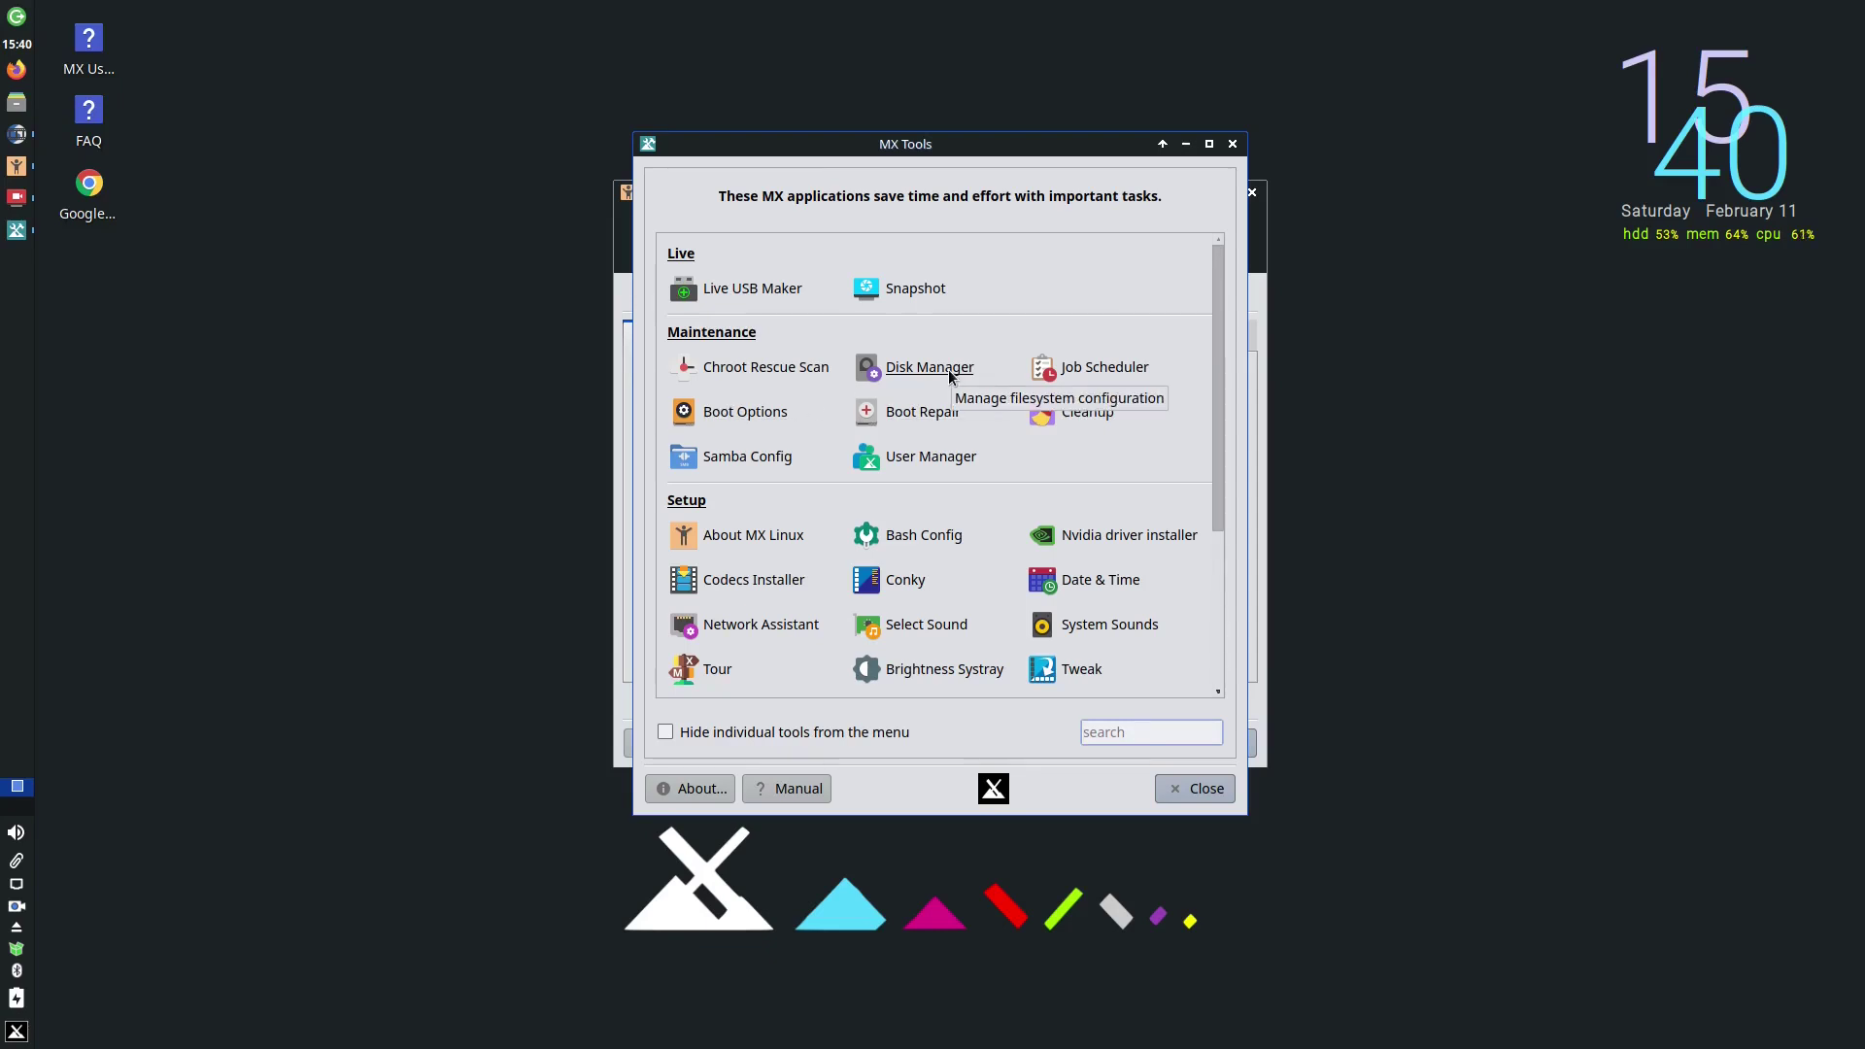
{"action": "left_click", "coordinate": [756, 412]}
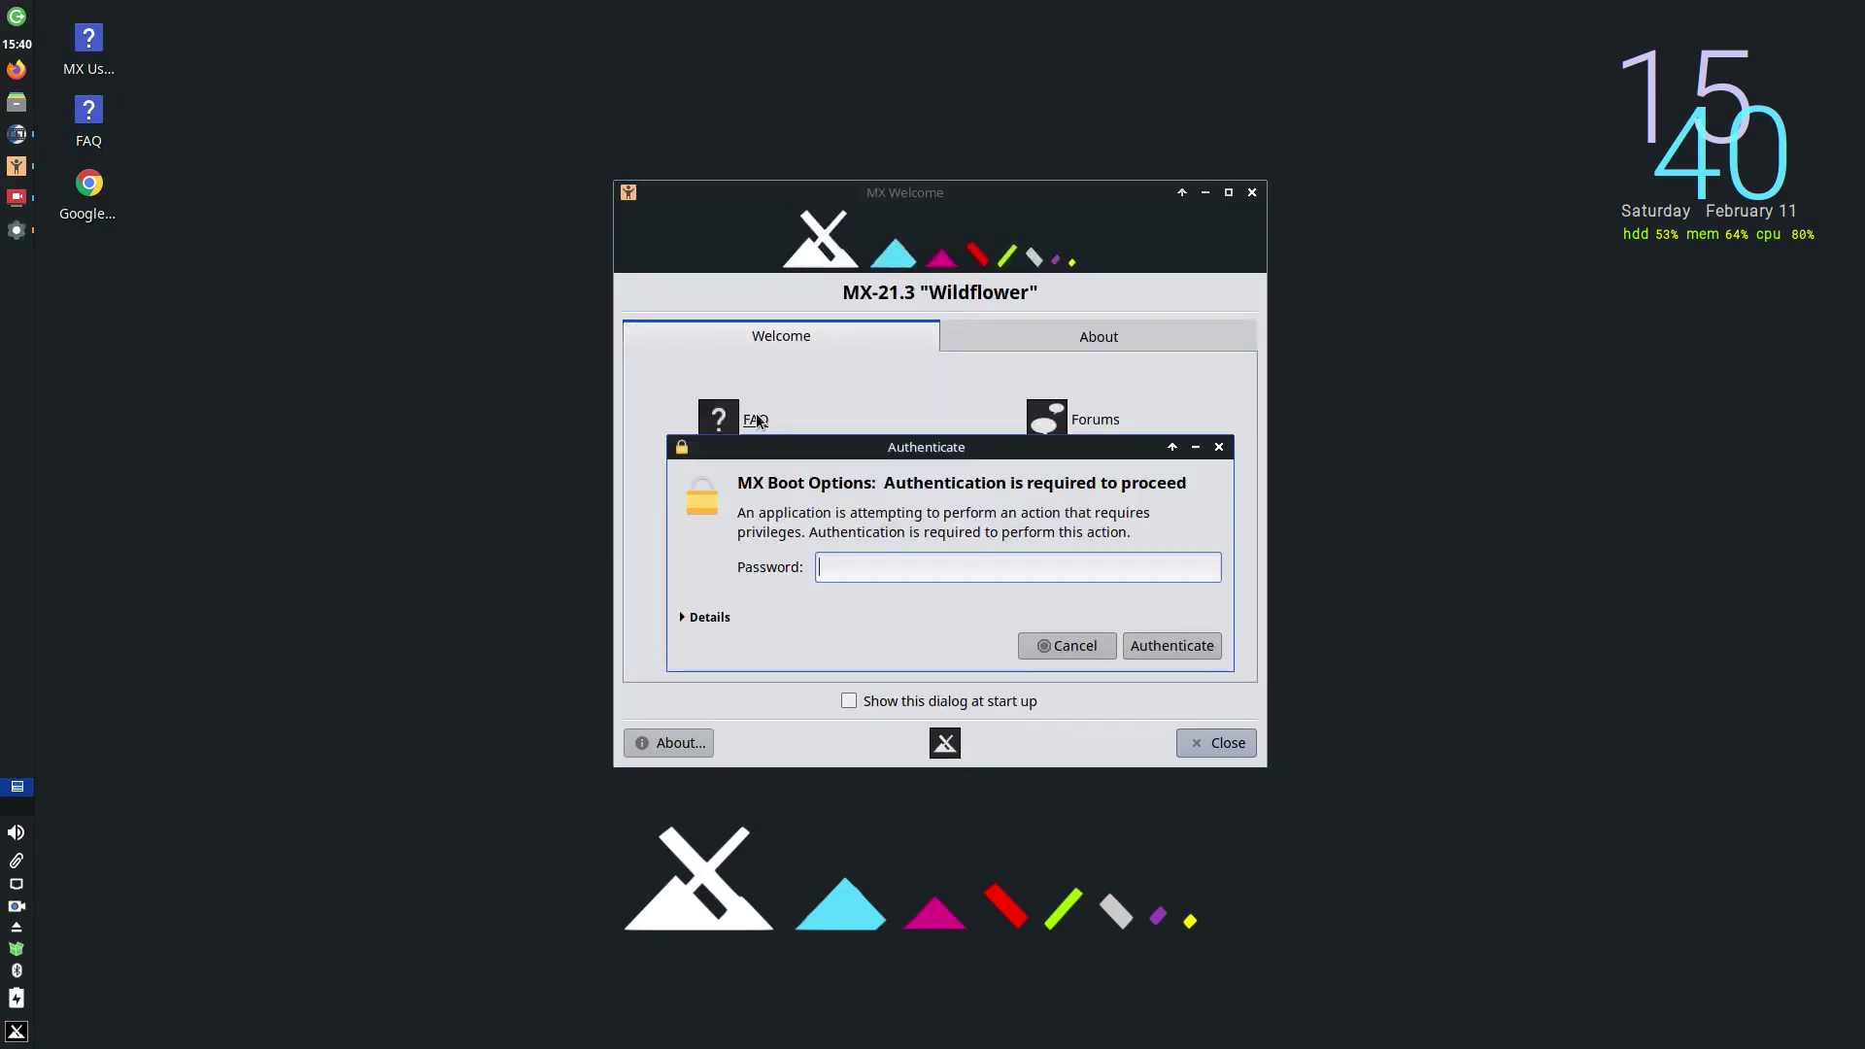
{"action": "type", "text": "********"}
{"action": "key", "text": "Return"}
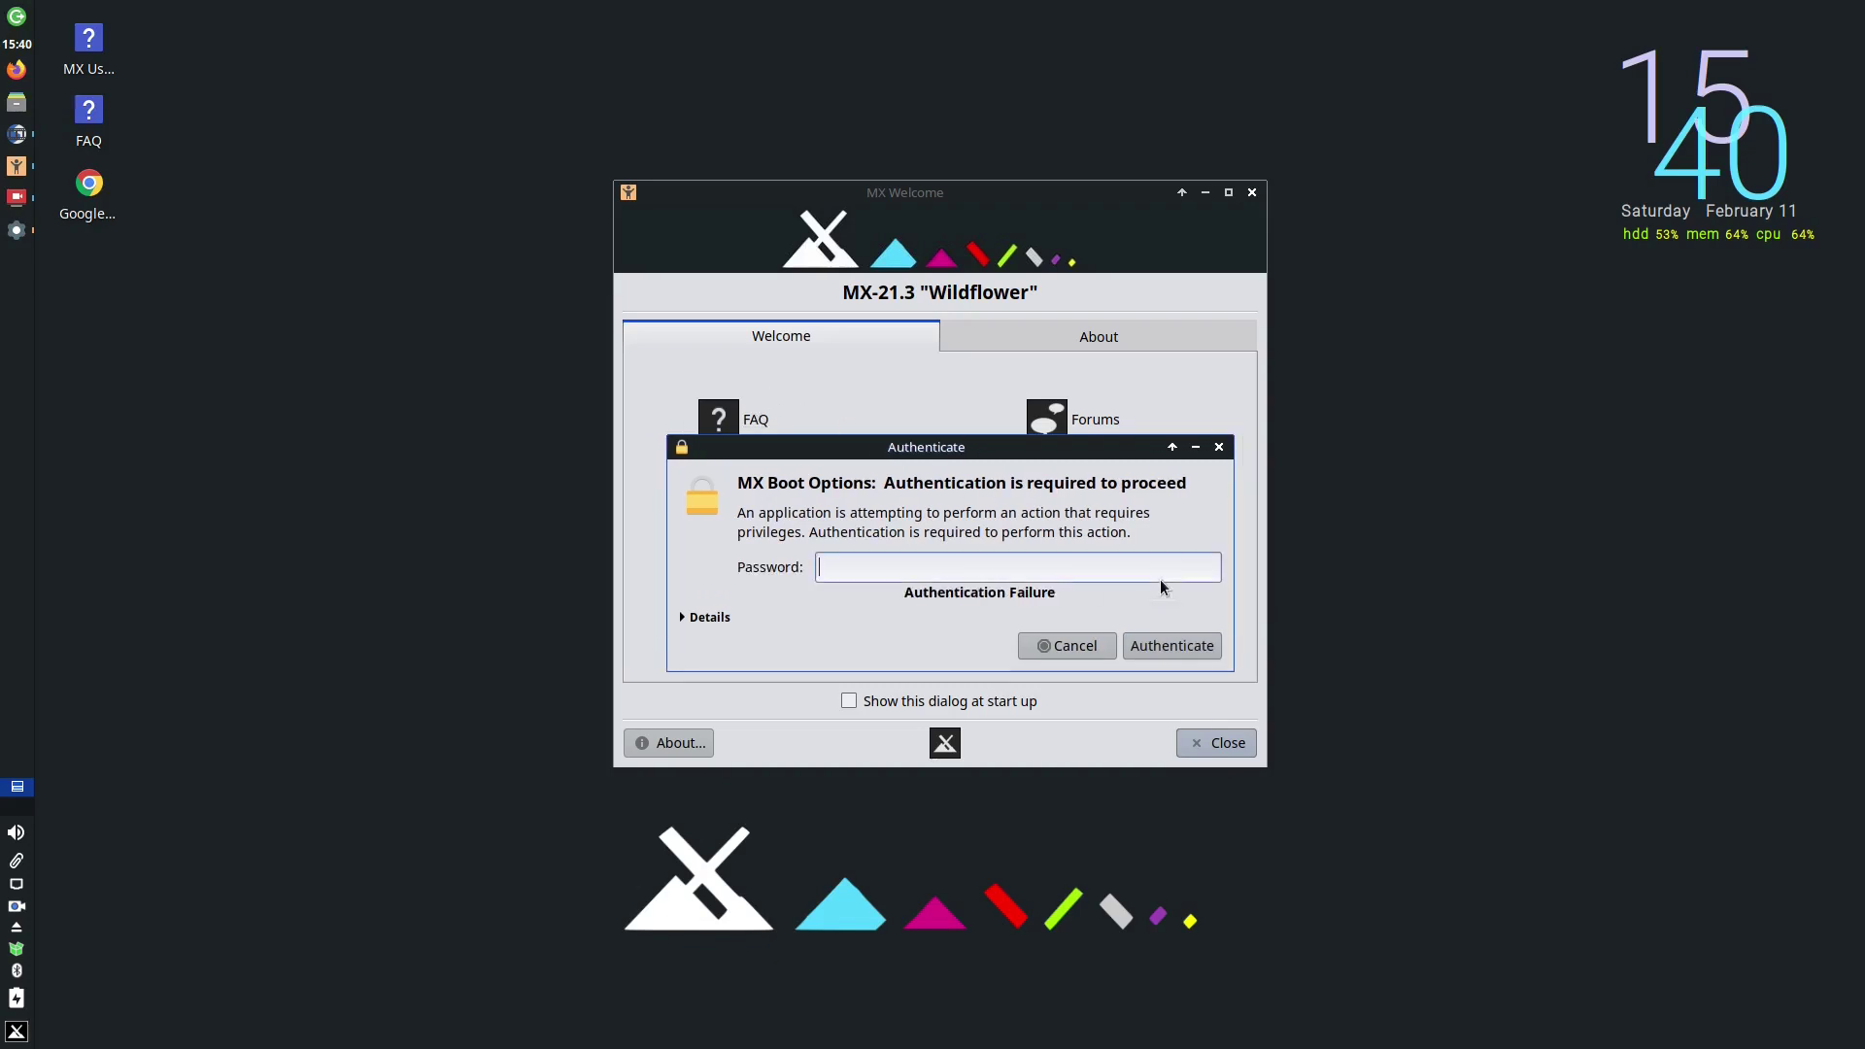
{"action": "type", "text": "**********"}
{"action": "key", "text": "Return"}
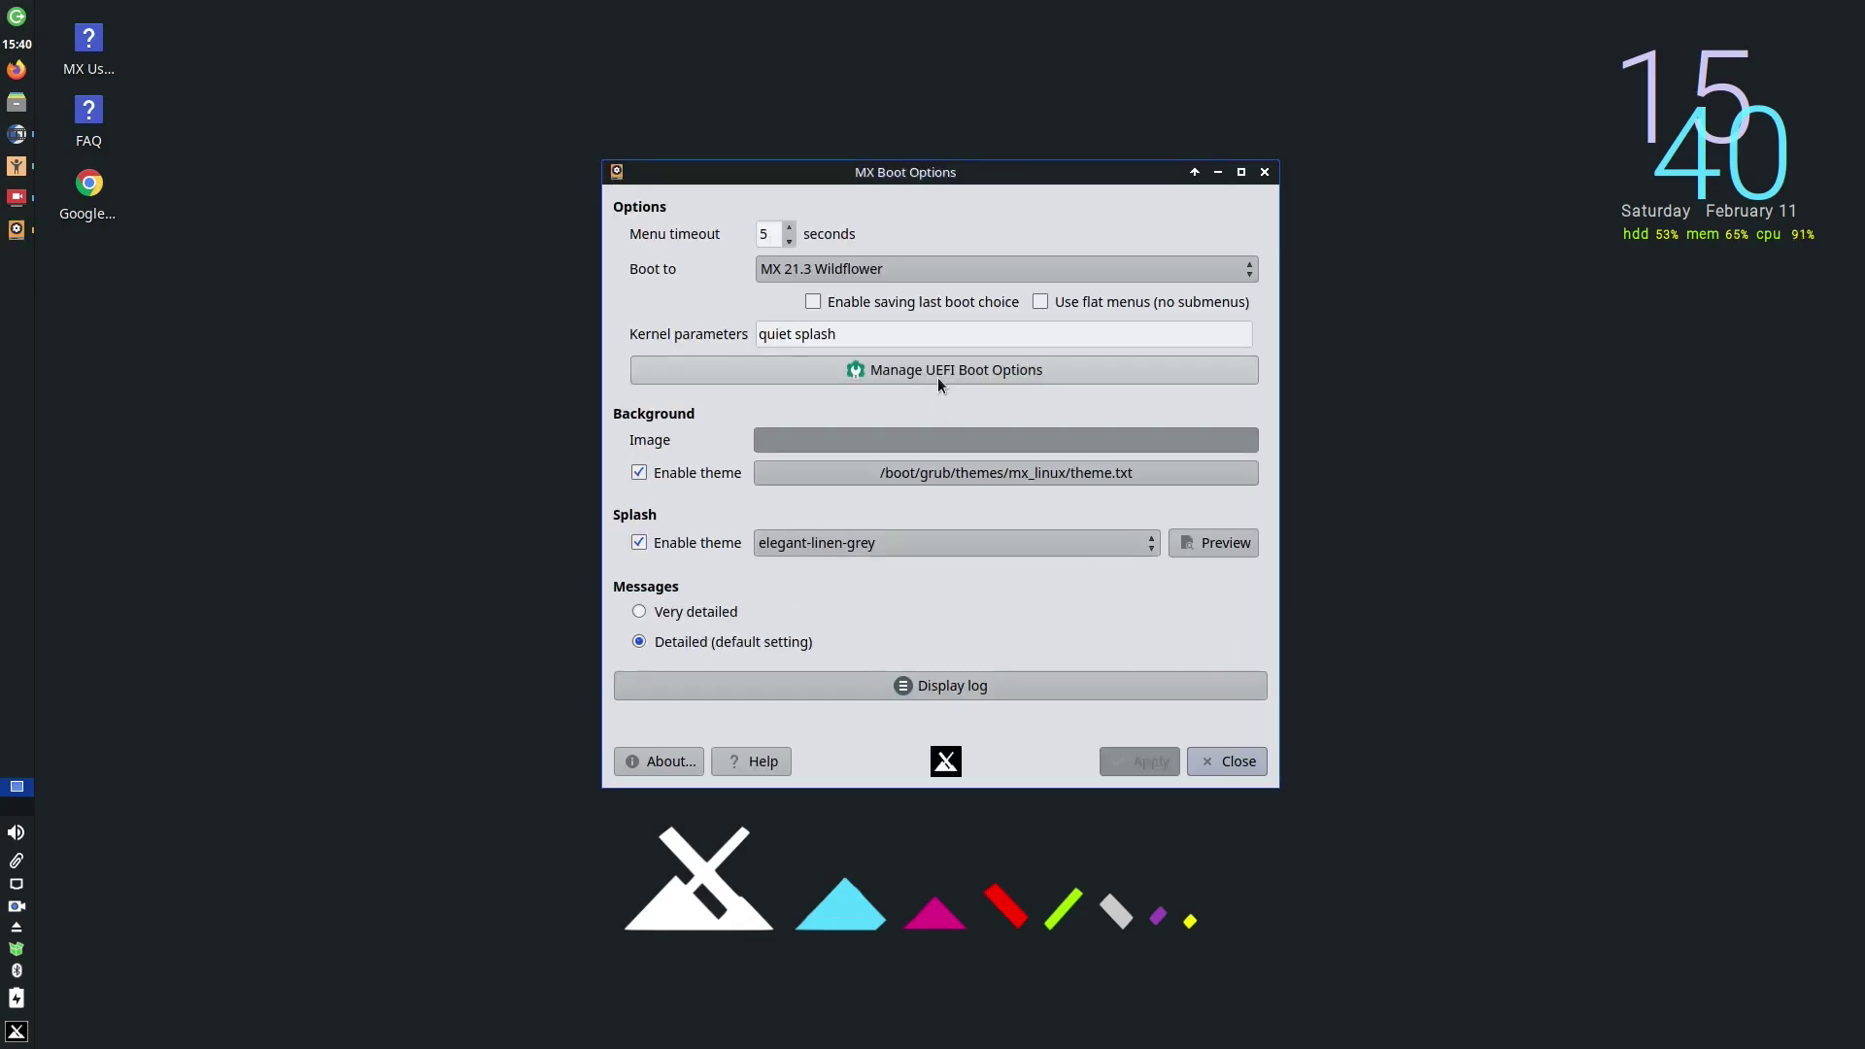
{"action": "left_click", "coordinate": [1026, 272]}
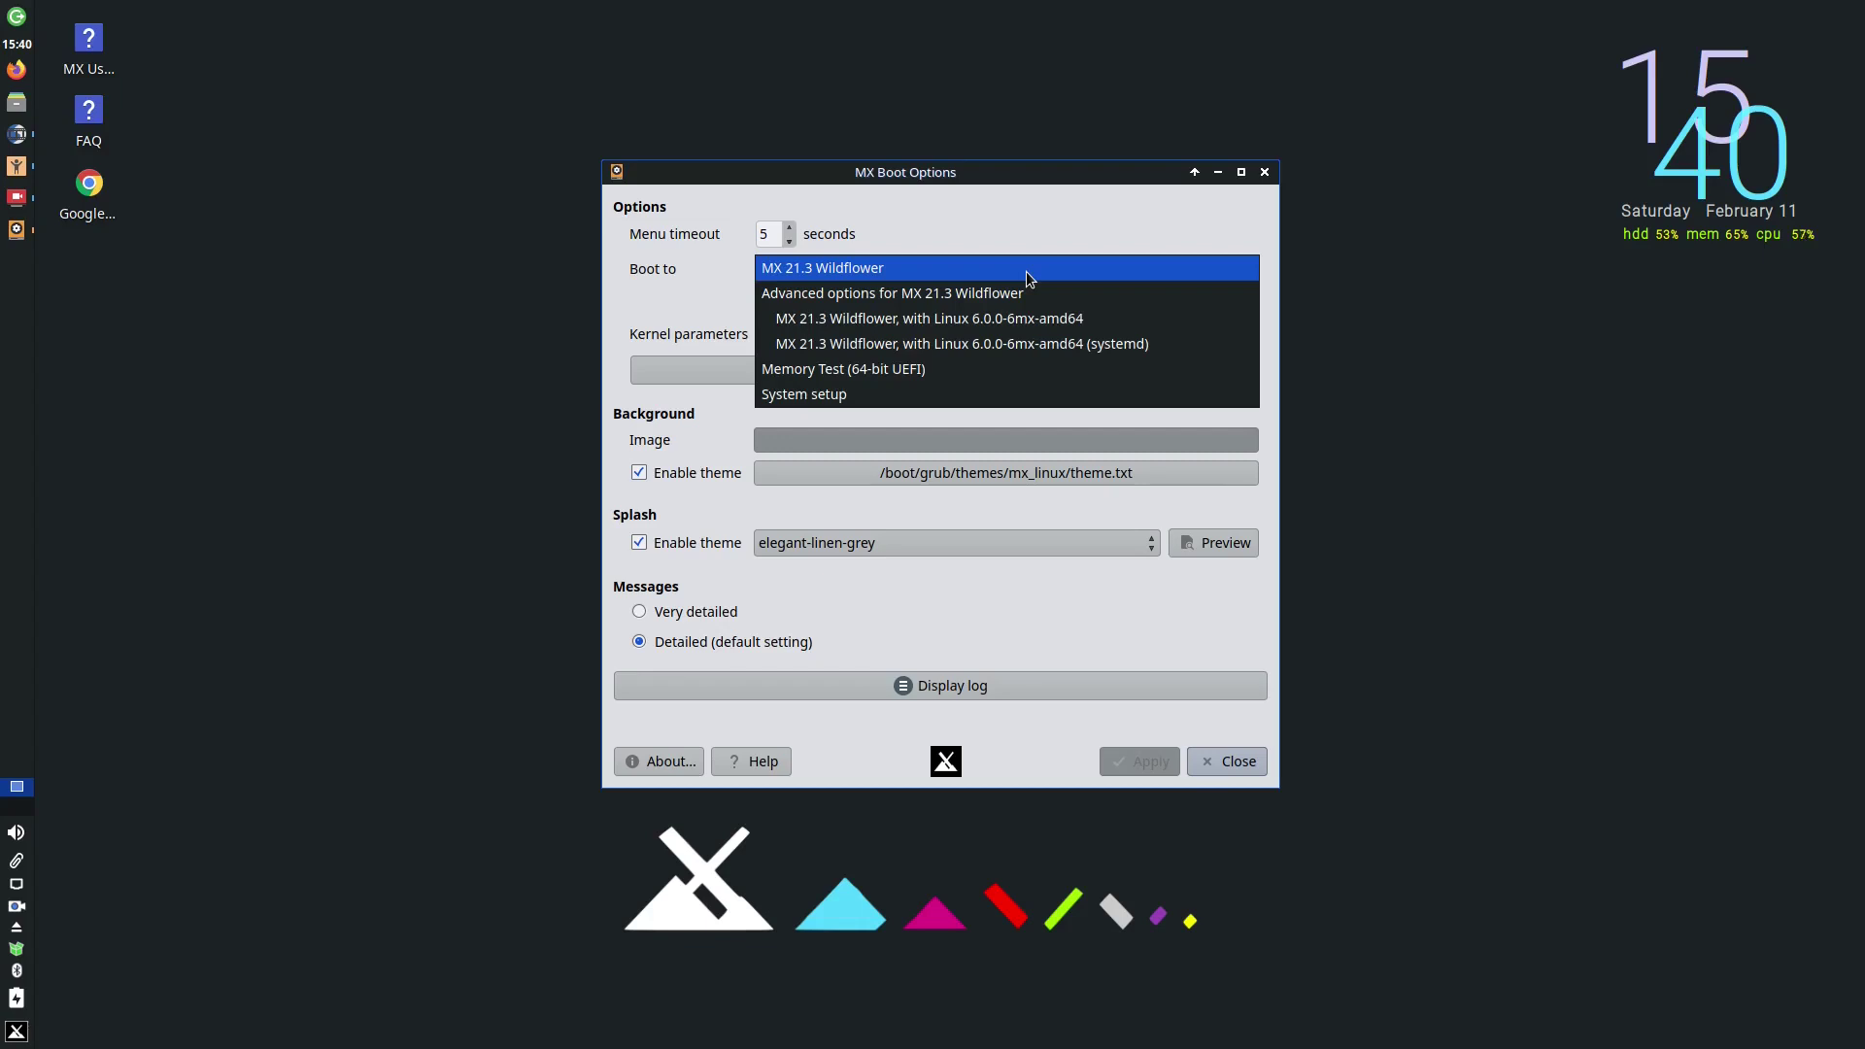
{"action": "left_click", "coordinate": [1026, 271]}
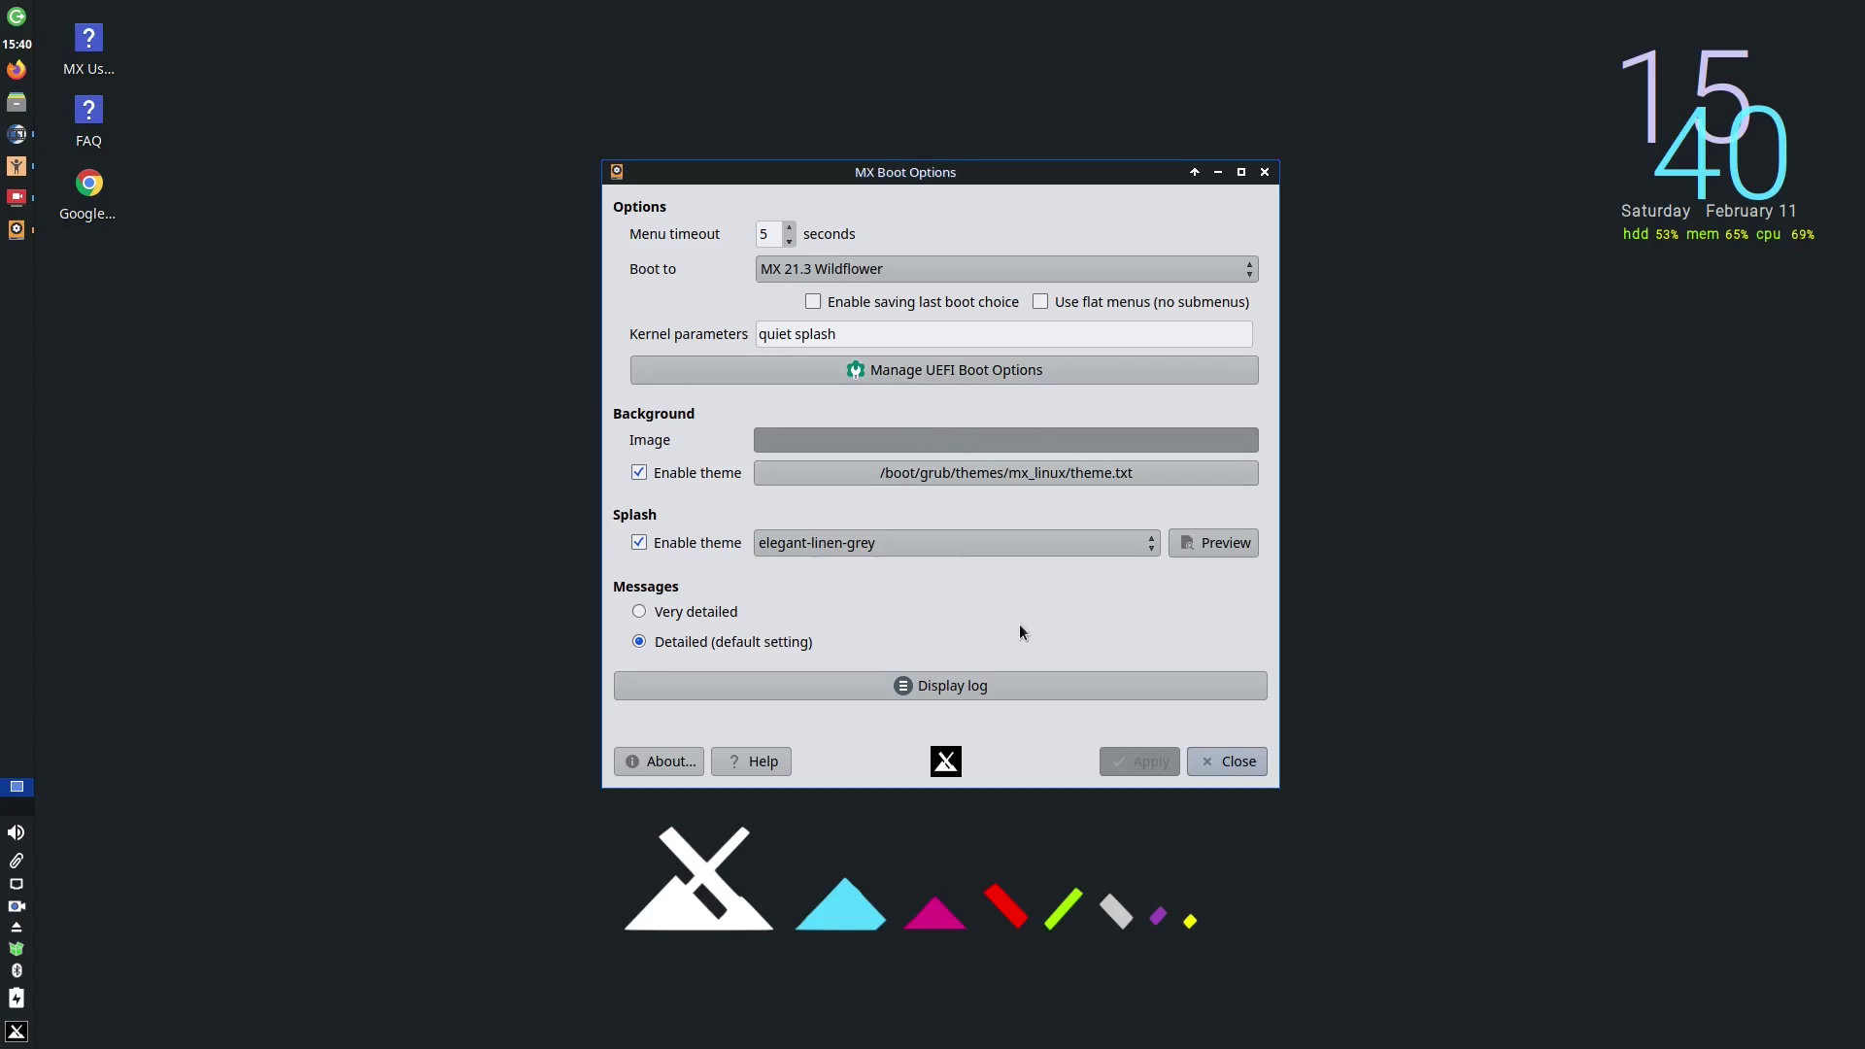
{"action": "left_click", "coordinate": [1227, 762]}
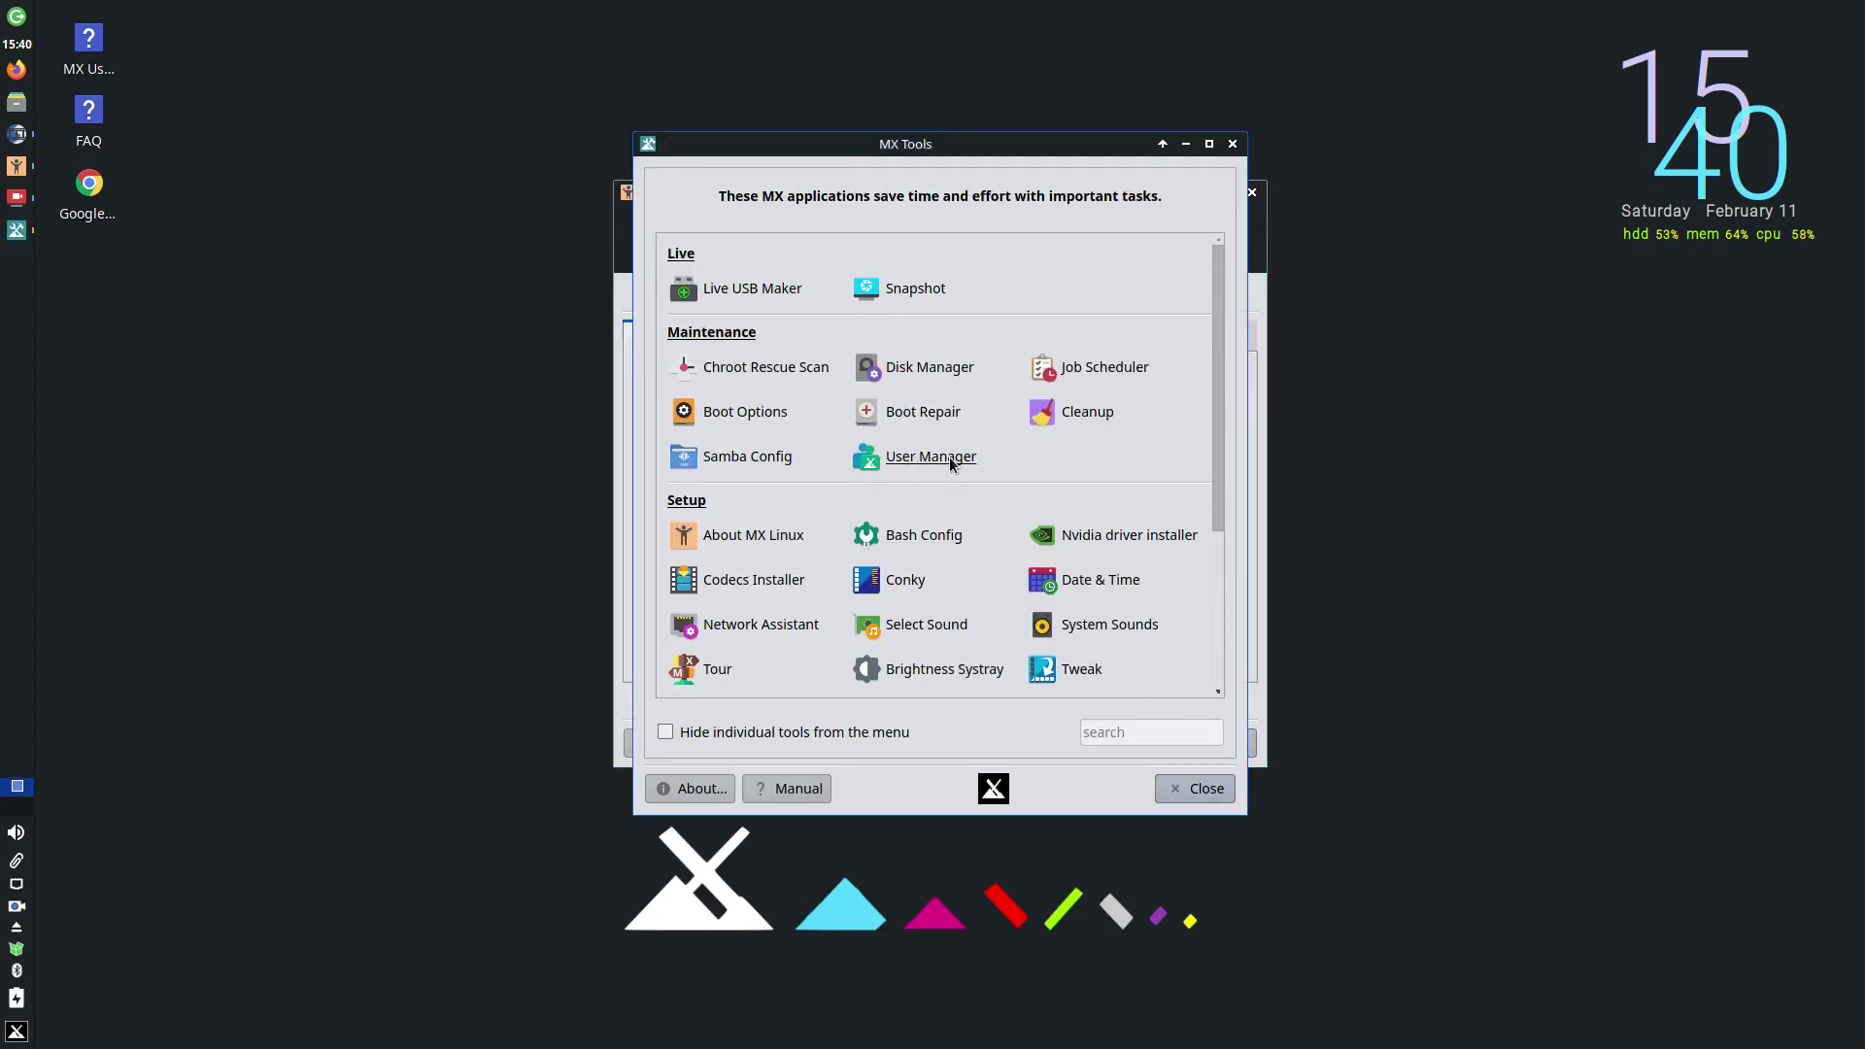
Launch MX User Manager and authenticate with the administrator password
{"action": "left_click", "coordinate": [948, 457]}
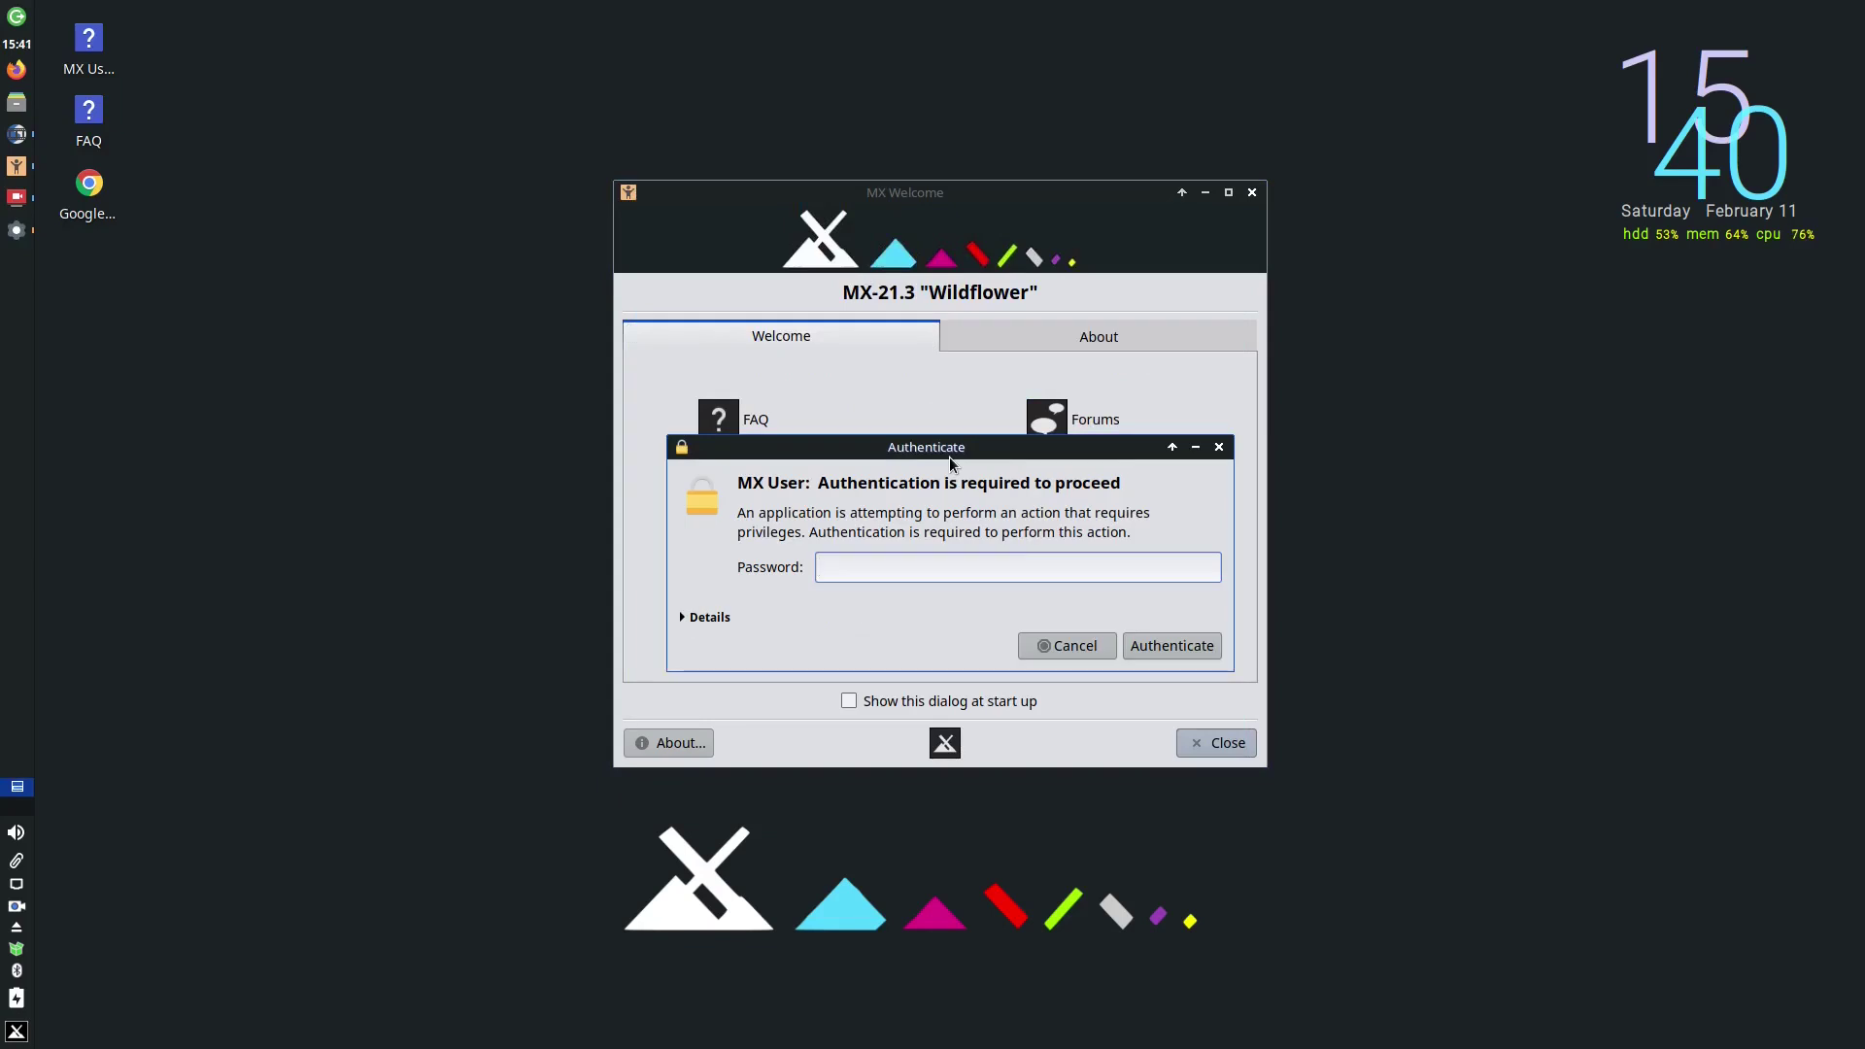
{"action": "type", "text": "••••••••••"}
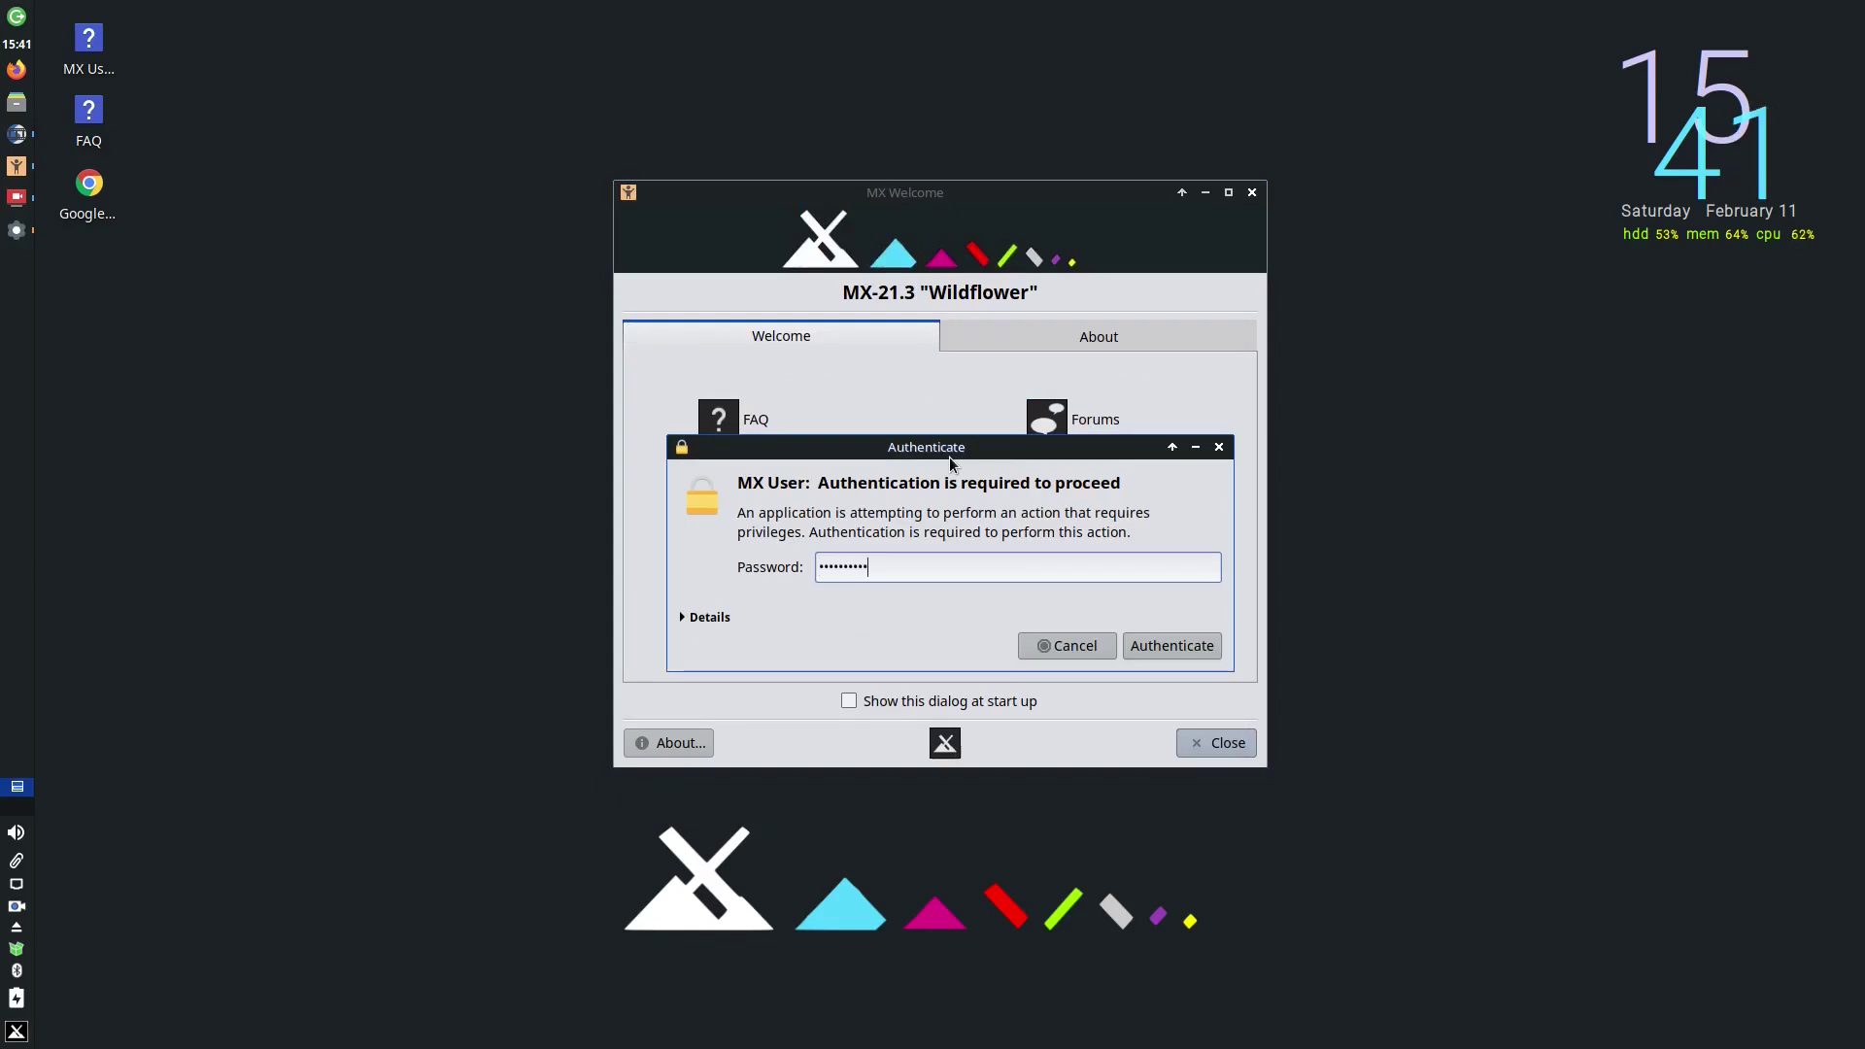
{"action": "key", "text": "Return"}
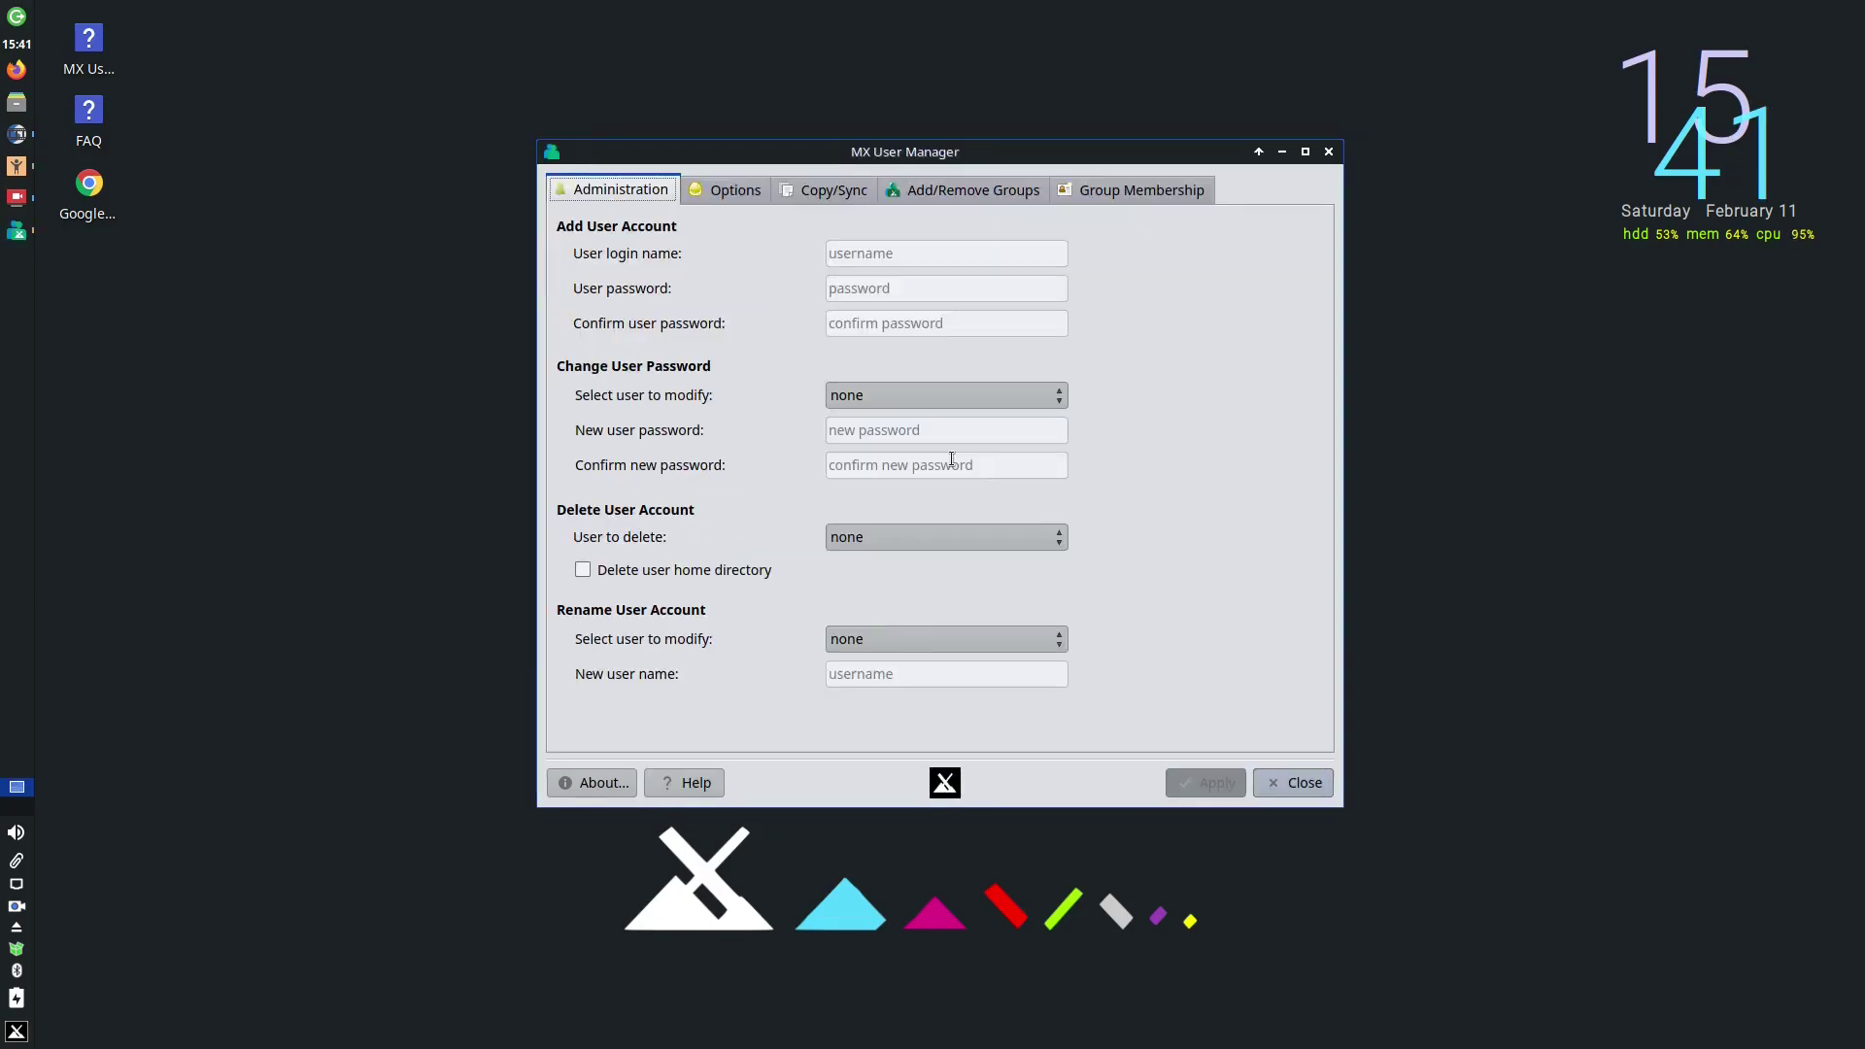
Check the user lists for password change, deletion and renaming without selecting anyone
{"action": "left_click", "coordinate": [1056, 401]}
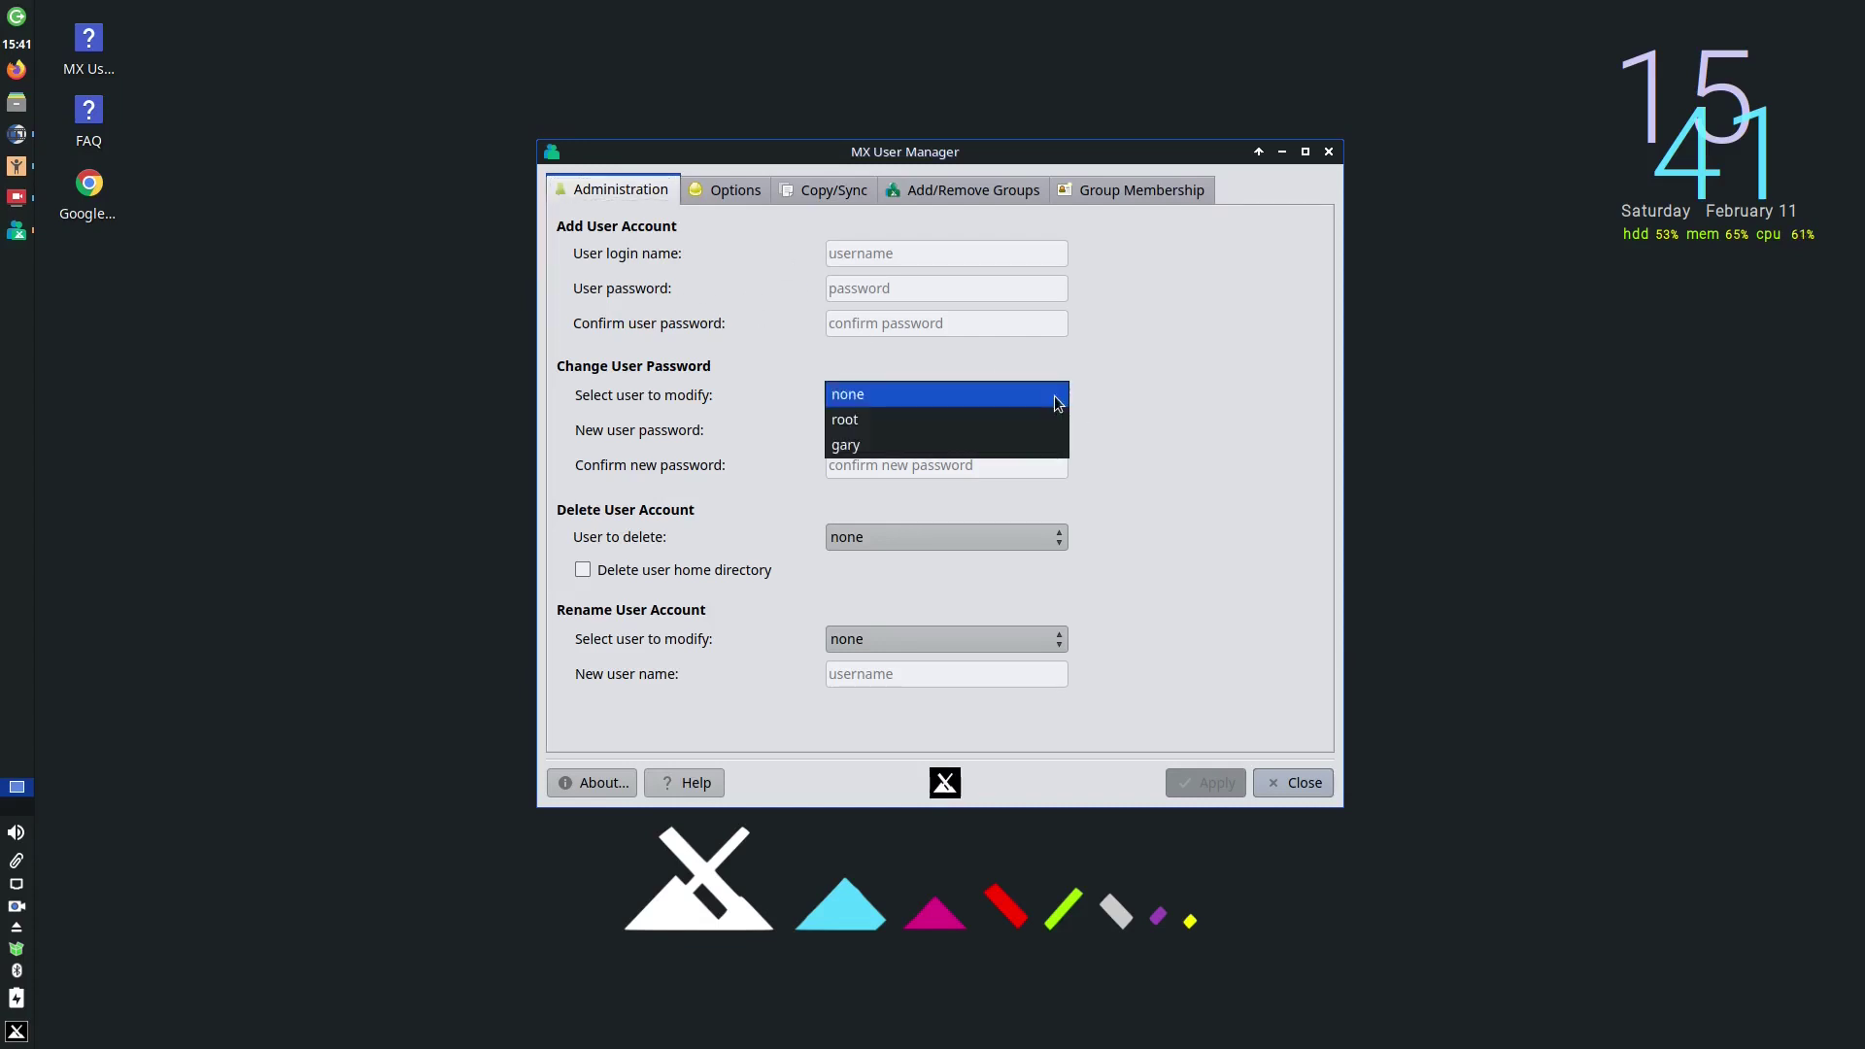
{"action": "left_click", "coordinate": [1156, 475]}
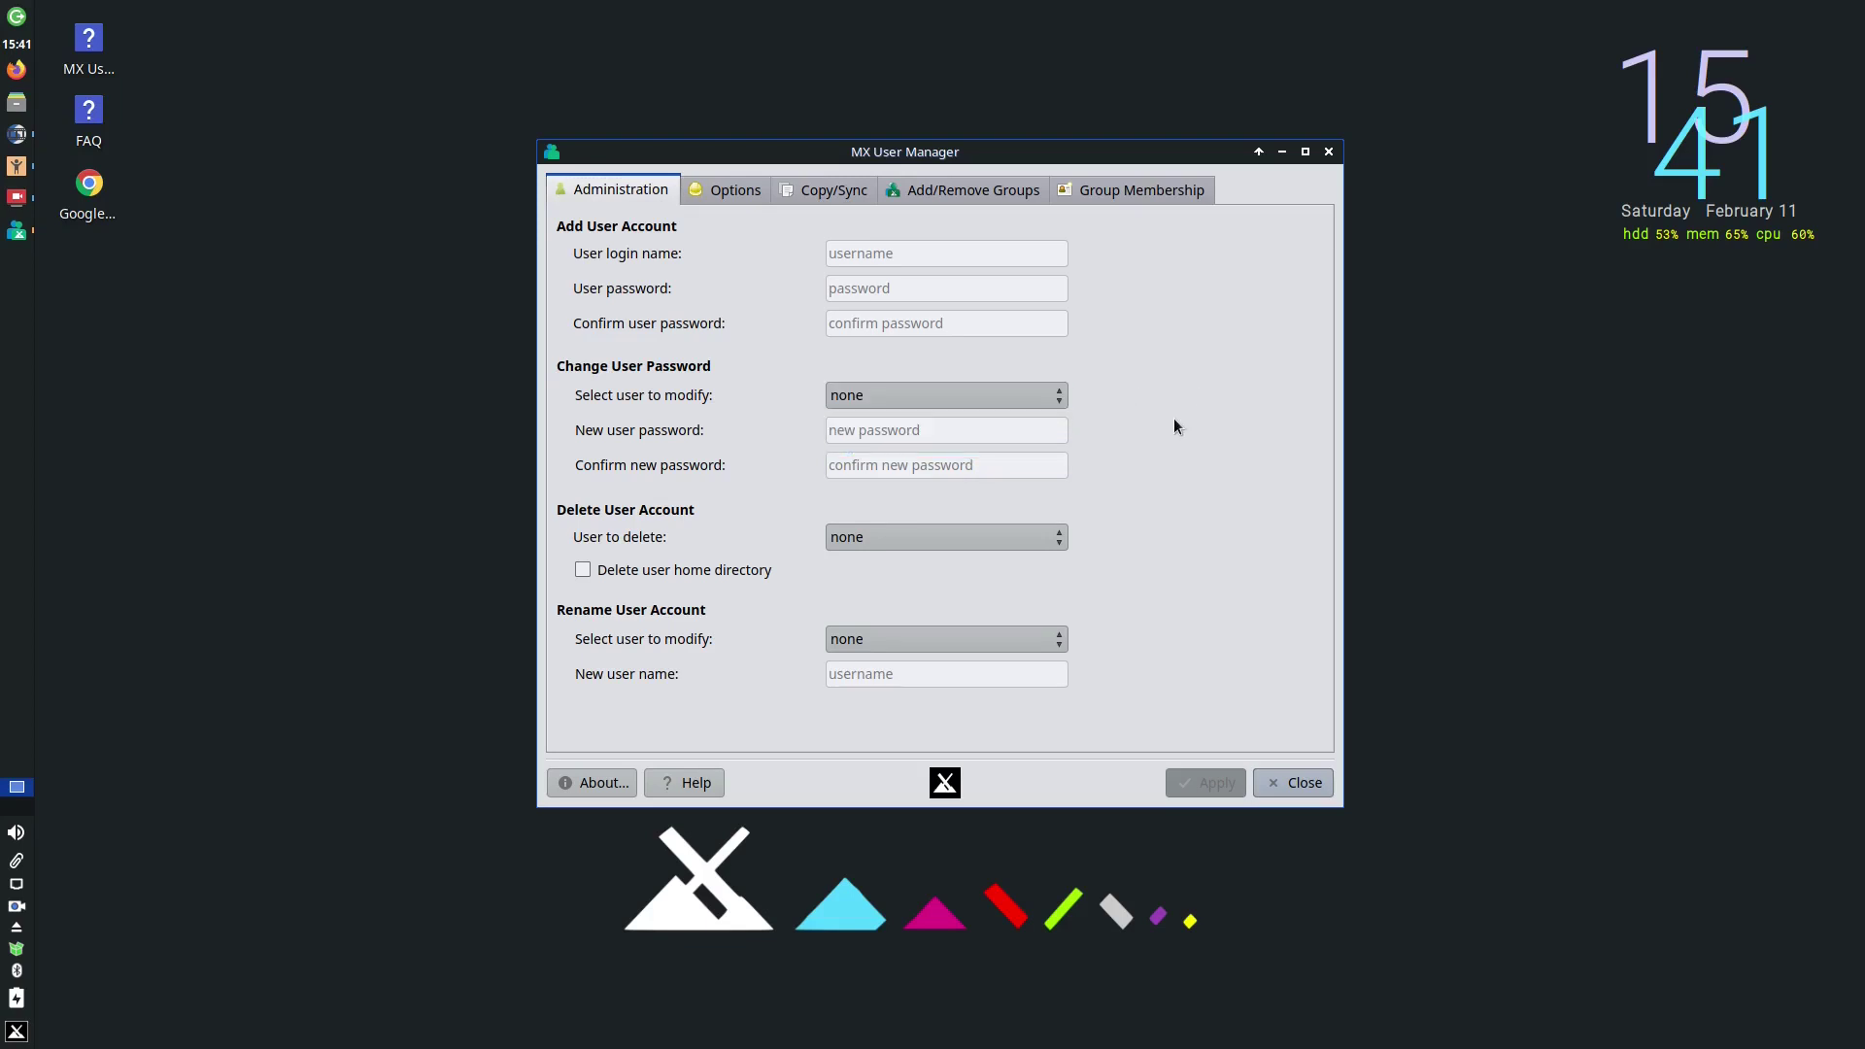
{"action": "left_click", "coordinate": [1032, 541]}
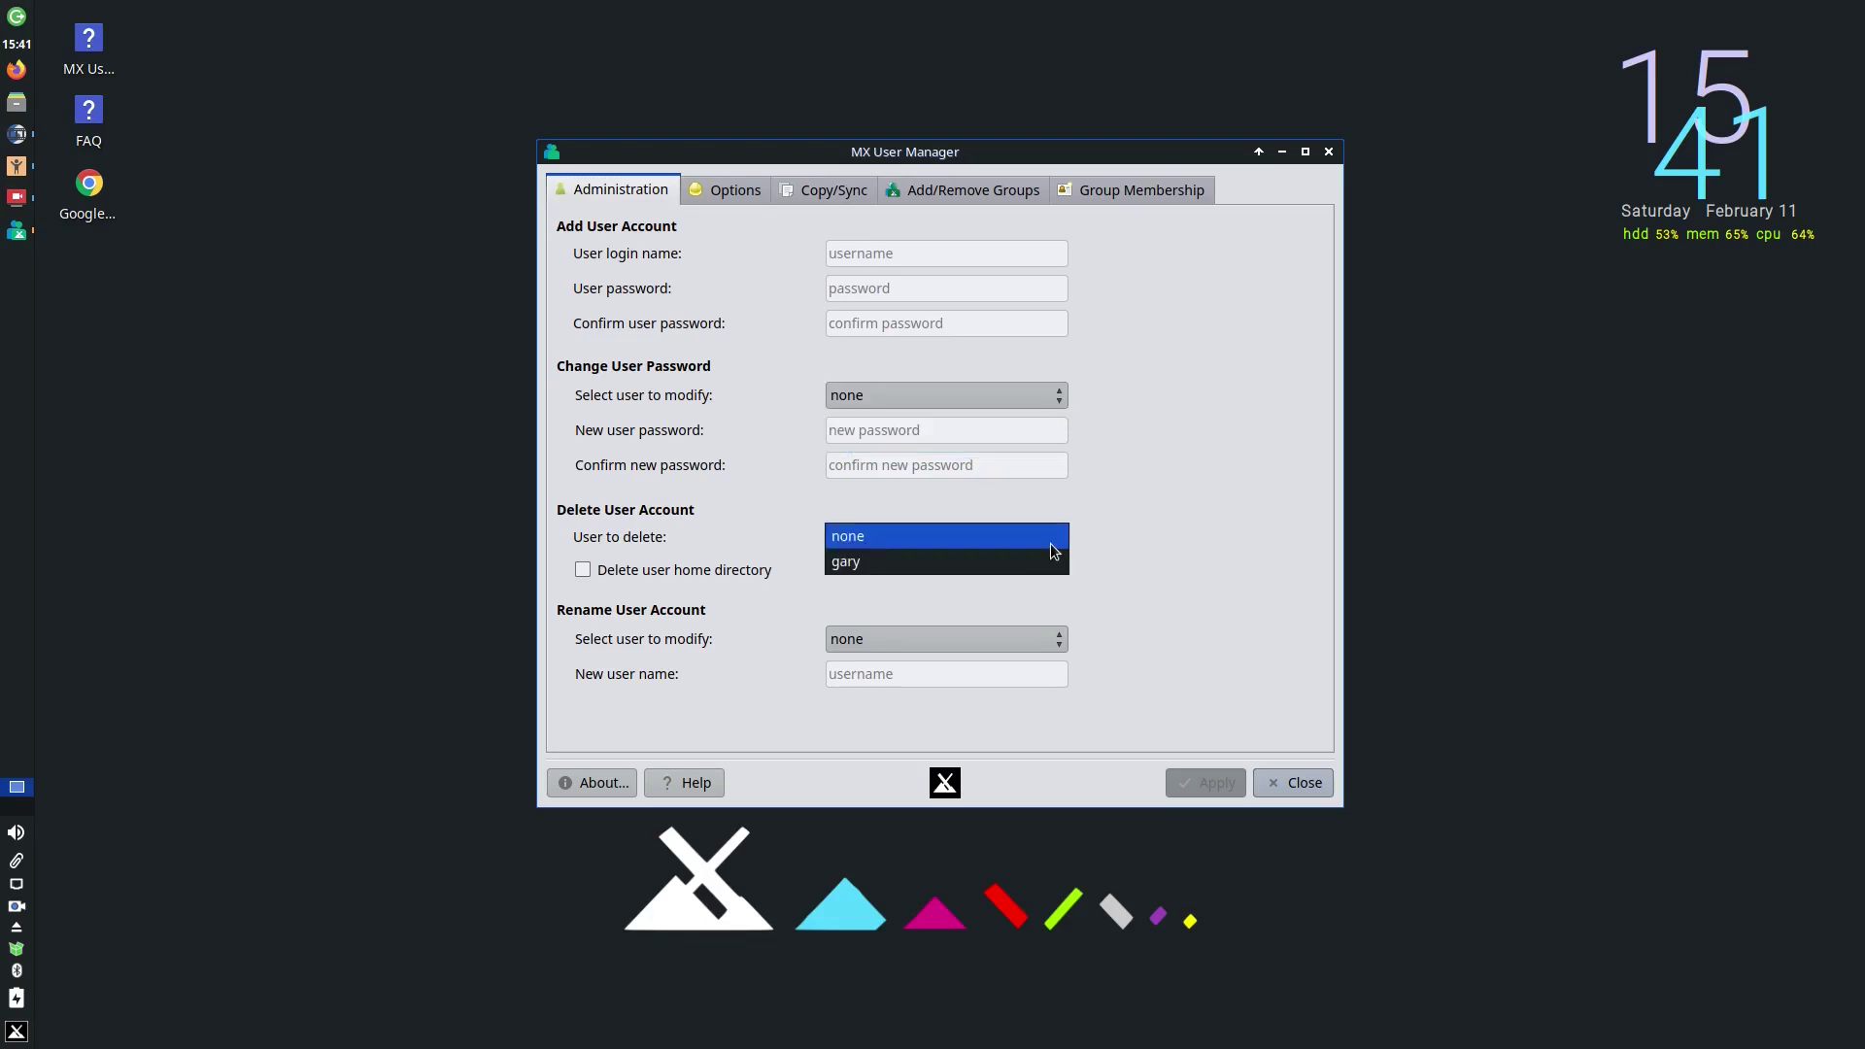
{"action": "left_click", "coordinate": [1303, 529]}
{"action": "left_click", "coordinate": [1036, 640]}
{"action": "left_click", "coordinate": [1259, 591]}
Switch to the Options page and view its user list, leaving no user selected
{"action": "left_click", "coordinate": [729, 191]}
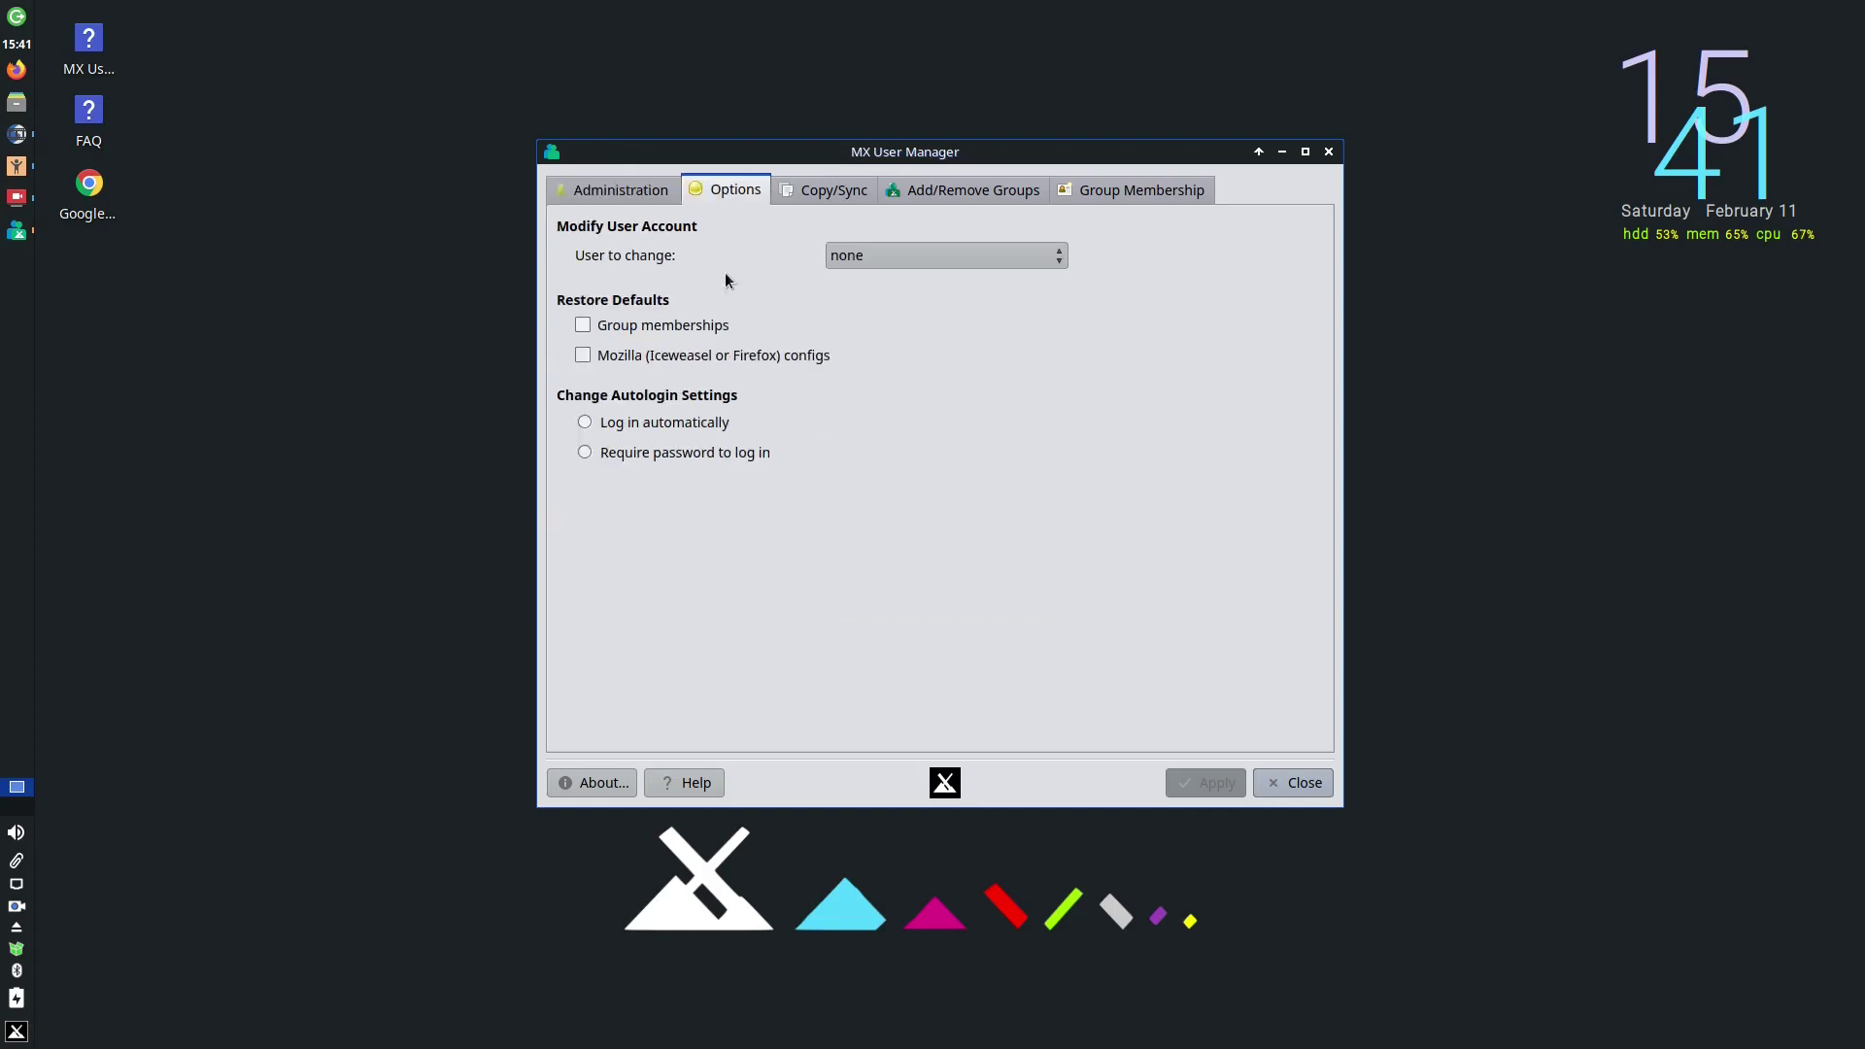
{"action": "left_click", "coordinate": [1051, 264]}
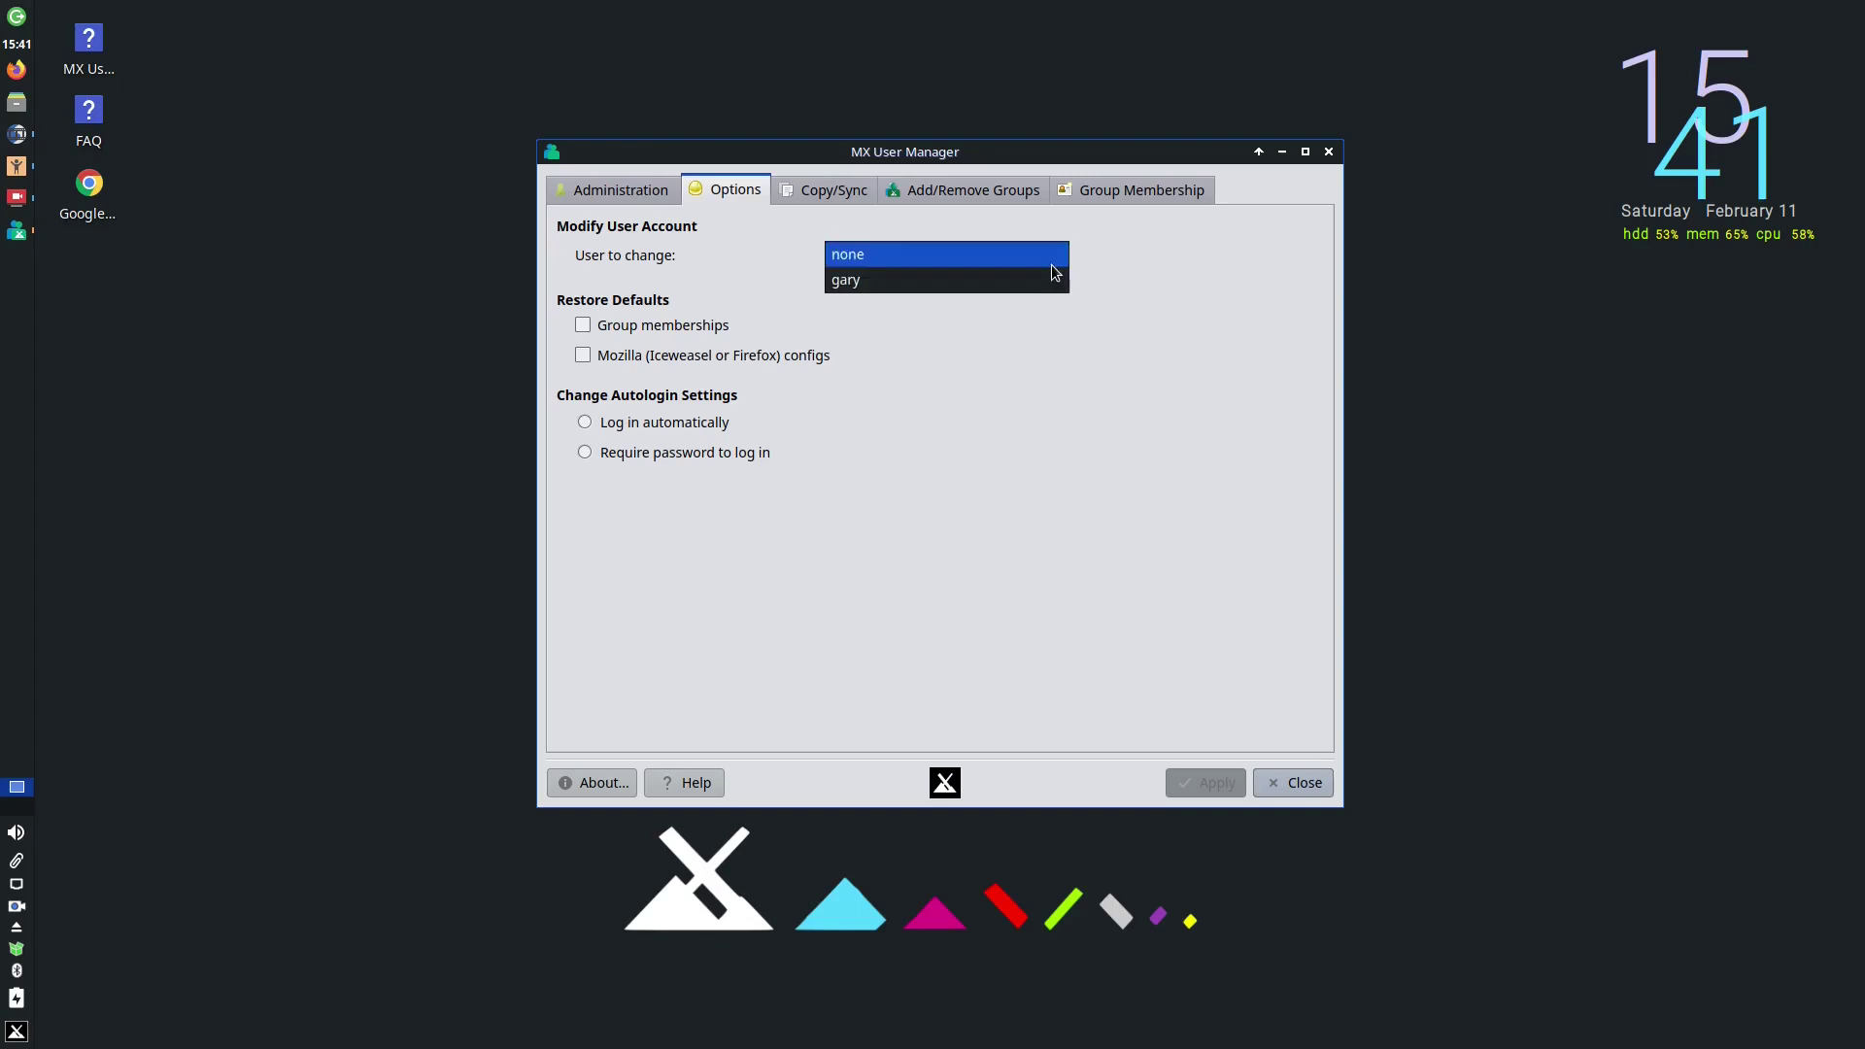
{"action": "left_click", "coordinate": [959, 306]}
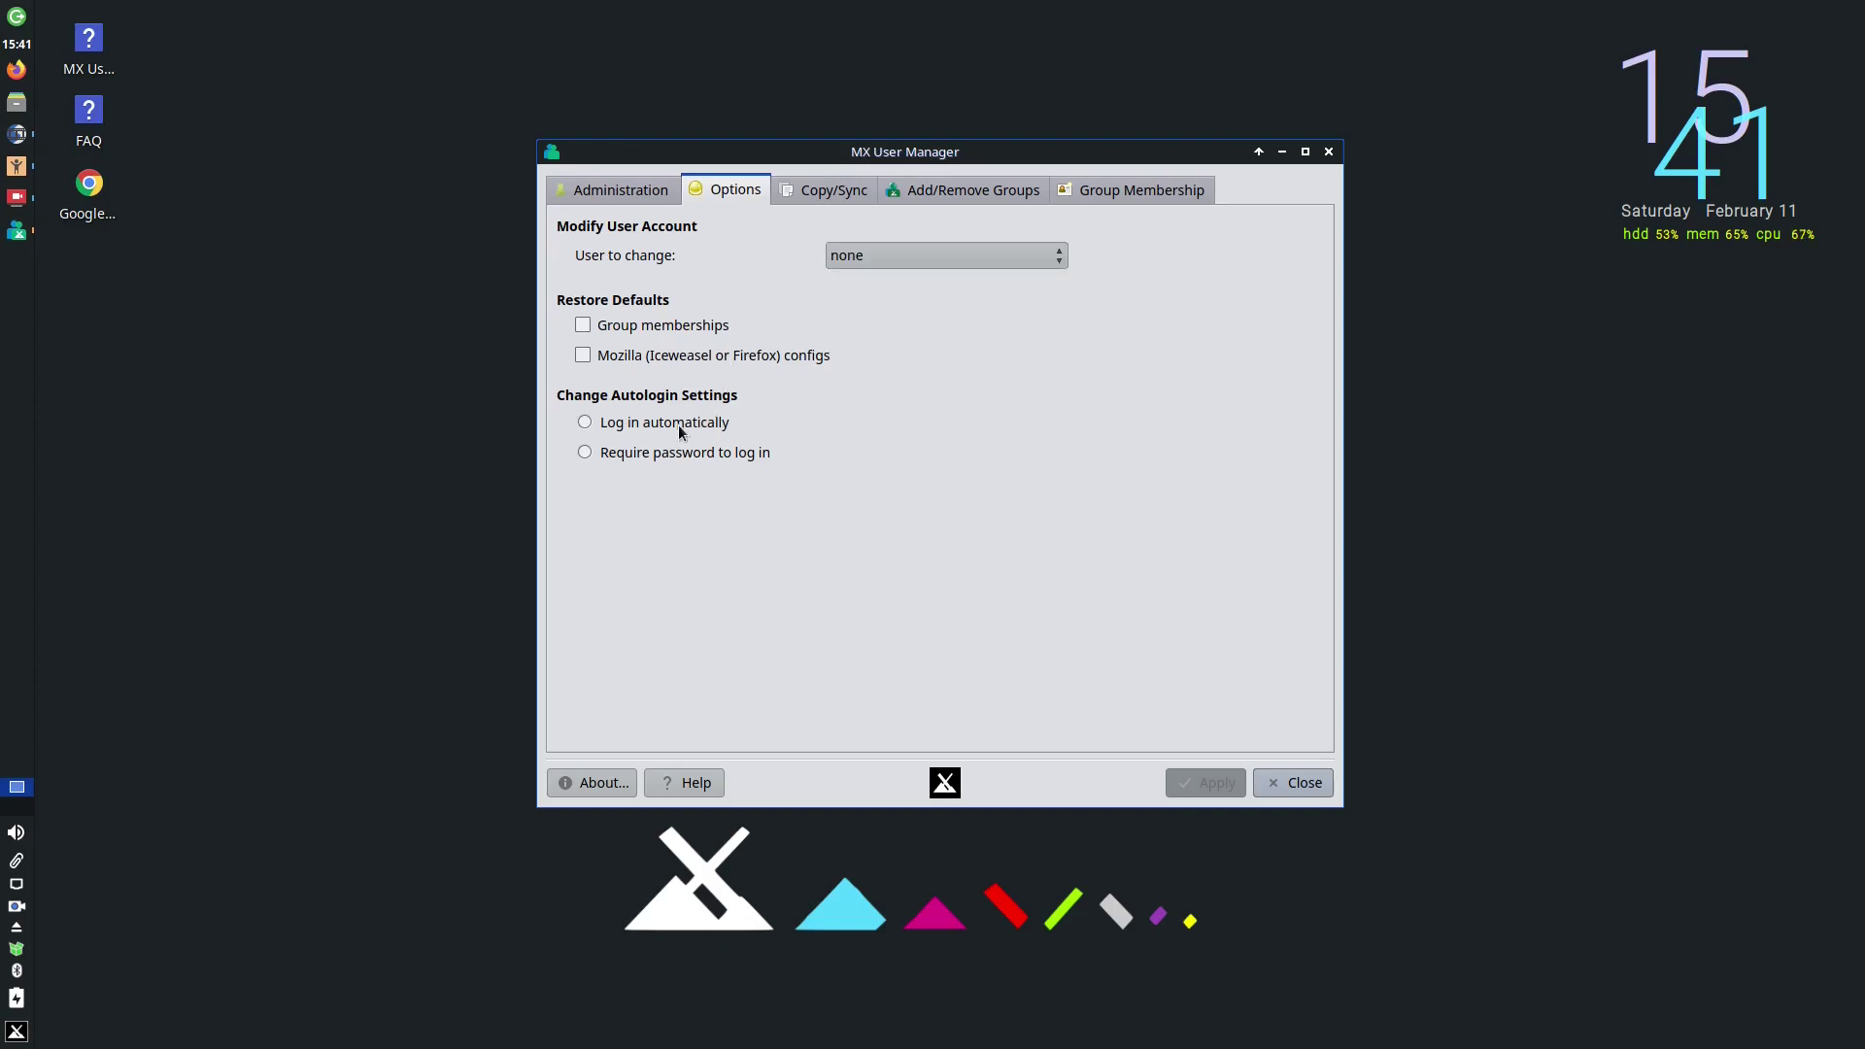
Explore the Copy/Sync page's source user and destination choices, cancelling the folder picker
{"action": "left_click", "coordinate": [816, 194]}
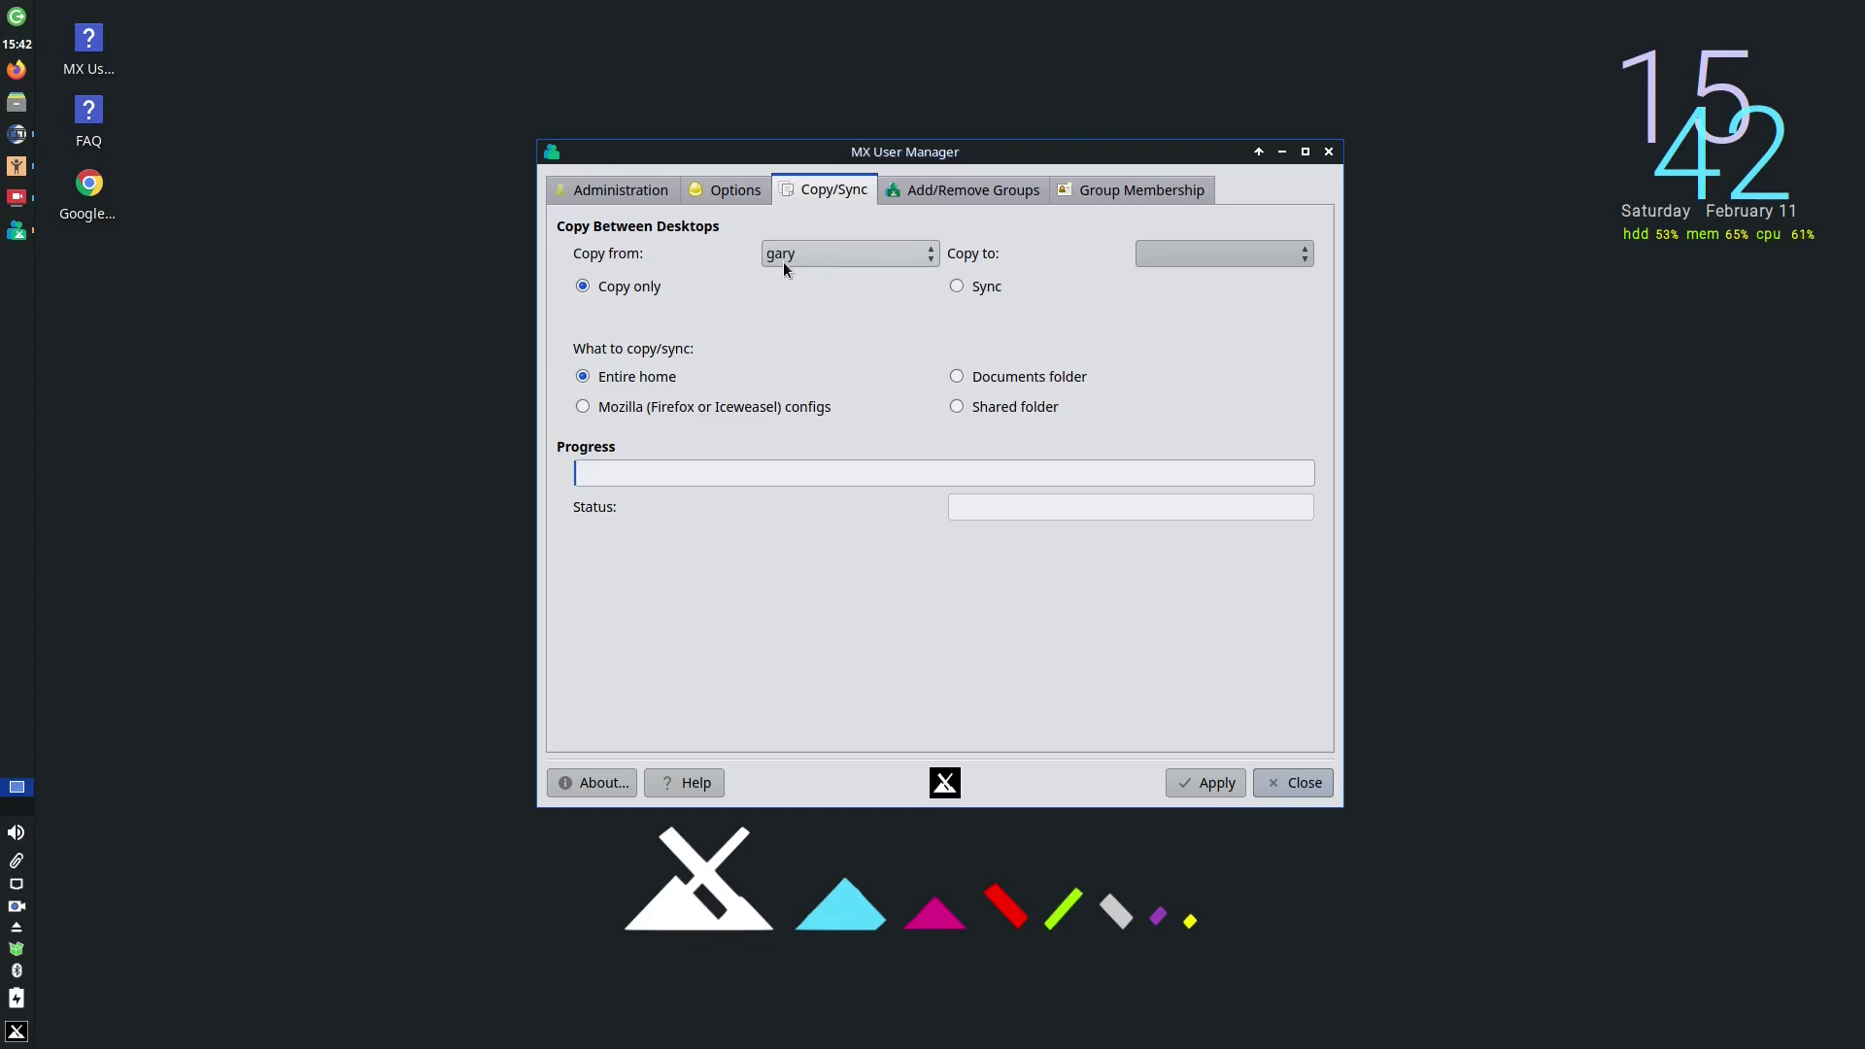
{"action": "left_click", "coordinate": [931, 262]}
{"action": "left_click", "coordinate": [931, 264]}
{"action": "left_click", "coordinate": [1294, 255]}
{"action": "left_click", "coordinate": [1294, 255]}
{"action": "left_click", "coordinate": [1252, 260]}
{"action": "left_click", "coordinate": [1245, 278]}
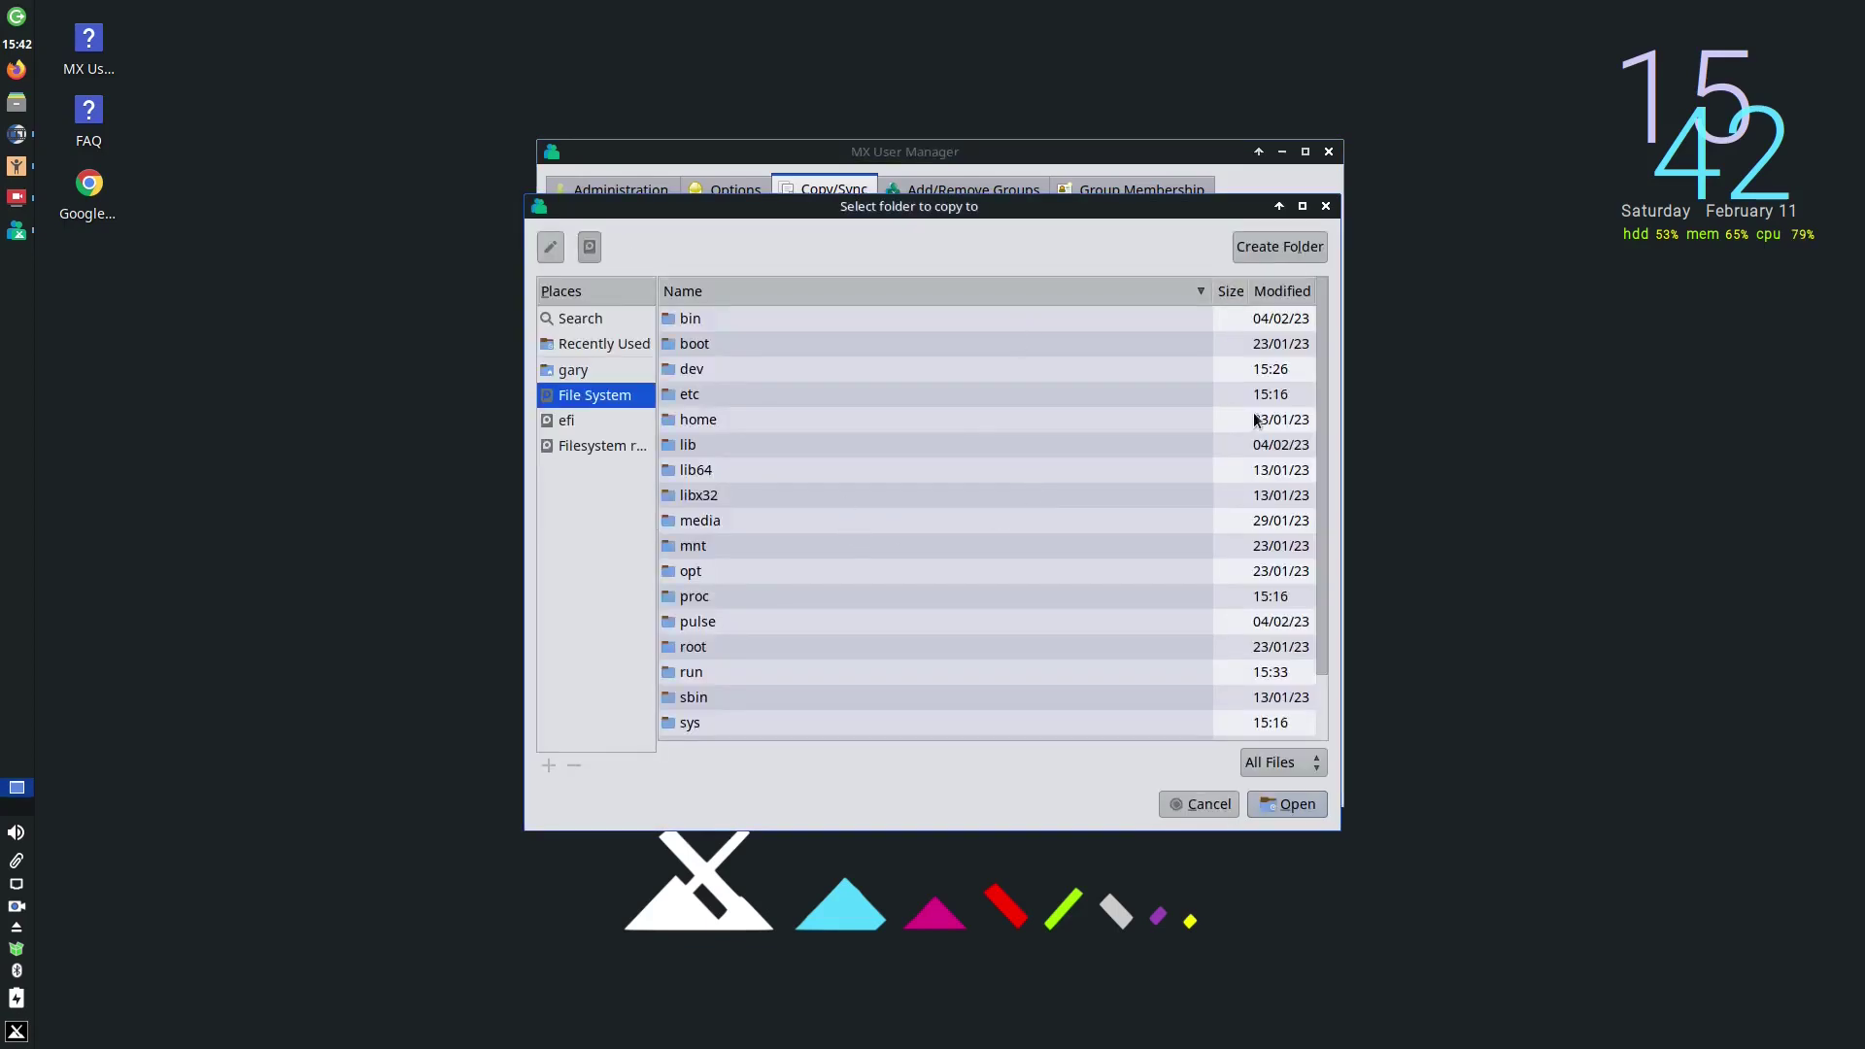
{"action": "left_click", "coordinate": [1326, 206]}
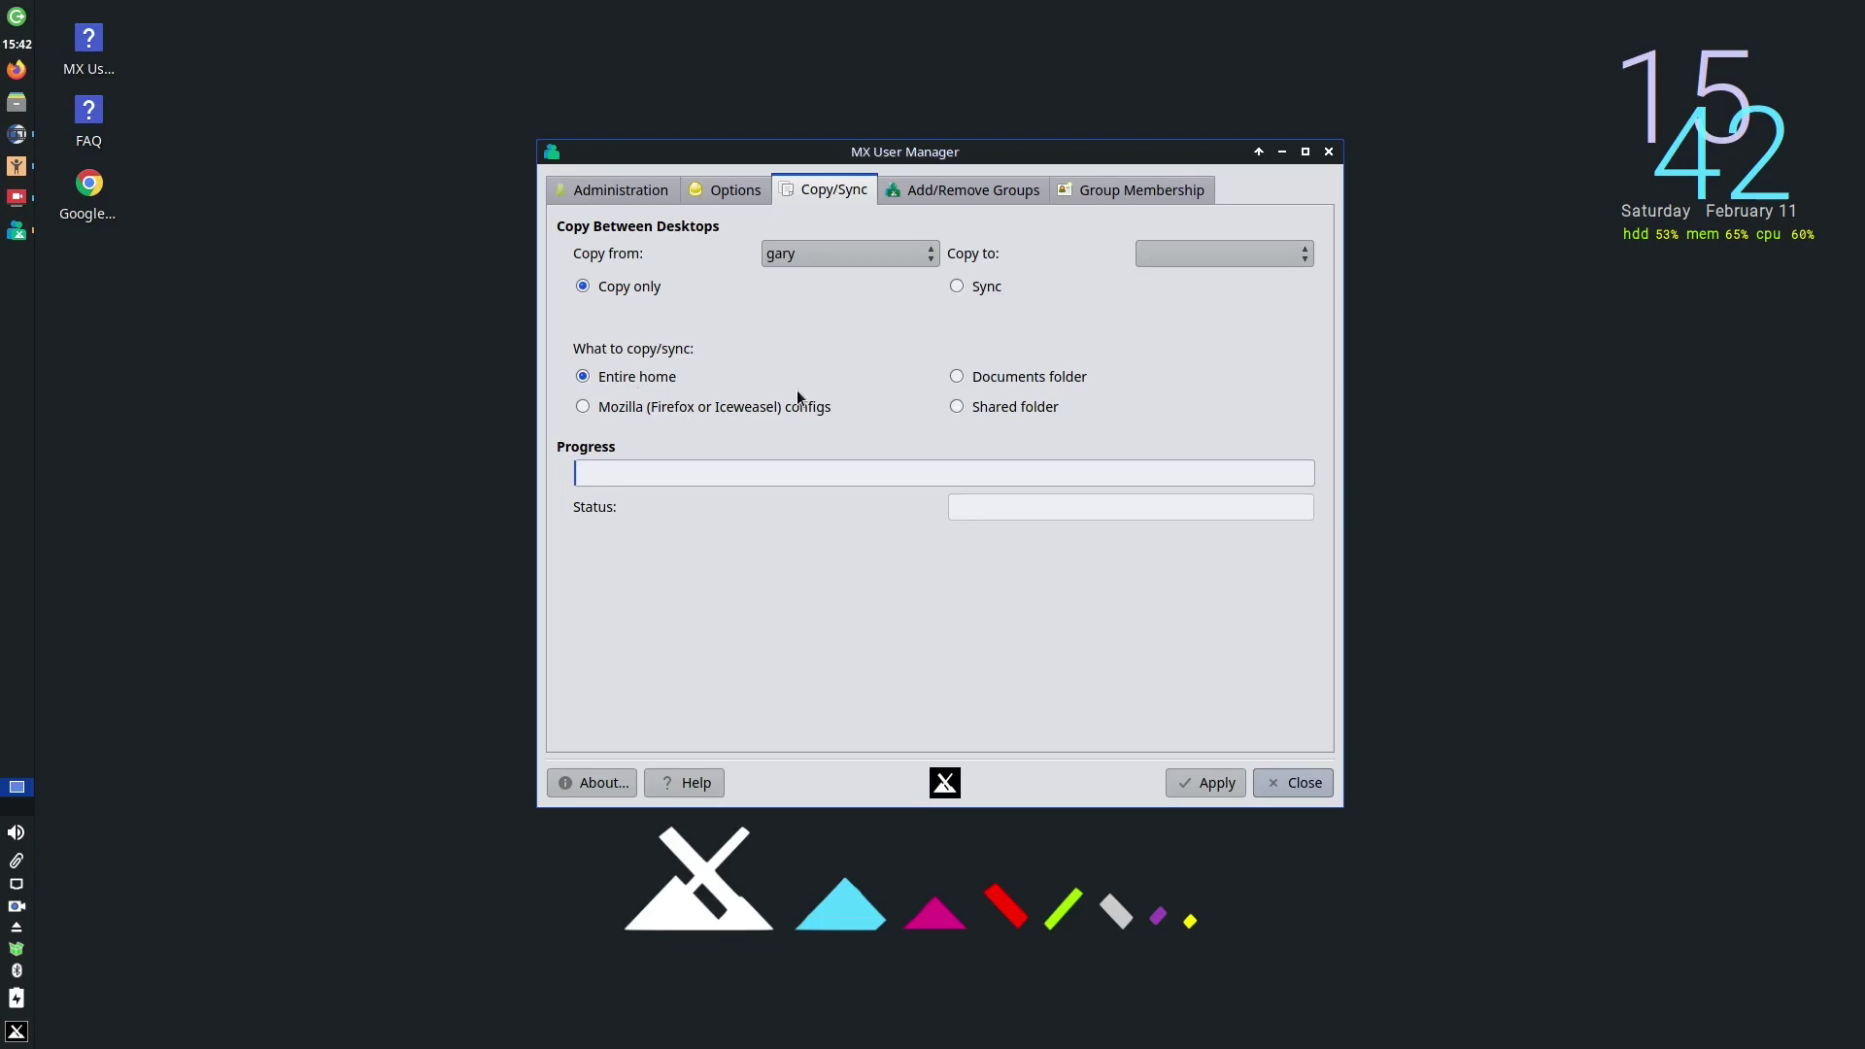
View Add/Remove Groups and the chosen user's Group Membership, then close the user manager
{"action": "left_click", "coordinate": [971, 190]}
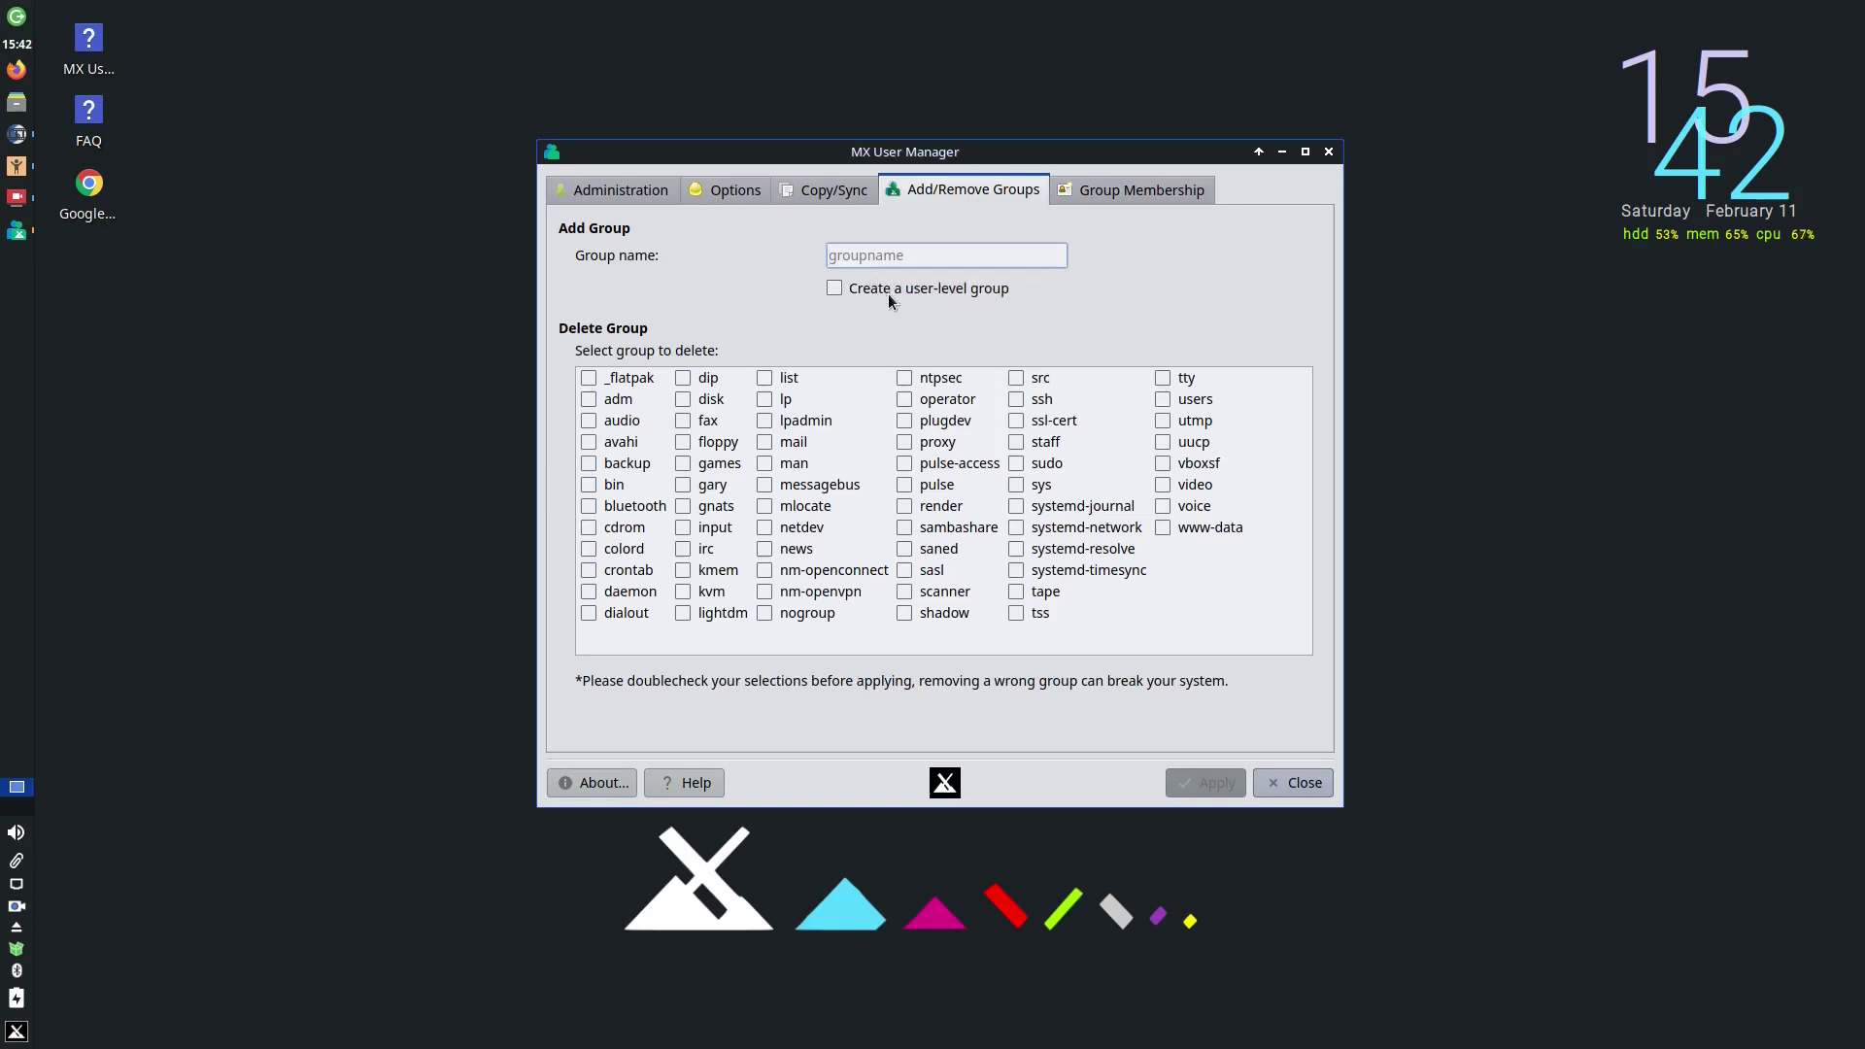
{"action": "left_click", "coordinate": [1164, 199]}
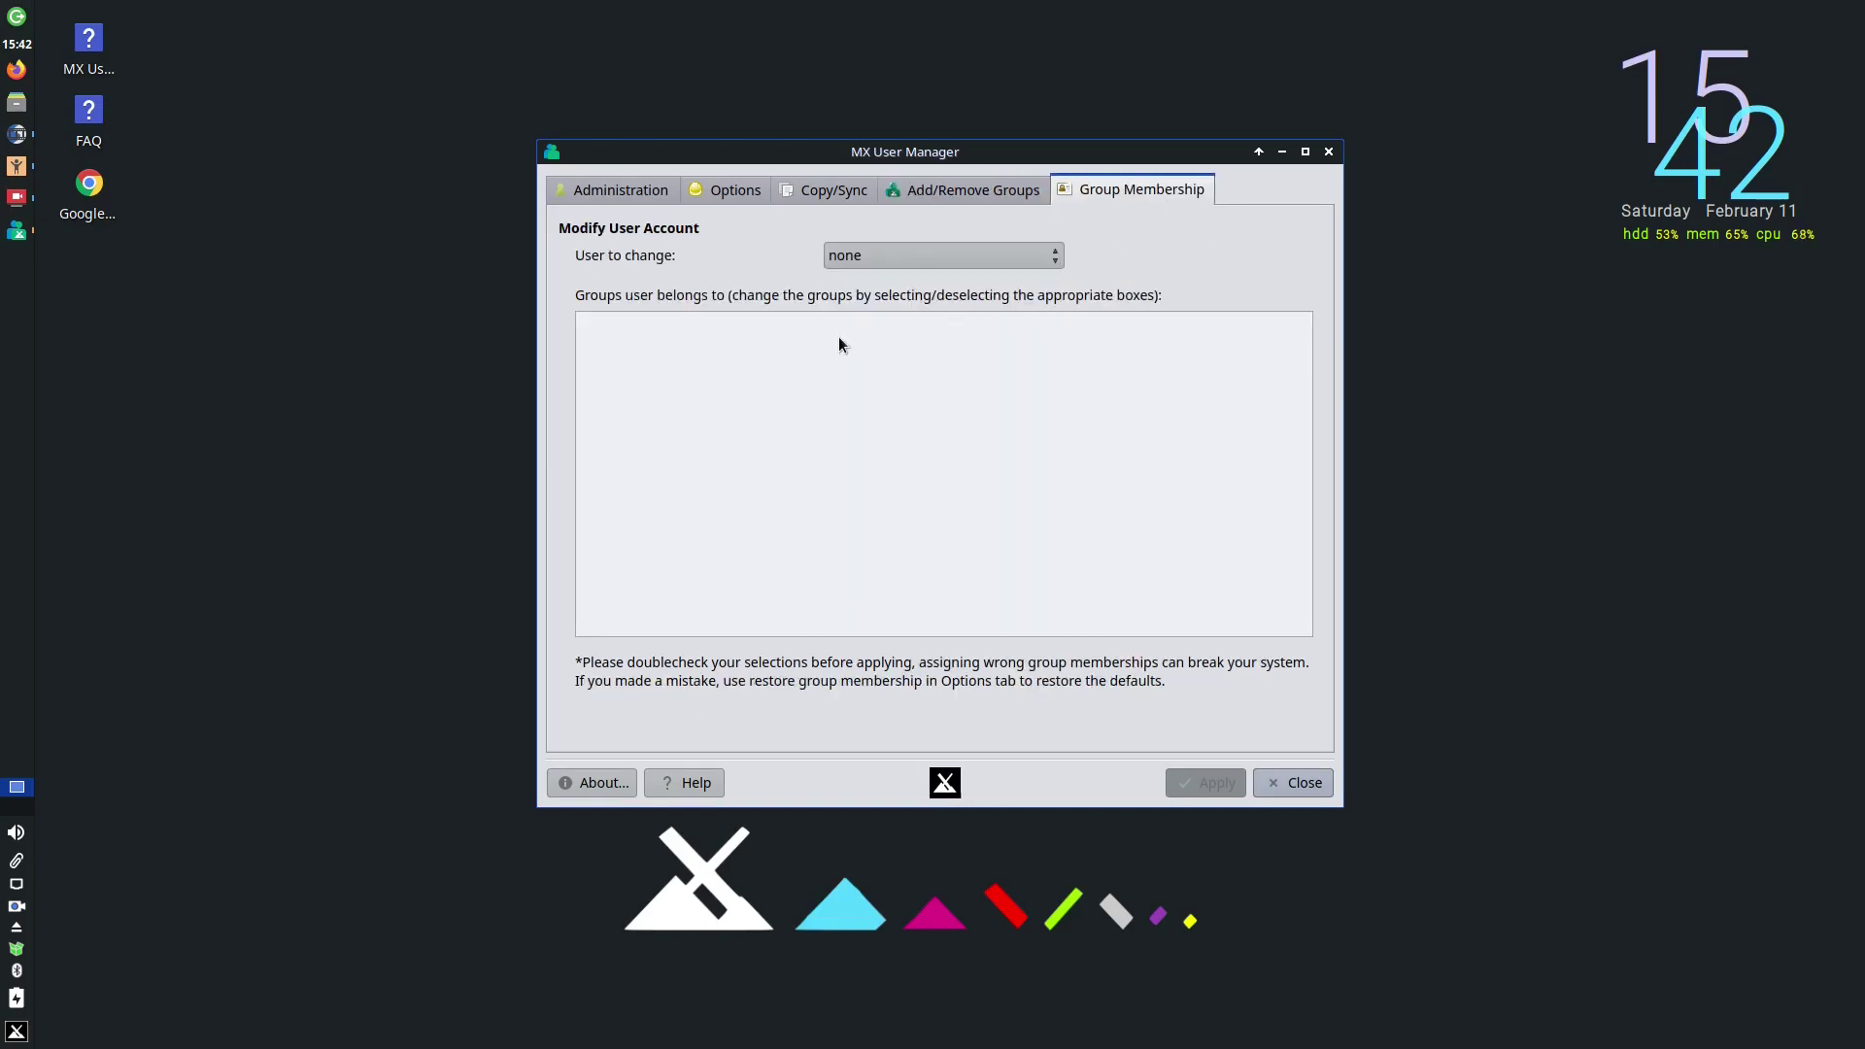
{"action": "left_click", "coordinate": [1057, 262]}
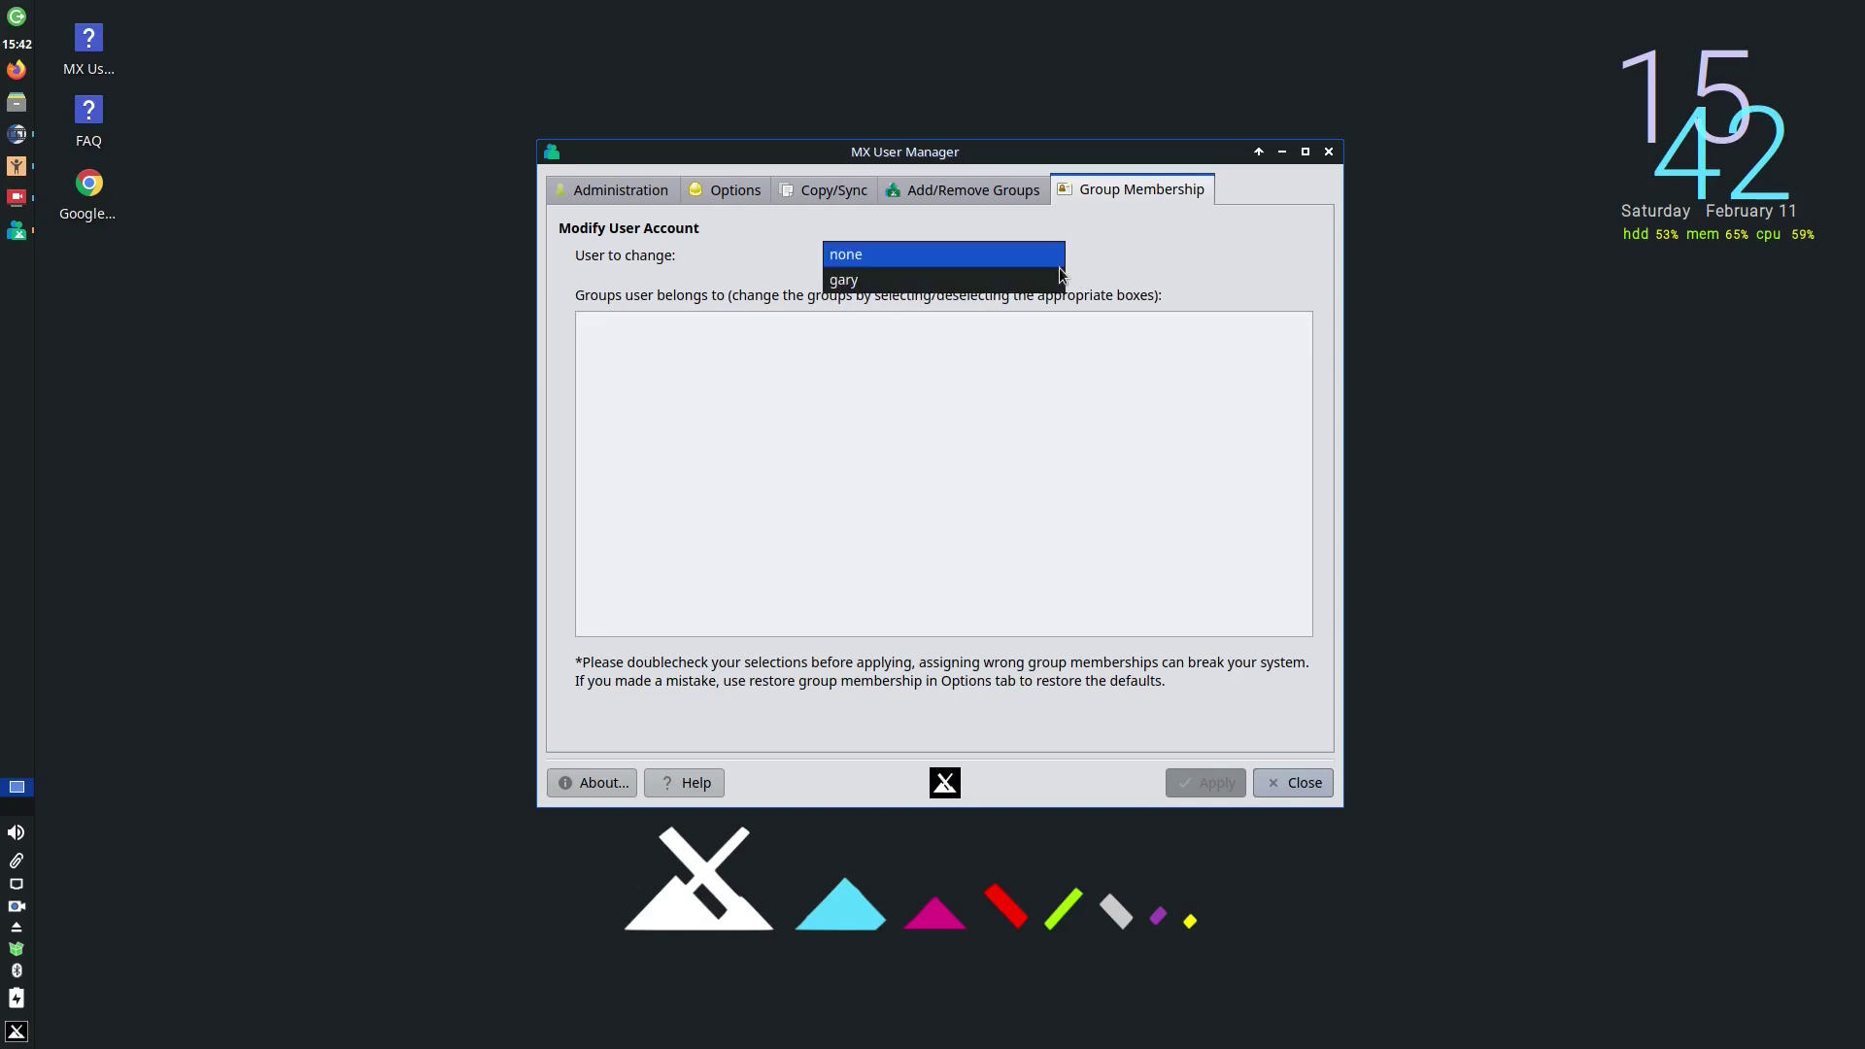
{"action": "left_click", "coordinate": [995, 281]}
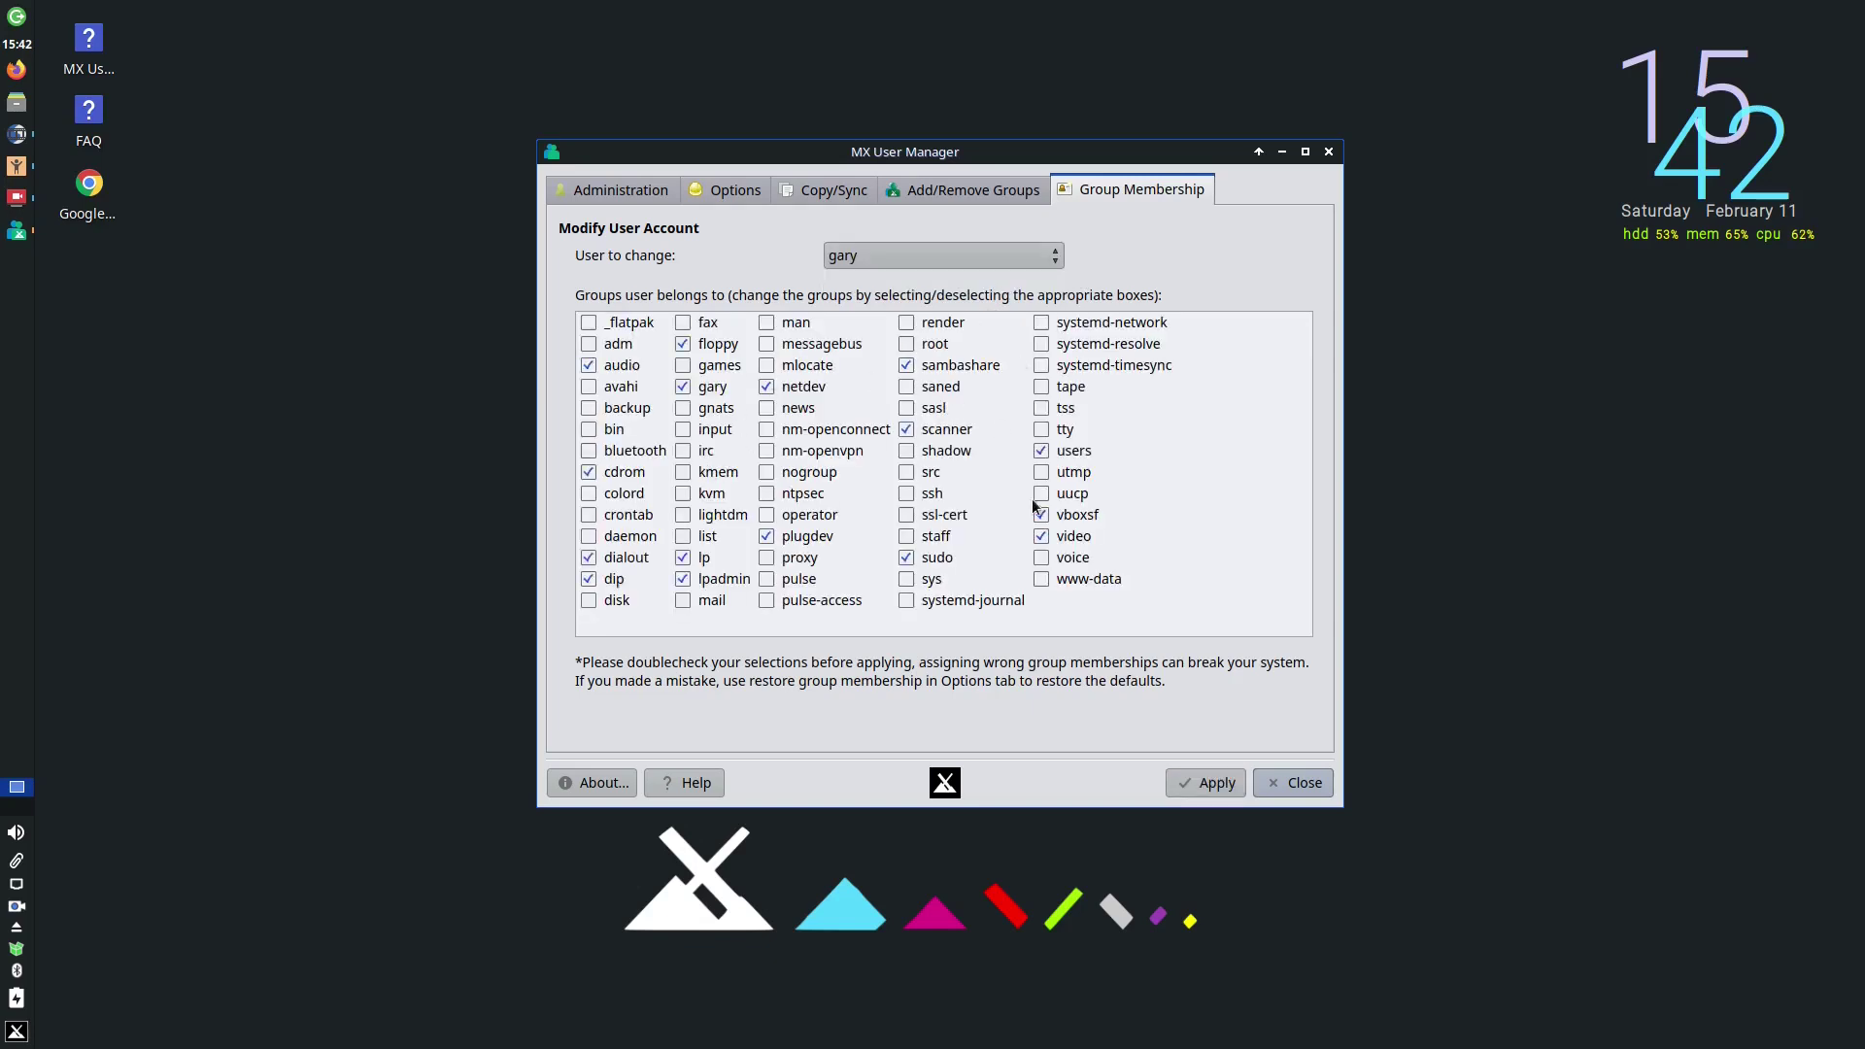
{"action": "left_click", "coordinate": [1328, 153]}
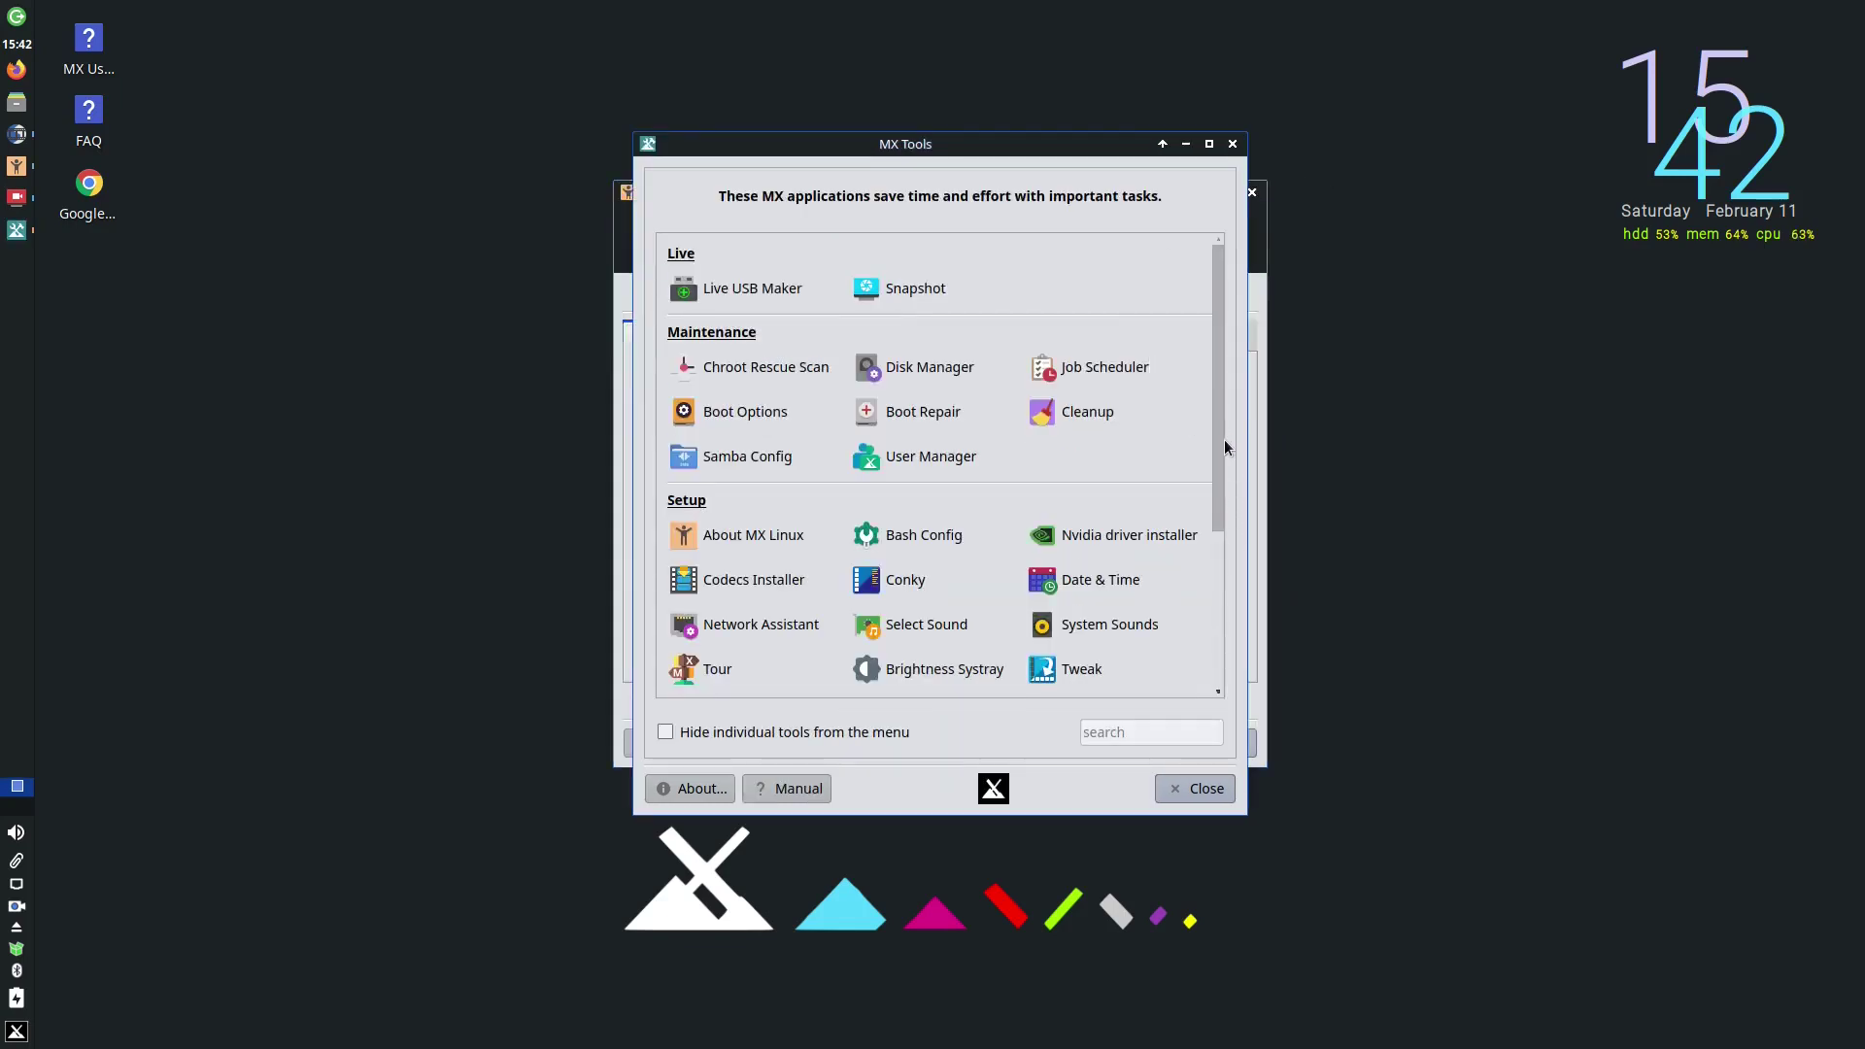
Scroll the MX Tools list down to the Setup utilities
{"action": "left_click_drag", "start_coordinate": [1224, 465], "coordinate": [1222, 579]}
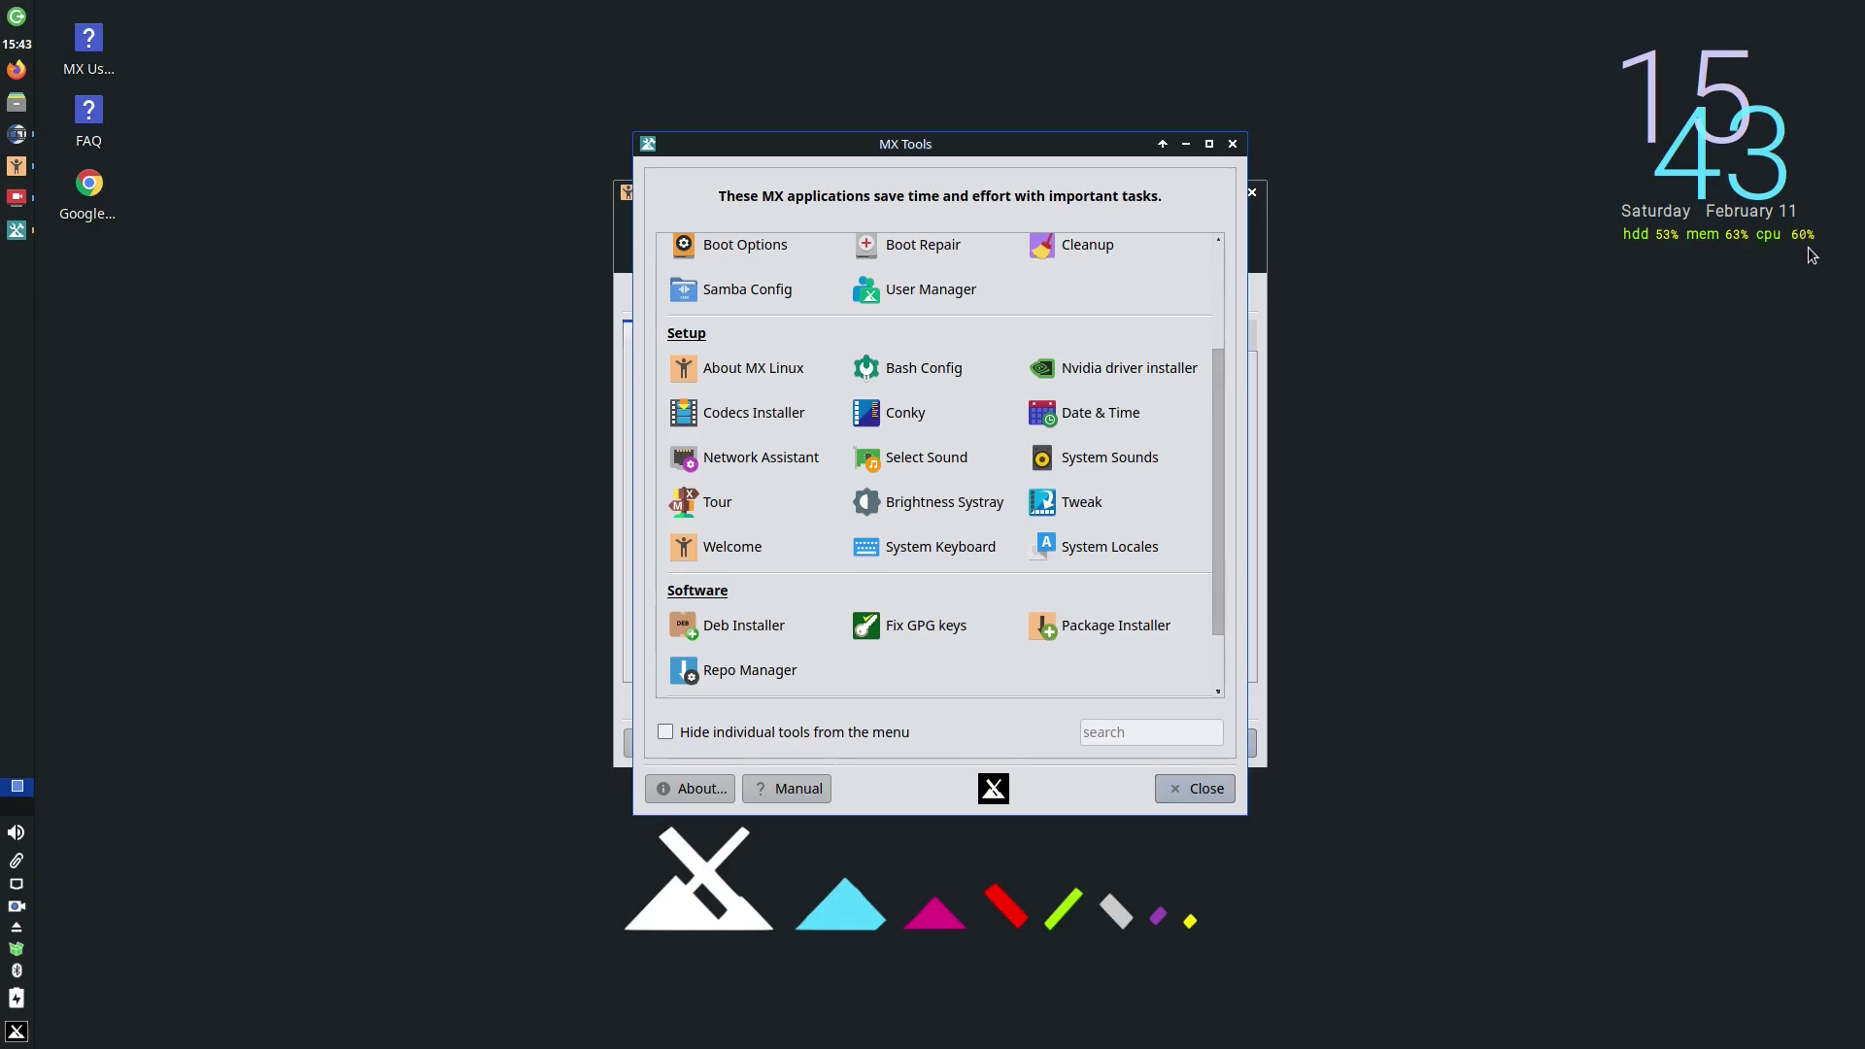
Launch MX Conky and drag the clock widget around, returning it to the top-right corner
{"action": "left_click", "coordinate": [909, 415]}
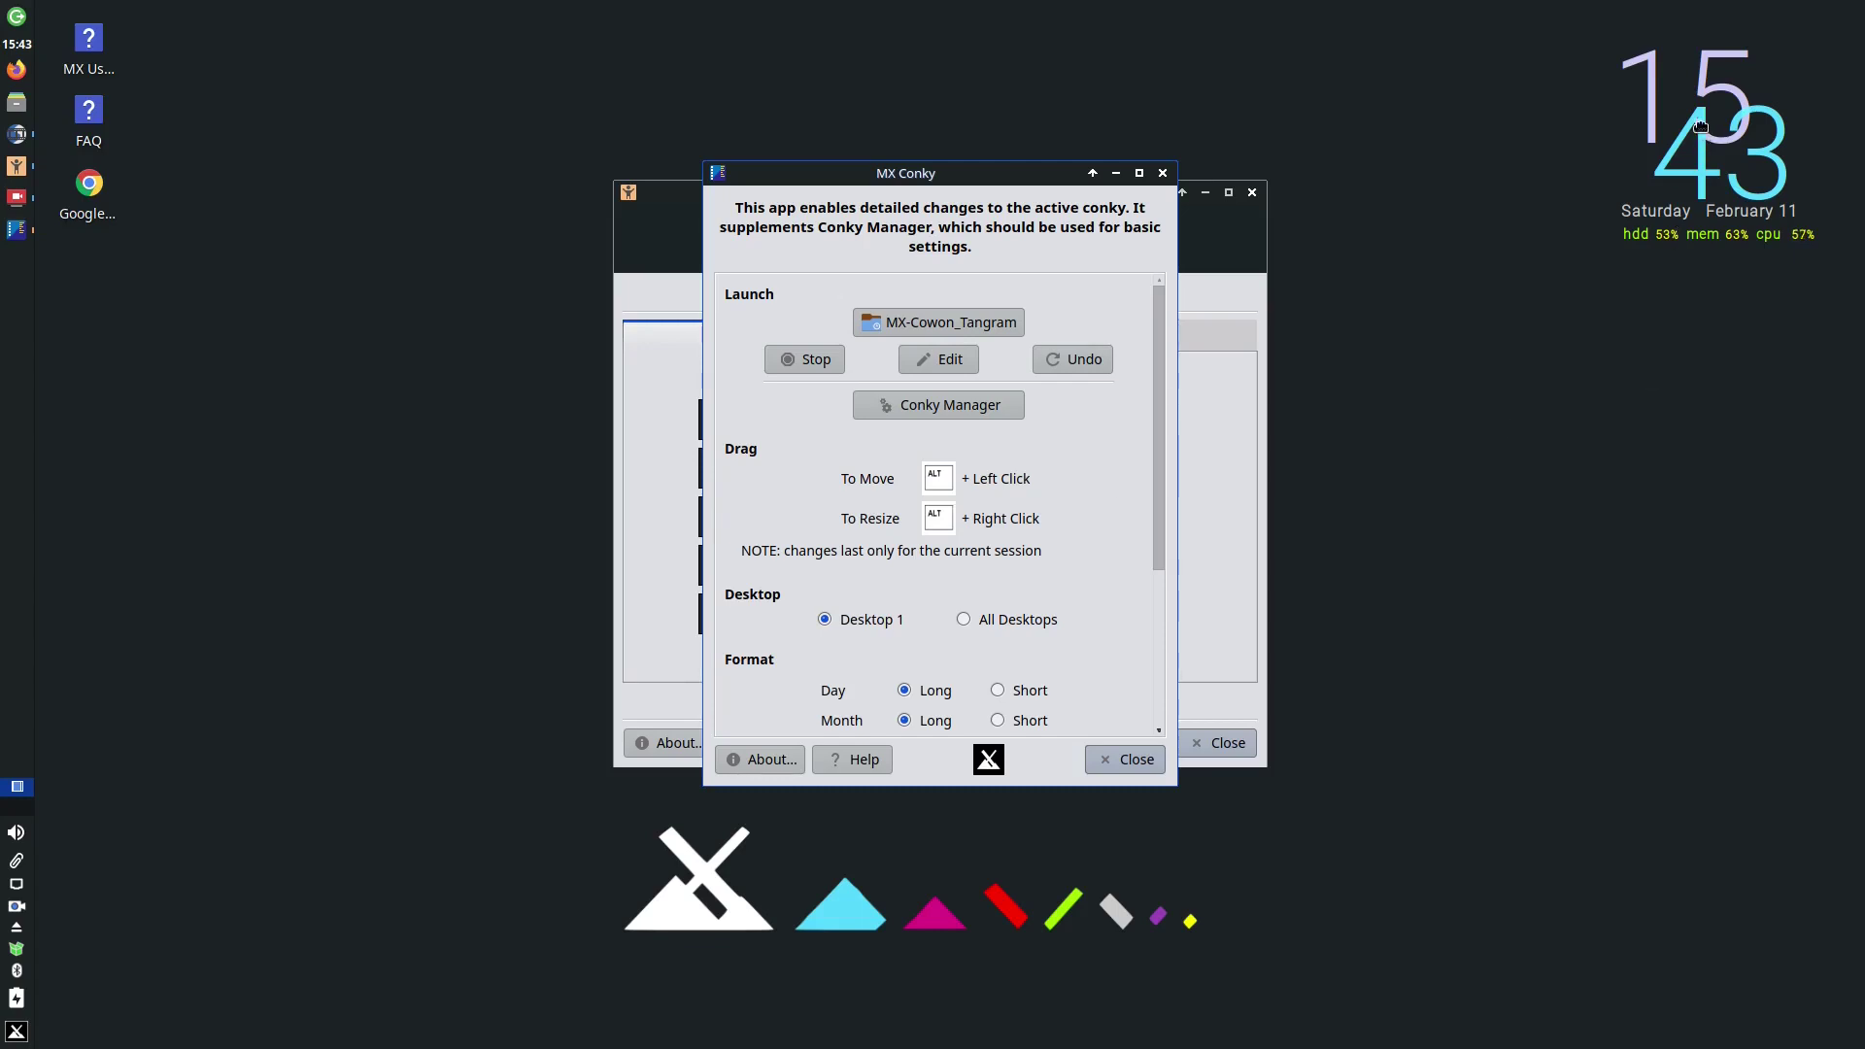
{"action": "left_click_drag", "start_coordinate": [1701, 126], "coordinate": [1716, 825]}
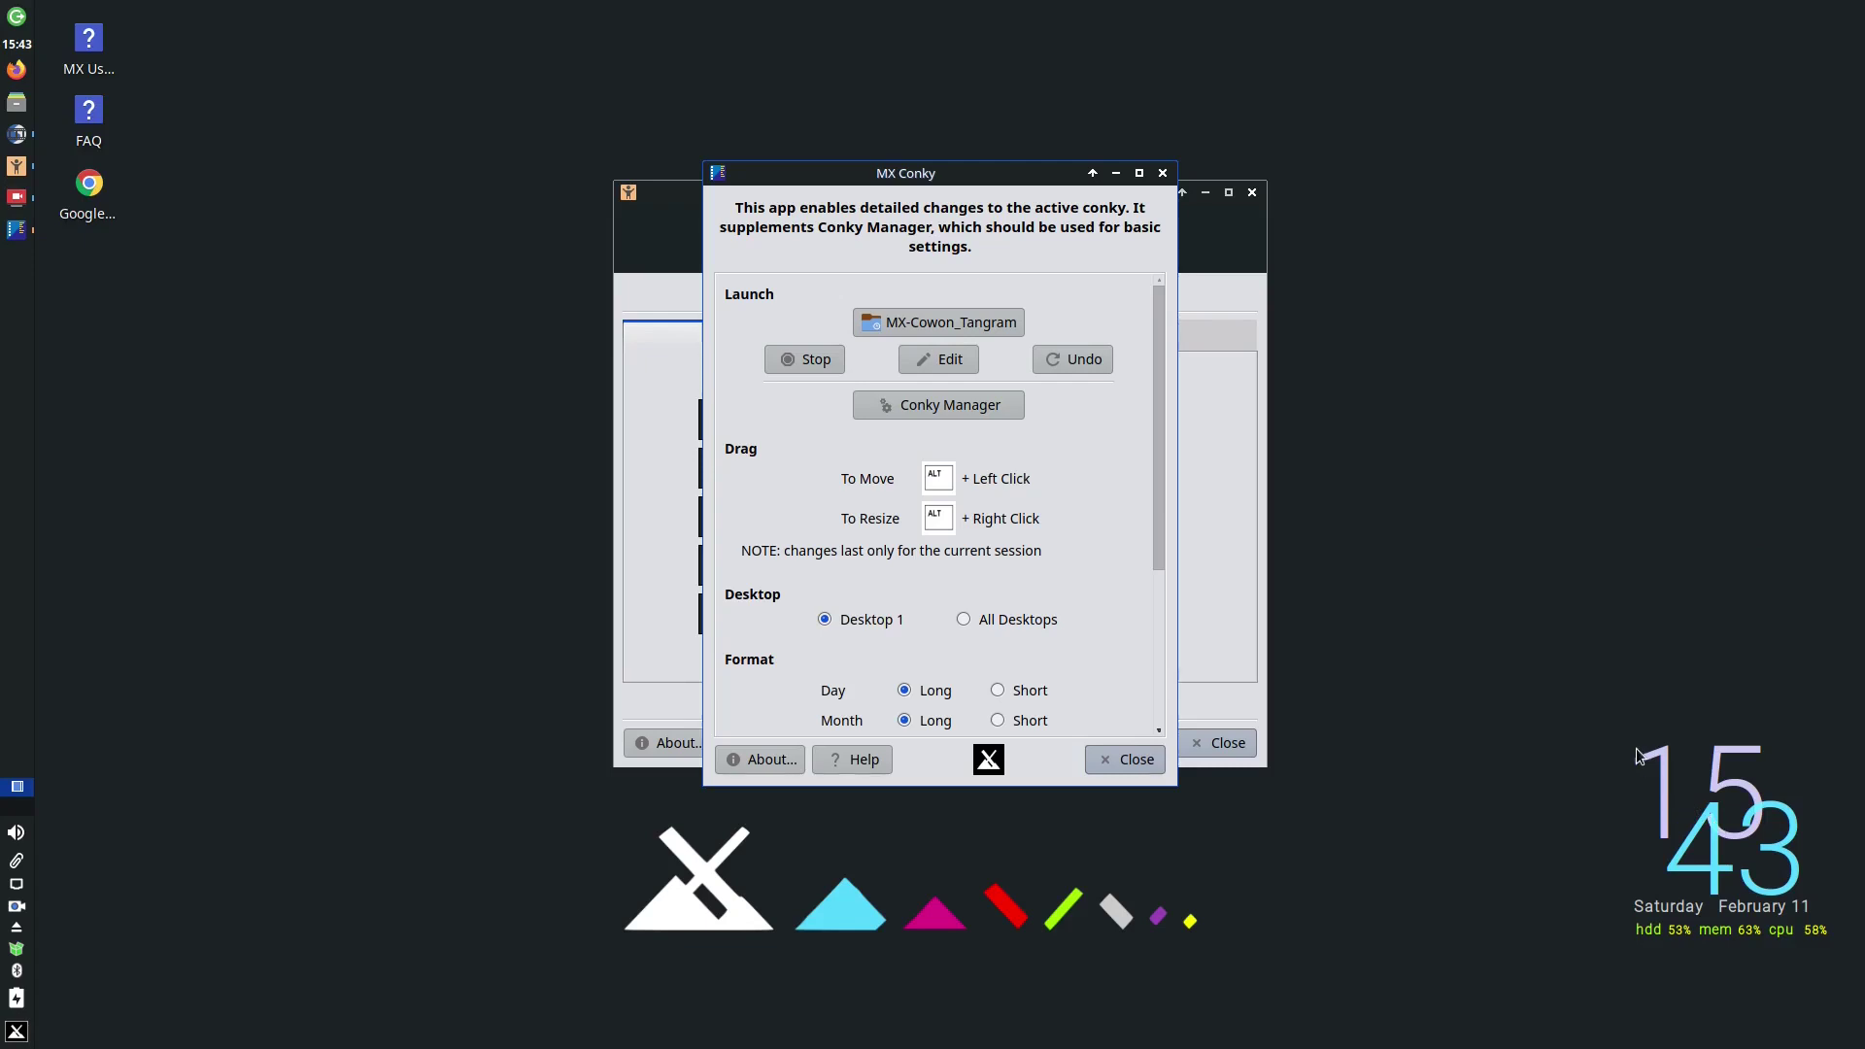
{"action": "left_click_drag", "start_coordinate": [1638, 756], "coordinate": [1428, 617]}
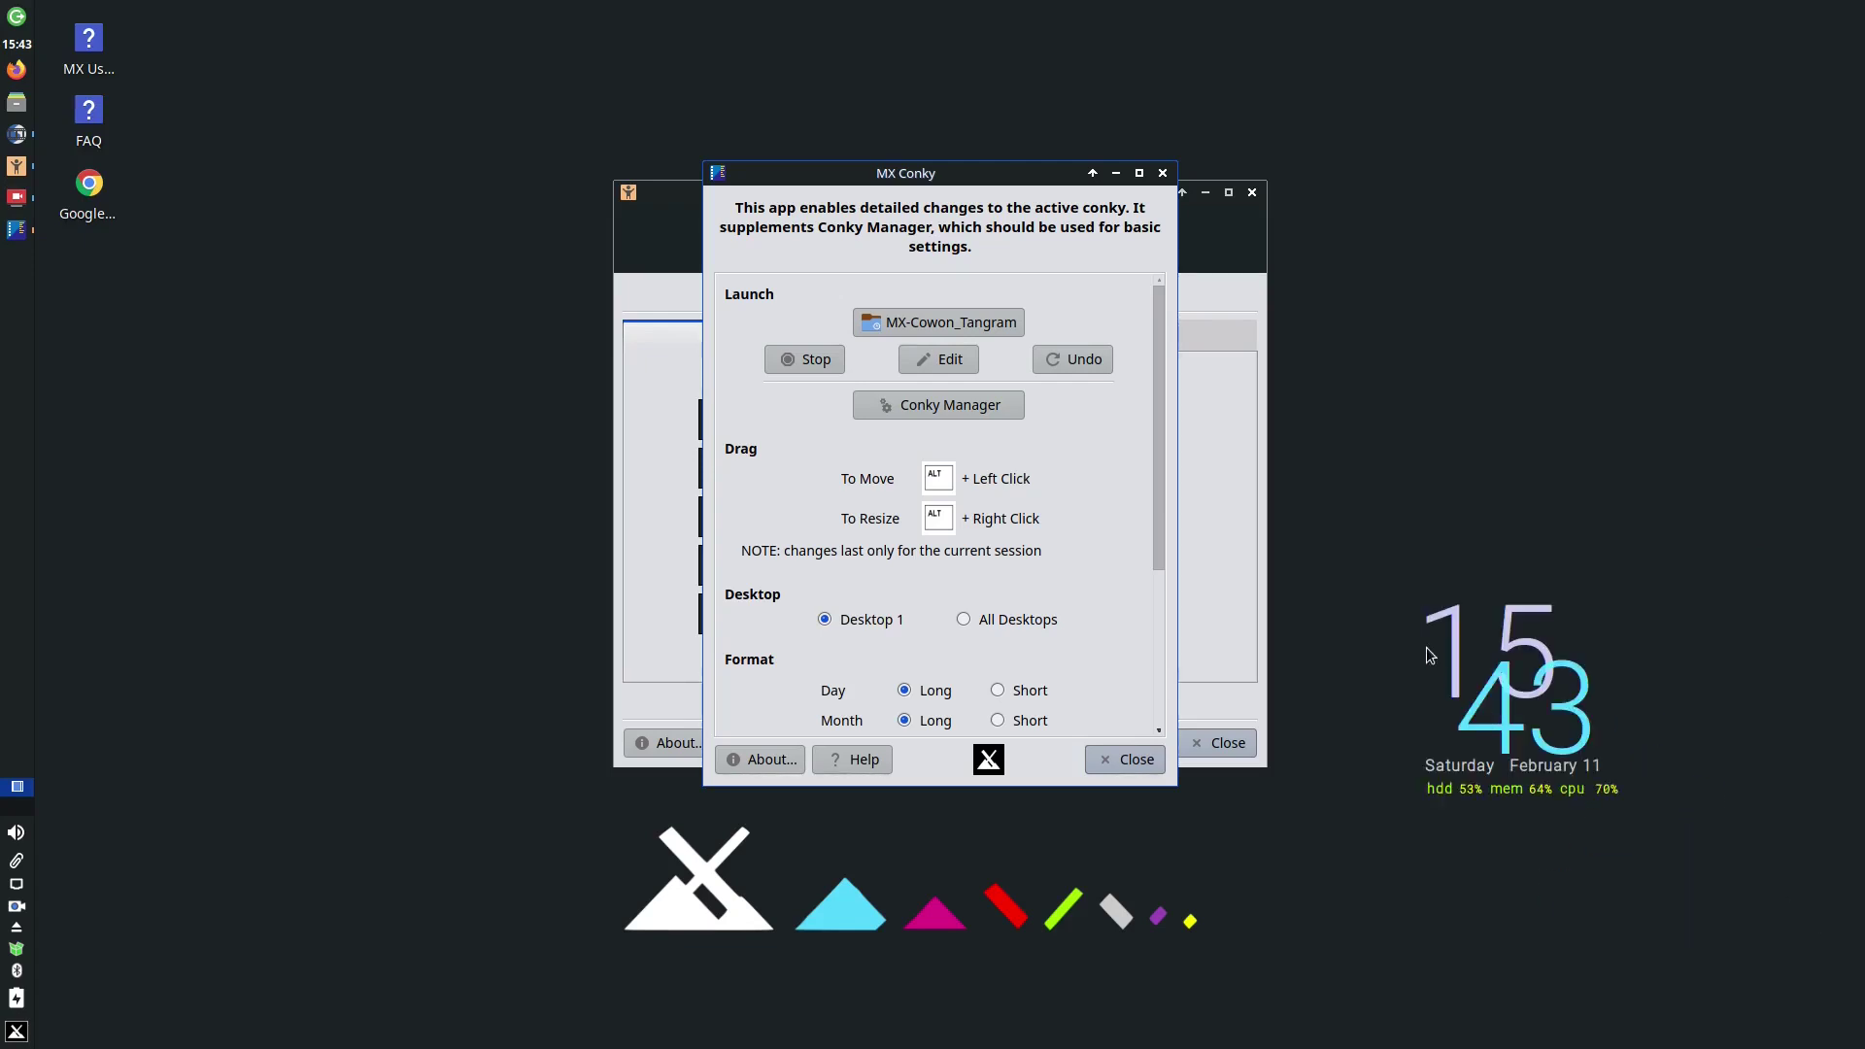
{"action": "left_click_drag", "start_coordinate": [1484, 653], "coordinate": [1703, 139]}
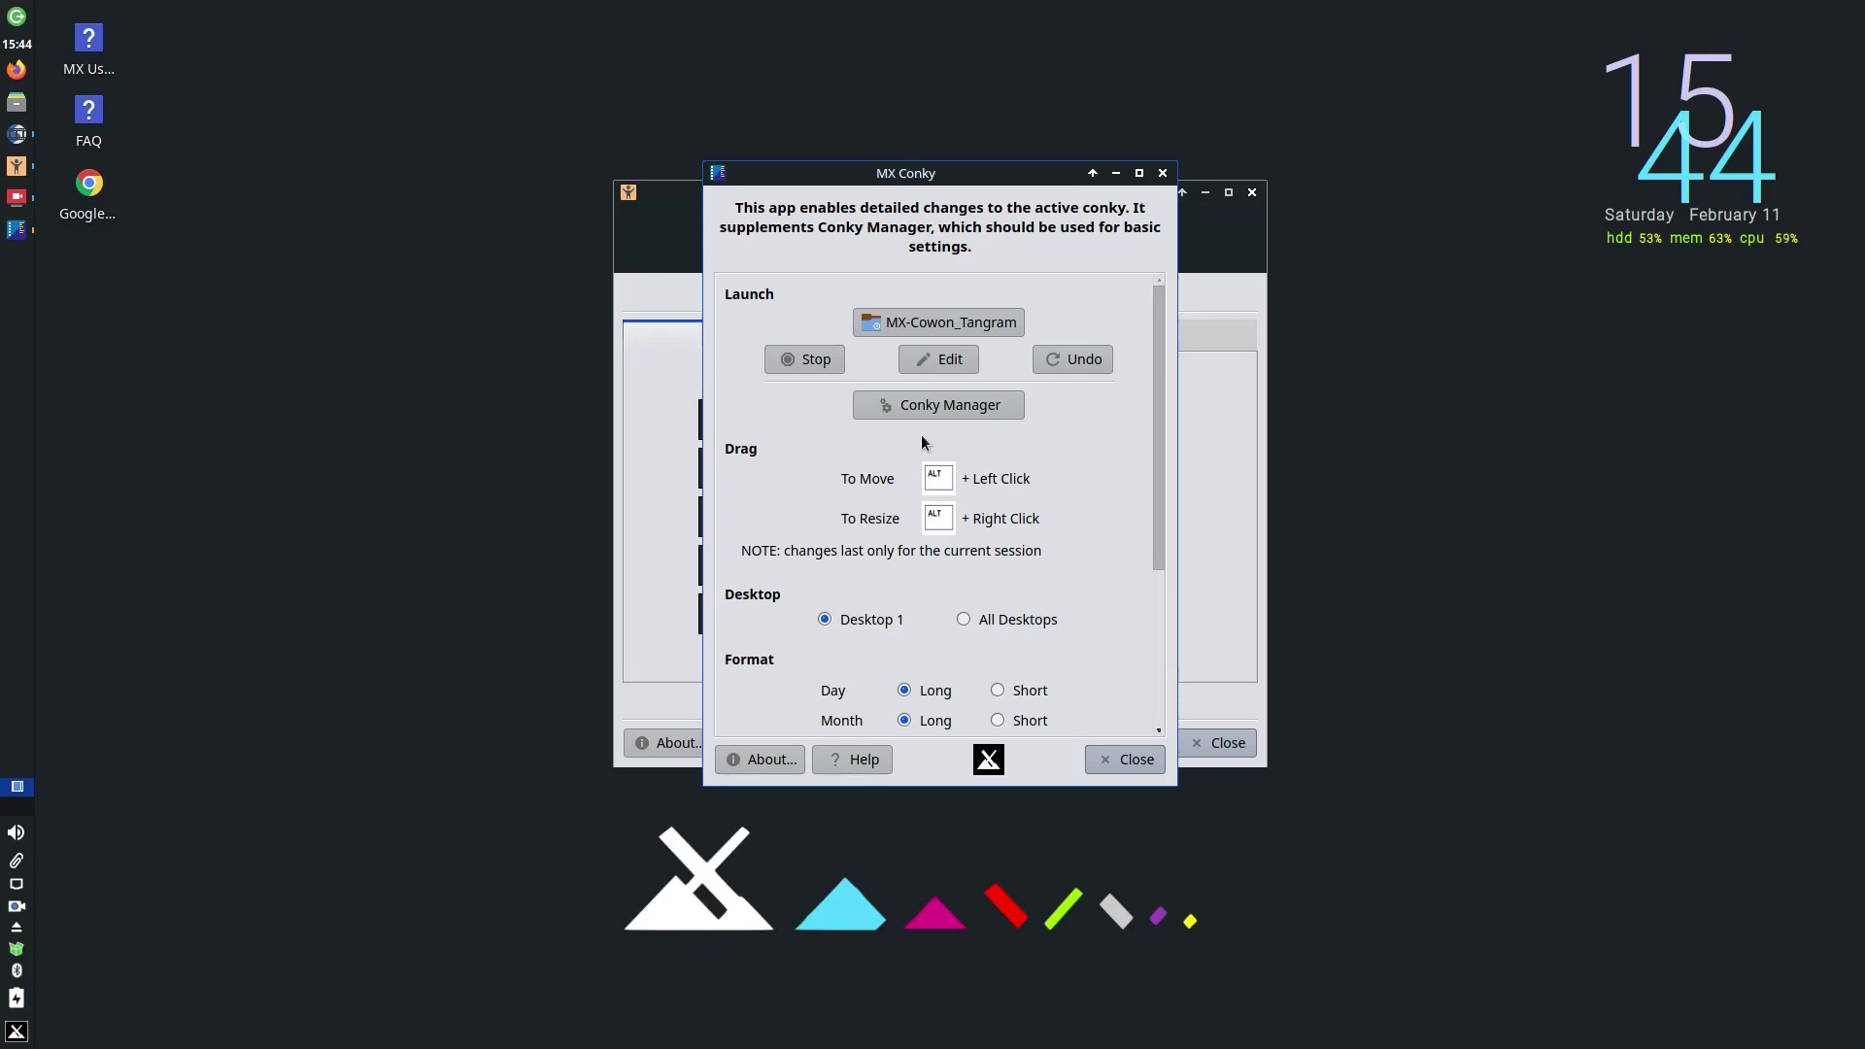
Open Conky Manager, turn off the MX-Cowon_Tangram clock and preview its .bak variant
{"action": "left_click", "coordinate": [921, 405]}
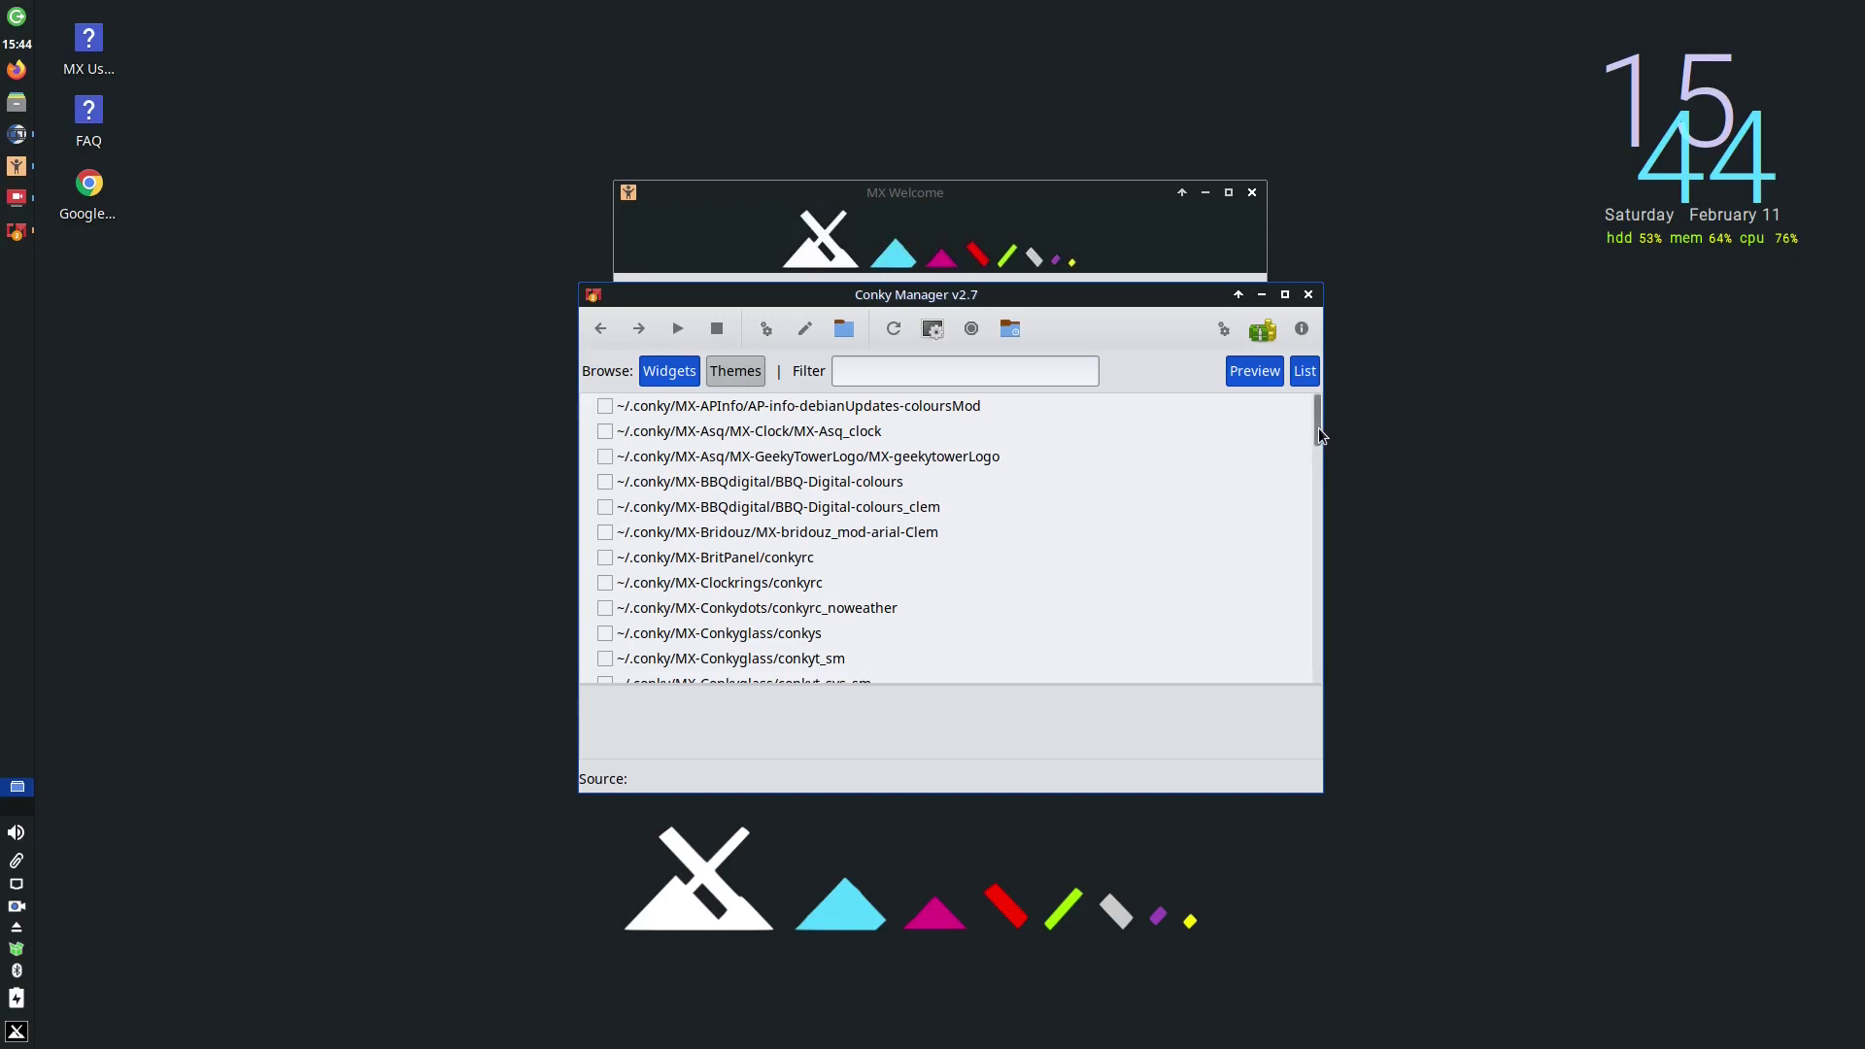
{"action": "left_click_drag", "start_coordinate": [1320, 424], "coordinate": [1321, 495]}
{"action": "scroll", "coordinate": [1320, 498], "scroll_direction": "down", "scroll_amount": 3}
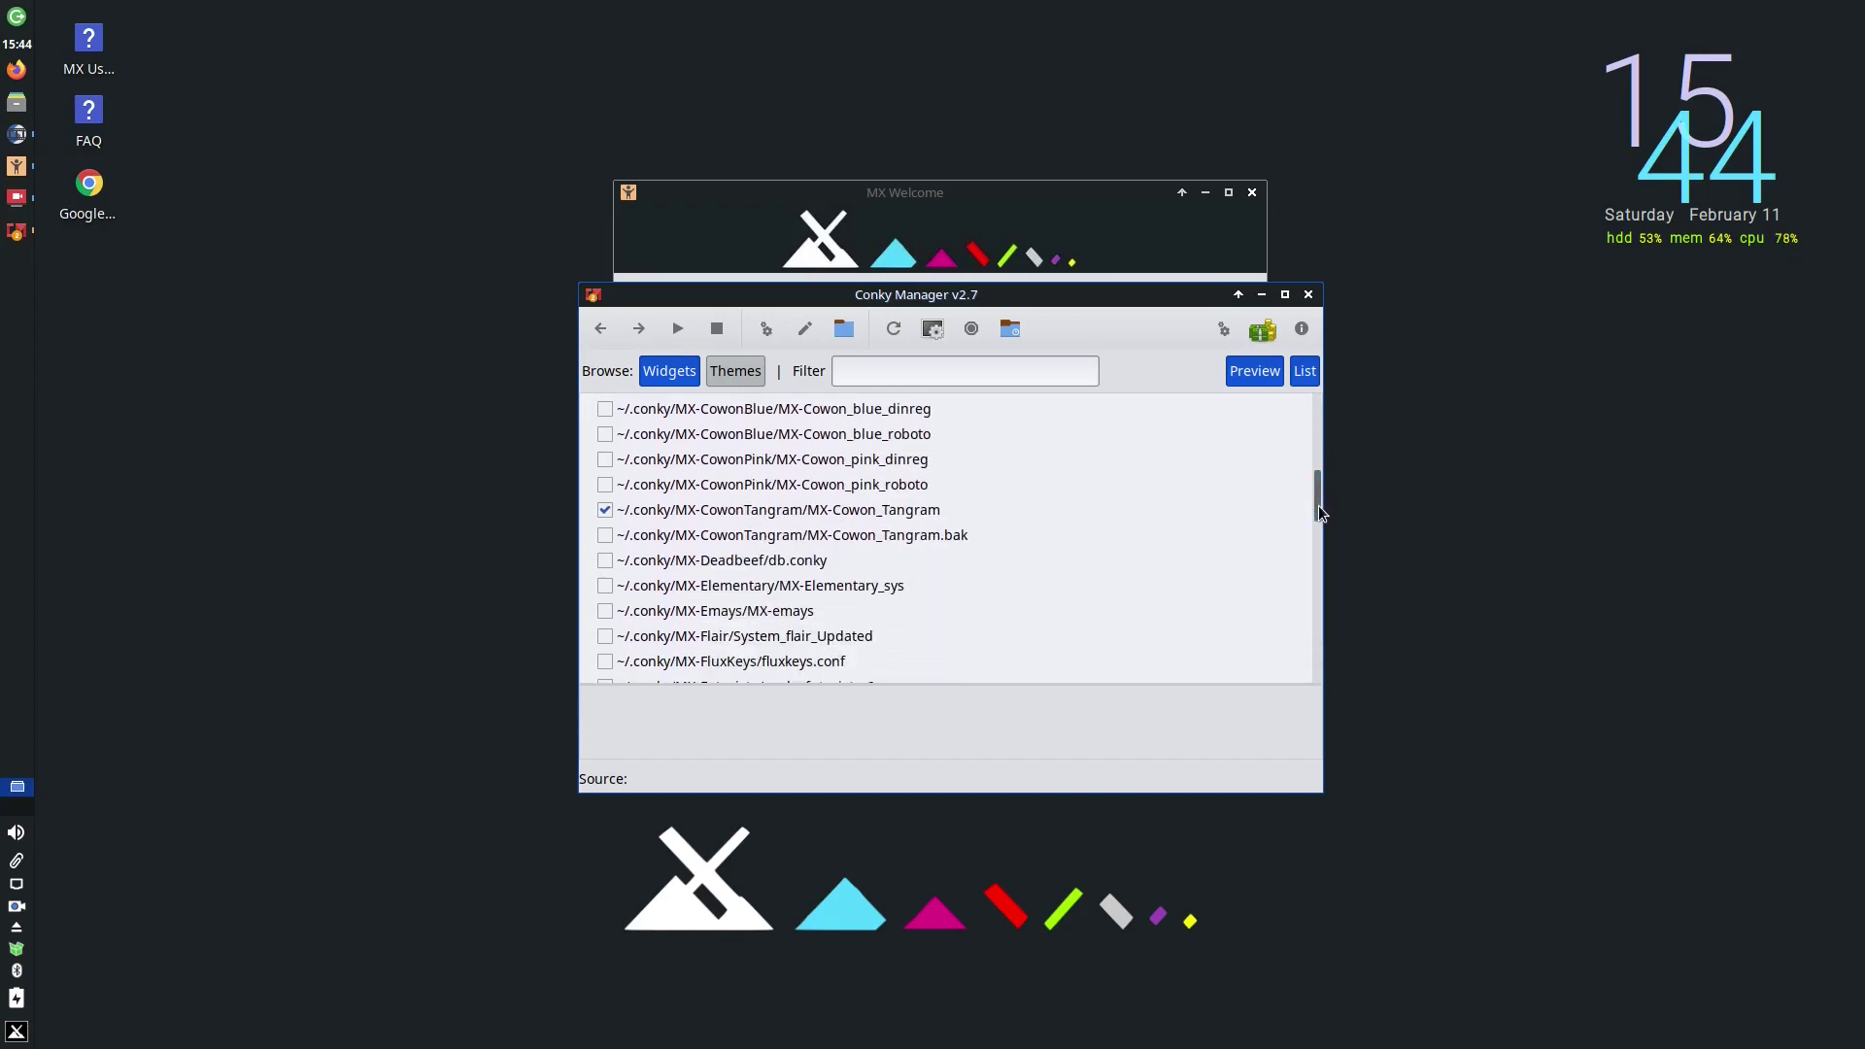
{"action": "left_click", "coordinate": [605, 518]}
{"action": "left_click", "coordinate": [604, 512]}
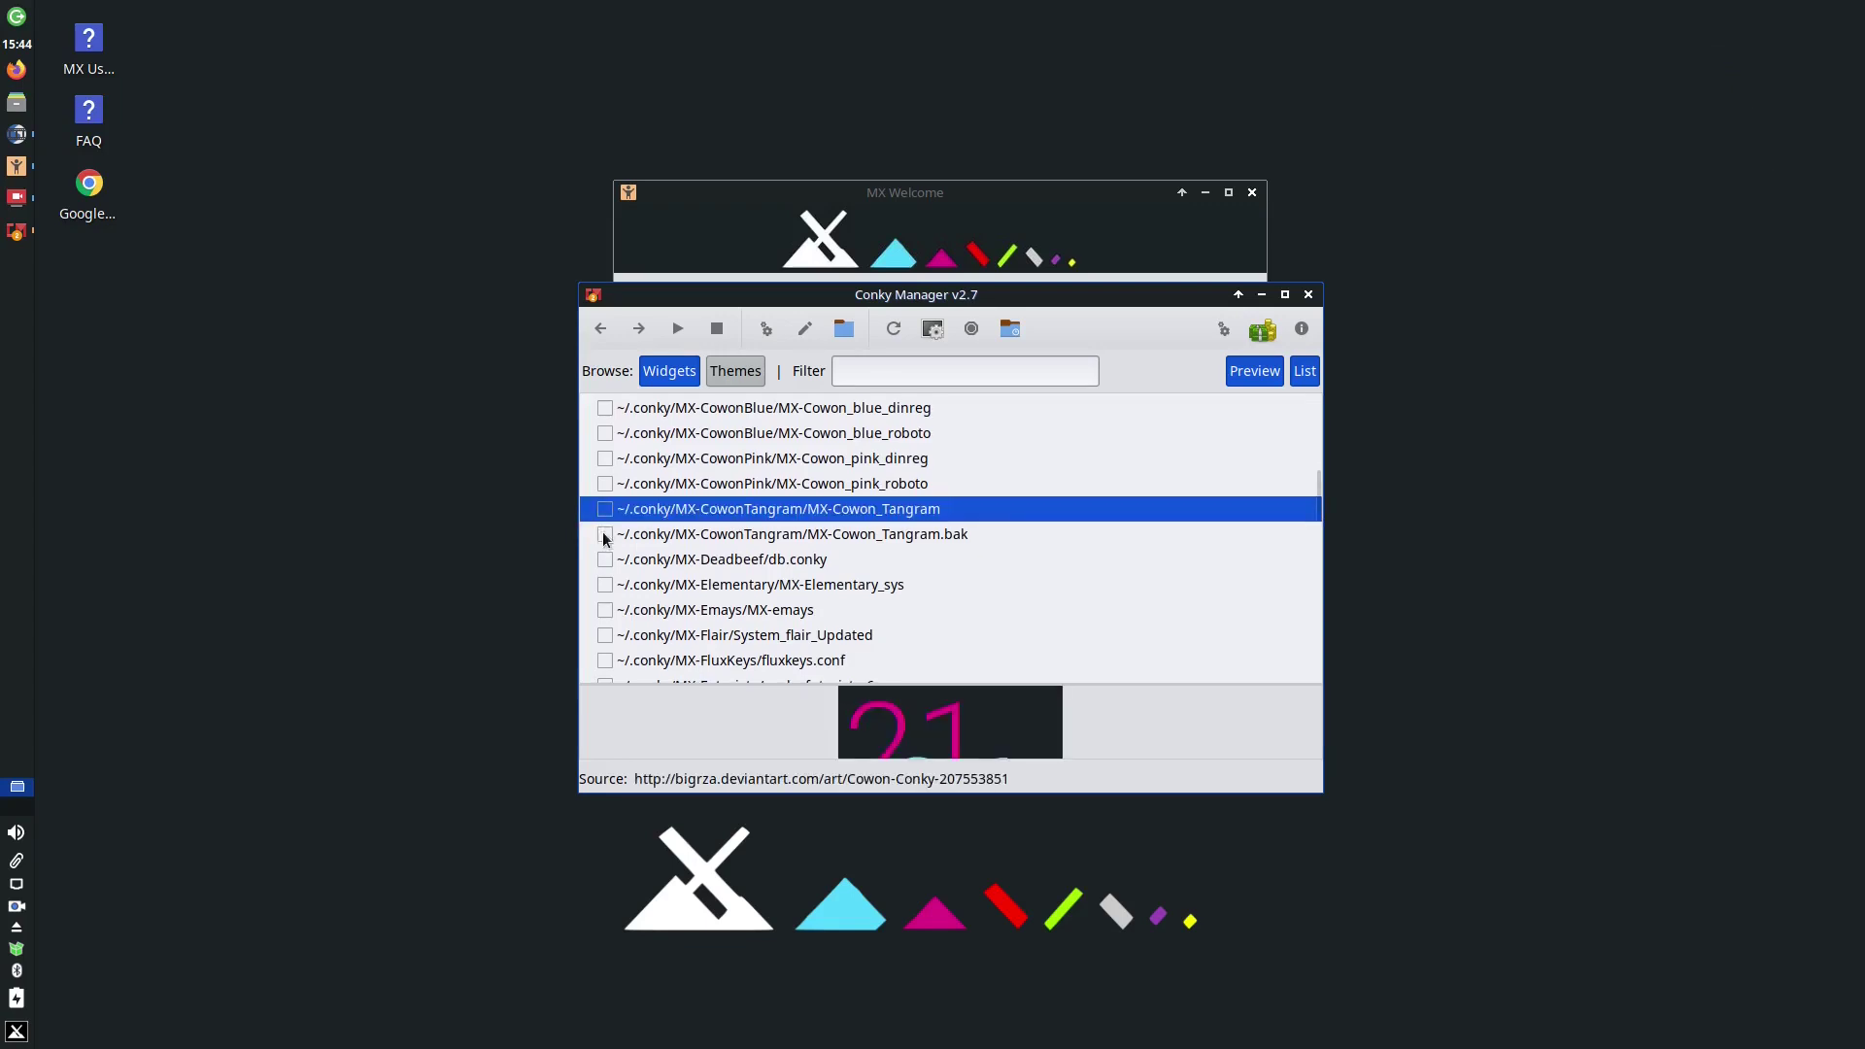
{"action": "left_click", "coordinate": [604, 533]}
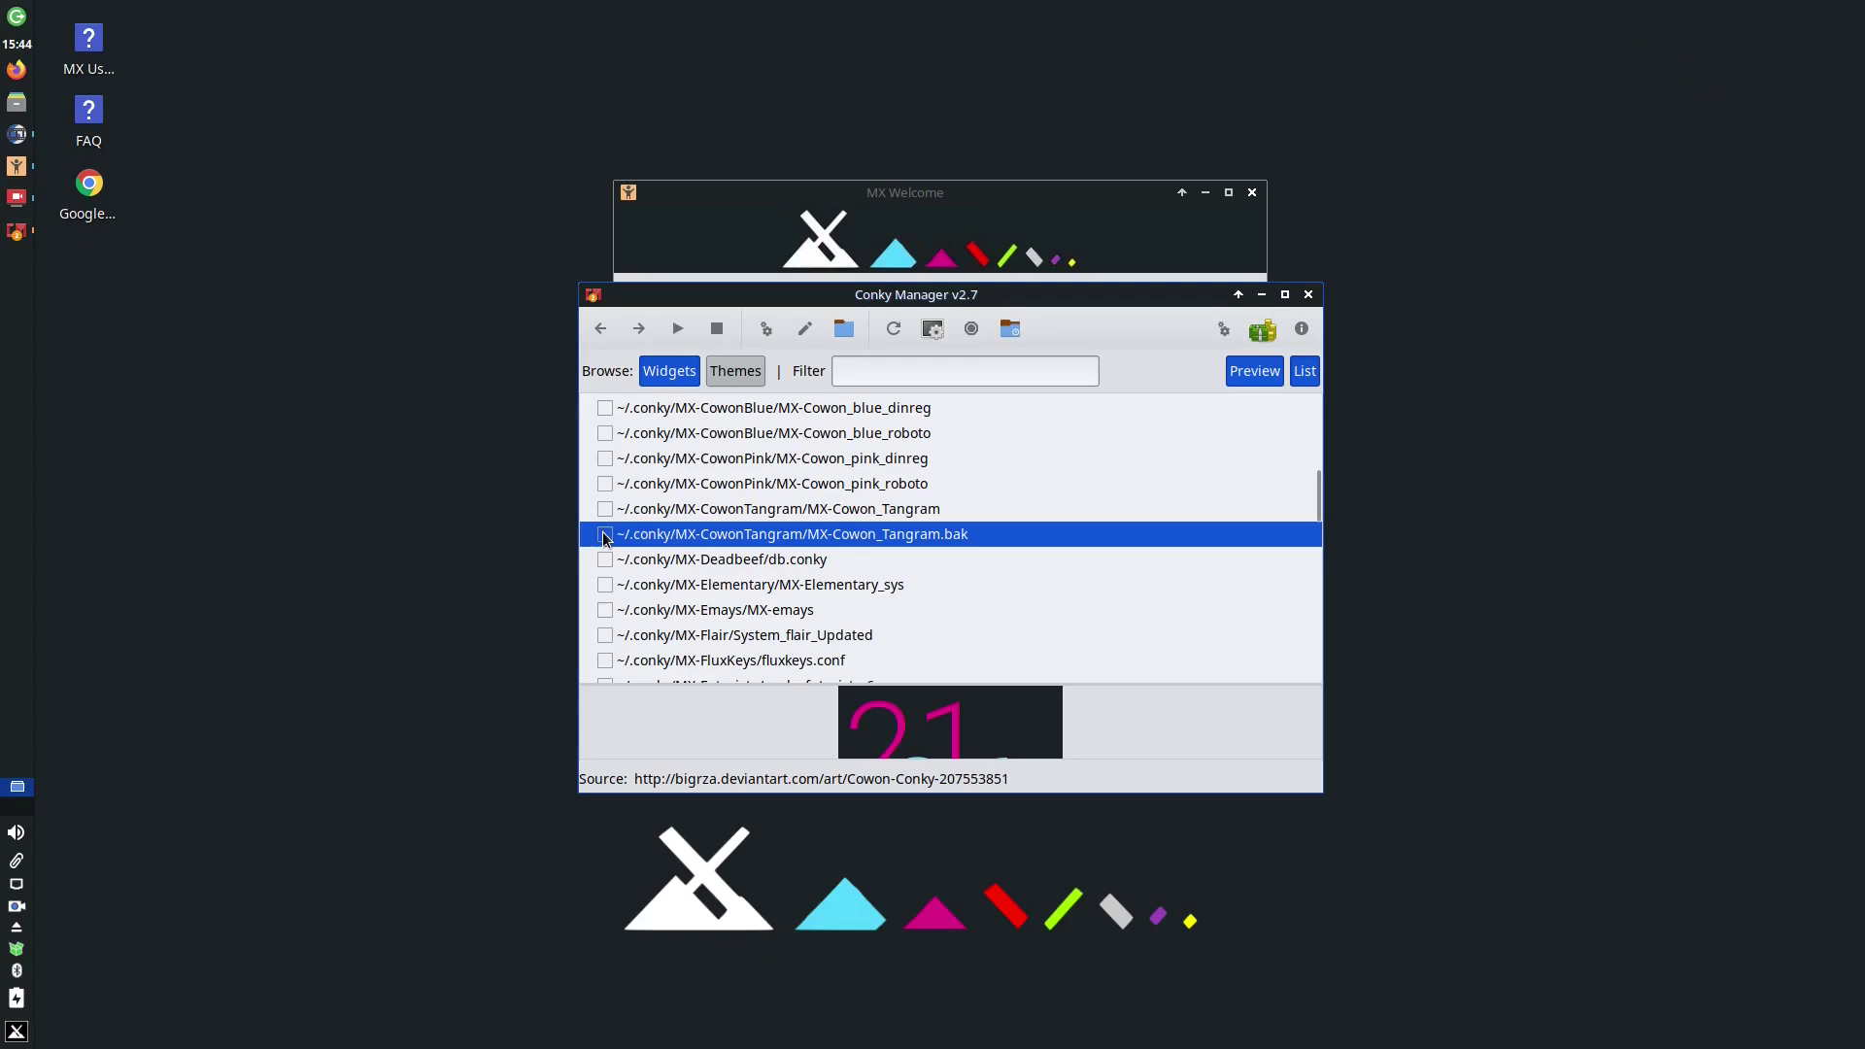
Test the Conkydots, Conkyglass and MX-Cowon_more_sys widgets, switching each off again
{"action": "scroll", "coordinate": [1313, 498], "scroll_direction": "up", "scroll_amount": 5}
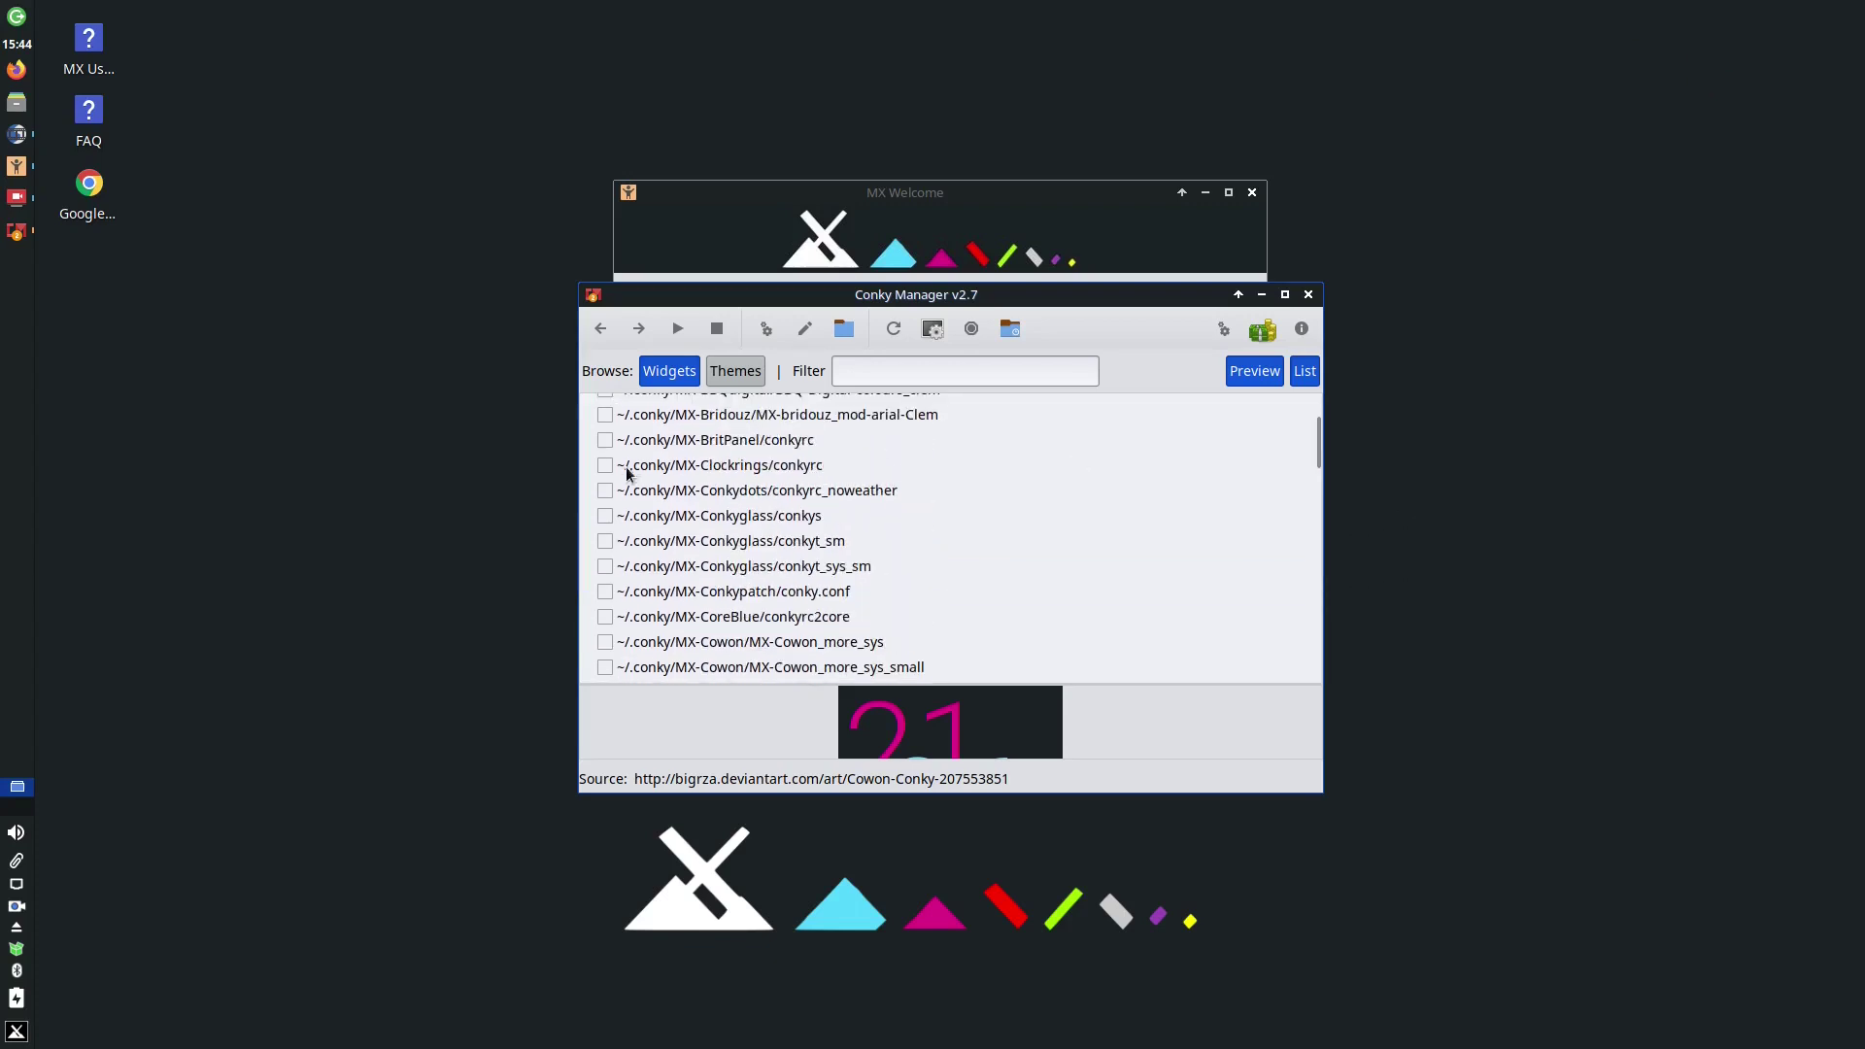
{"action": "left_click", "coordinate": [604, 490]}
{"action": "left_click", "coordinate": [604, 492]}
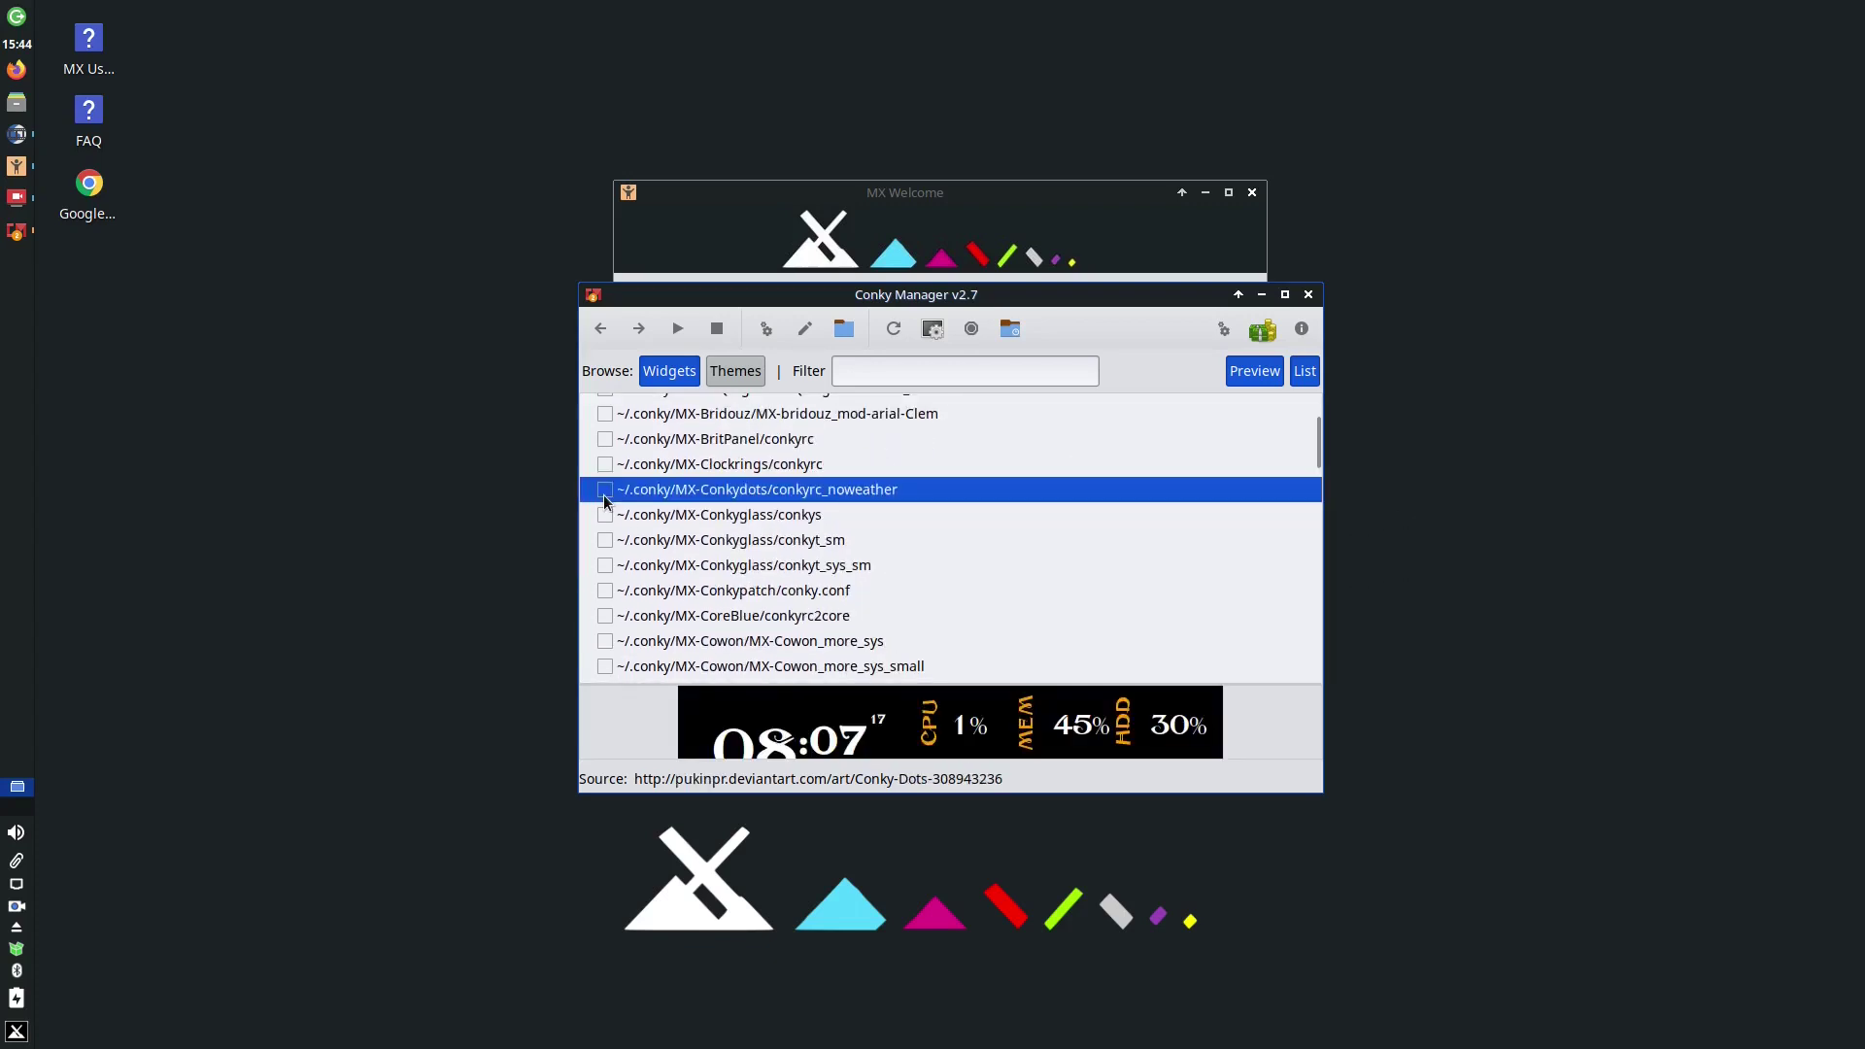
{"action": "left_click", "coordinate": [604, 516]}
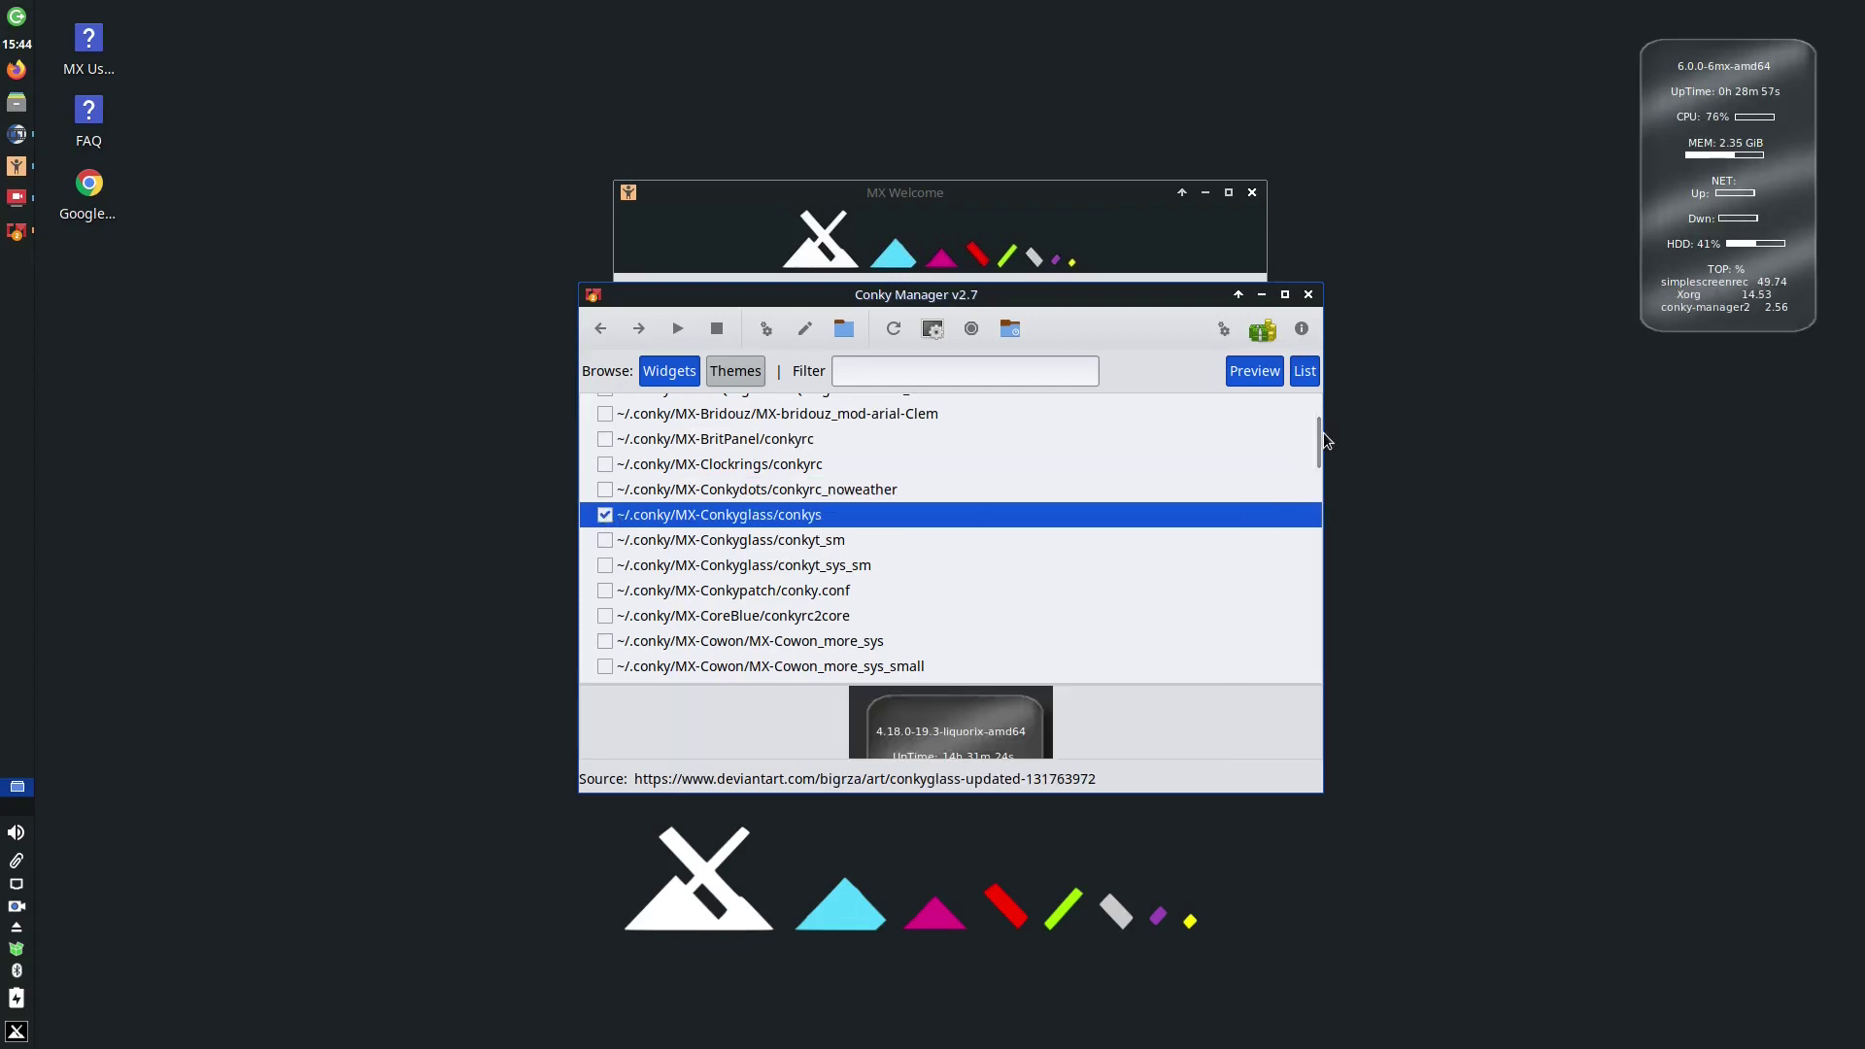
{"action": "left_click", "coordinate": [610, 522]}
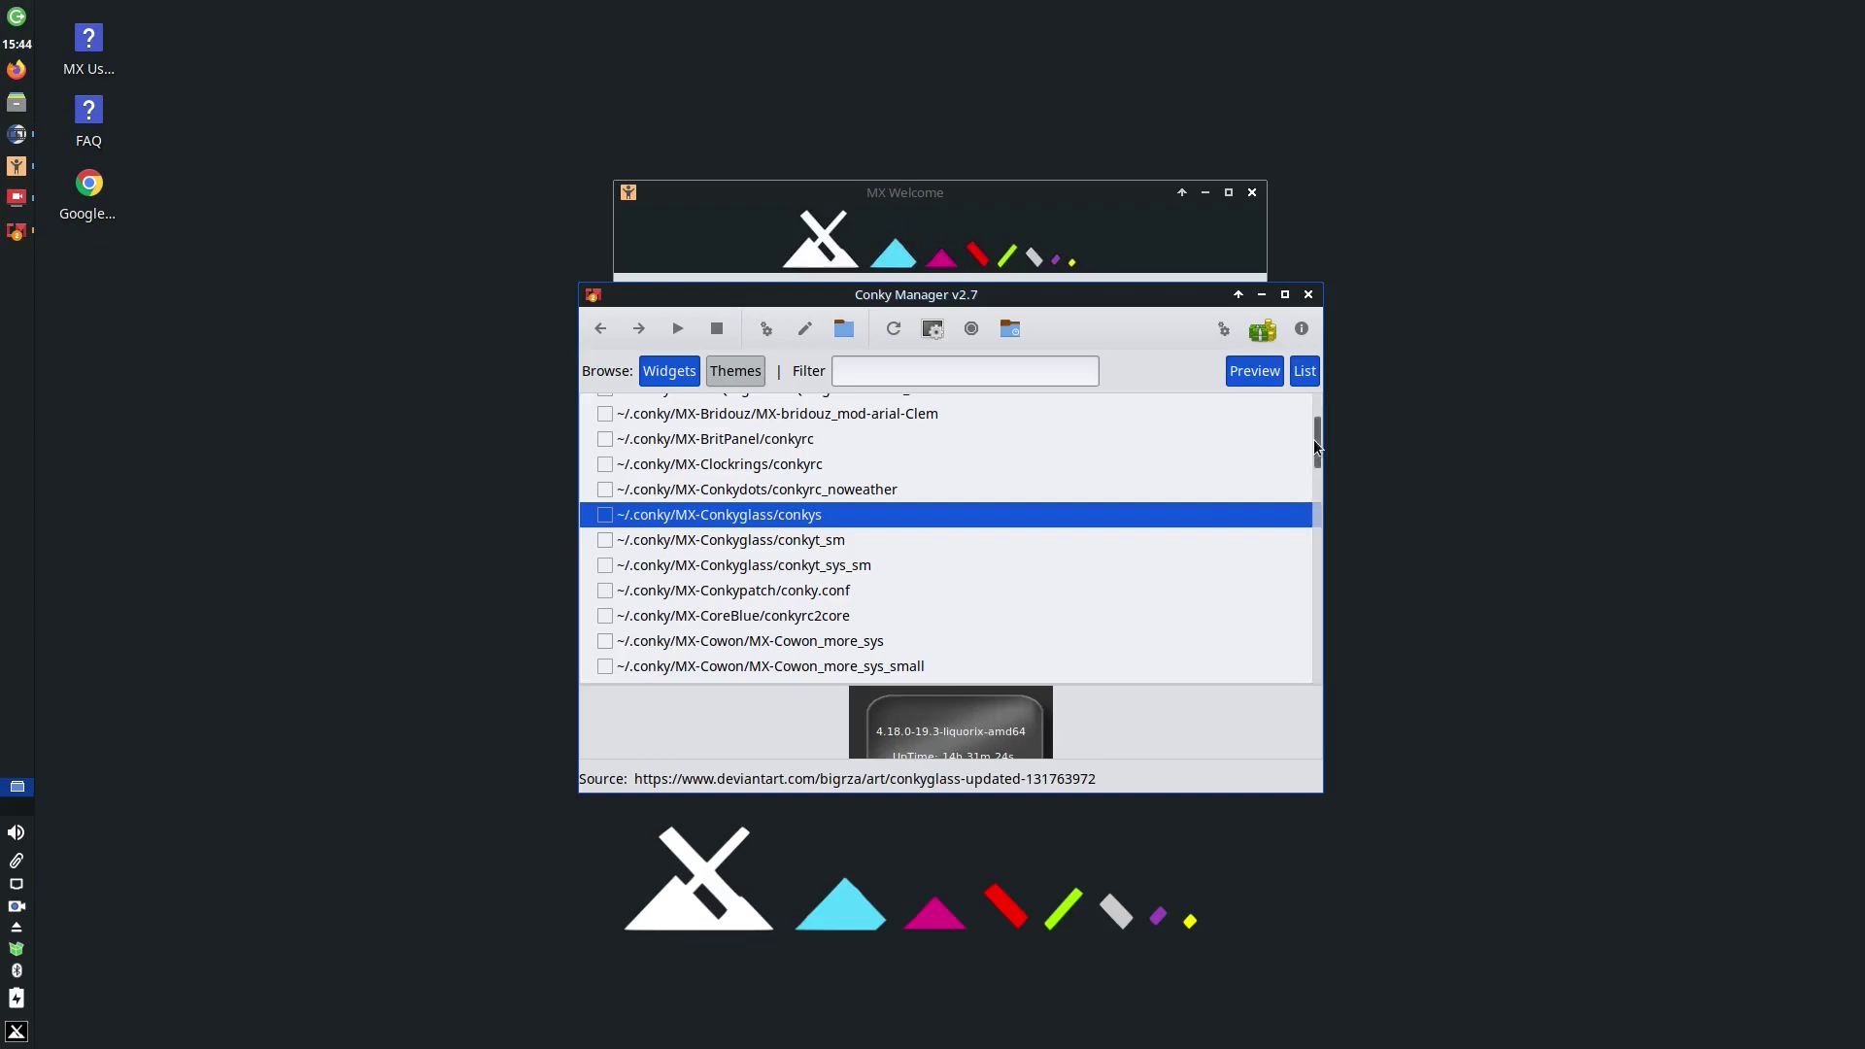
{"action": "scroll", "coordinate": [1310, 442], "scroll_direction": "down", "scroll_amount": 2}
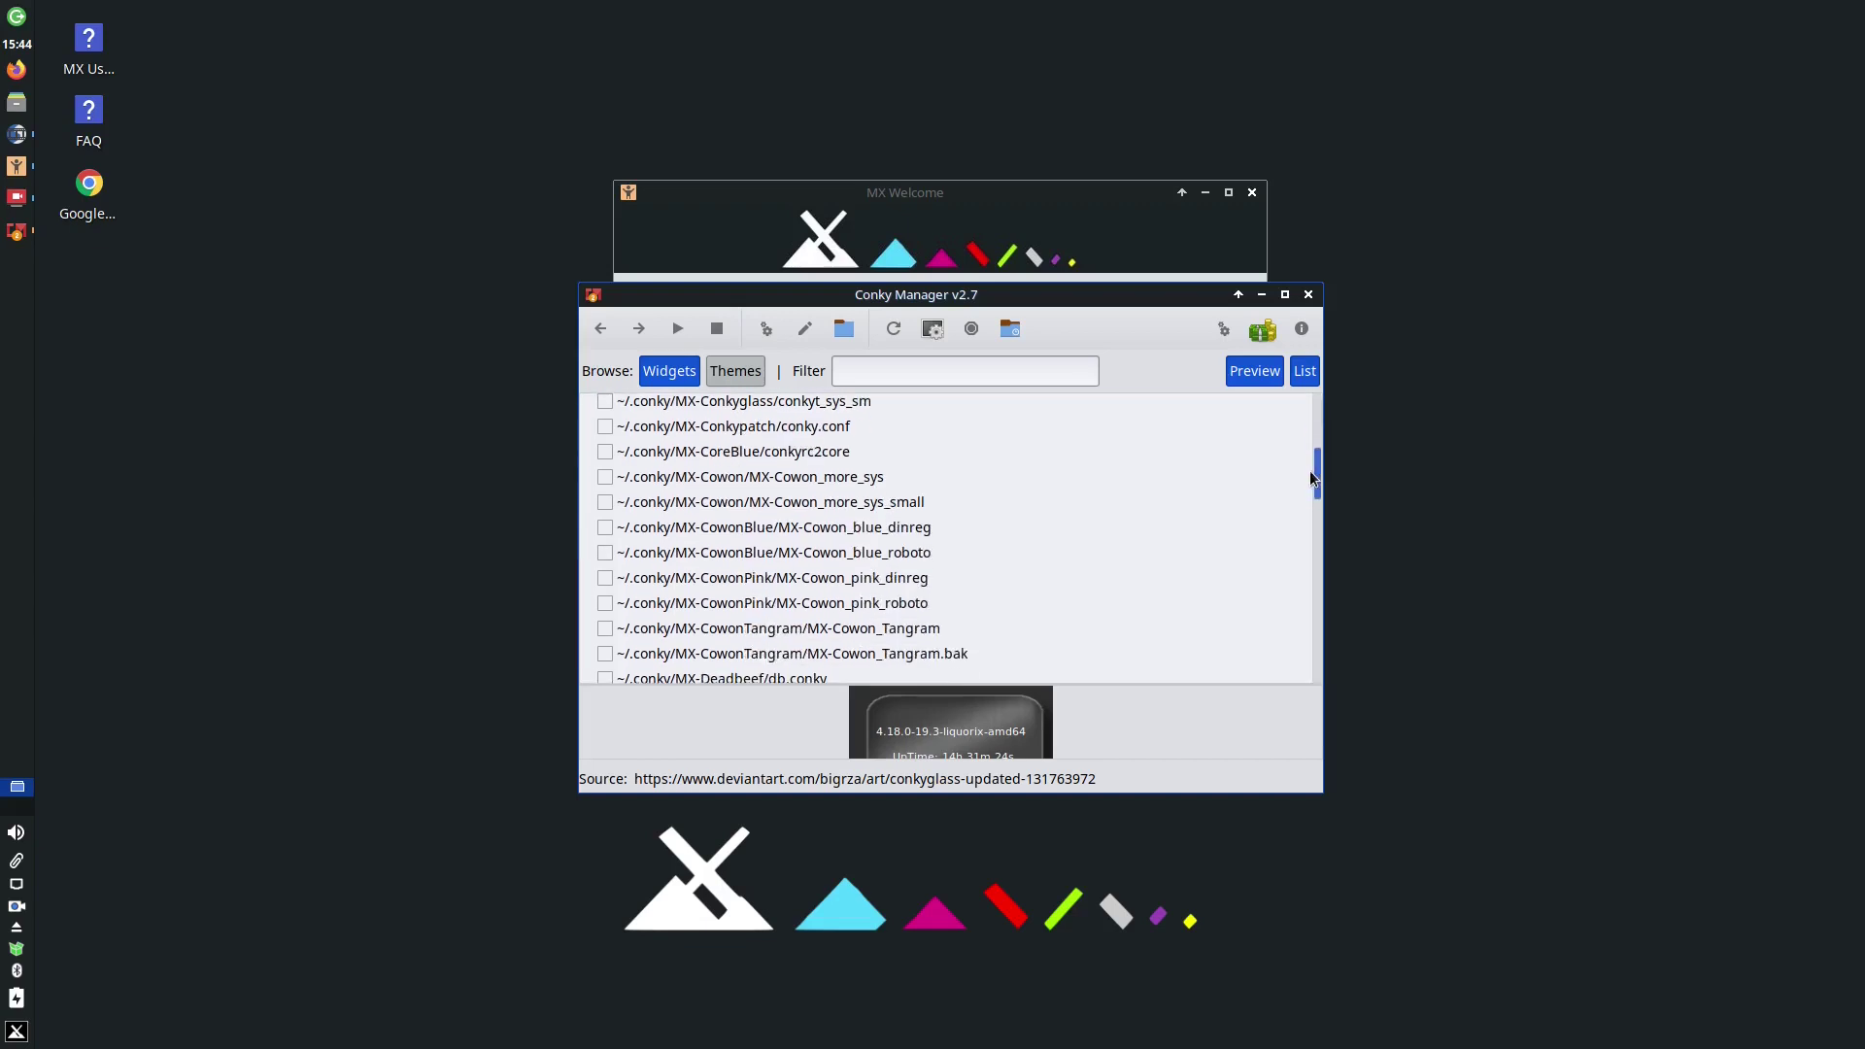
{"action": "left_click", "coordinate": [604, 478]}
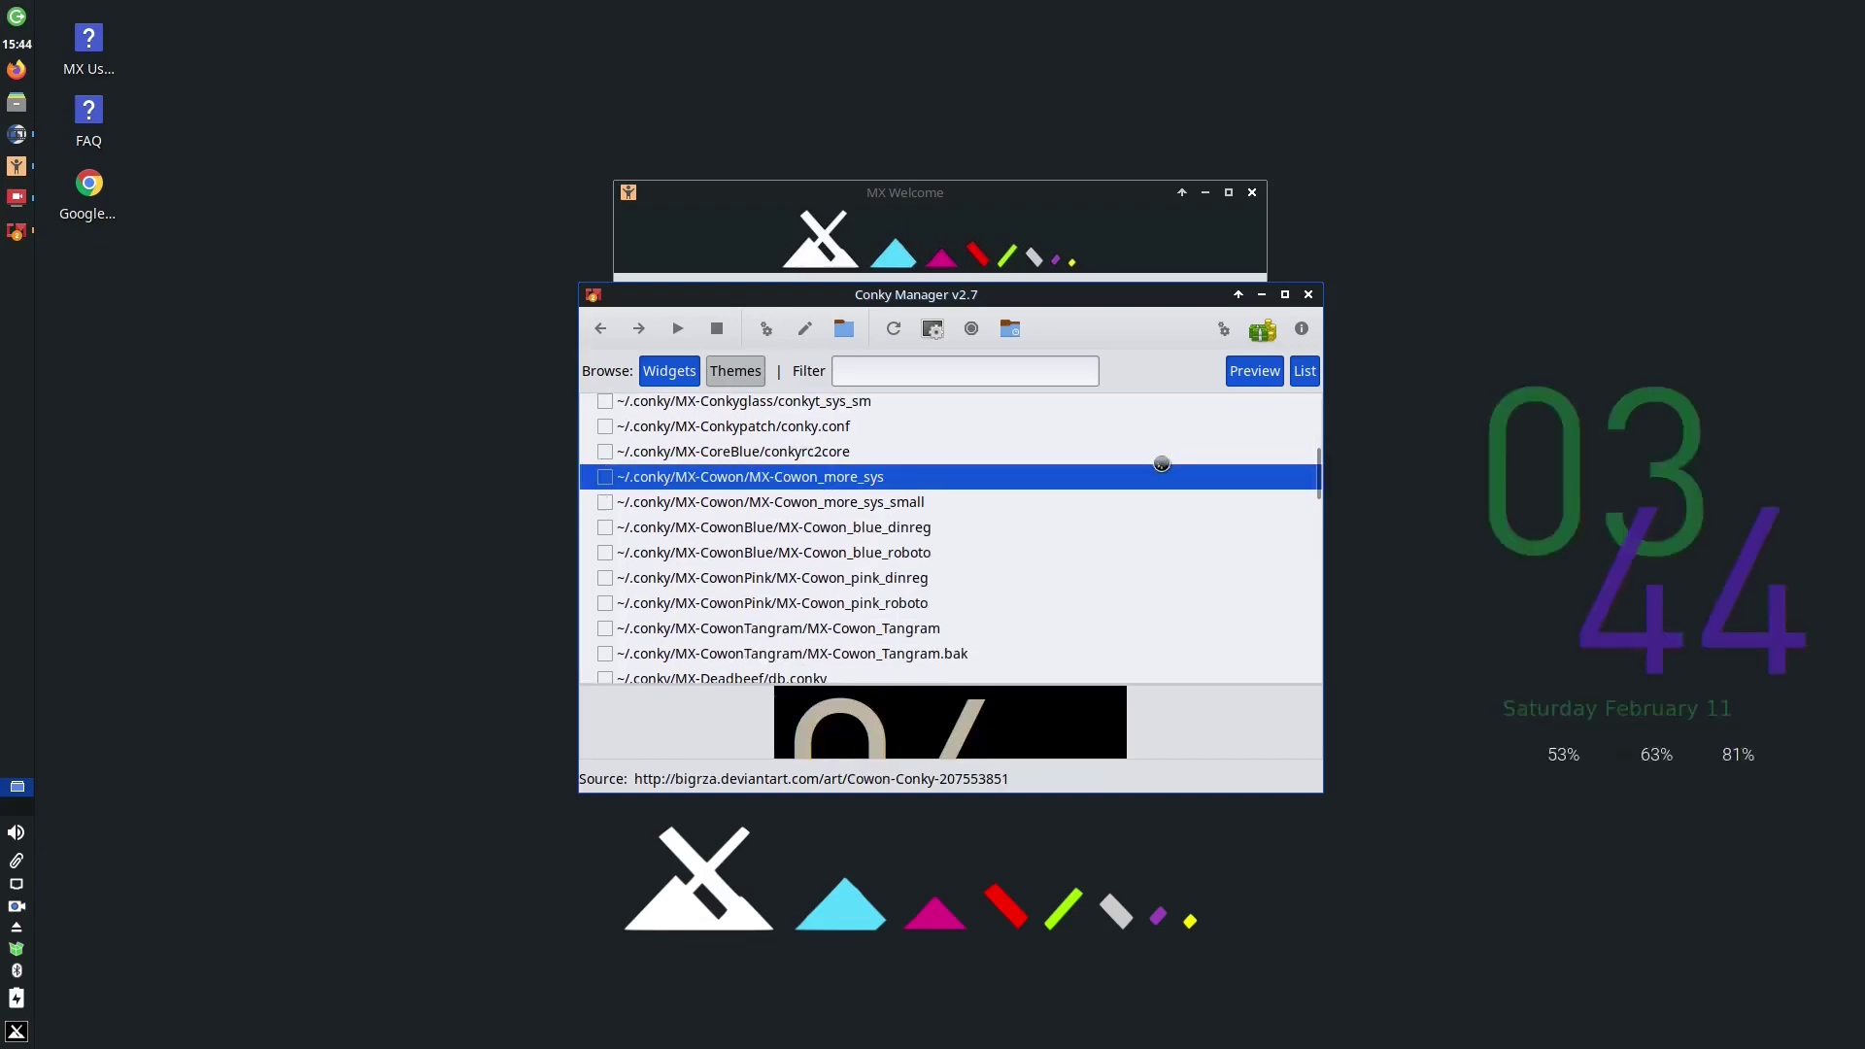
{"action": "left_click", "coordinate": [605, 477]}
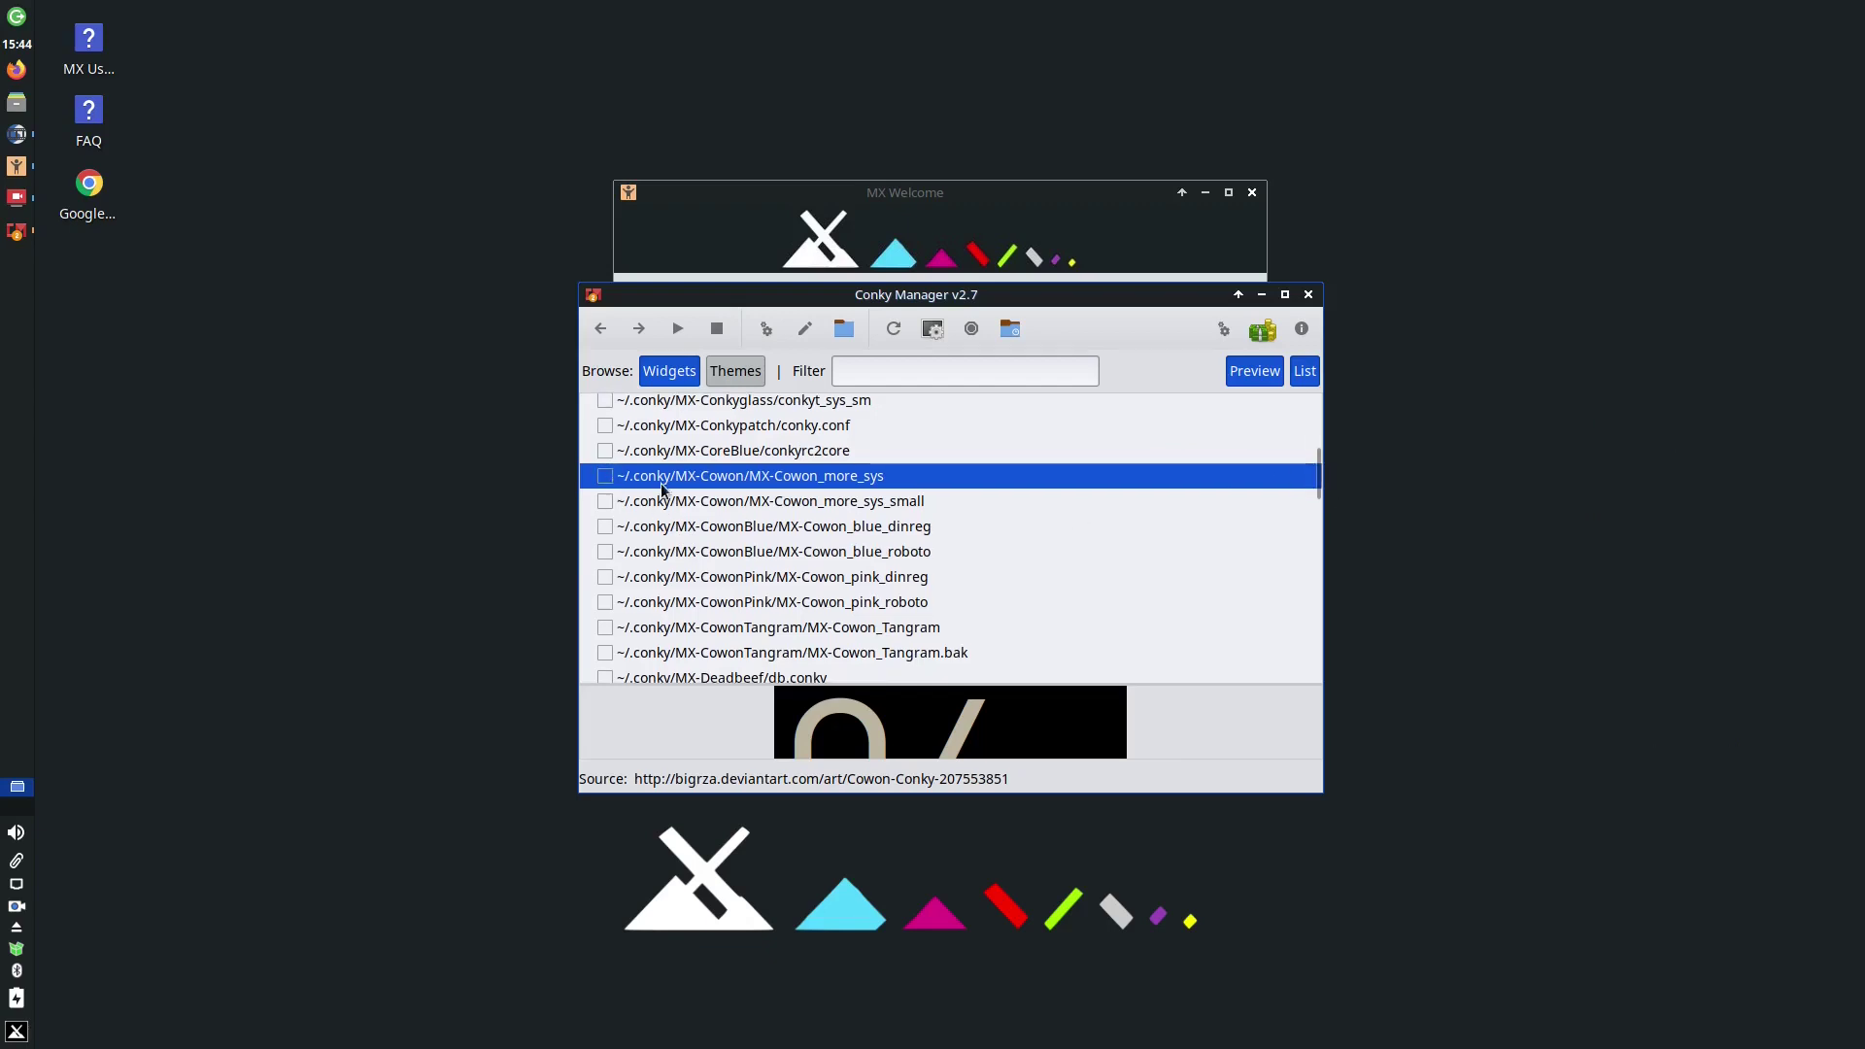
Try the Deadbeef and MX-Elementary_sys widgets, then enable MX-Futuriste/conky-futuriste-6
{"action": "left_click_drag", "start_coordinate": [1319, 484], "coordinate": [1320, 513]}
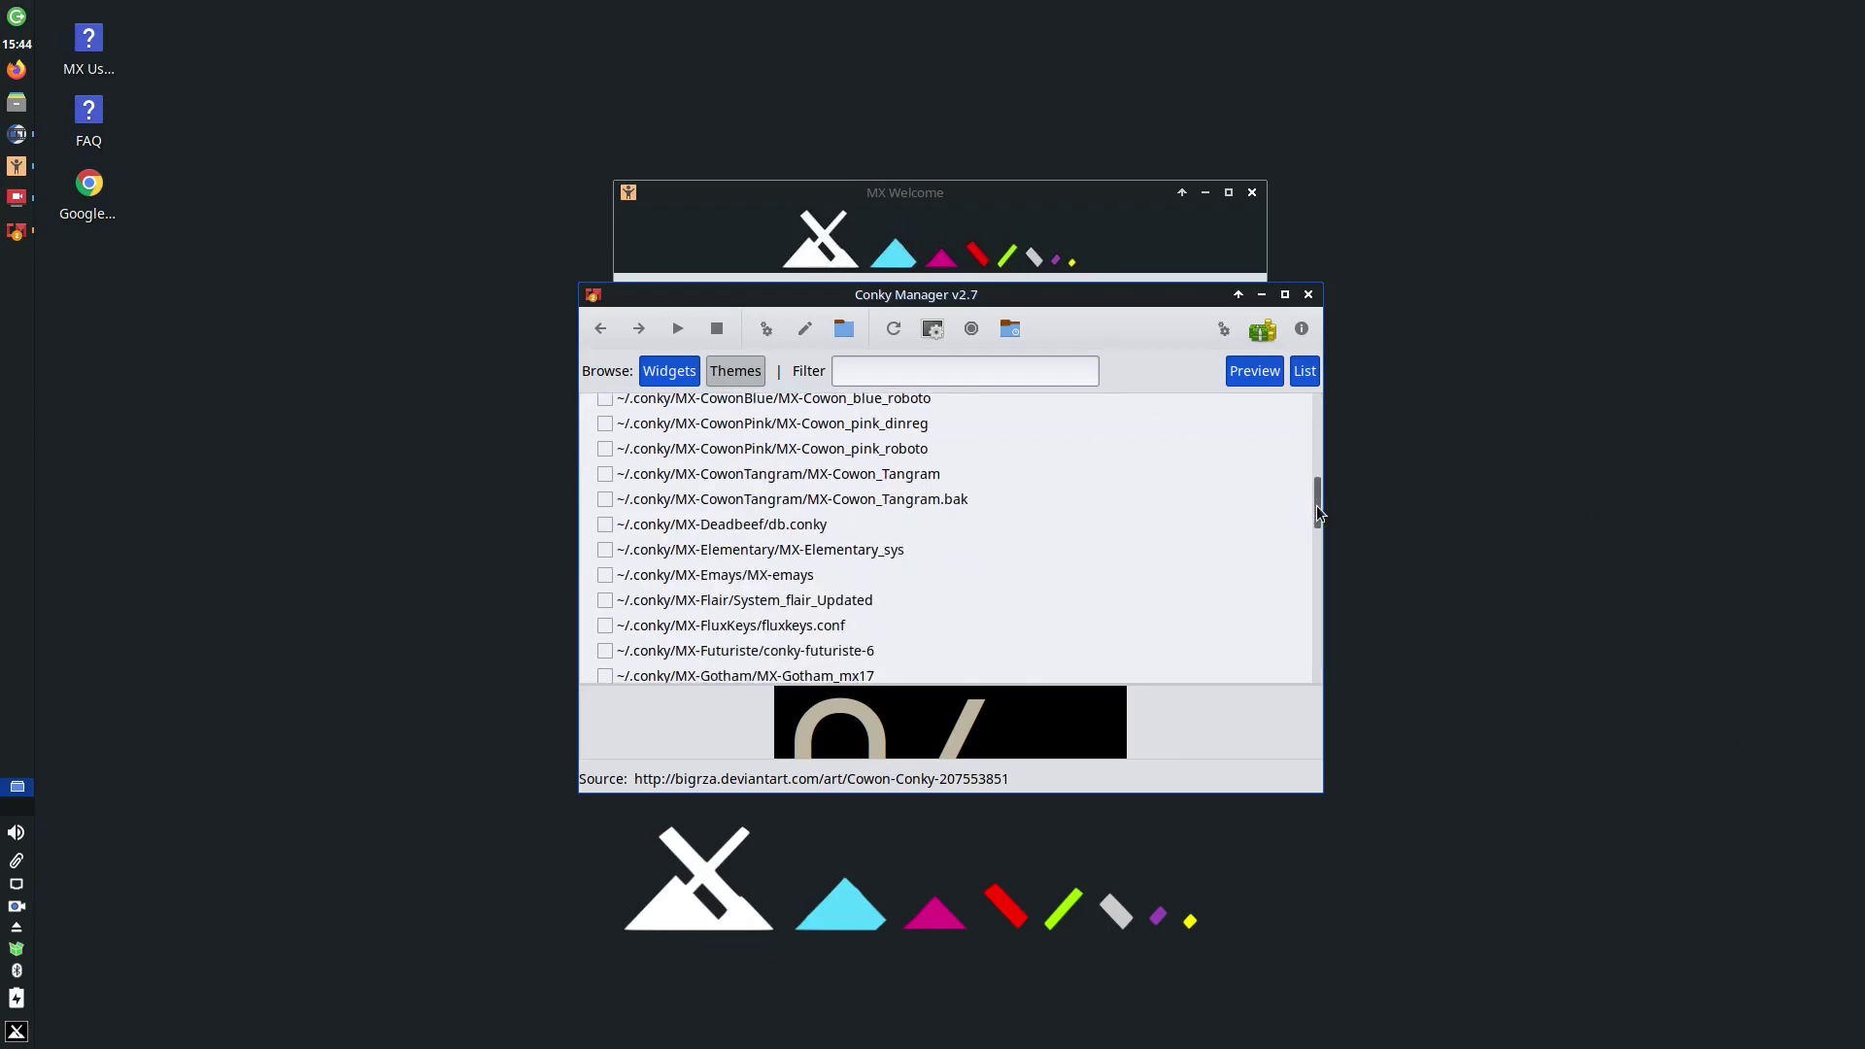
{"action": "left_click", "coordinate": [602, 526]}
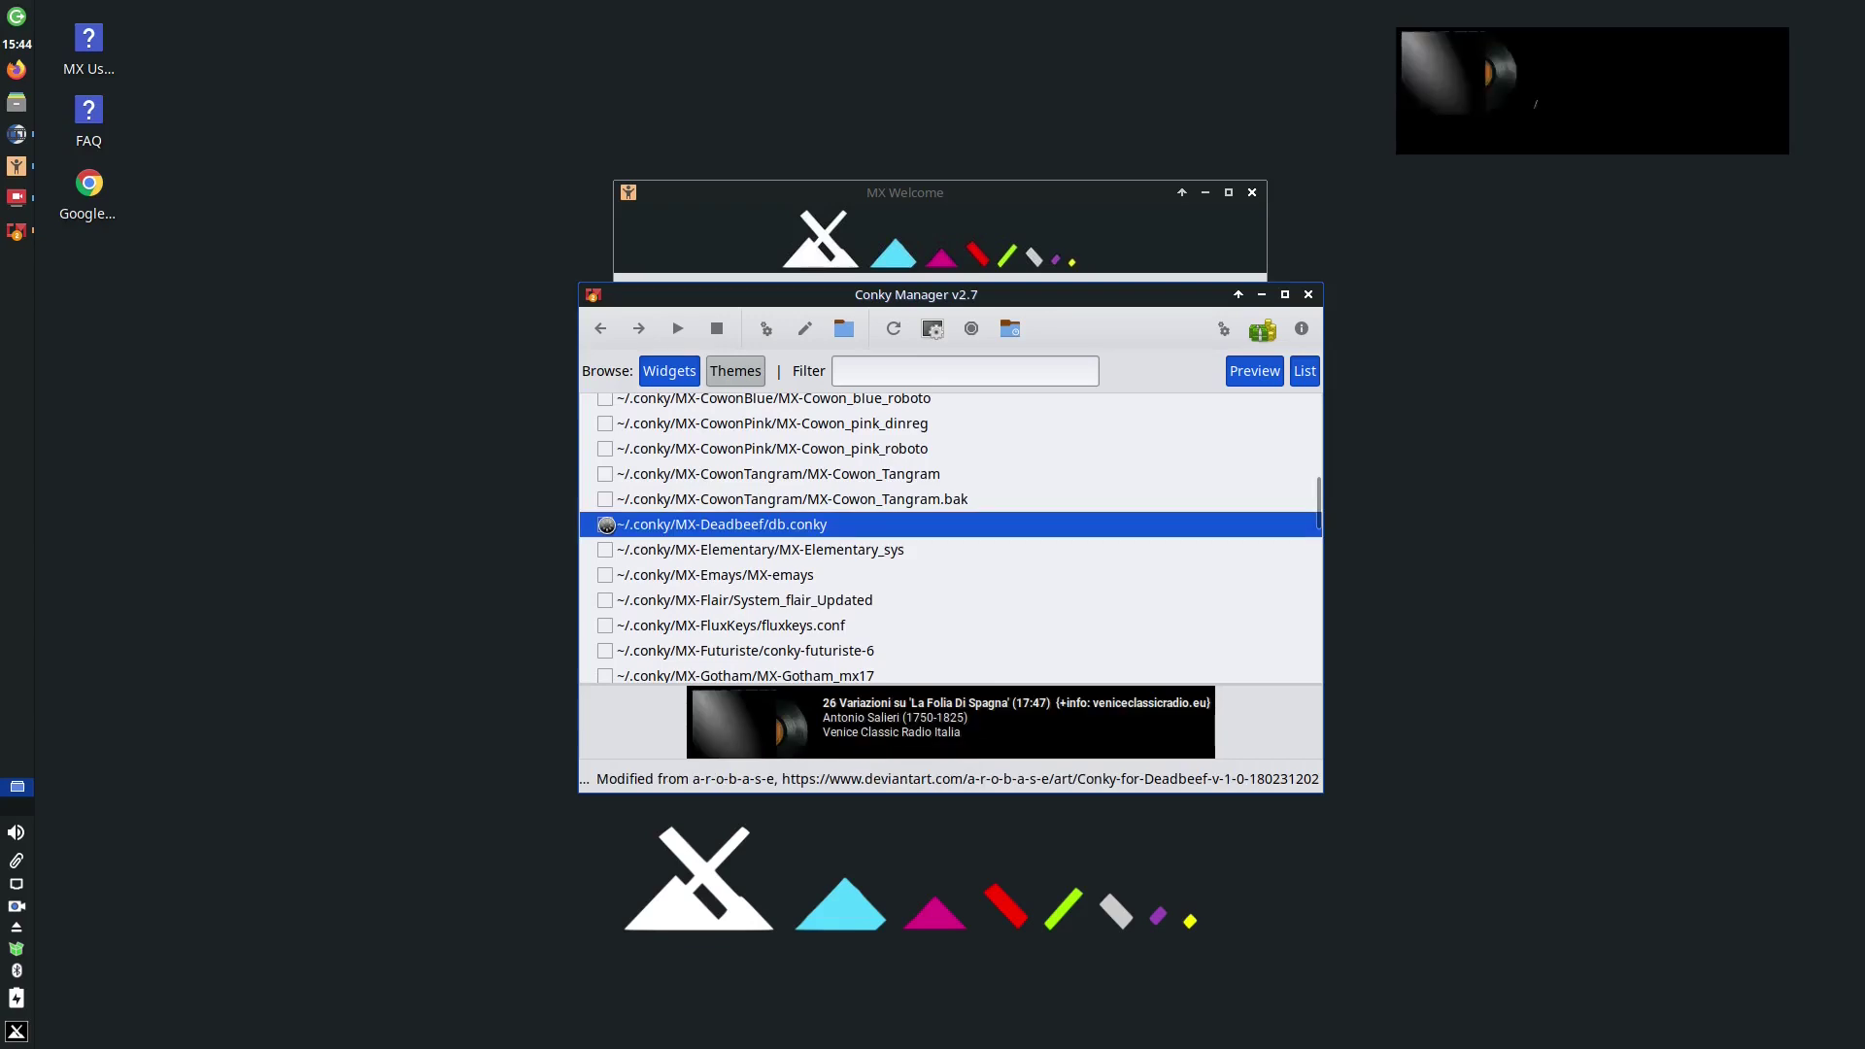
{"action": "left_click", "coordinate": [604, 525]}
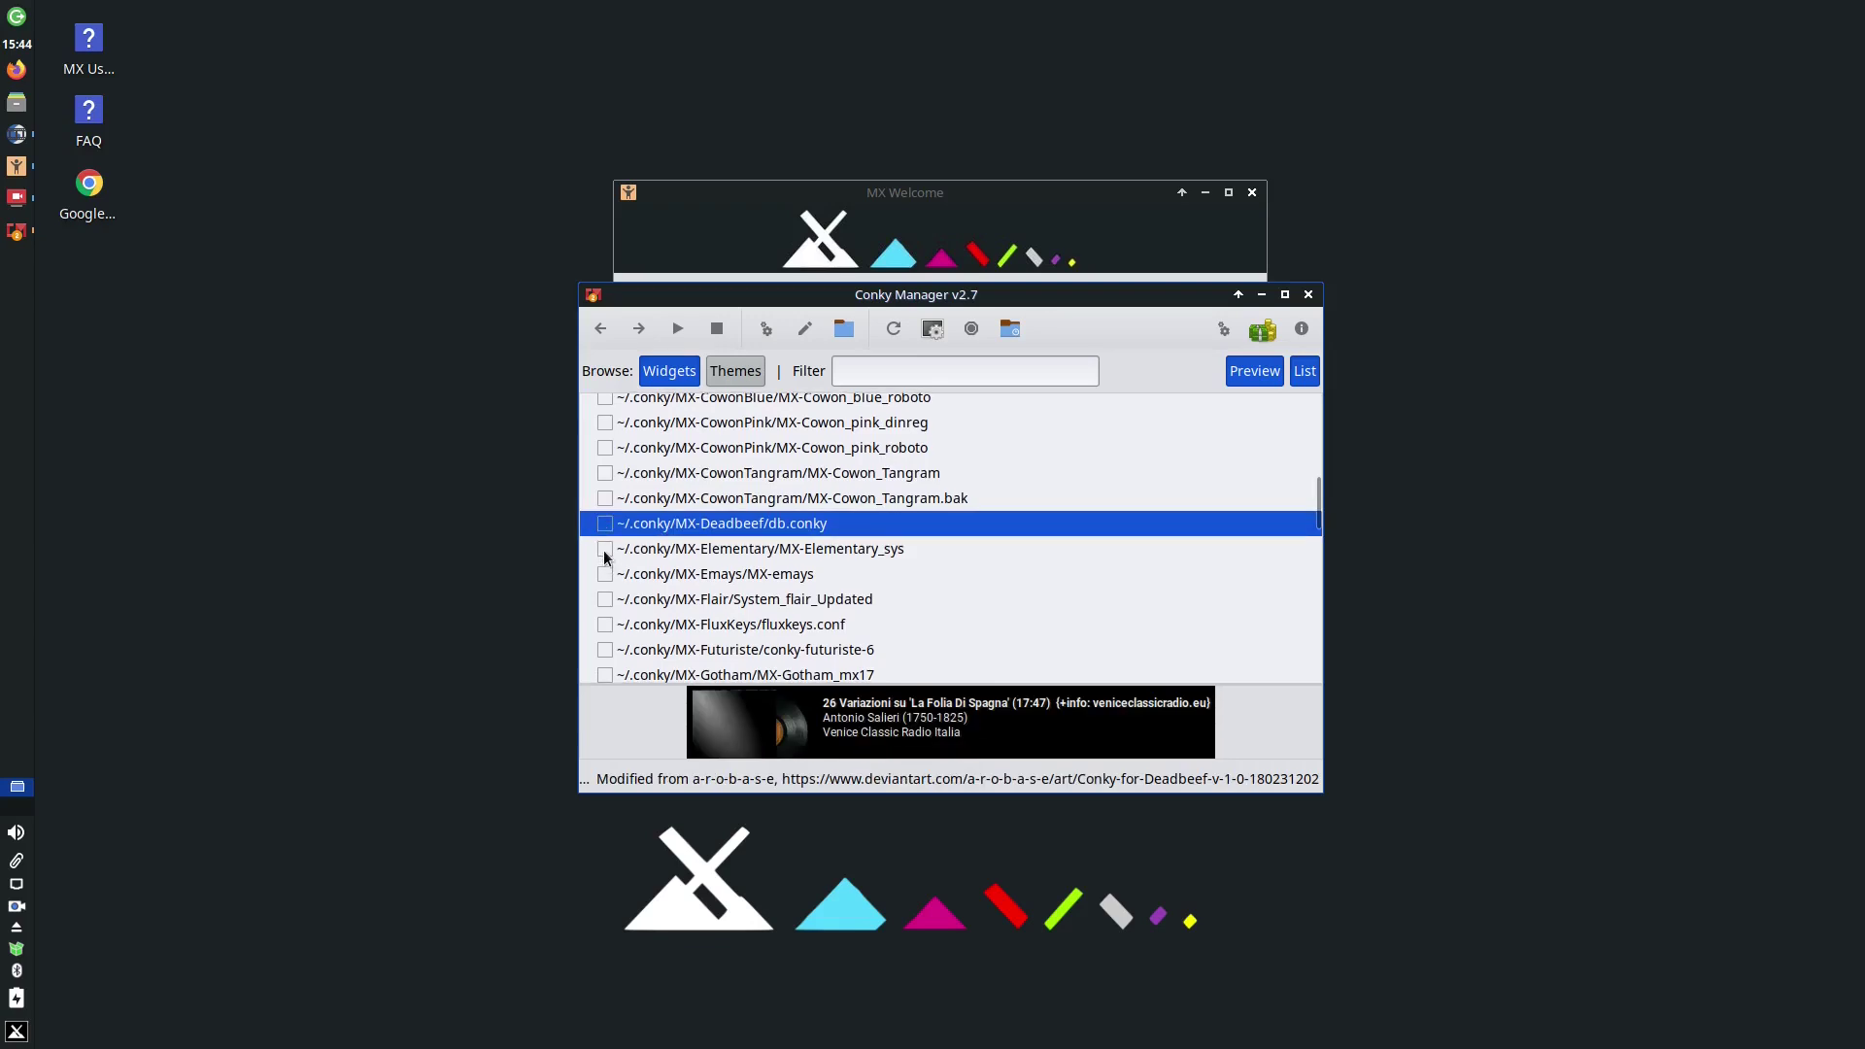
{"action": "left_click", "coordinate": [604, 550]}
{"action": "left_click", "coordinate": [604, 550]}
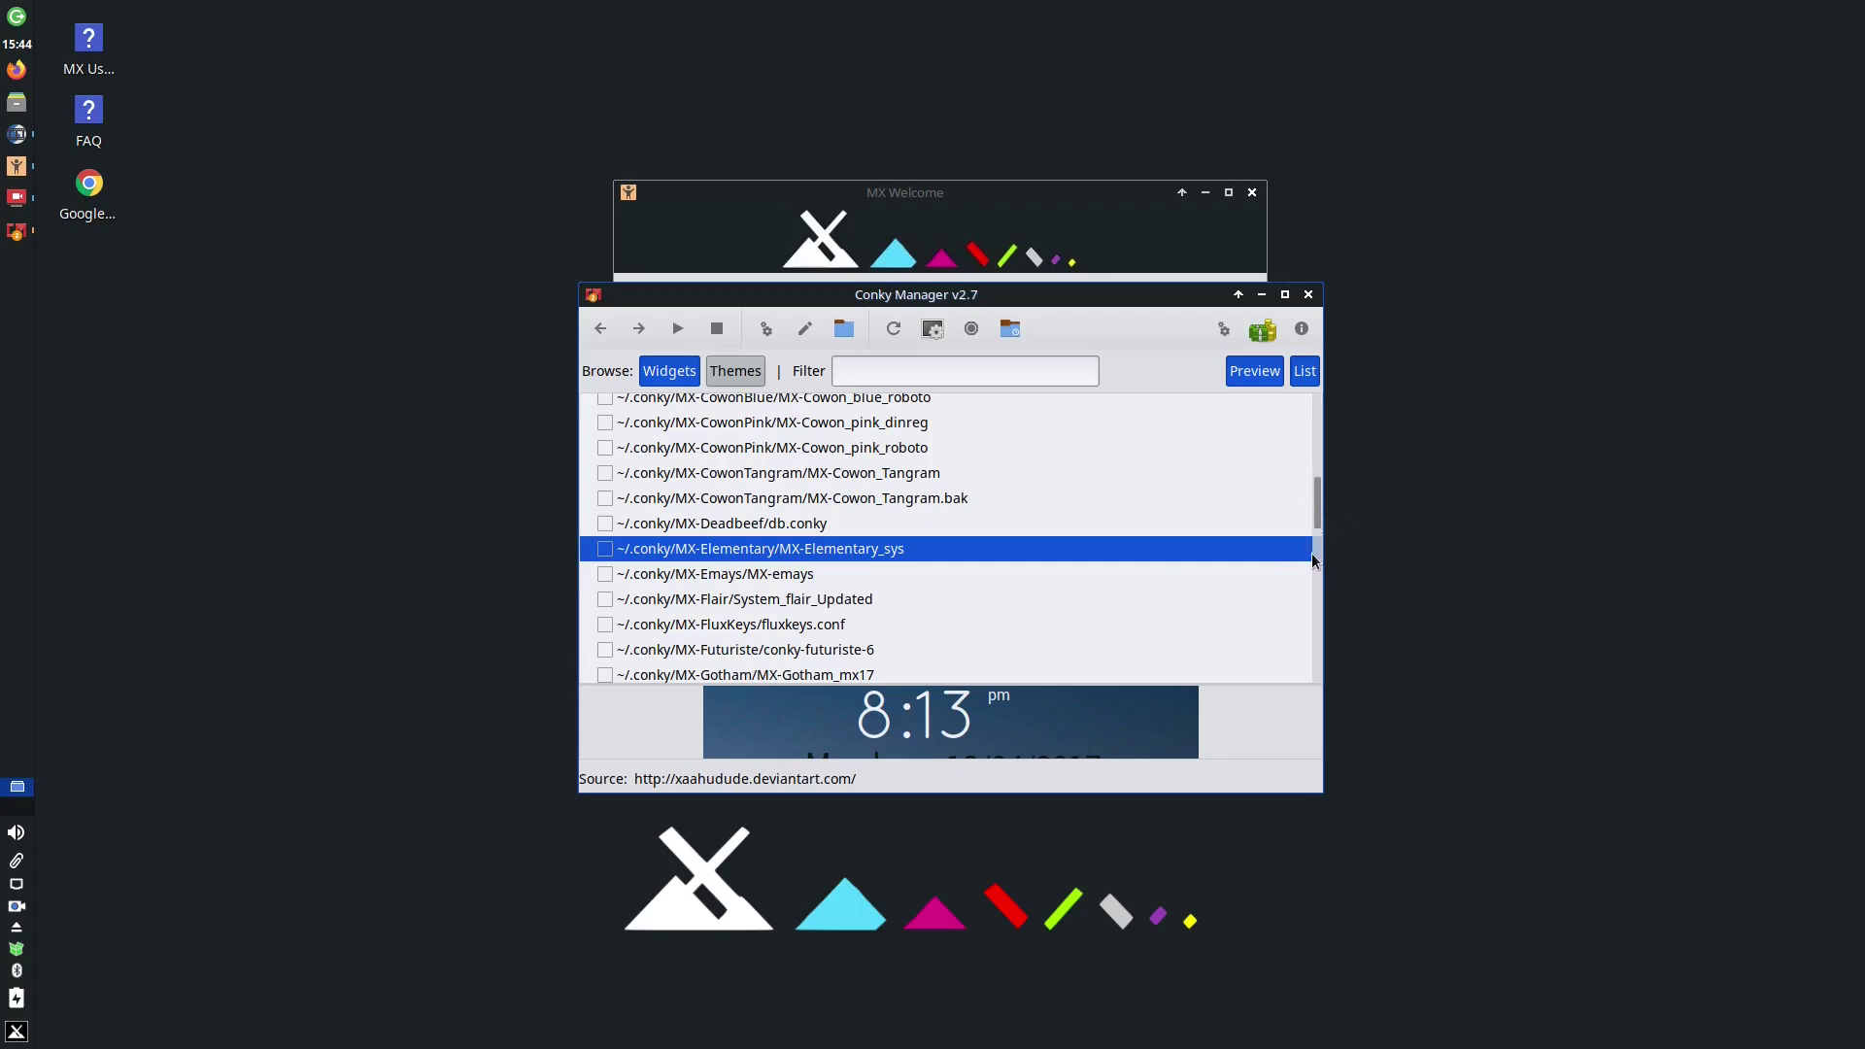
{"action": "left_click", "coordinate": [602, 649]}
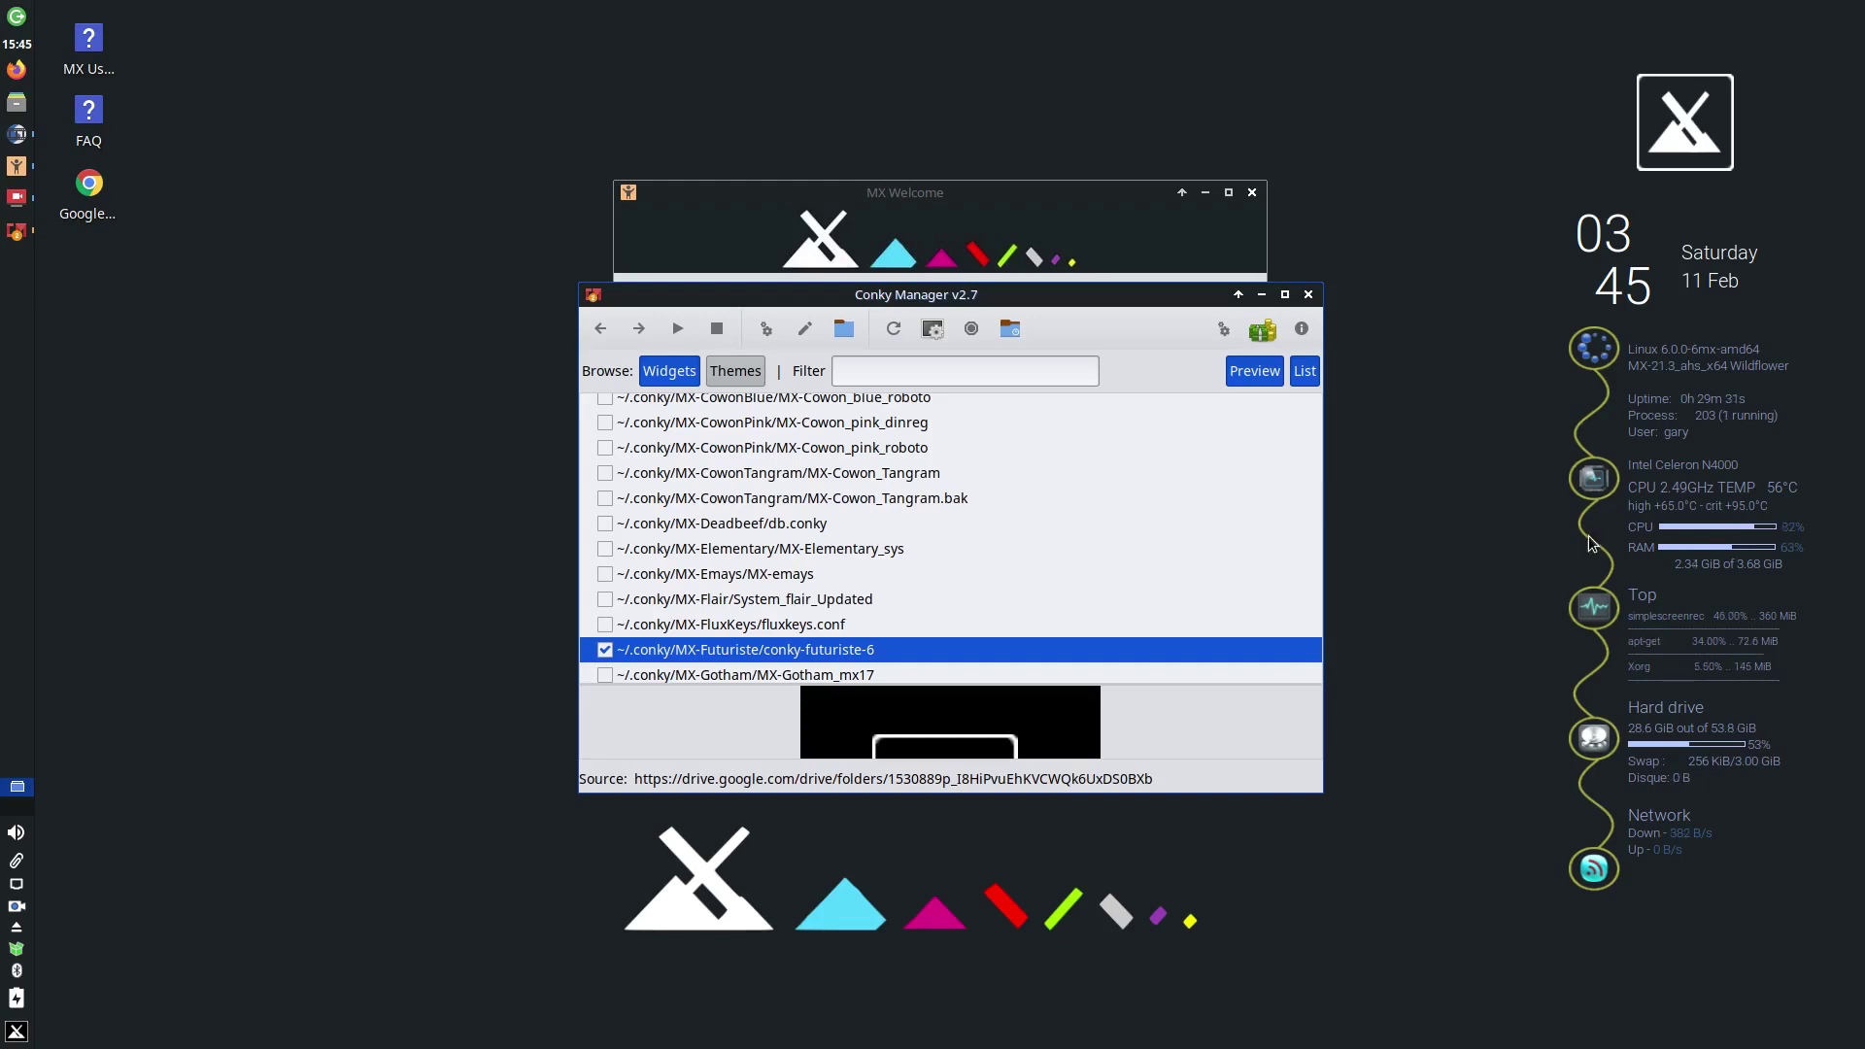
Close Conky Manager and its settings tool, then launch the Tour from MX Tools
{"action": "left_click", "coordinate": [1307, 295]}
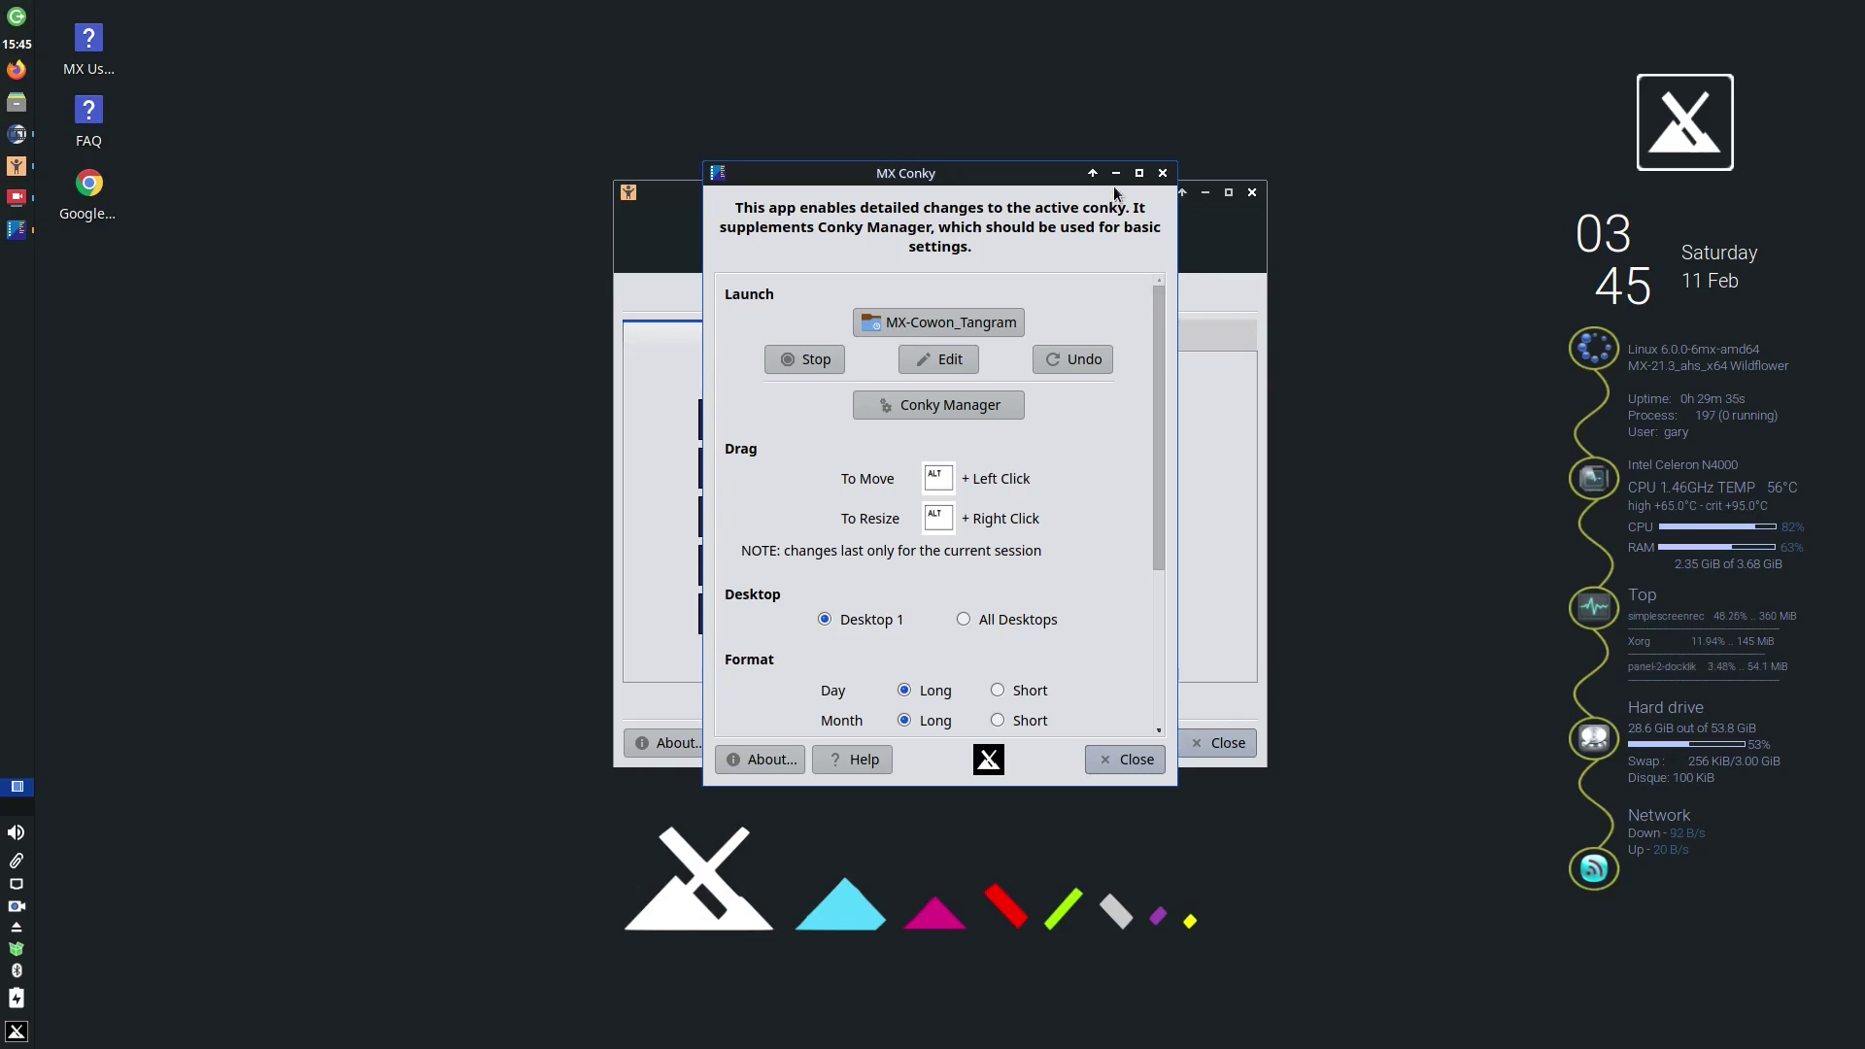
{"action": "left_click", "coordinate": [1162, 173]}
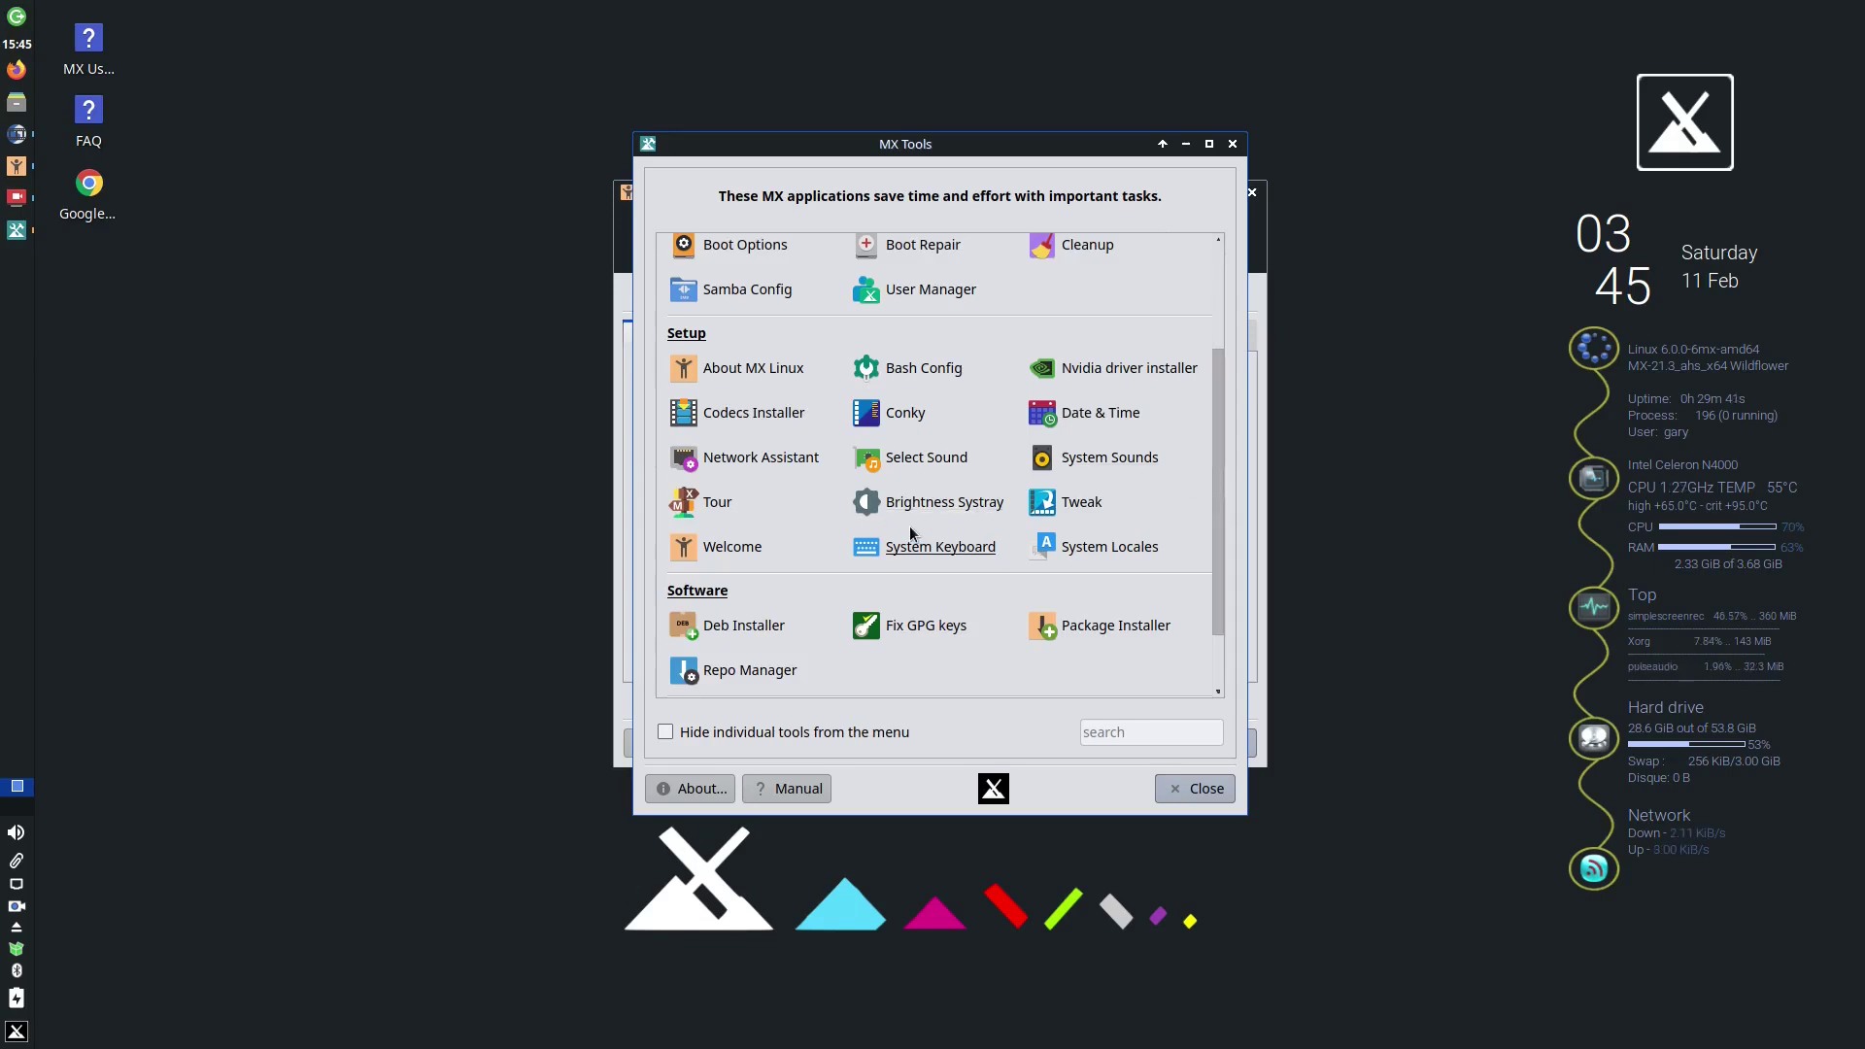
{"action": "left_click", "coordinate": [721, 503]}
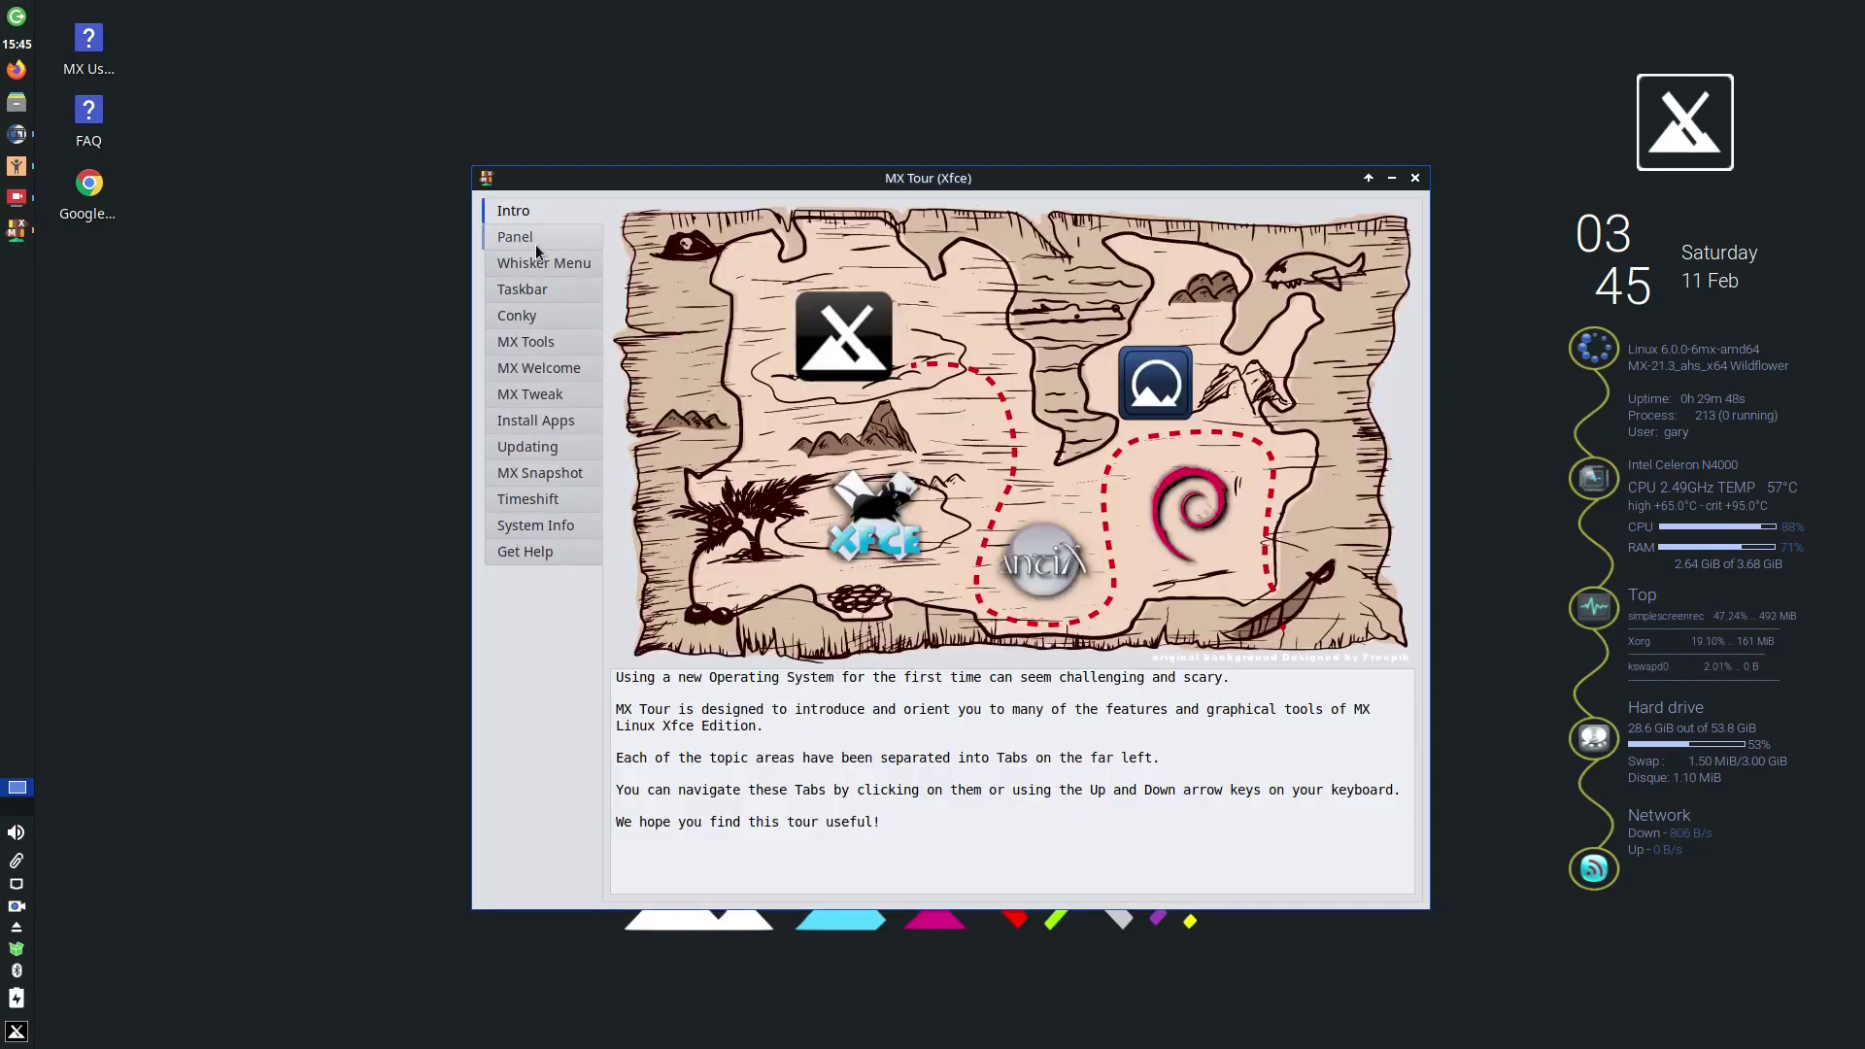
Page through the Panel, Whisker Menu, Conky, MX Tools, MX Tweak, updating, Snapshot, Timeshift, system info and Get Help topics
{"action": "left_click", "coordinate": [536, 251]}
{"action": "left_click", "coordinate": [535, 275]}
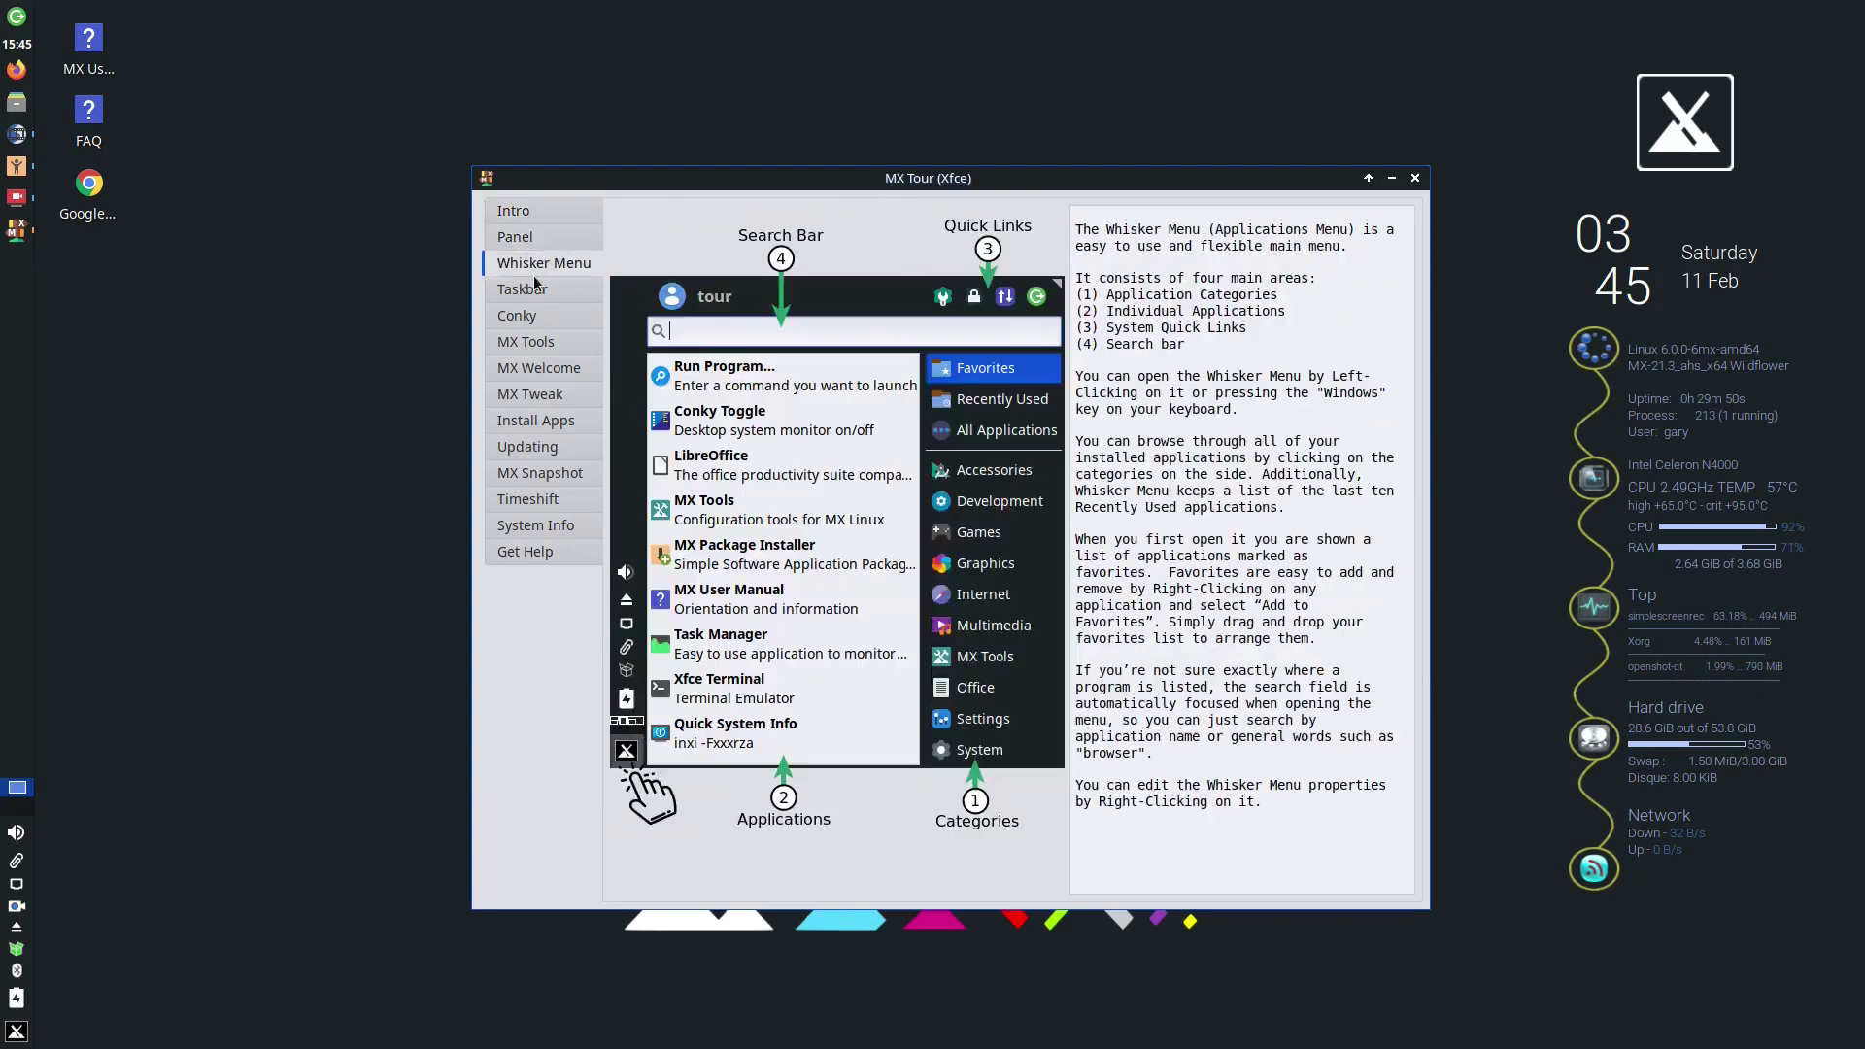
{"action": "left_click", "coordinate": [534, 315]}
{"action": "left_click", "coordinate": [533, 344]}
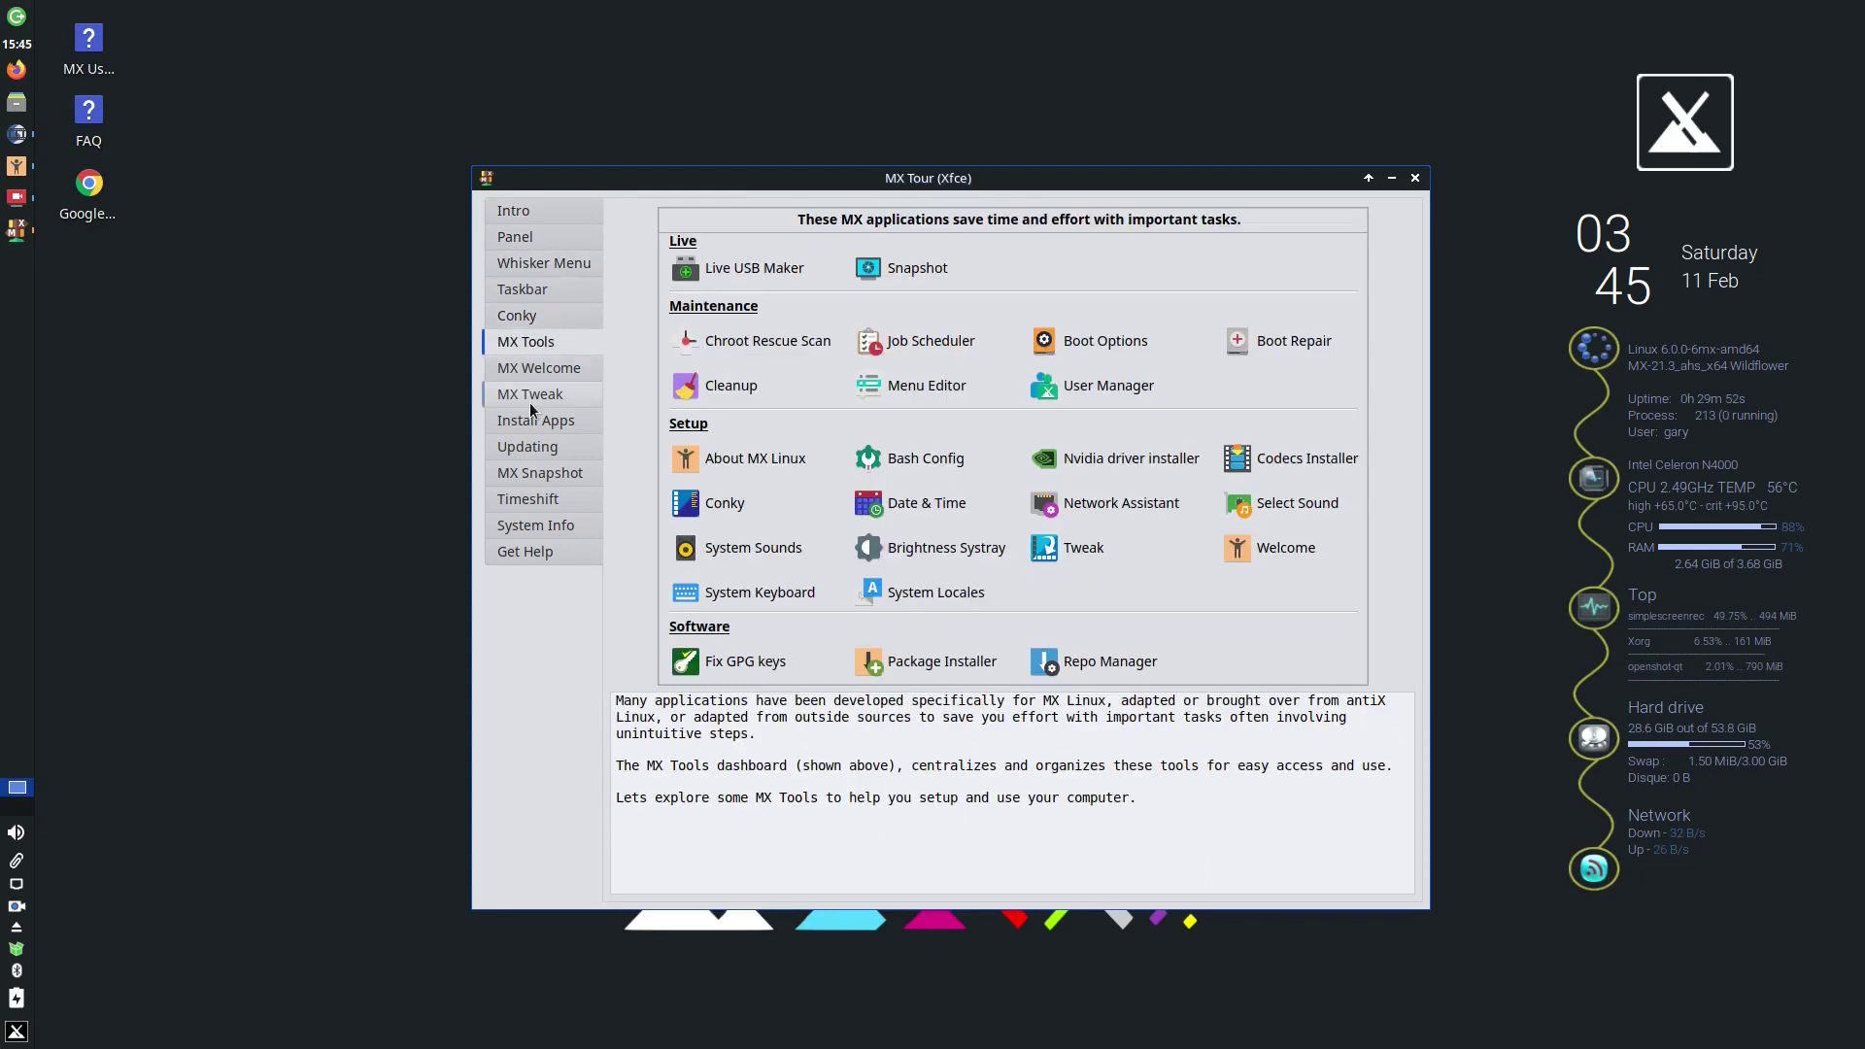
{"action": "left_click", "coordinate": [530, 400]}
{"action": "left_click", "coordinate": [532, 447]}
{"action": "left_click", "coordinate": [540, 474]}
{"action": "left_click", "coordinate": [542, 500]}
{"action": "left_click", "coordinate": [549, 527]}
{"action": "left_click", "coordinate": [550, 549]}
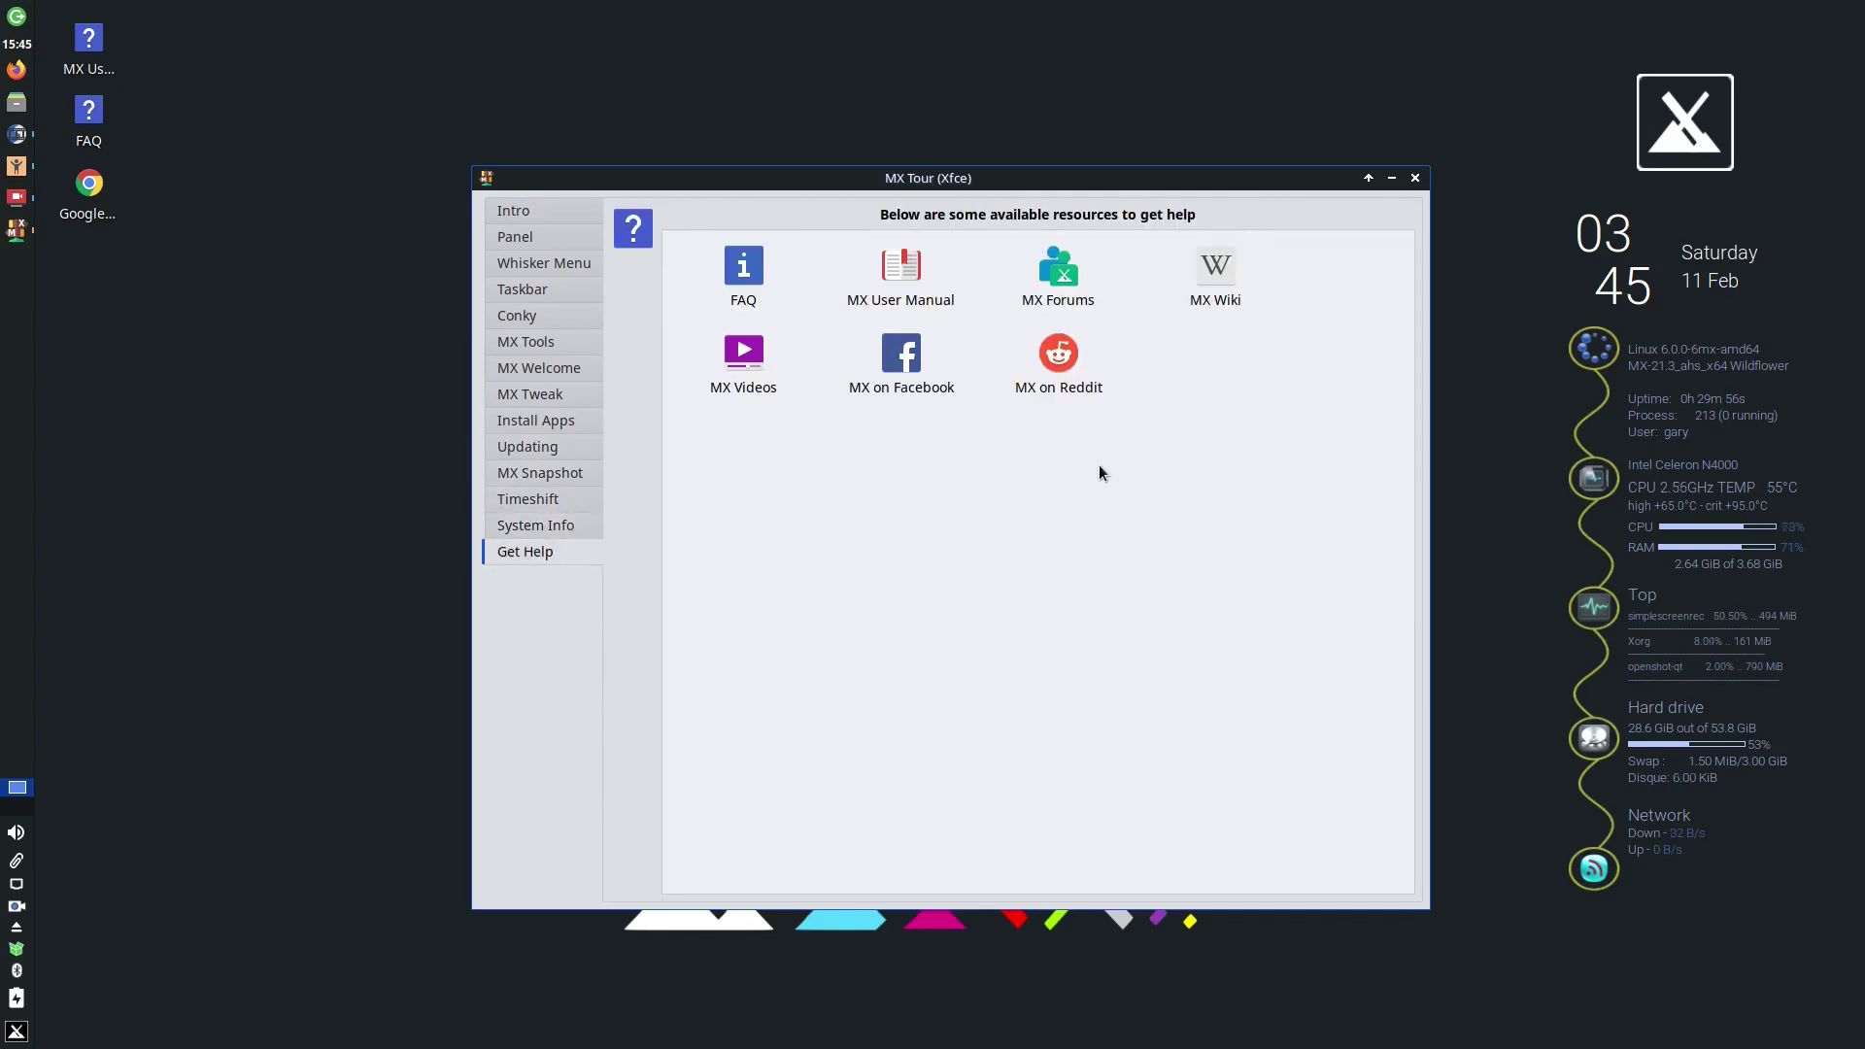
Close the tour and apply a horizontal Bottom panel in MX Tweak, then check the new panel's menu
{"action": "left_click", "coordinate": [1416, 178]}
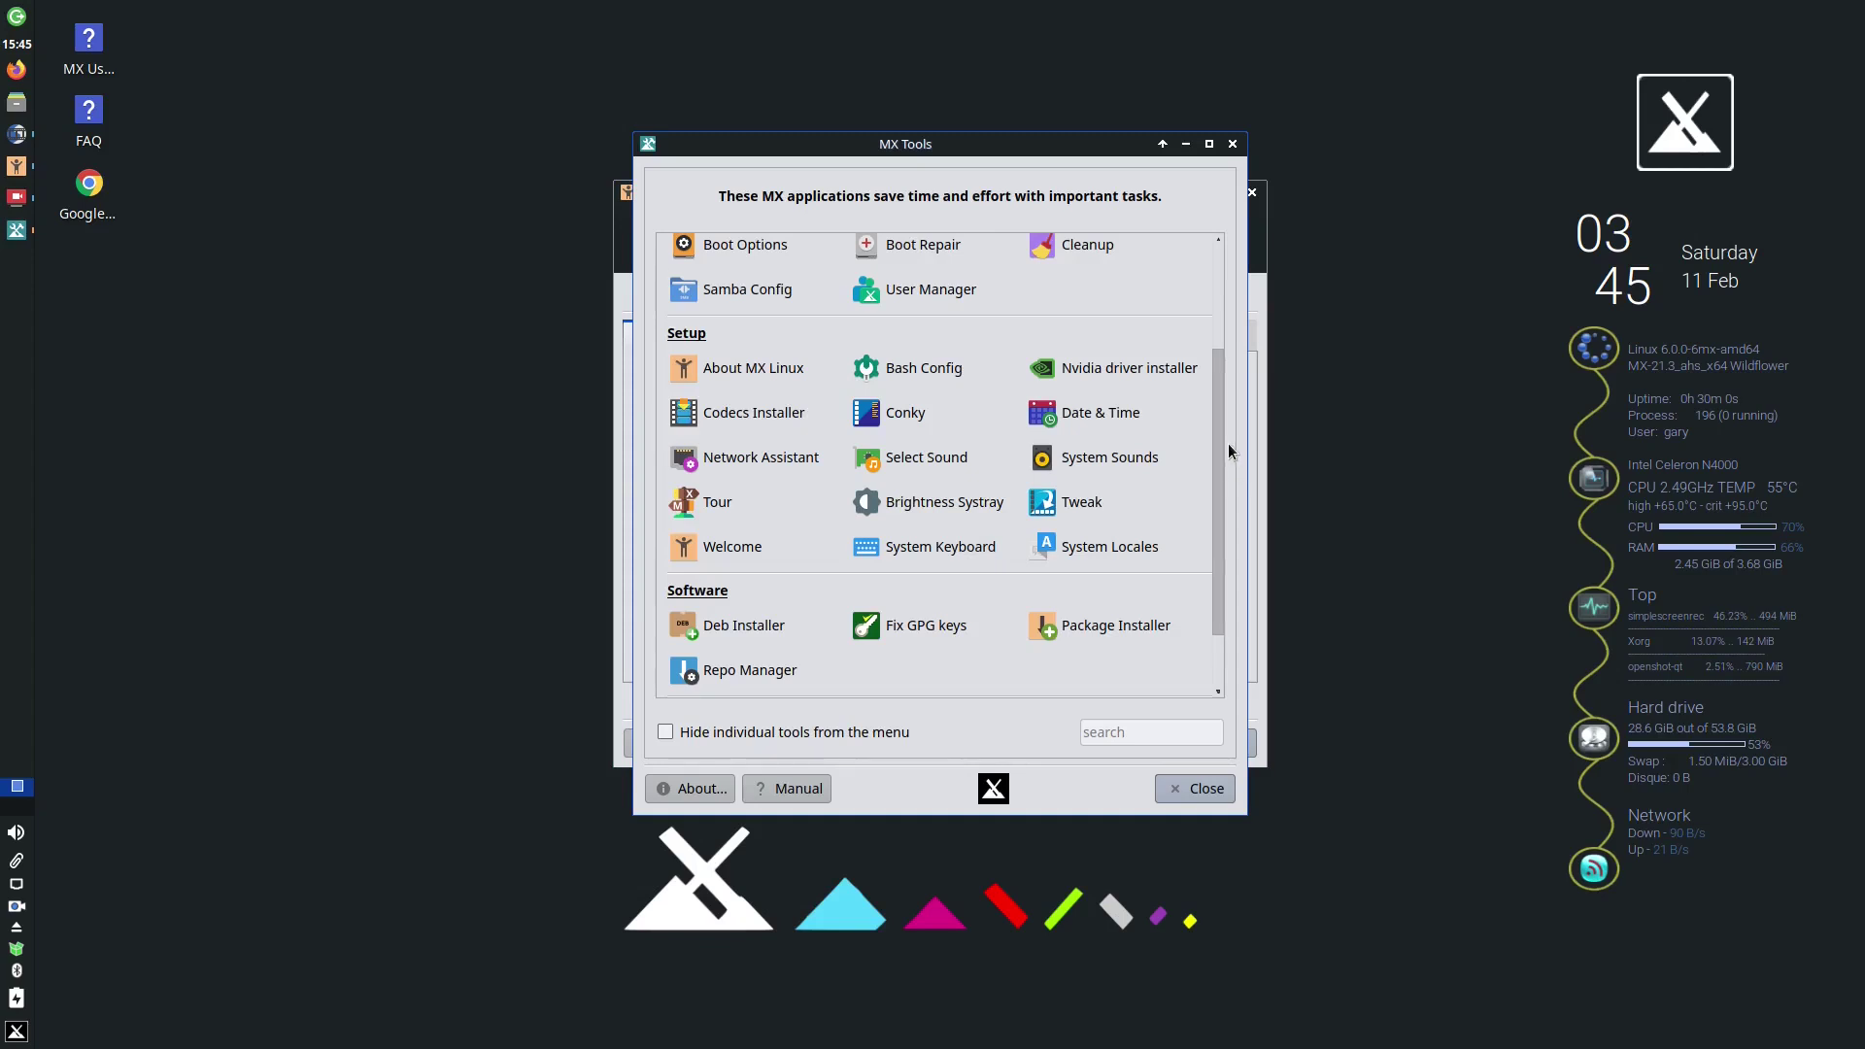
{"action": "left_click_drag", "start_coordinate": [1221, 451], "coordinate": [1222, 491]}
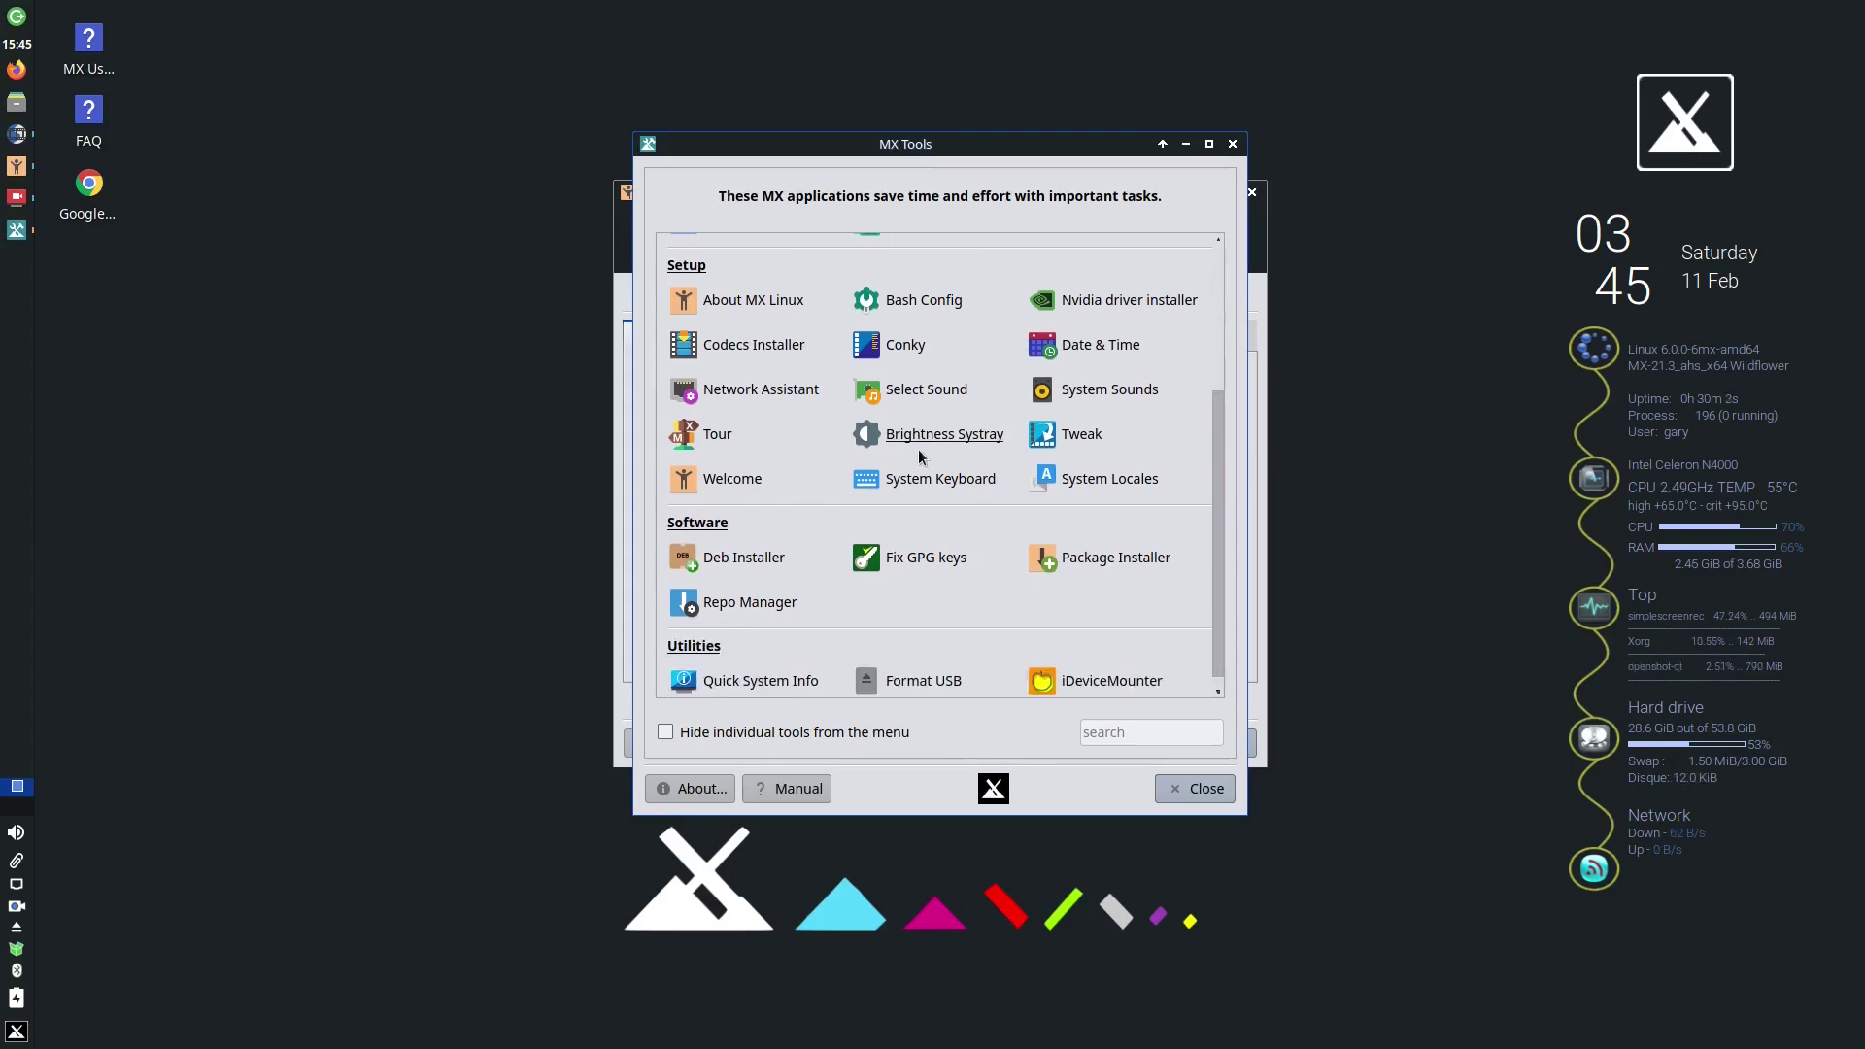
{"action": "left_click", "coordinate": [1078, 436]}
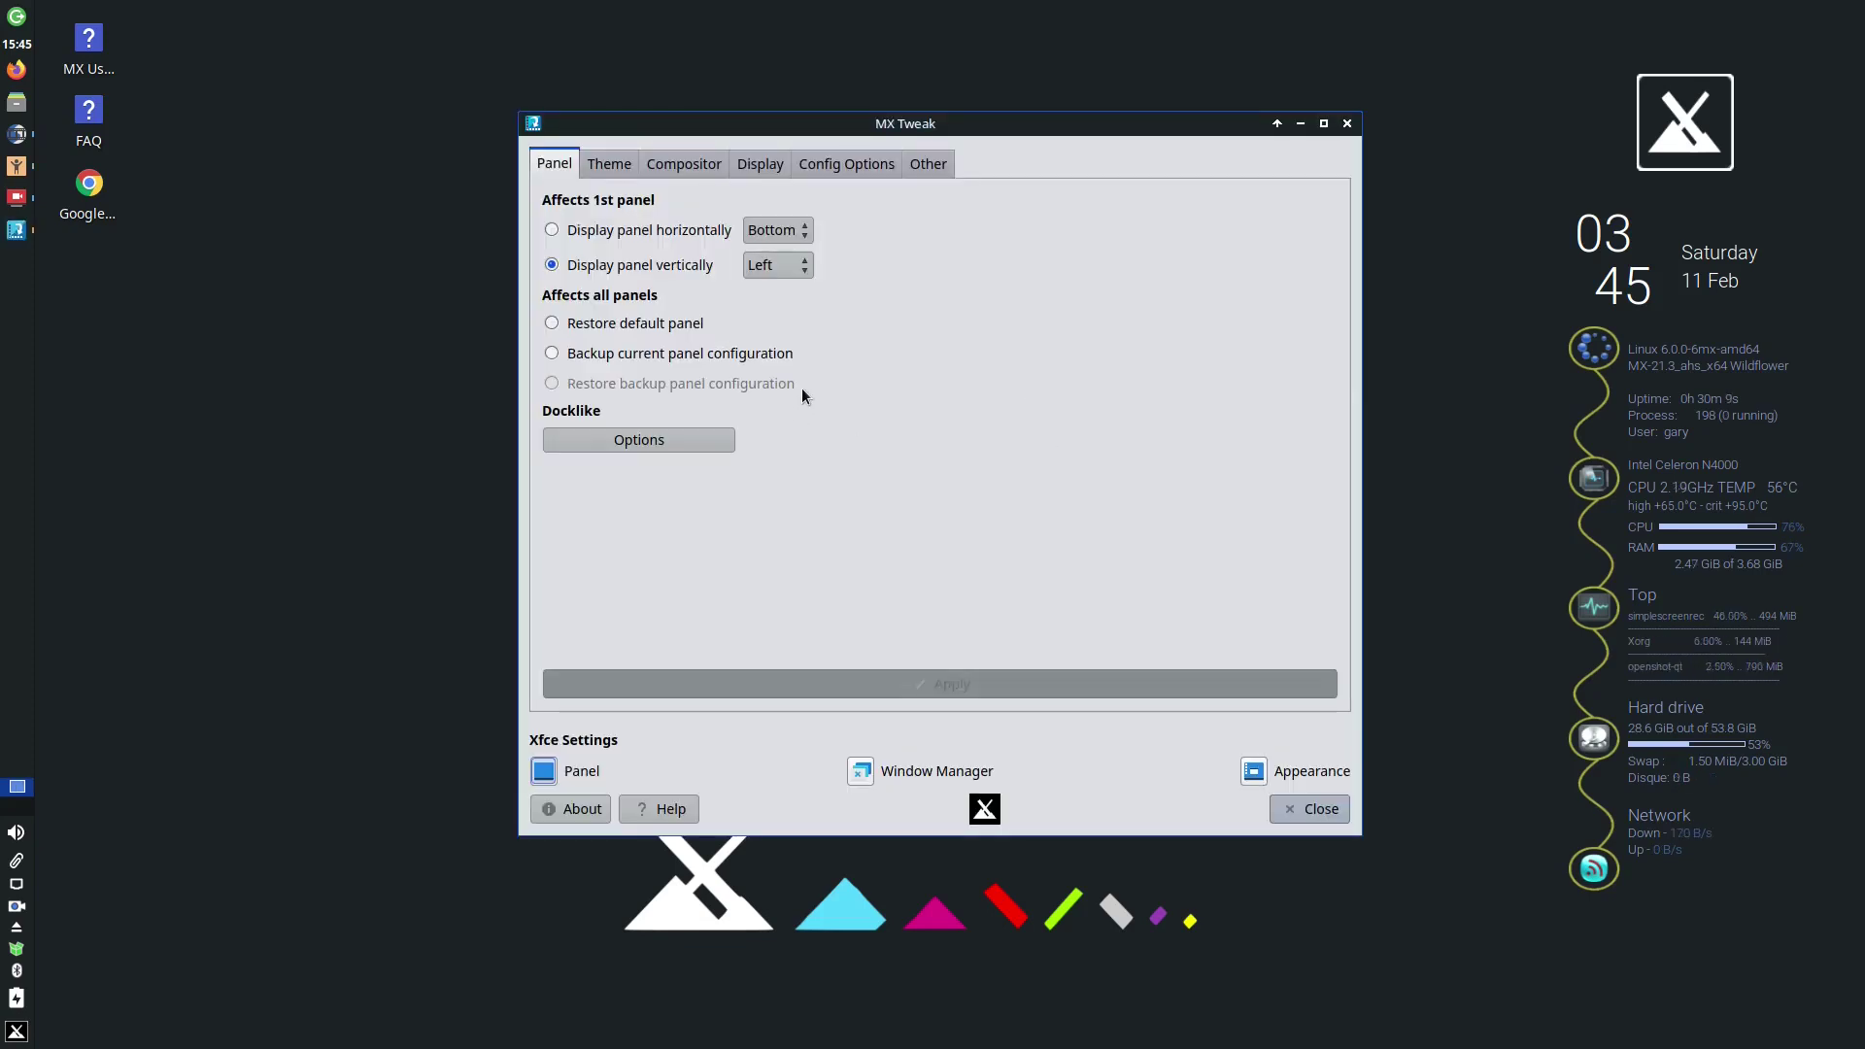
{"action": "left_click", "coordinate": [559, 231]}
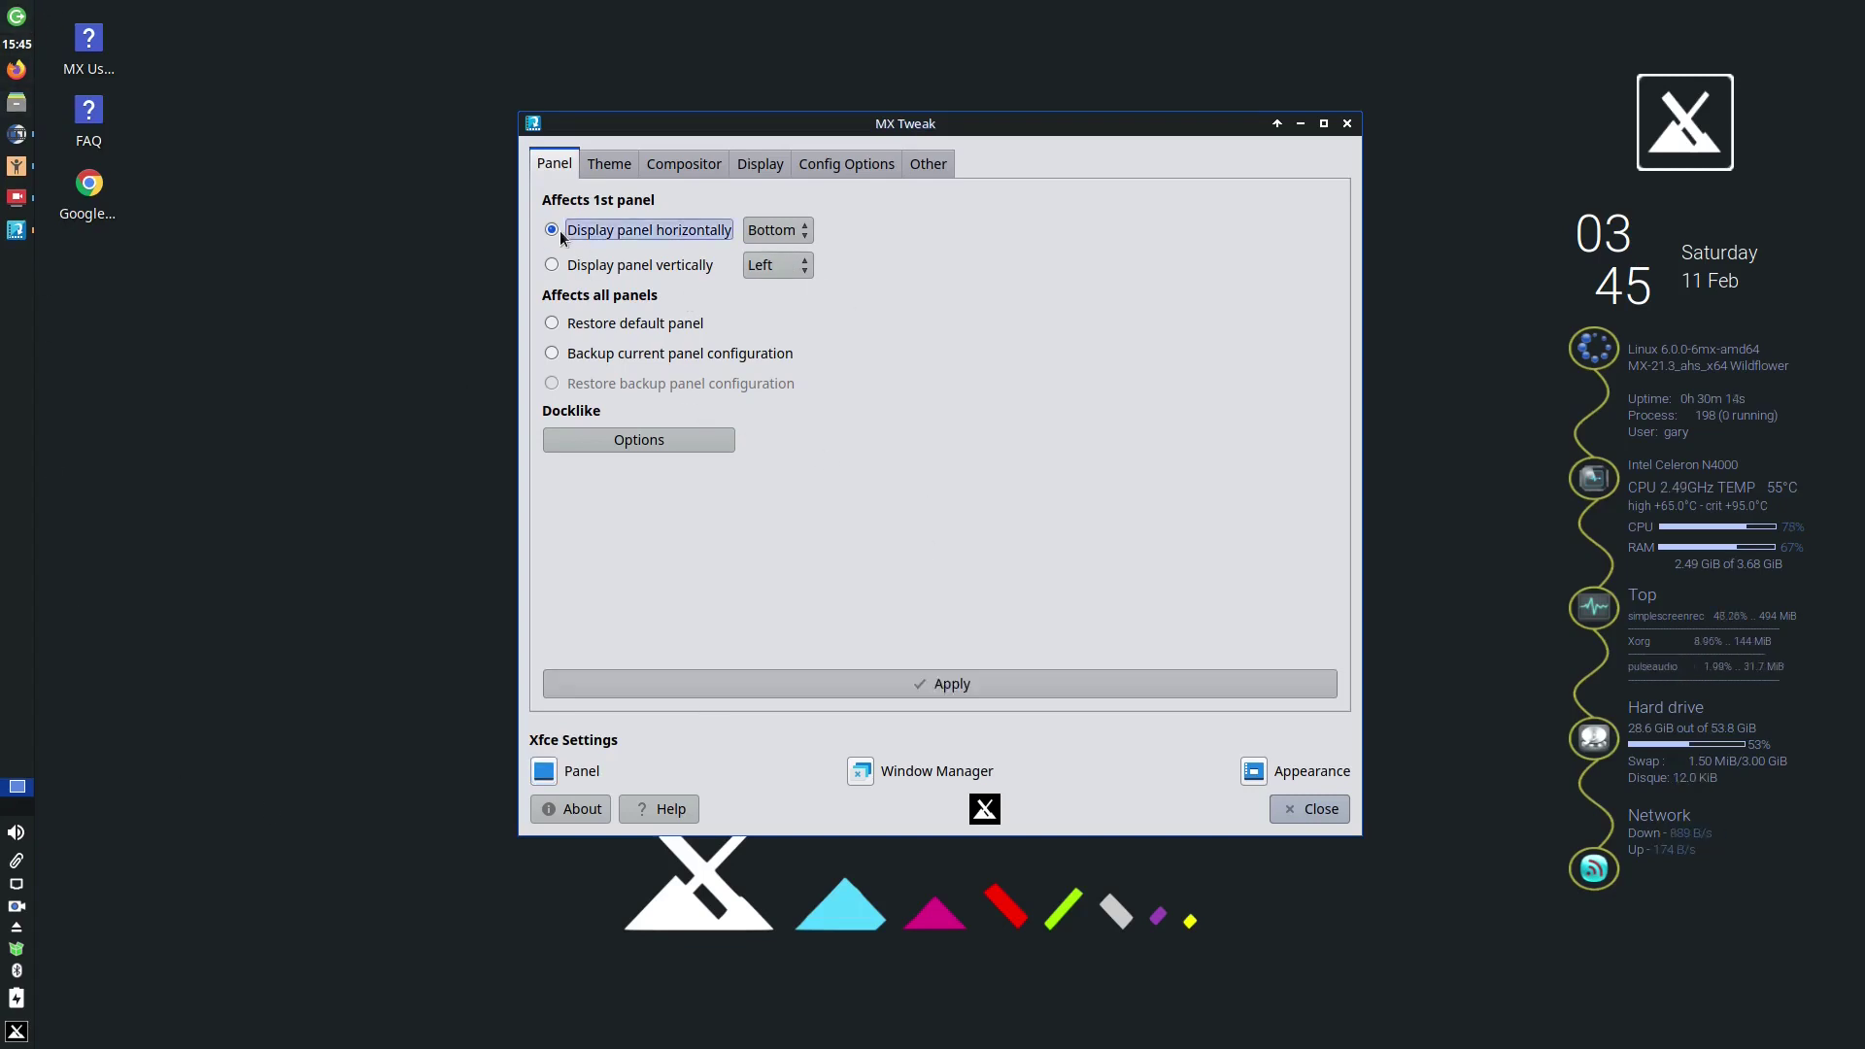
{"action": "left_click", "coordinate": [991, 681]}
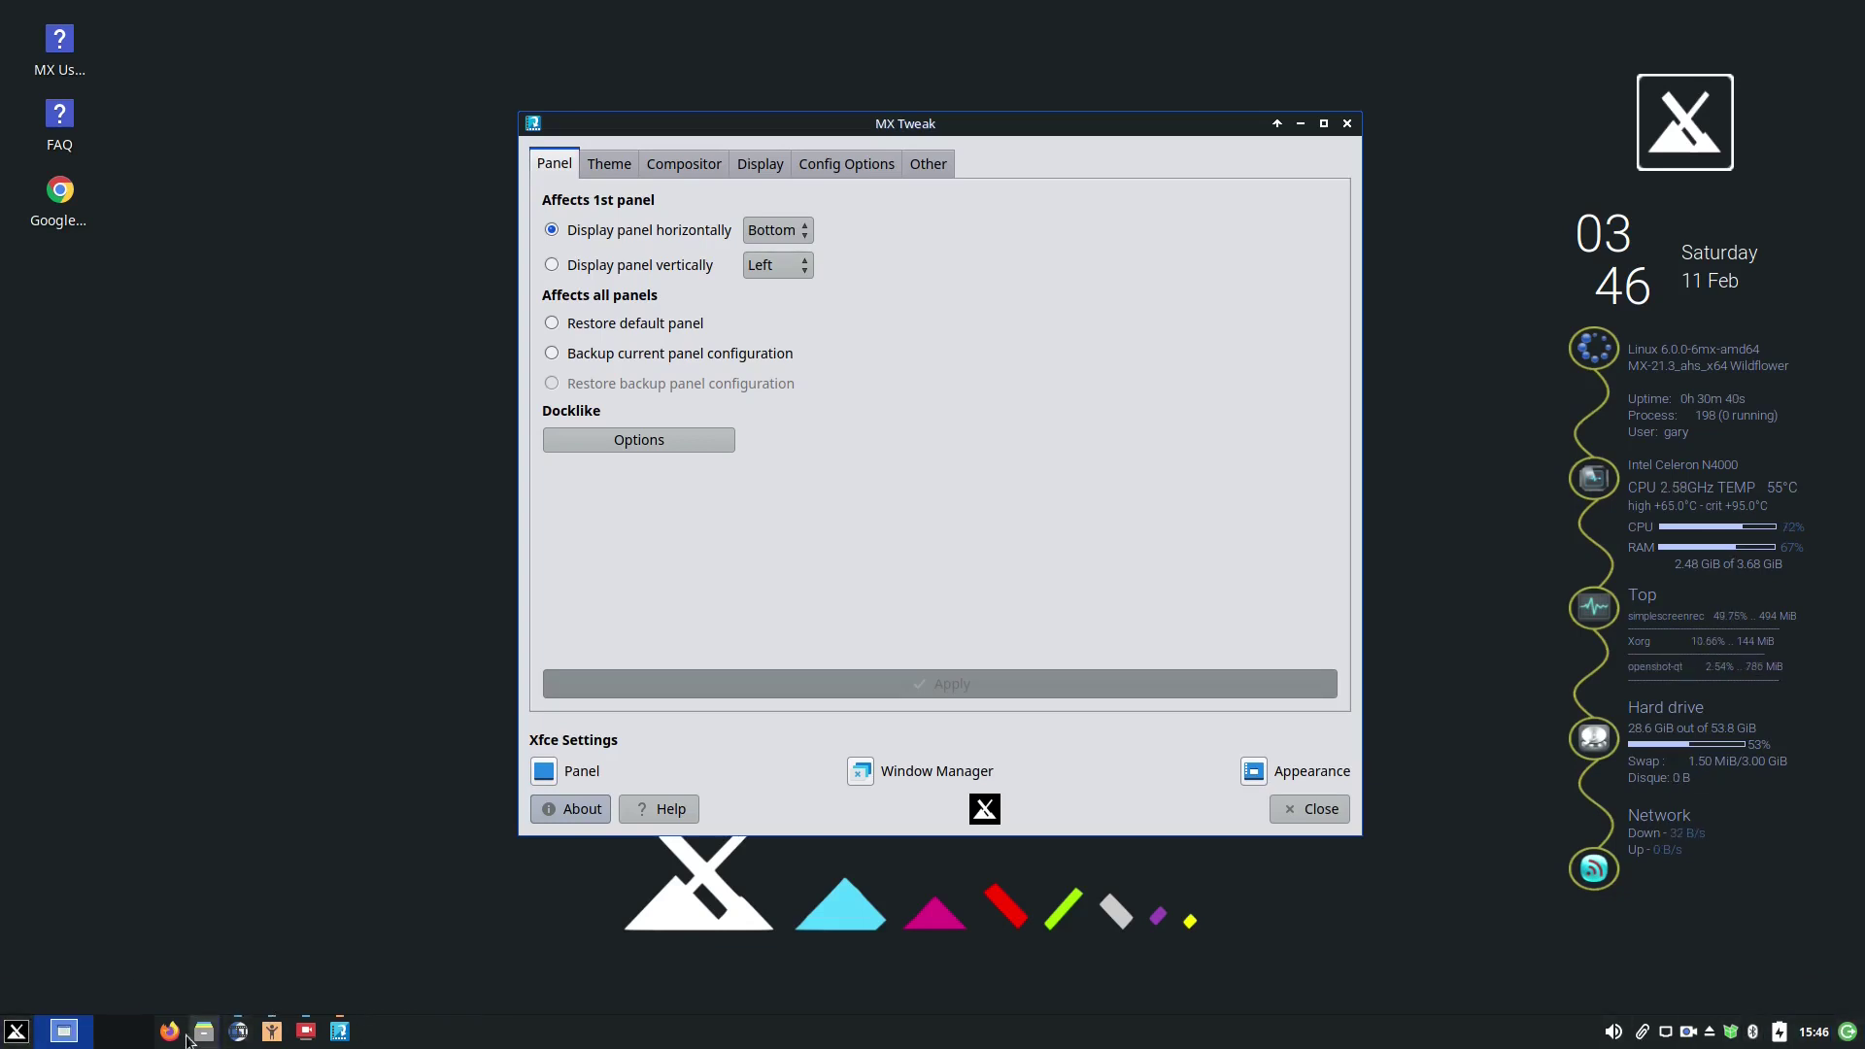
{"action": "left_click", "coordinate": [12, 1034]}
{"action": "left_click", "coordinate": [12, 1033]}
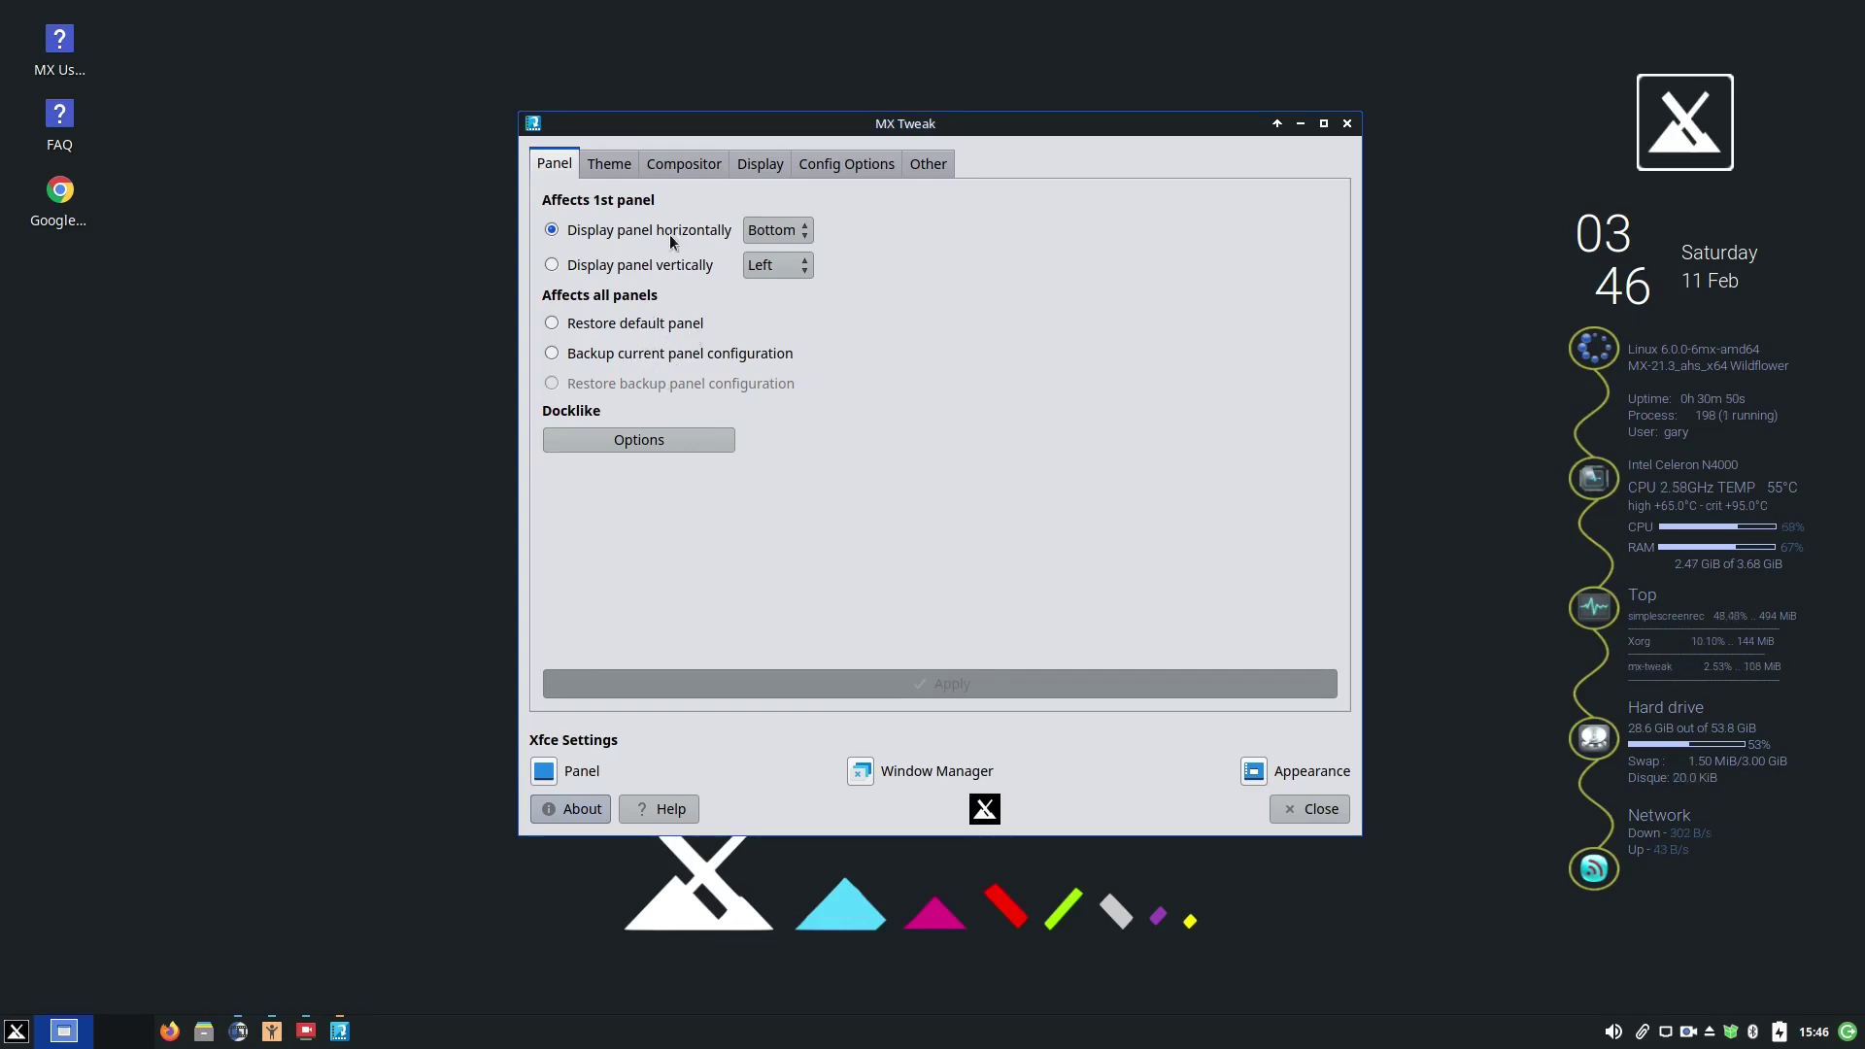
Look through MX Tweak's Theme, Compositor, Display, Config Options and Other tabs, then close it
{"action": "left_click", "coordinate": [615, 167]}
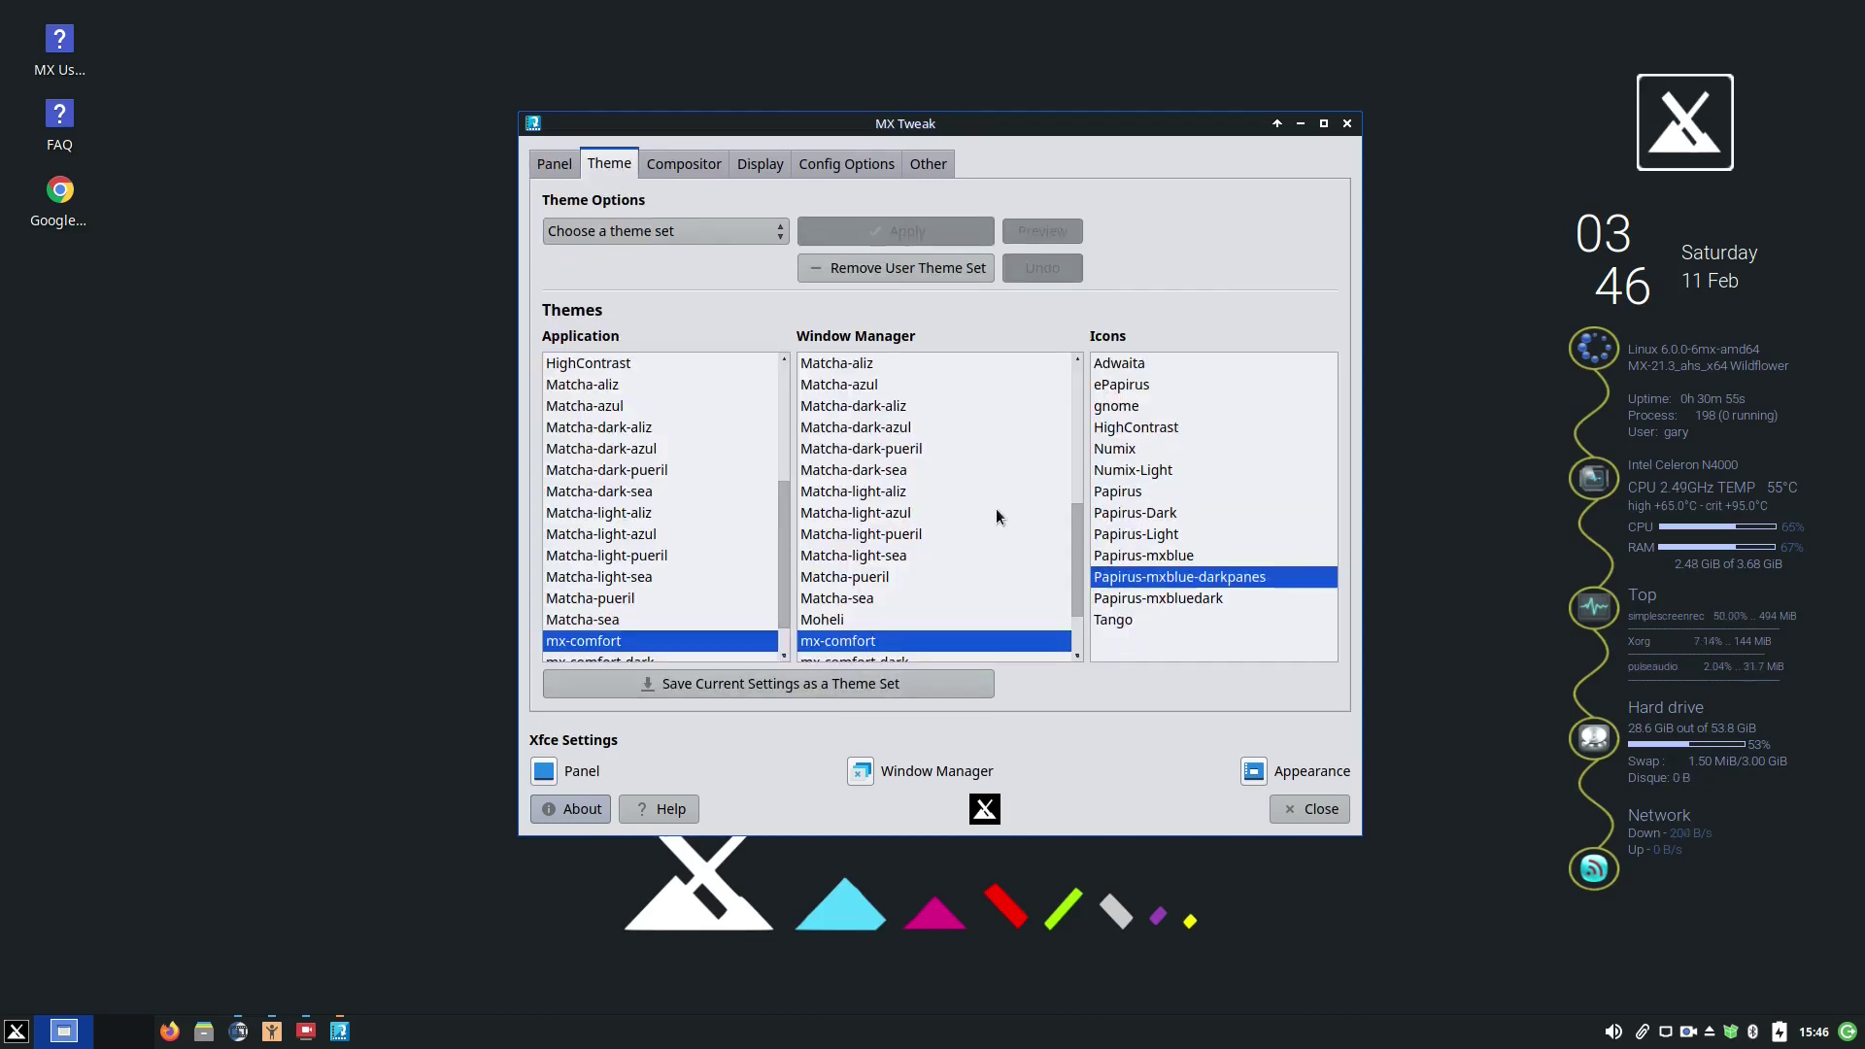
{"action": "left_click", "coordinate": [666, 164]}
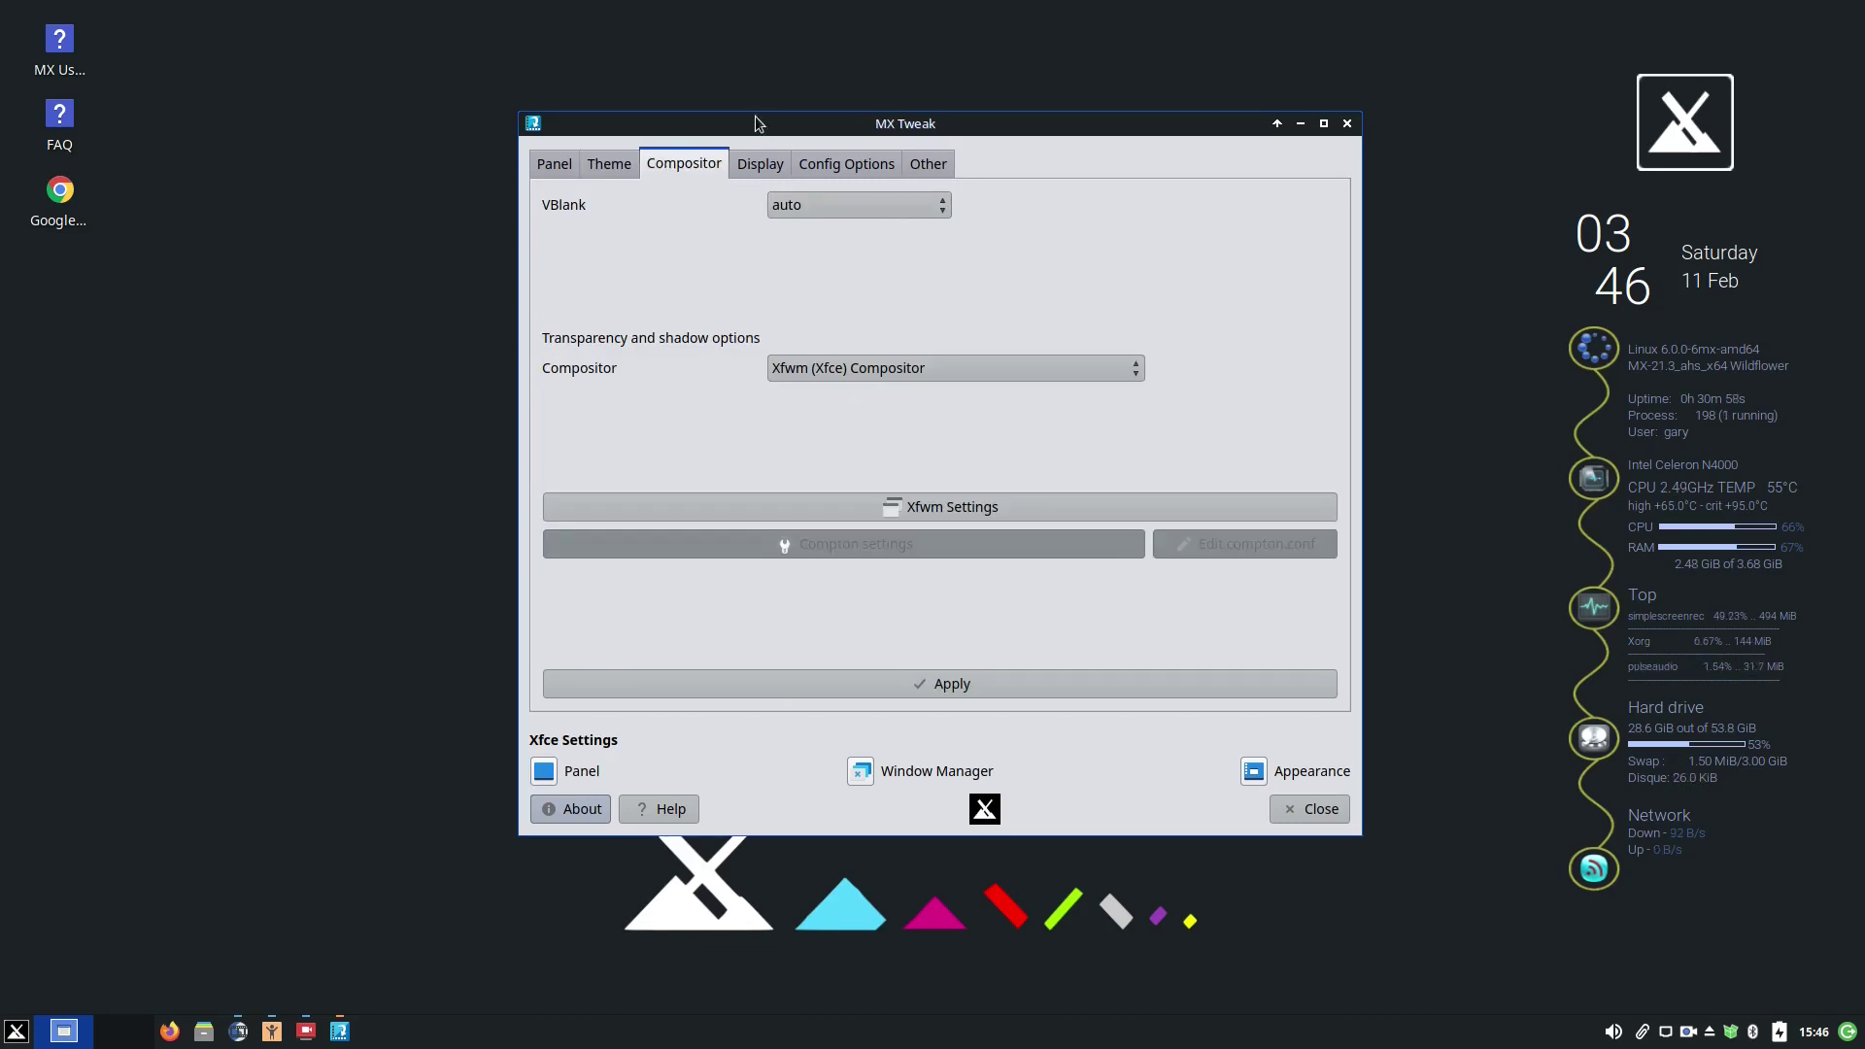
{"action": "left_click", "coordinate": [750, 178]}
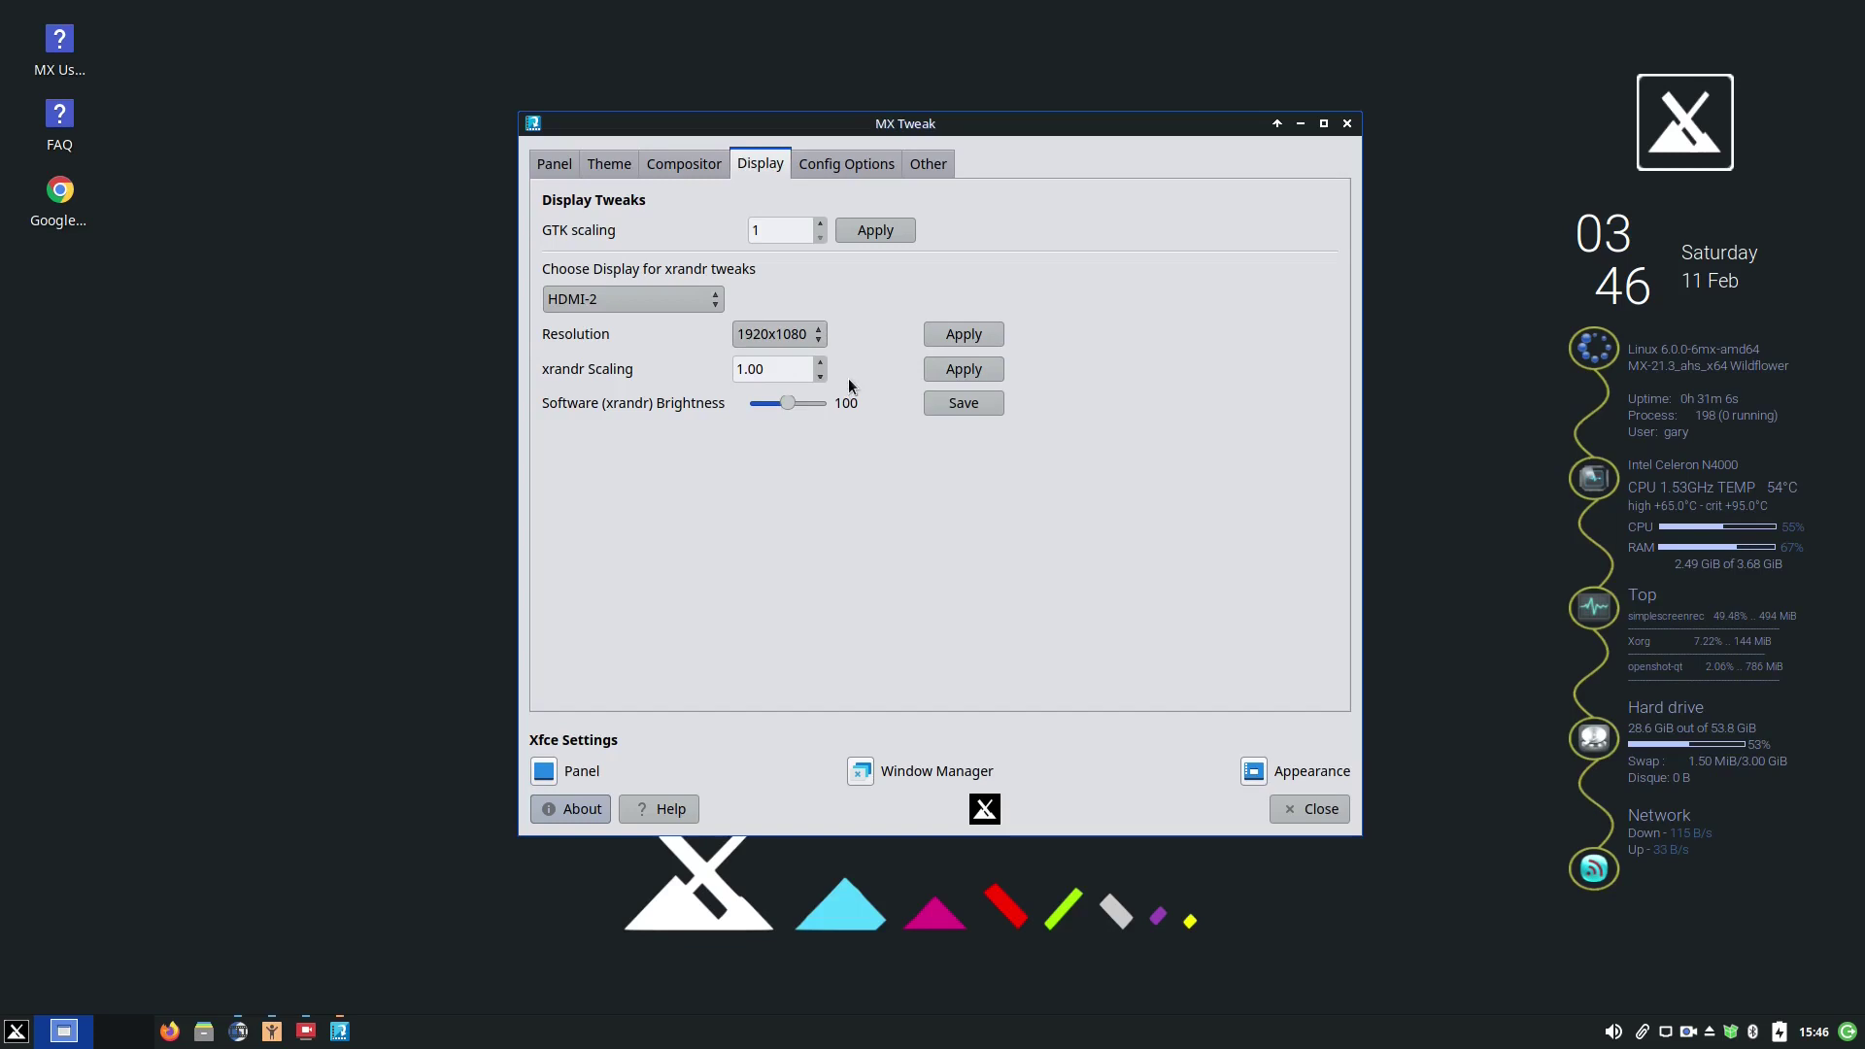
{"action": "left_click", "coordinate": [859, 165]}
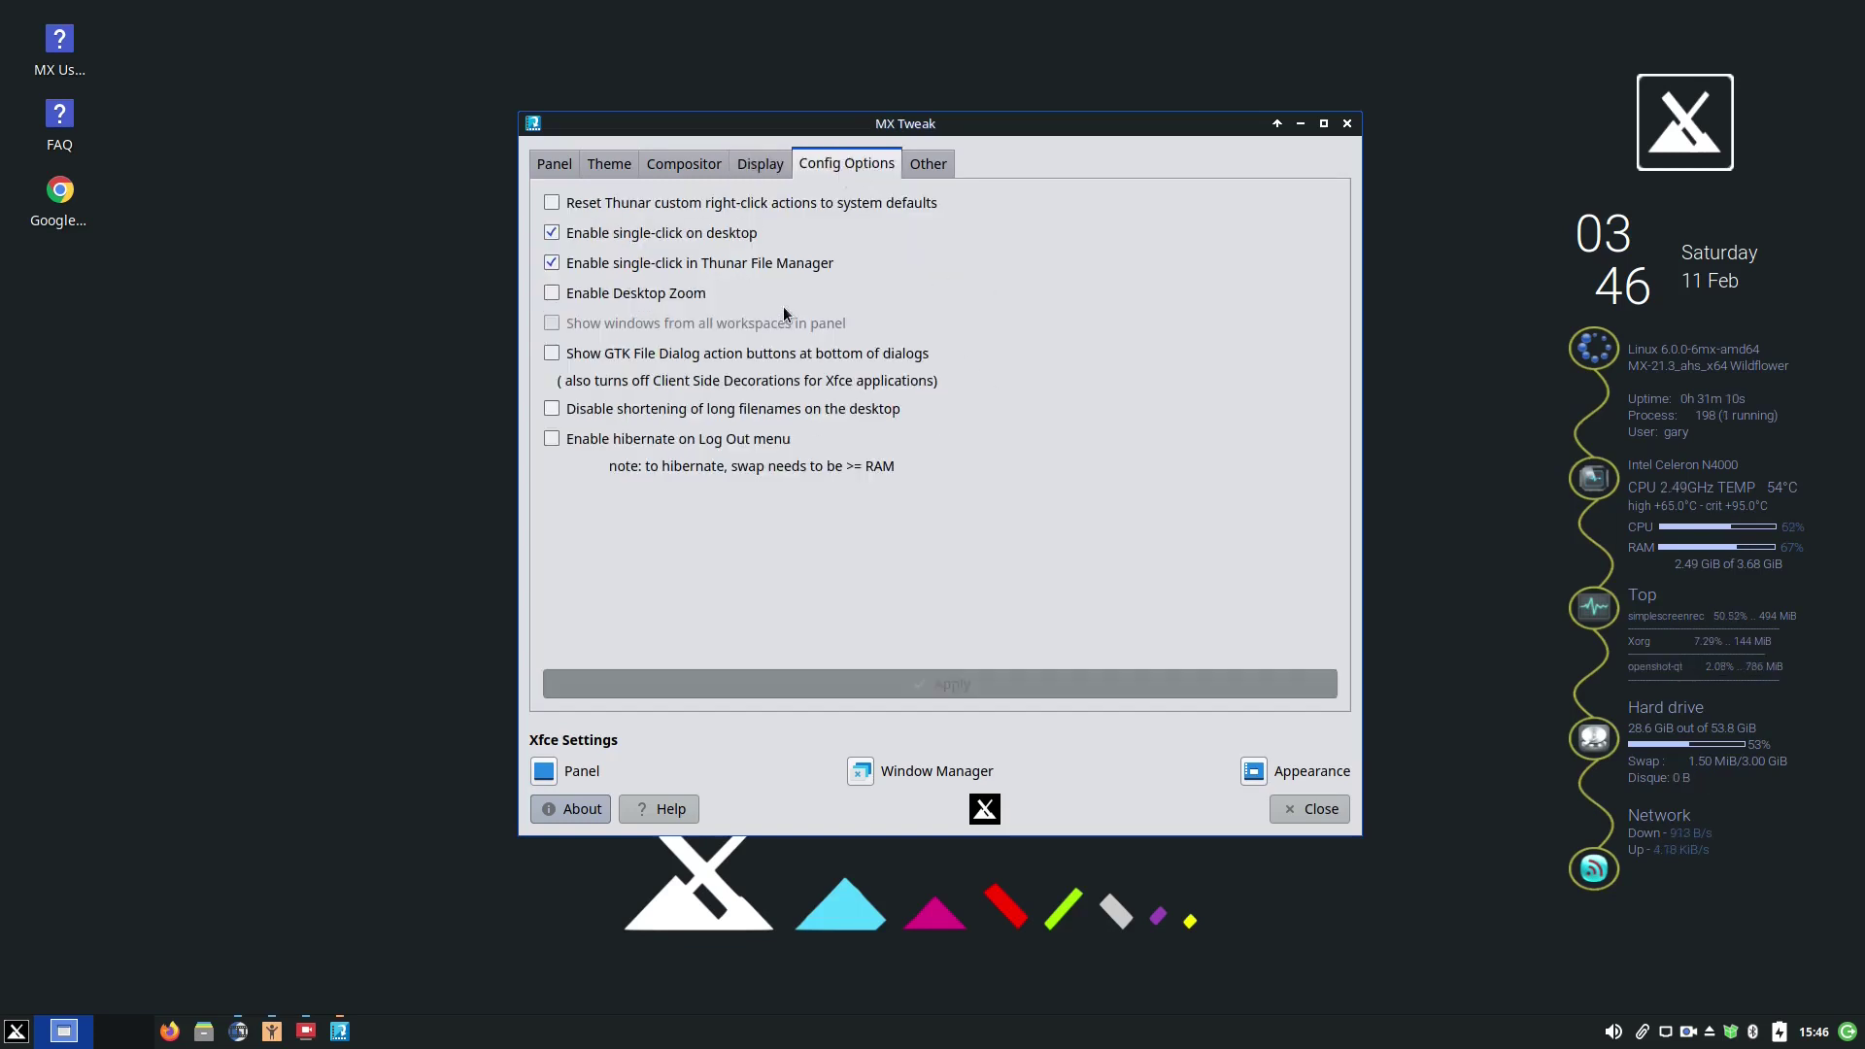
{"action": "left_click", "coordinate": [931, 169]}
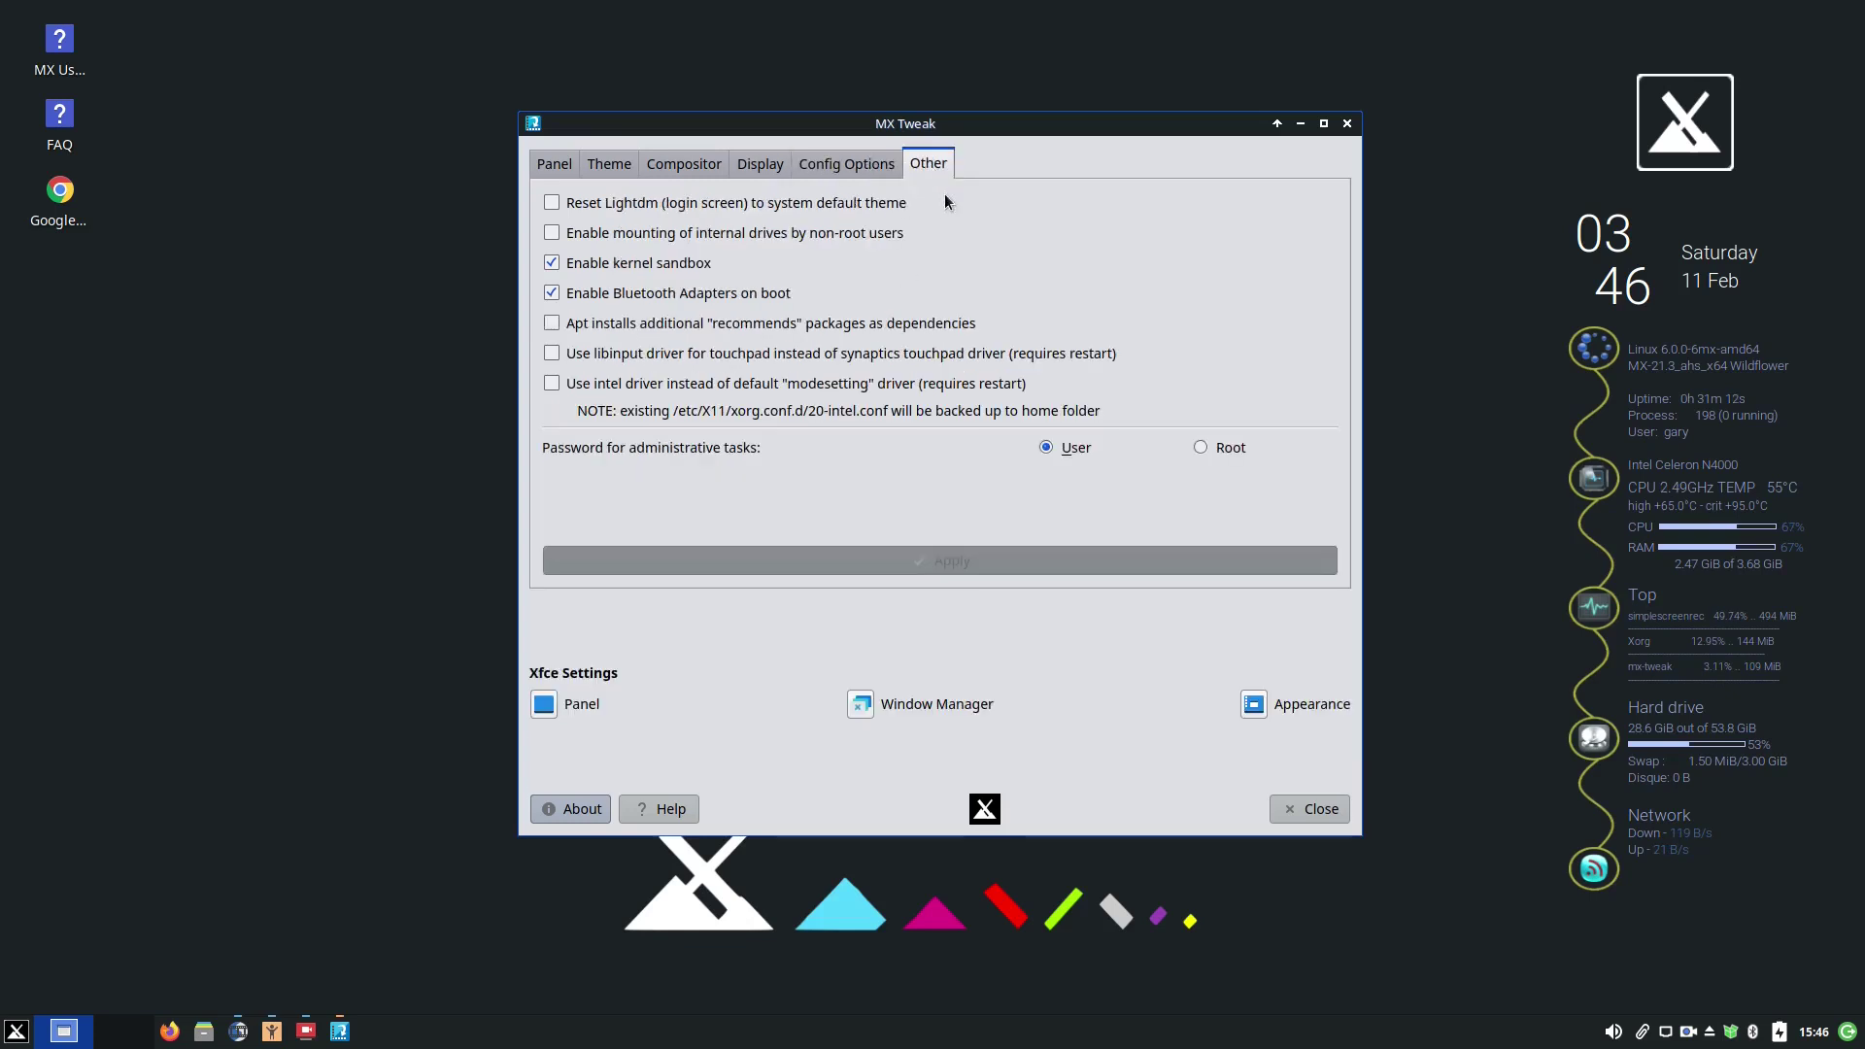
{"action": "left_click", "coordinate": [1300, 808]}
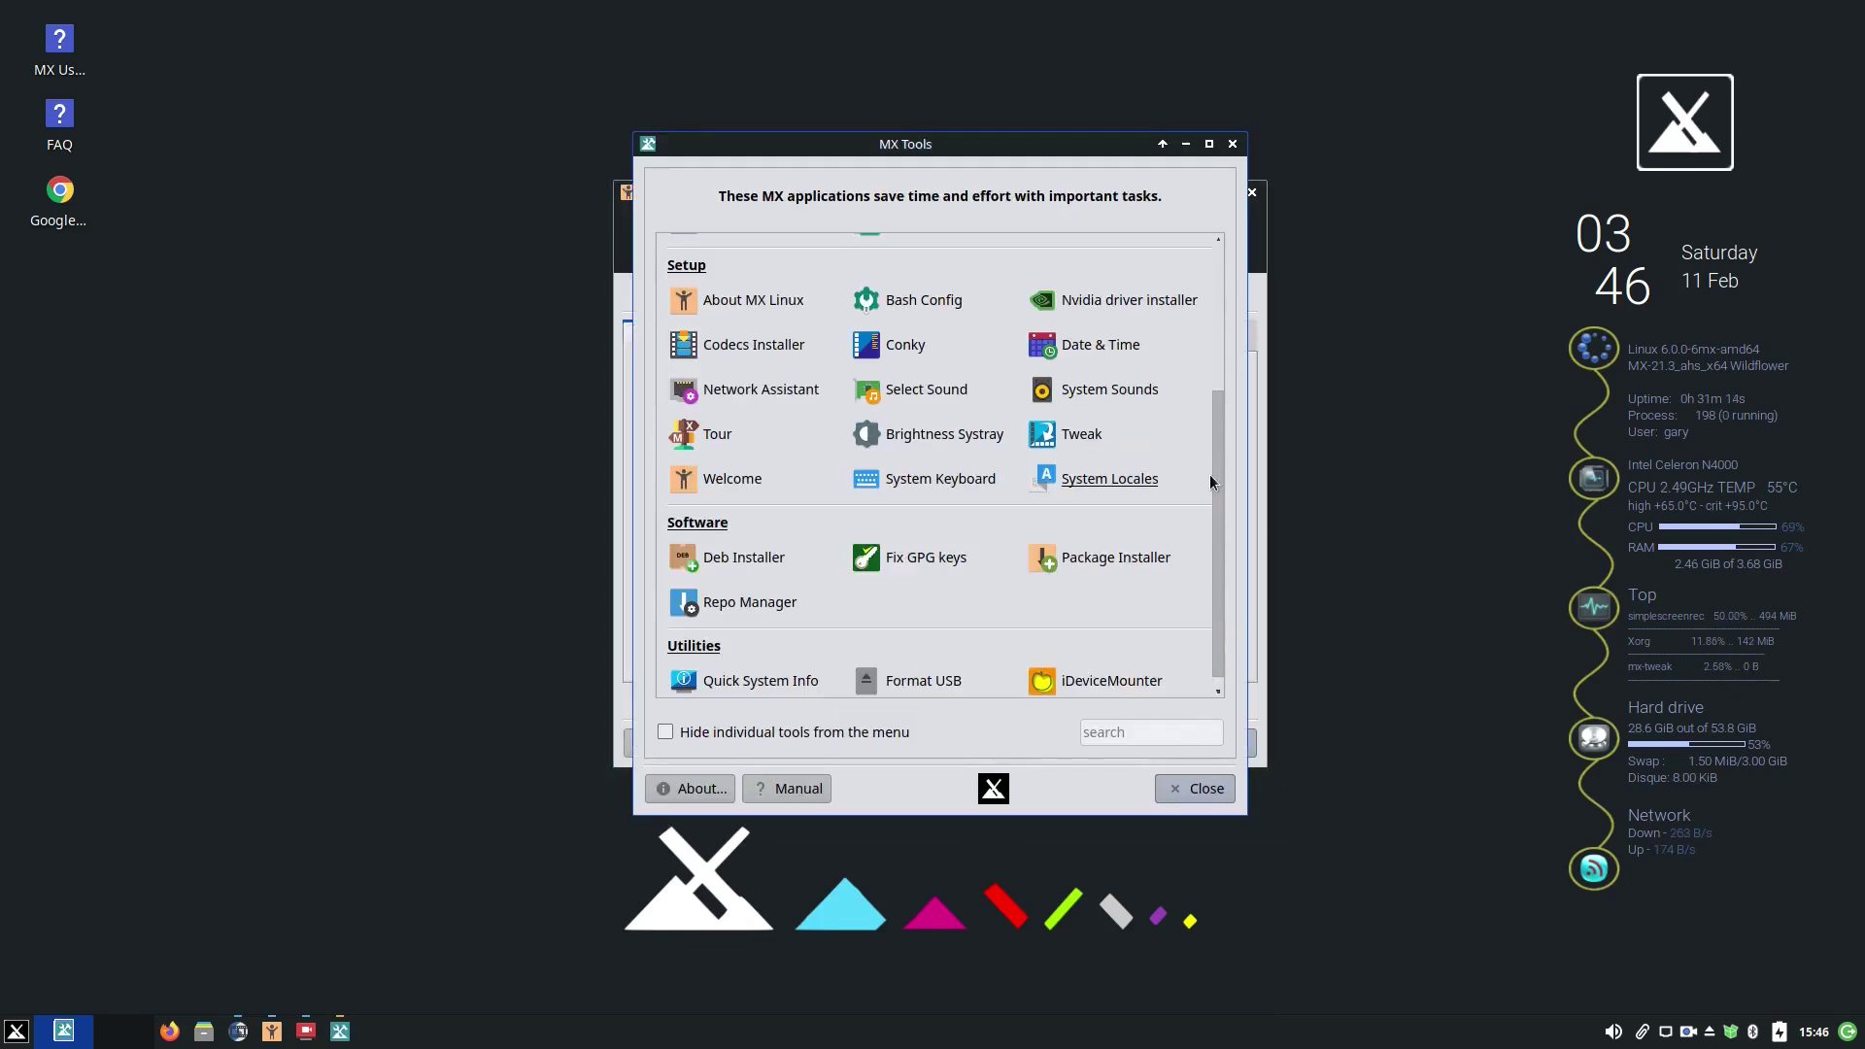
Close MX Tools and then the MX Welcome screen
{"action": "left_click_drag", "start_coordinate": [1221, 458], "coordinate": [1224, 515]}
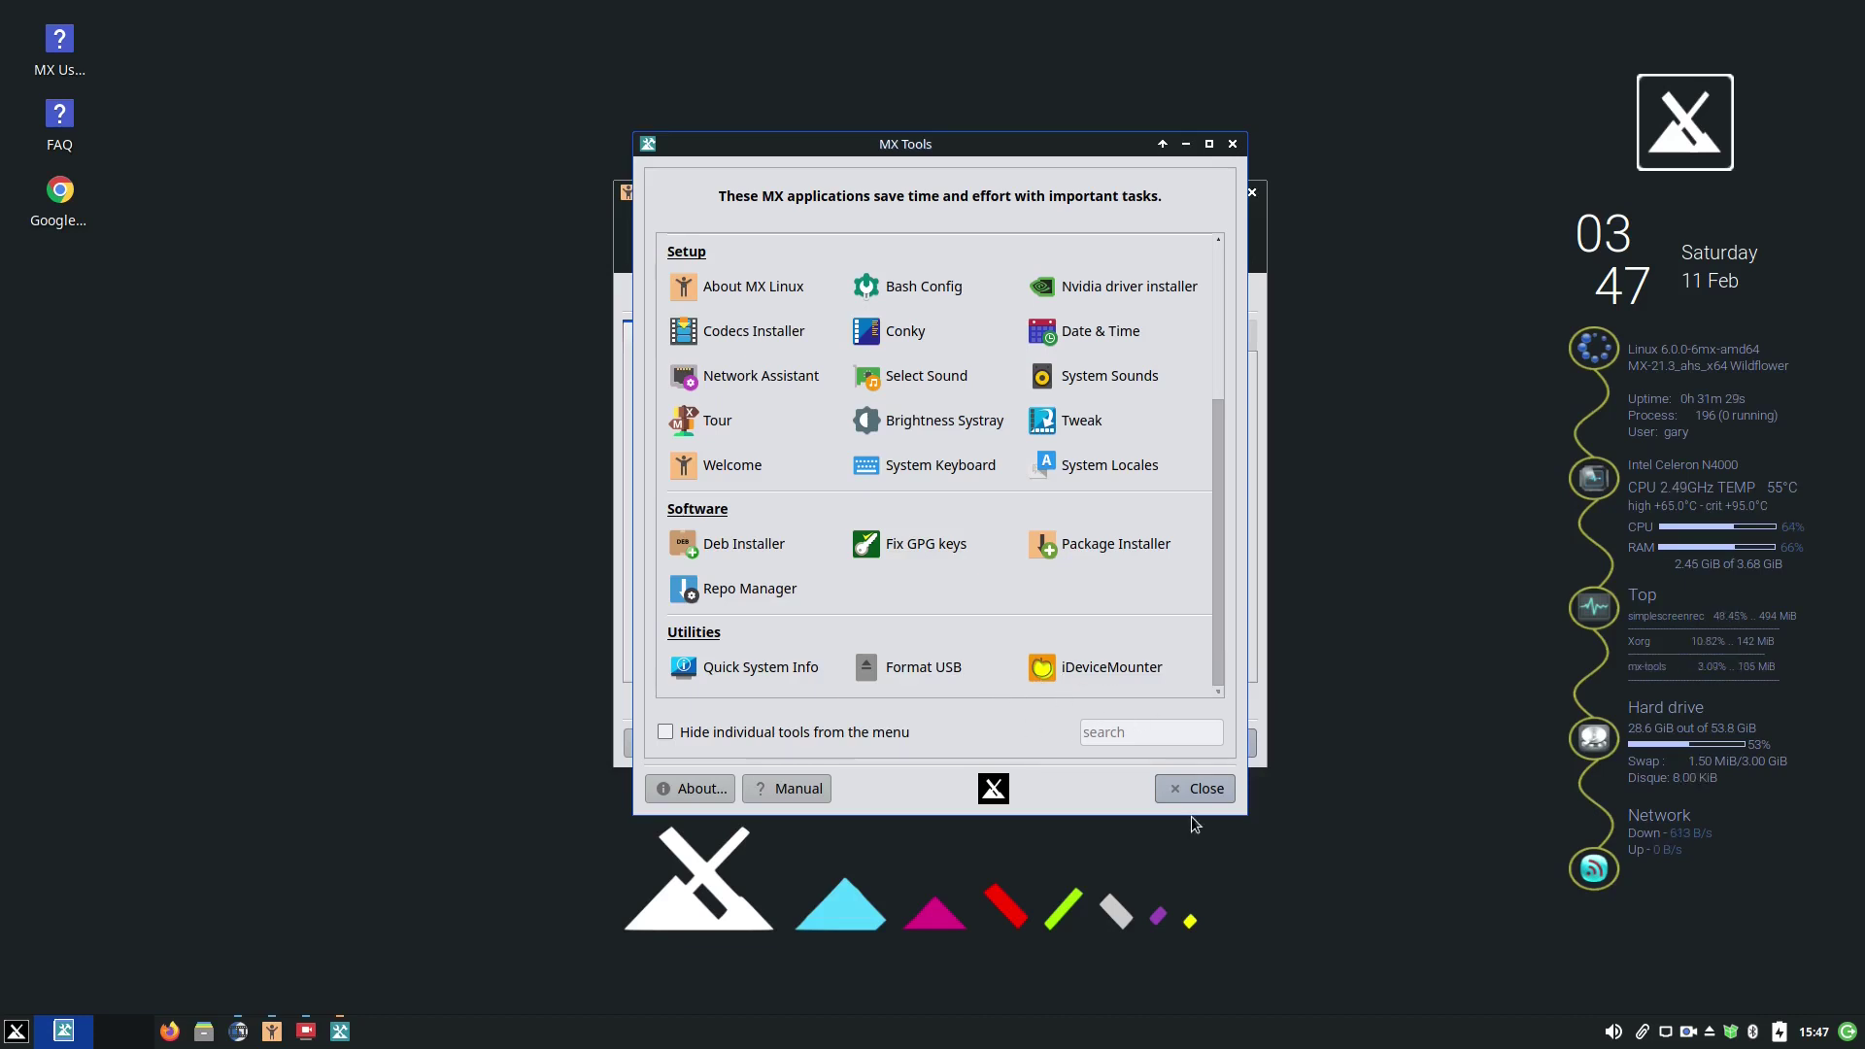
{"action": "left_click", "coordinate": [1191, 789]}
{"action": "left_click", "coordinate": [1221, 745]}
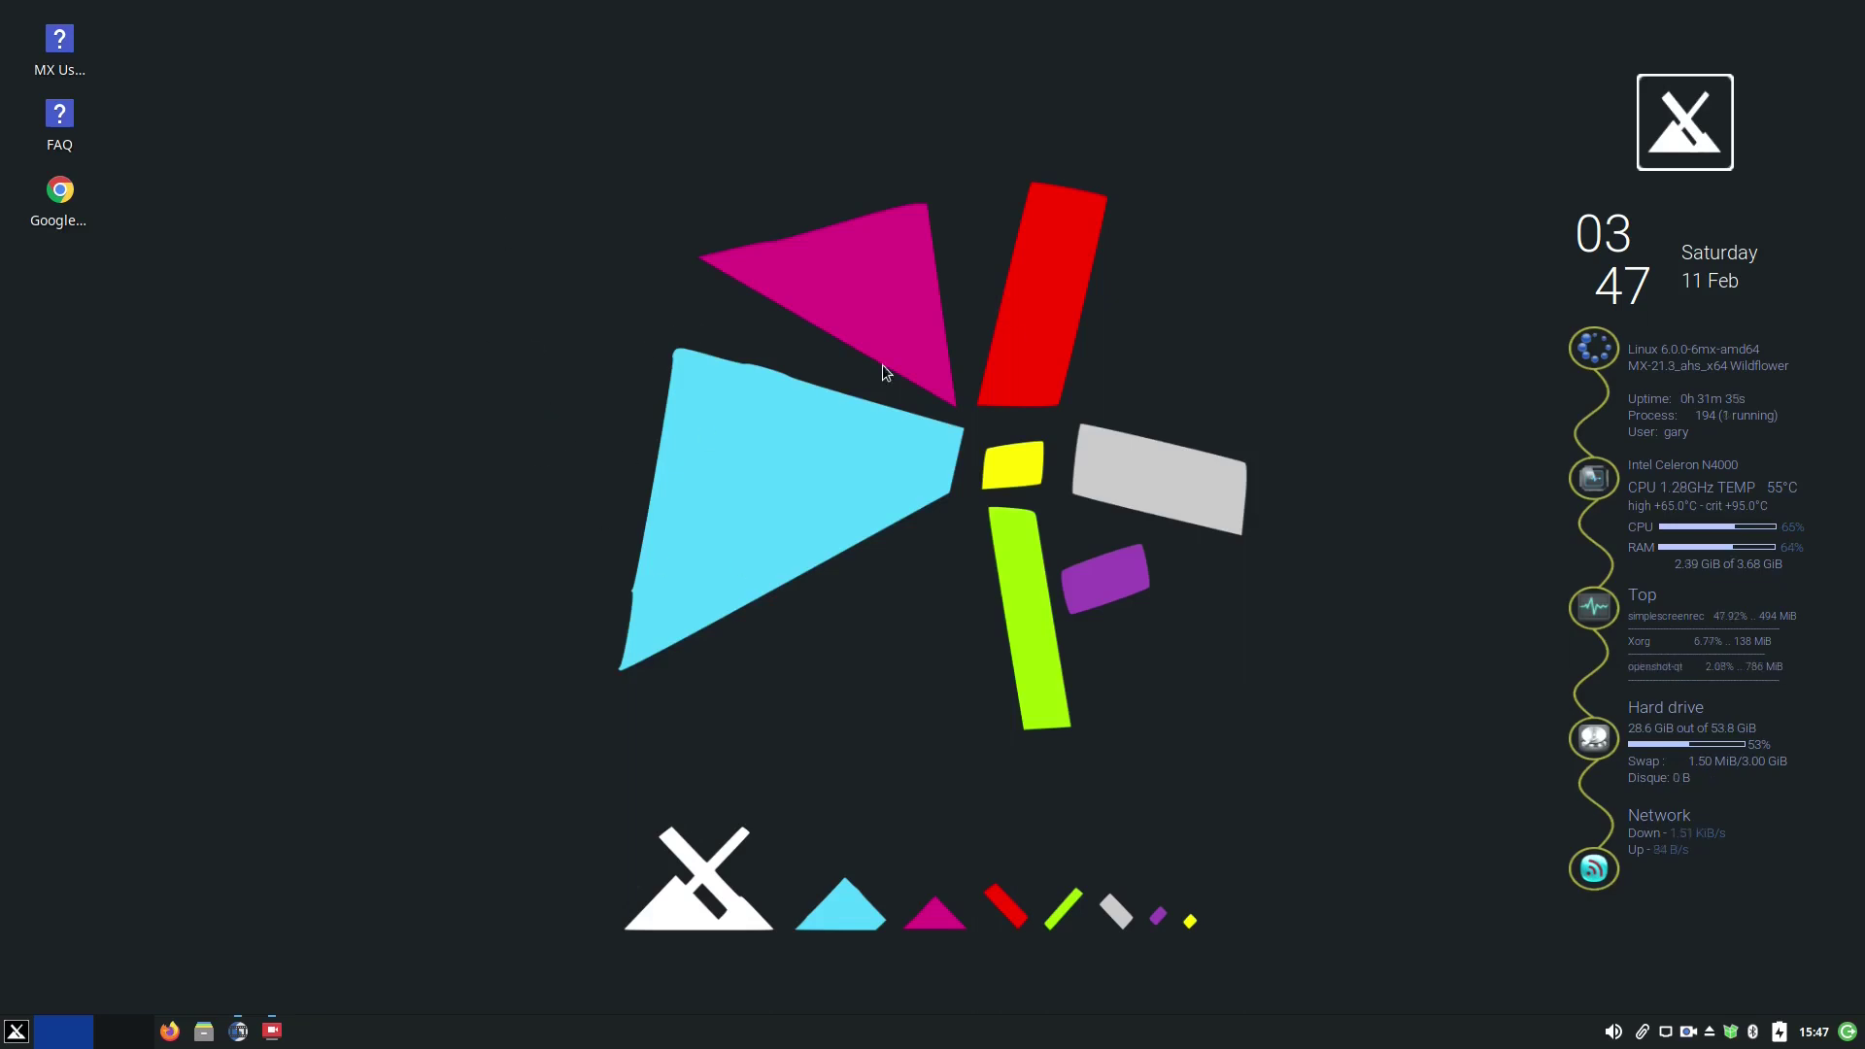
Open Desktop Settings and choose the yellow flower-field wallpaper, after briefly trying the red stone doorway
{"action": "right_click", "coordinate": [473, 336]}
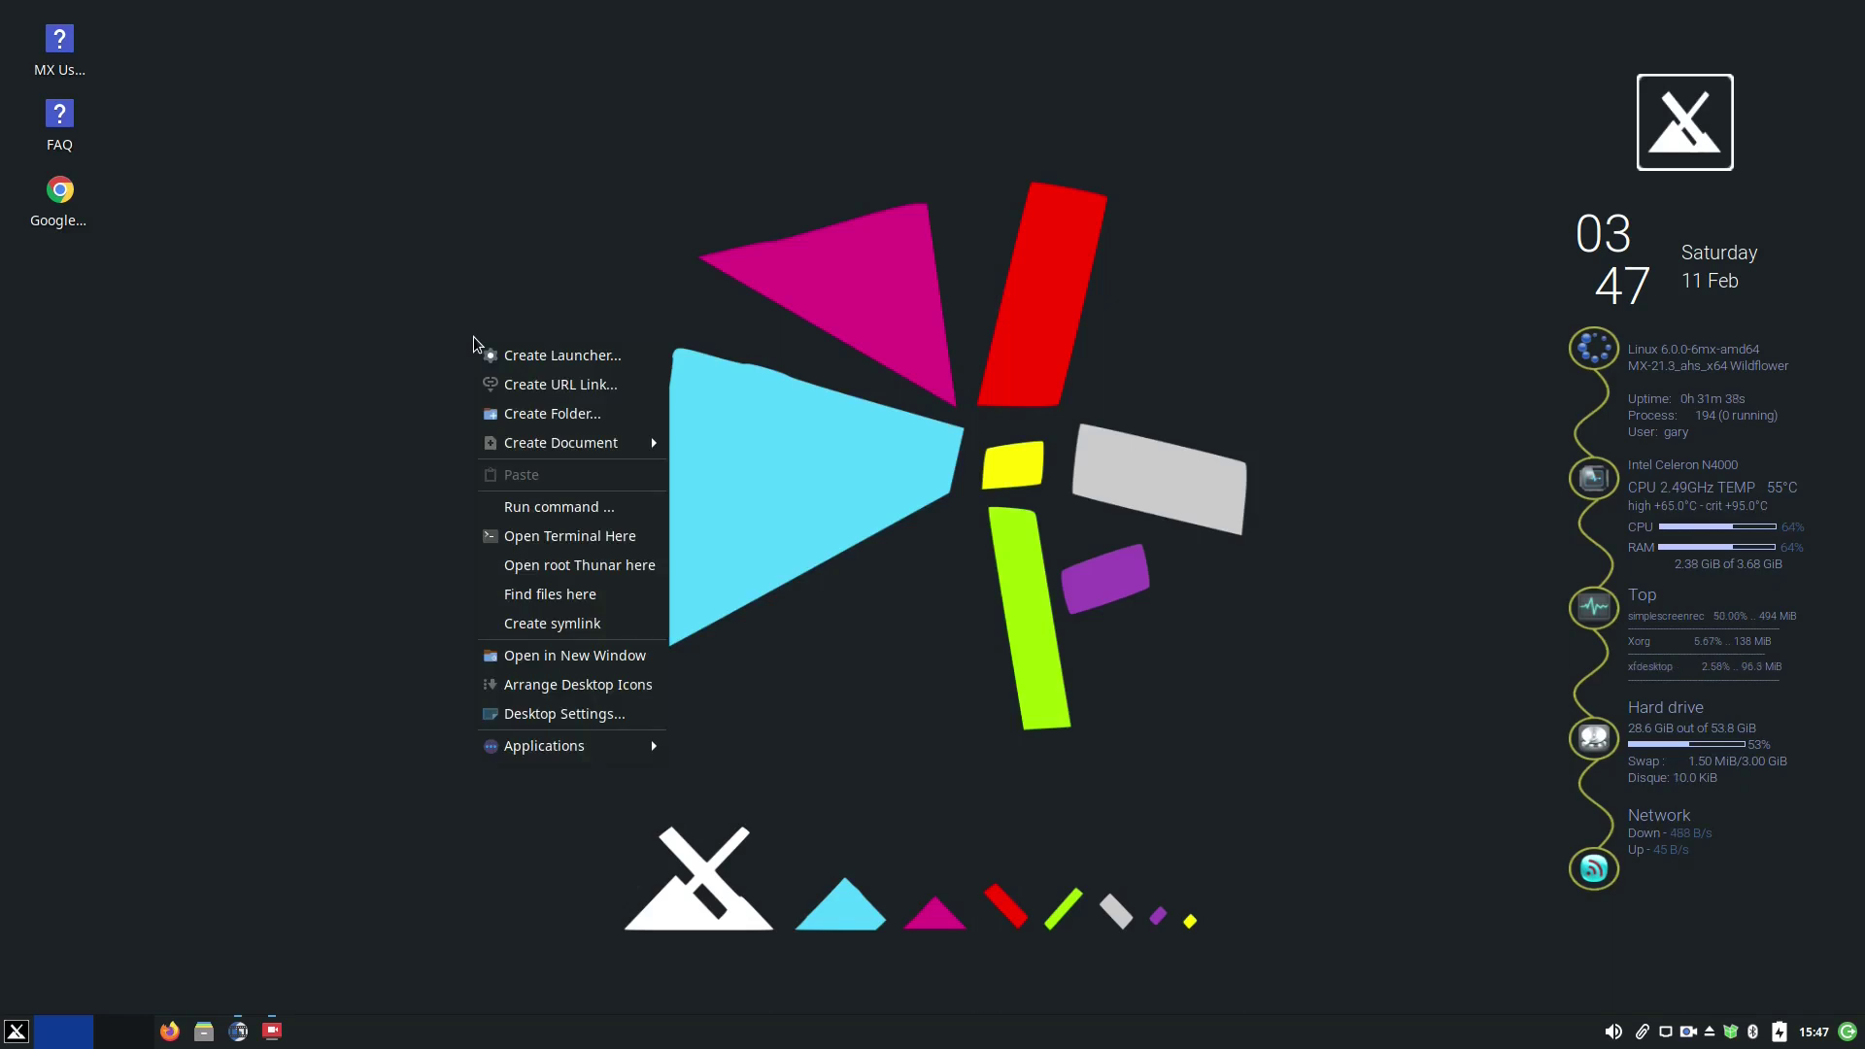
{"action": "left_click", "coordinate": [550, 716]}
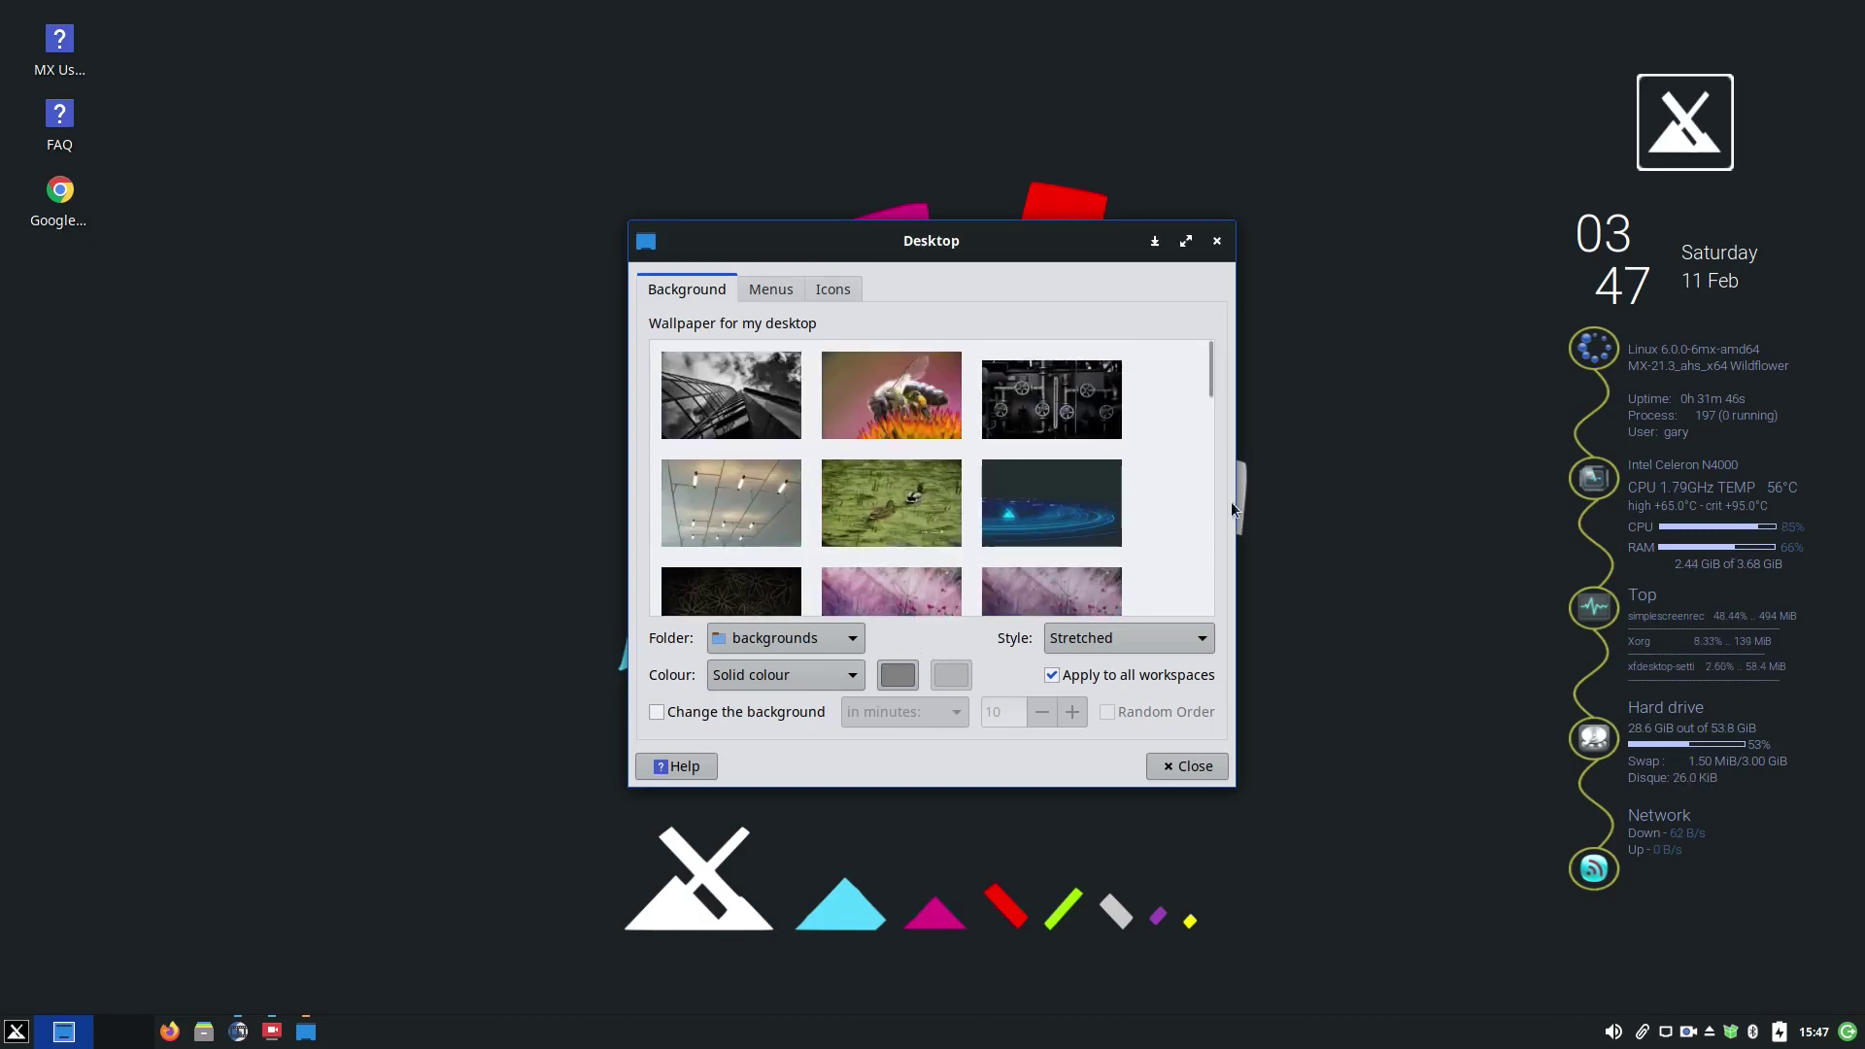
{"action": "scroll", "coordinate": [1208, 398], "scroll_direction": "down", "scroll_amount": 2}
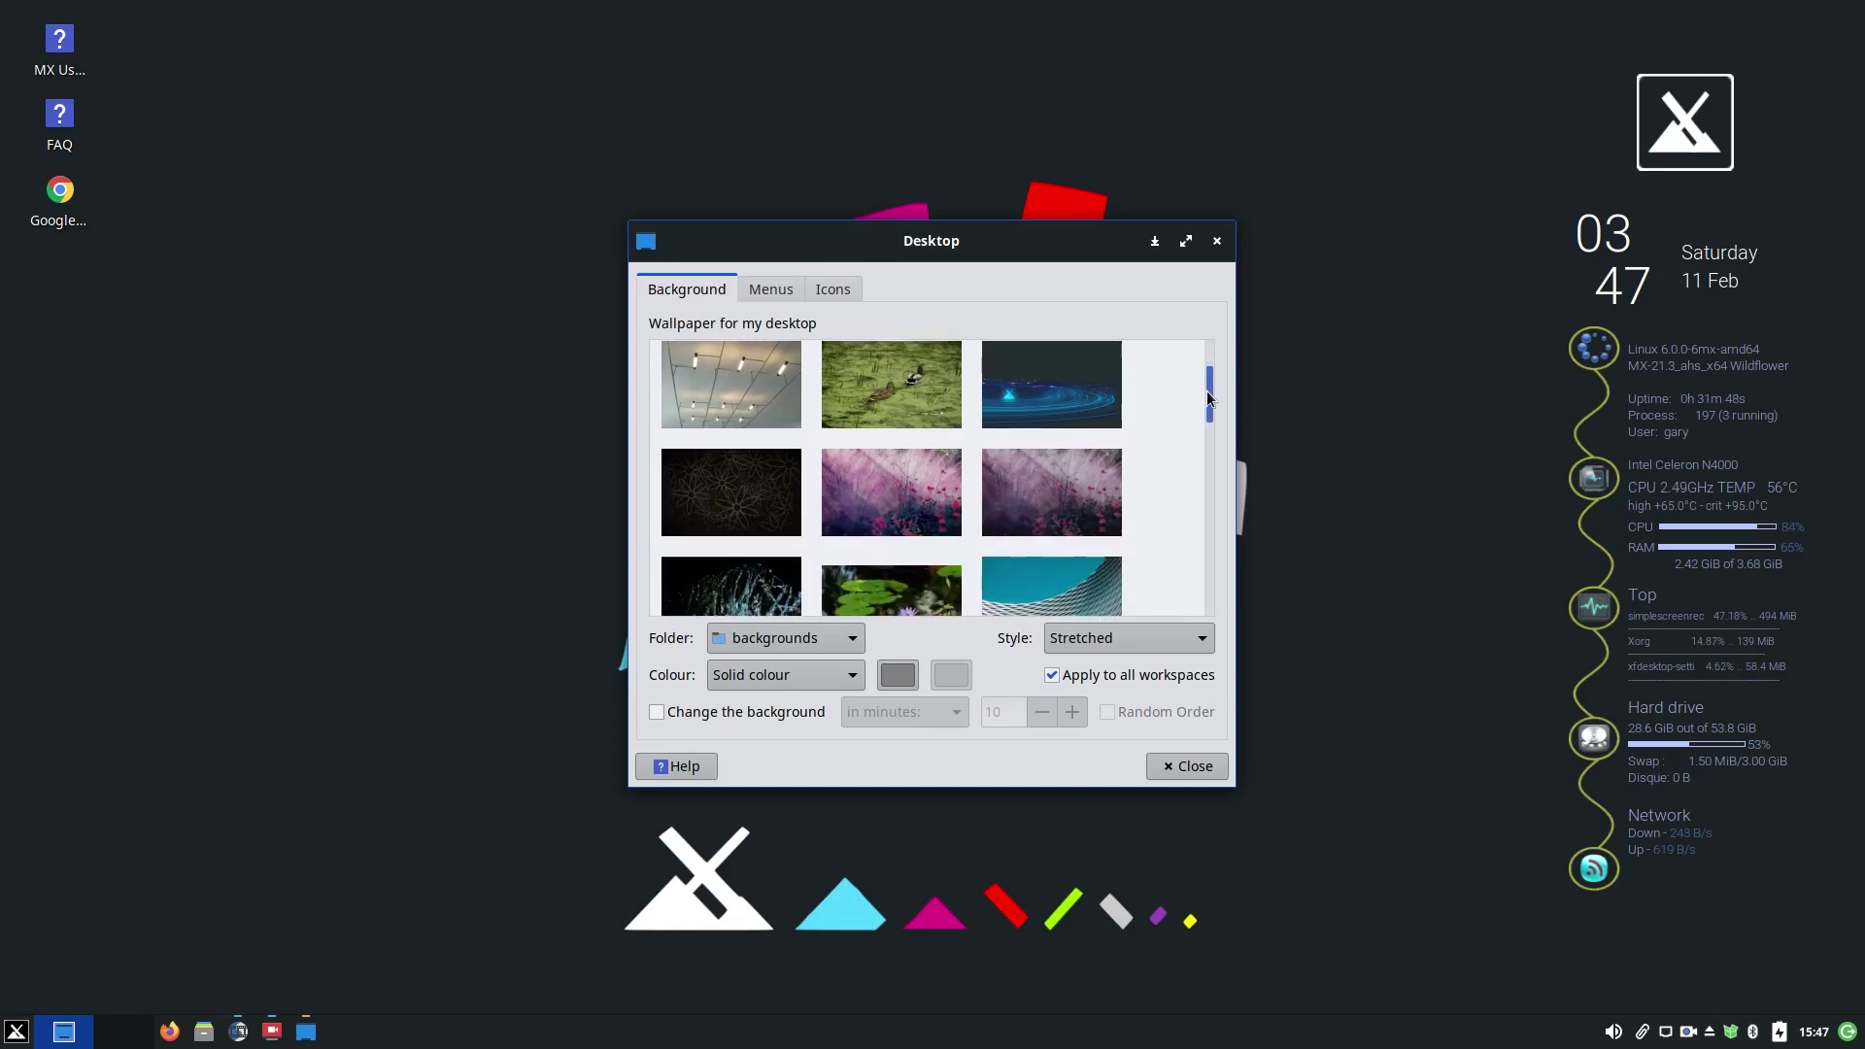
{"action": "left_click_drag", "start_coordinate": [1208, 398], "coordinate": [1206, 473]}
{"action": "left_click", "coordinate": [1039, 475]}
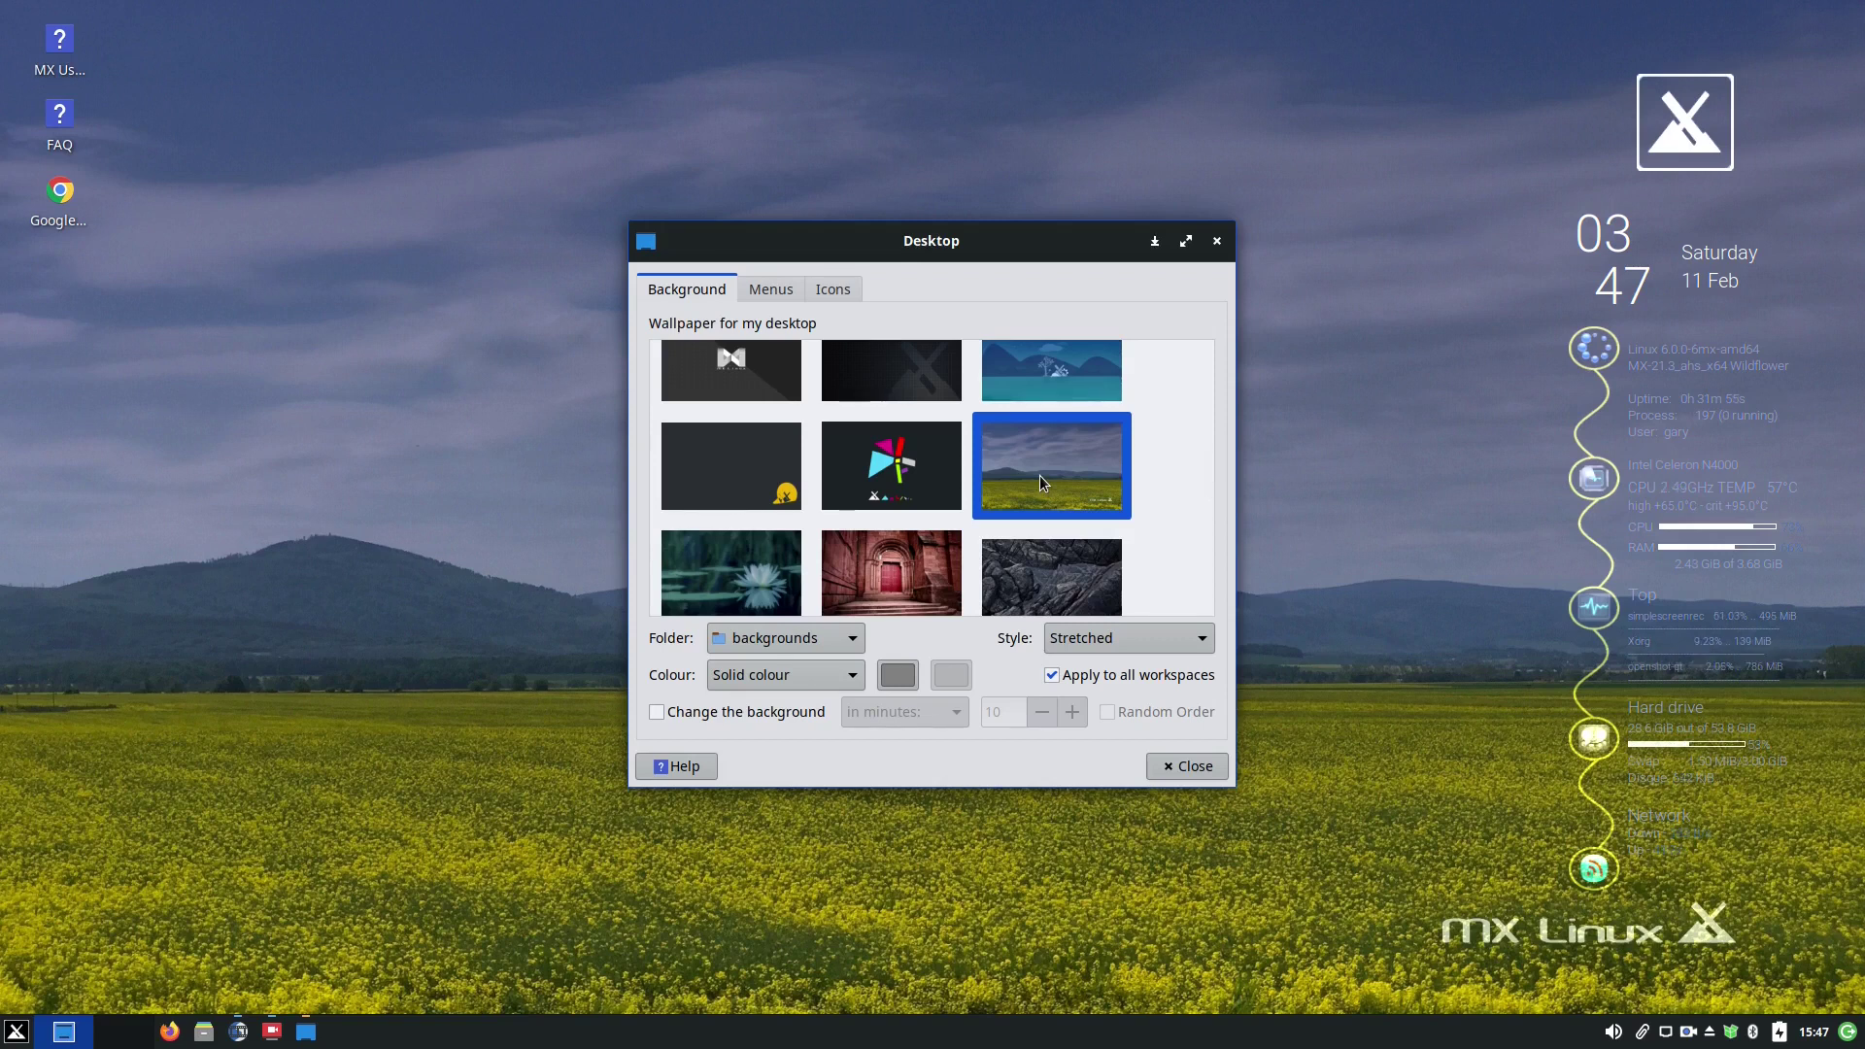
{"action": "left_click", "coordinate": [913, 592]}
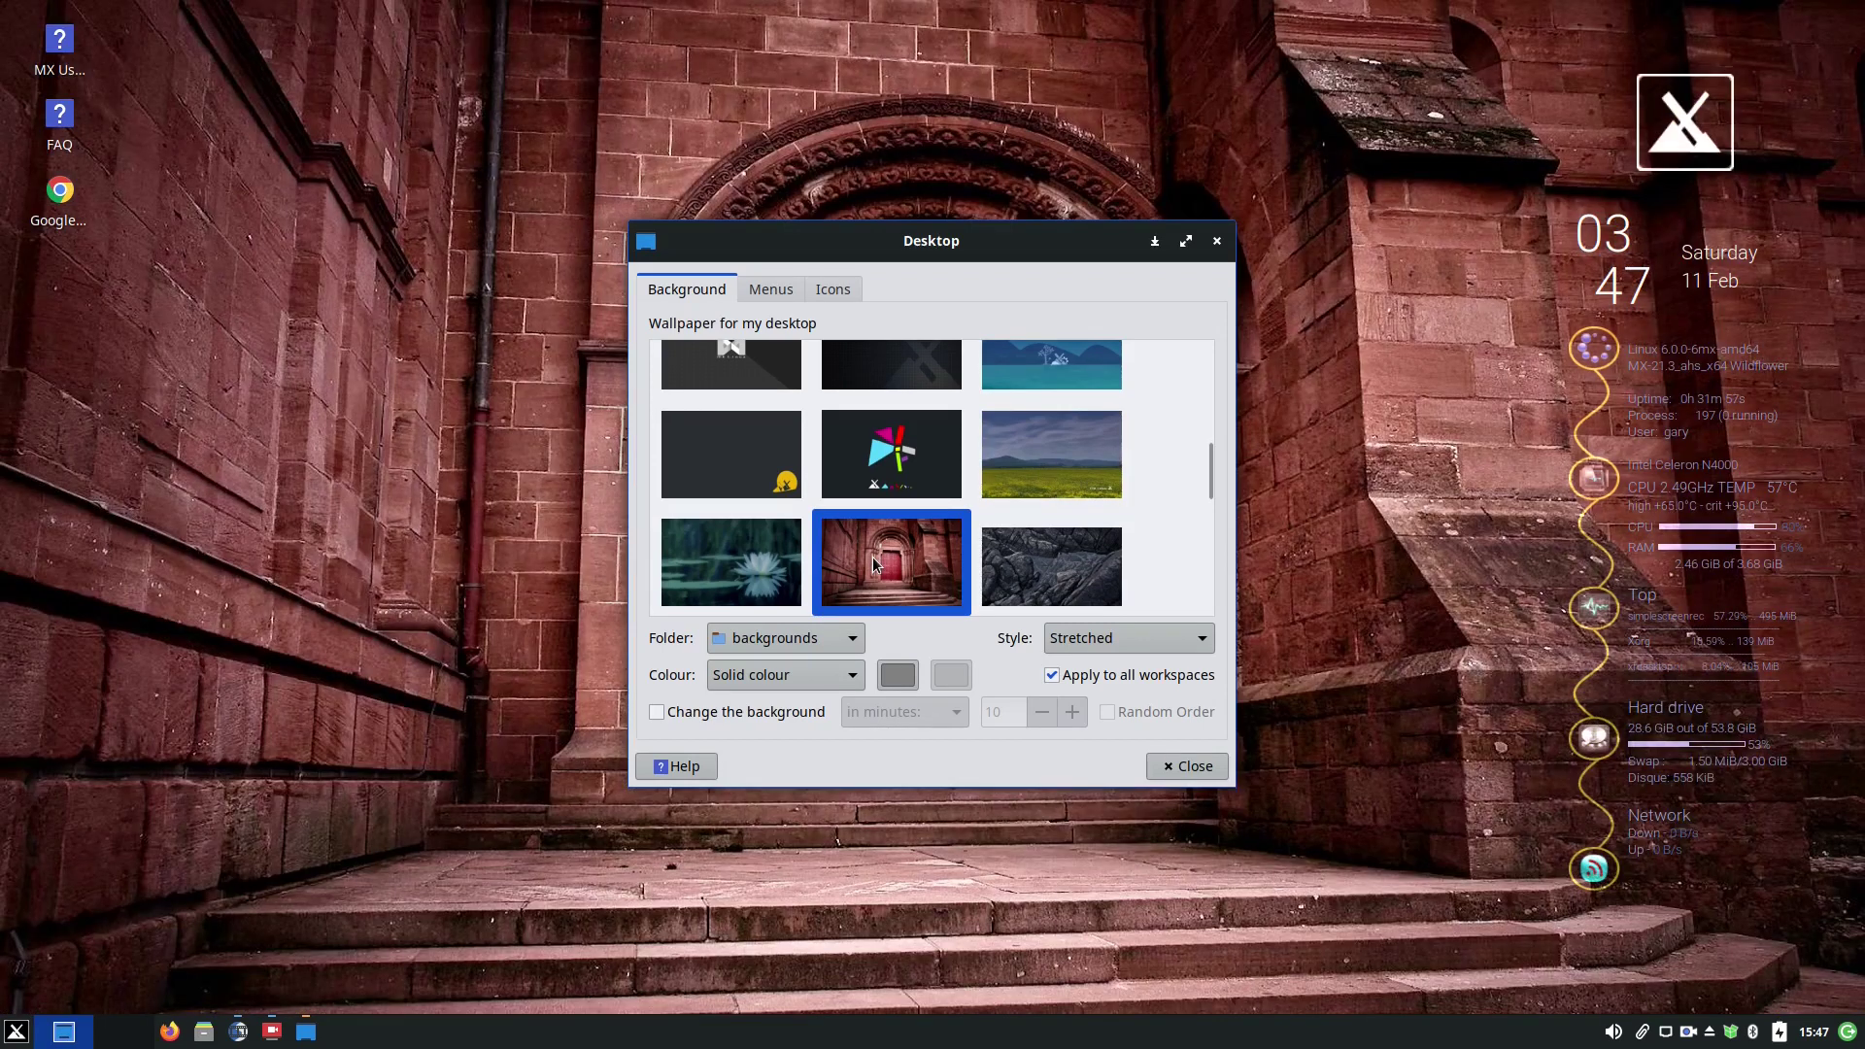
{"action": "left_click", "coordinate": [1048, 453]}
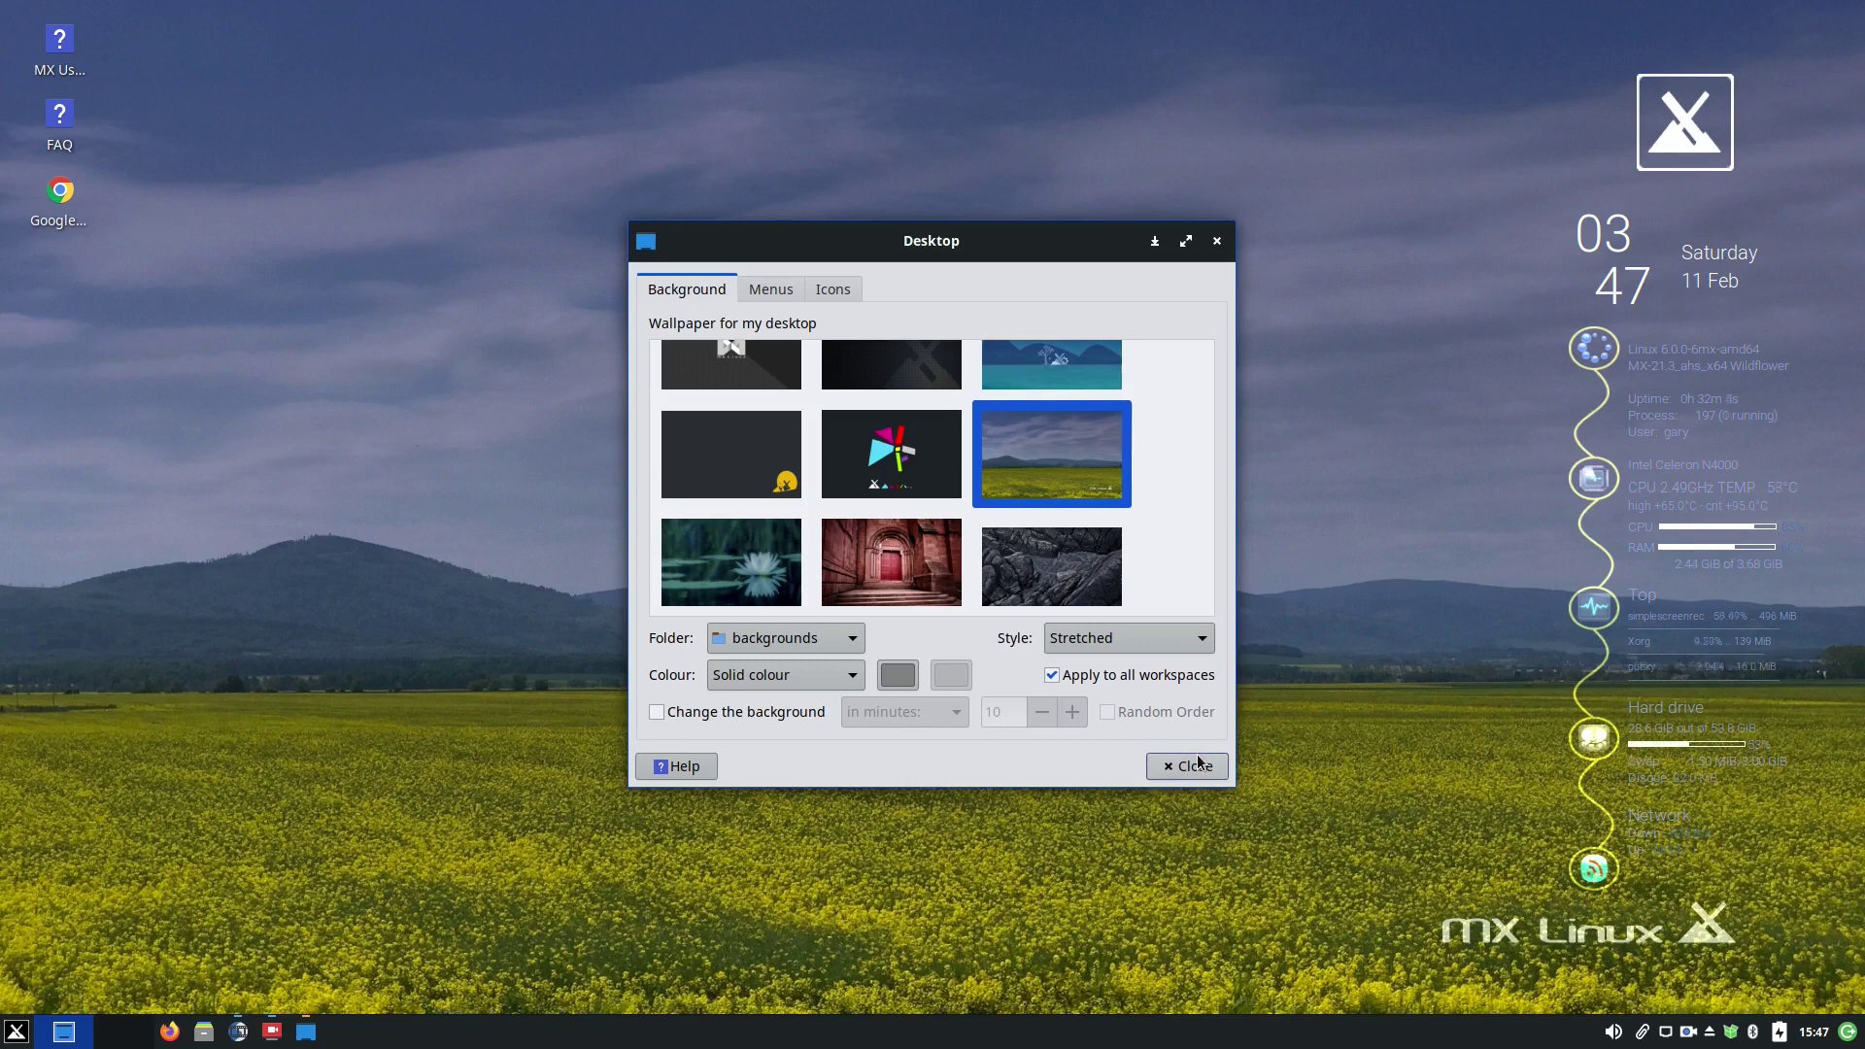
Browse the Menus and Icons tabs and enter 16 as the desktop icon size
{"action": "left_click", "coordinate": [763, 289]}
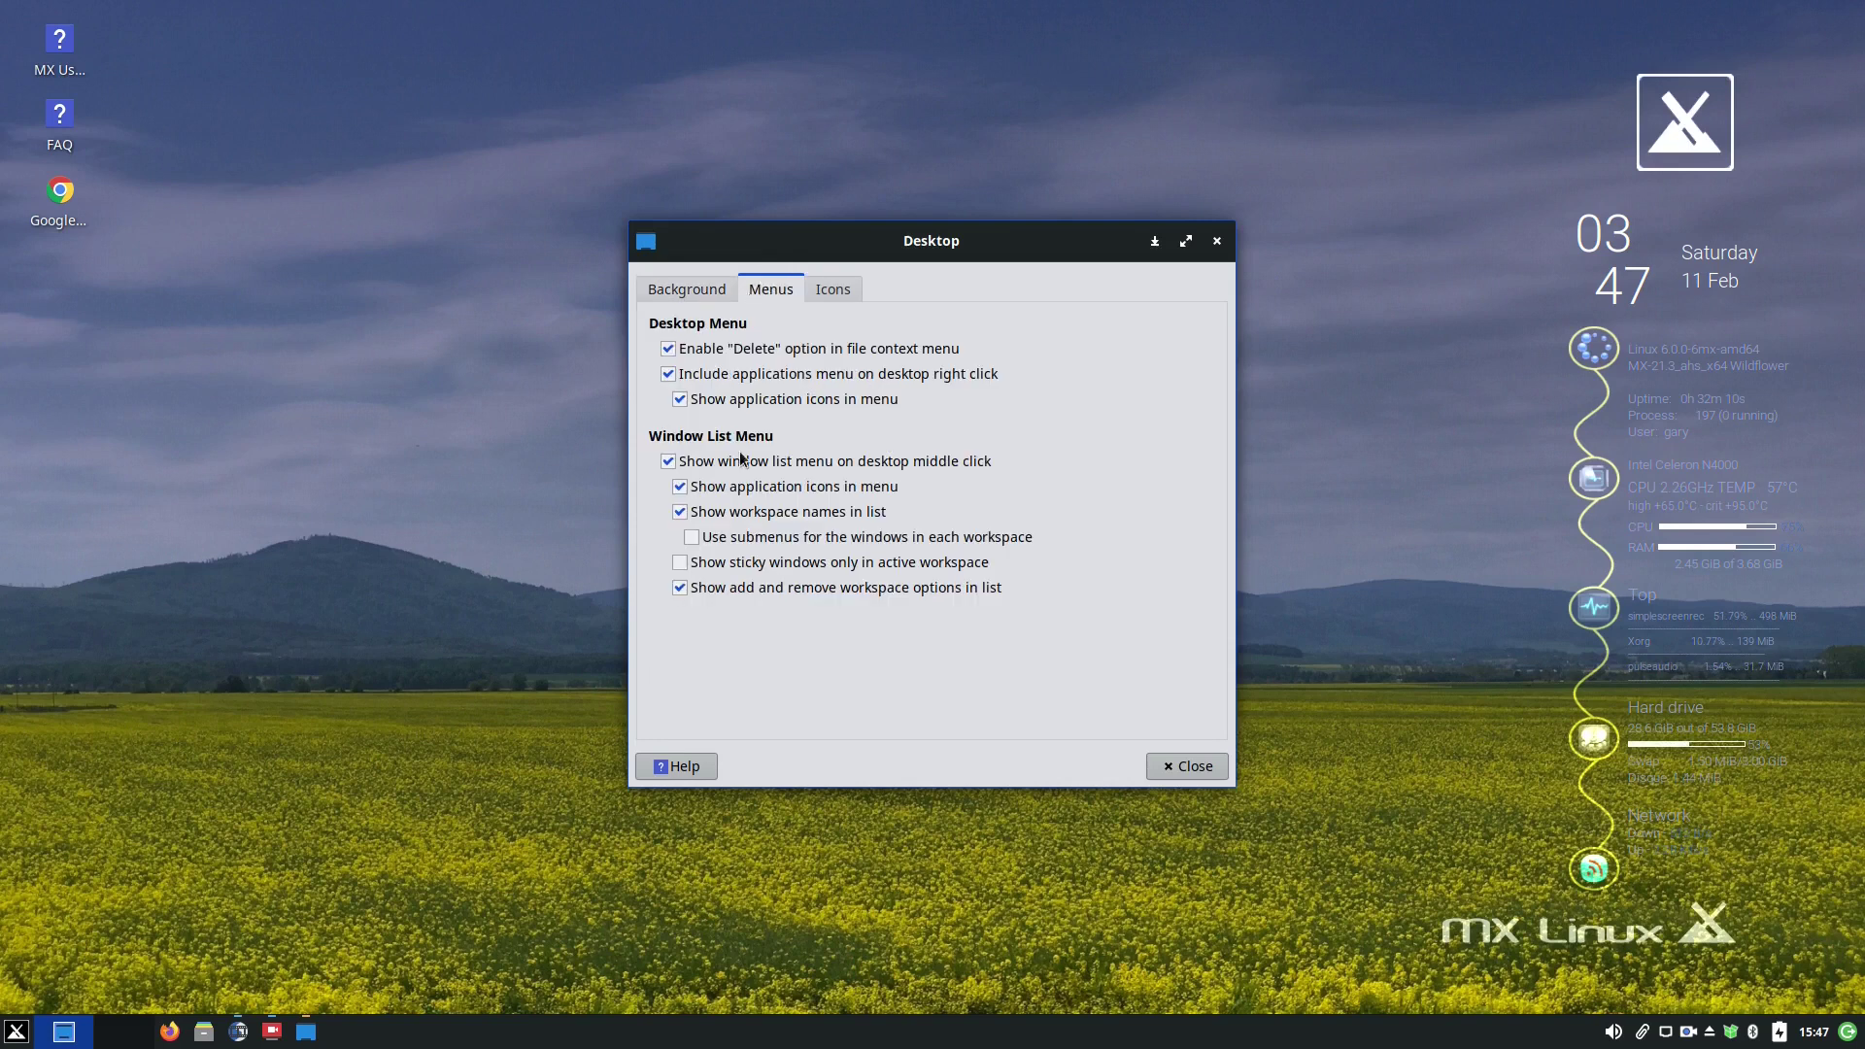
{"action": "left_click", "coordinate": [833, 289]}
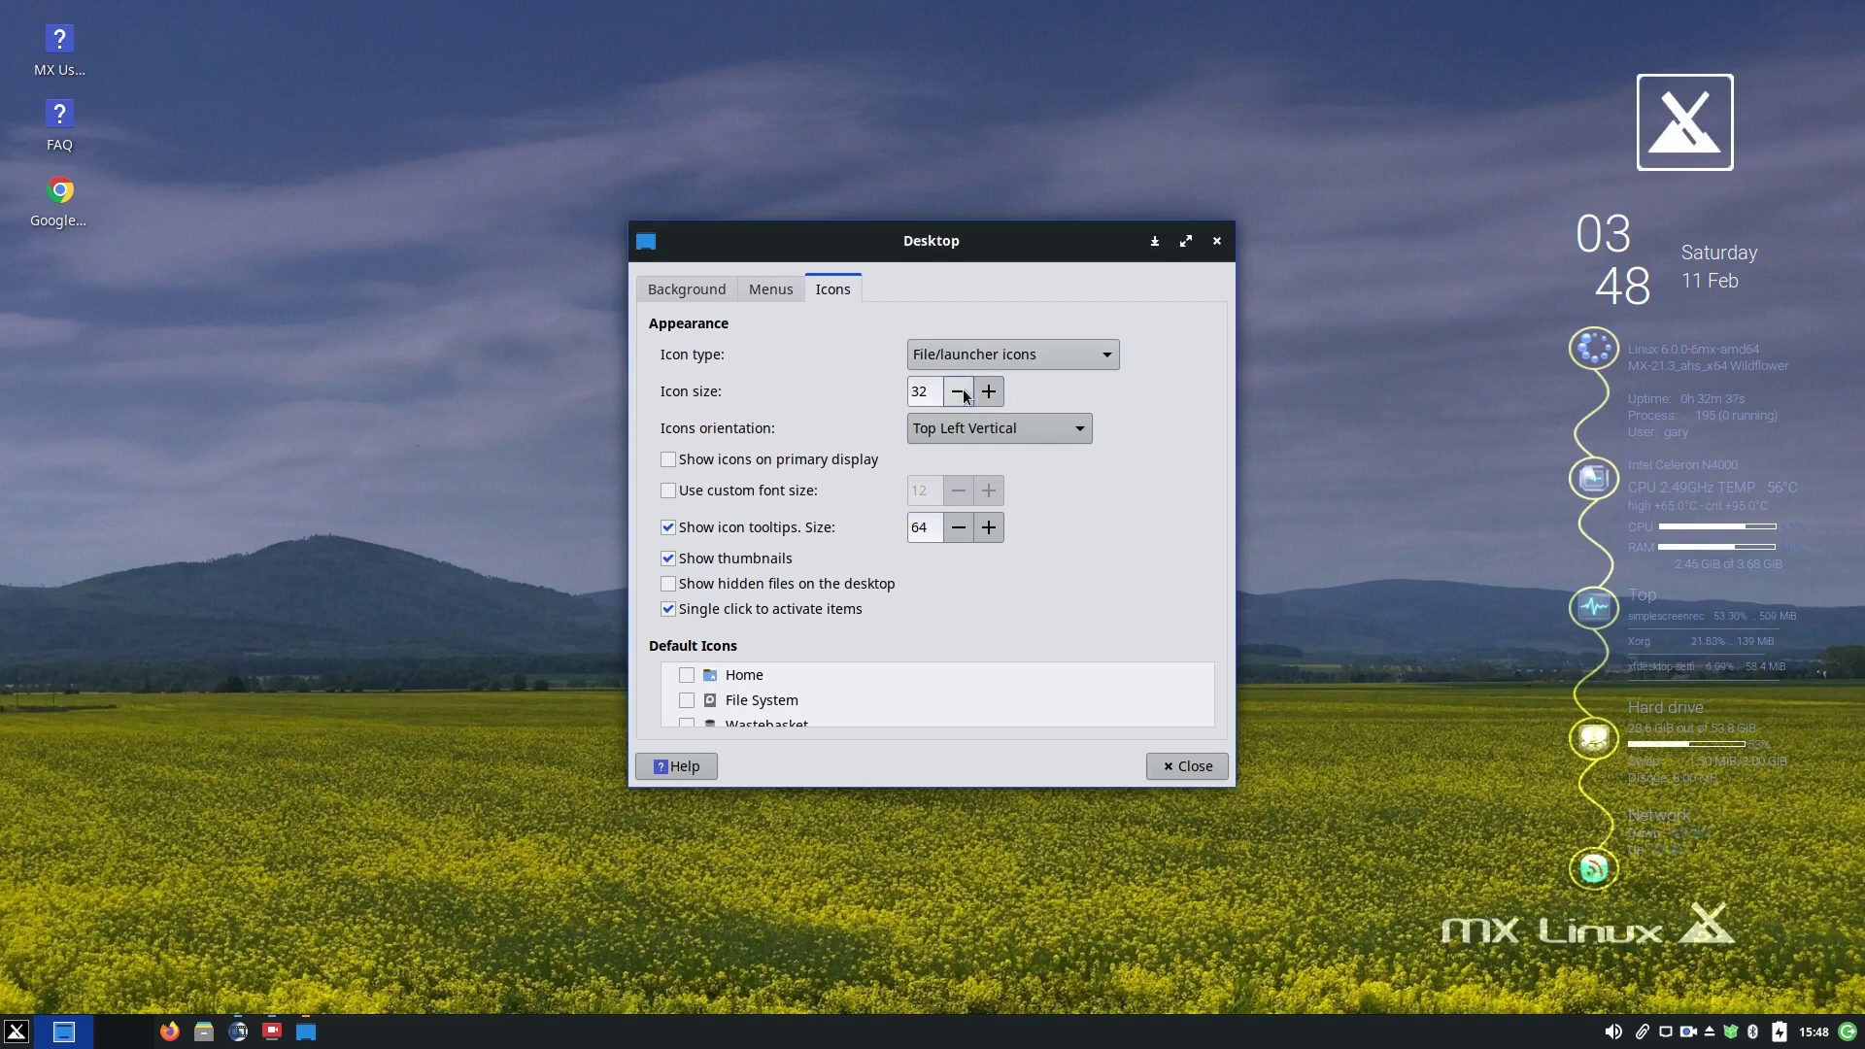
{"action": "left_click", "coordinate": [928, 392]}
{"action": "key", "text": "ctrl+a"}
{"action": "type", "text": "1"}
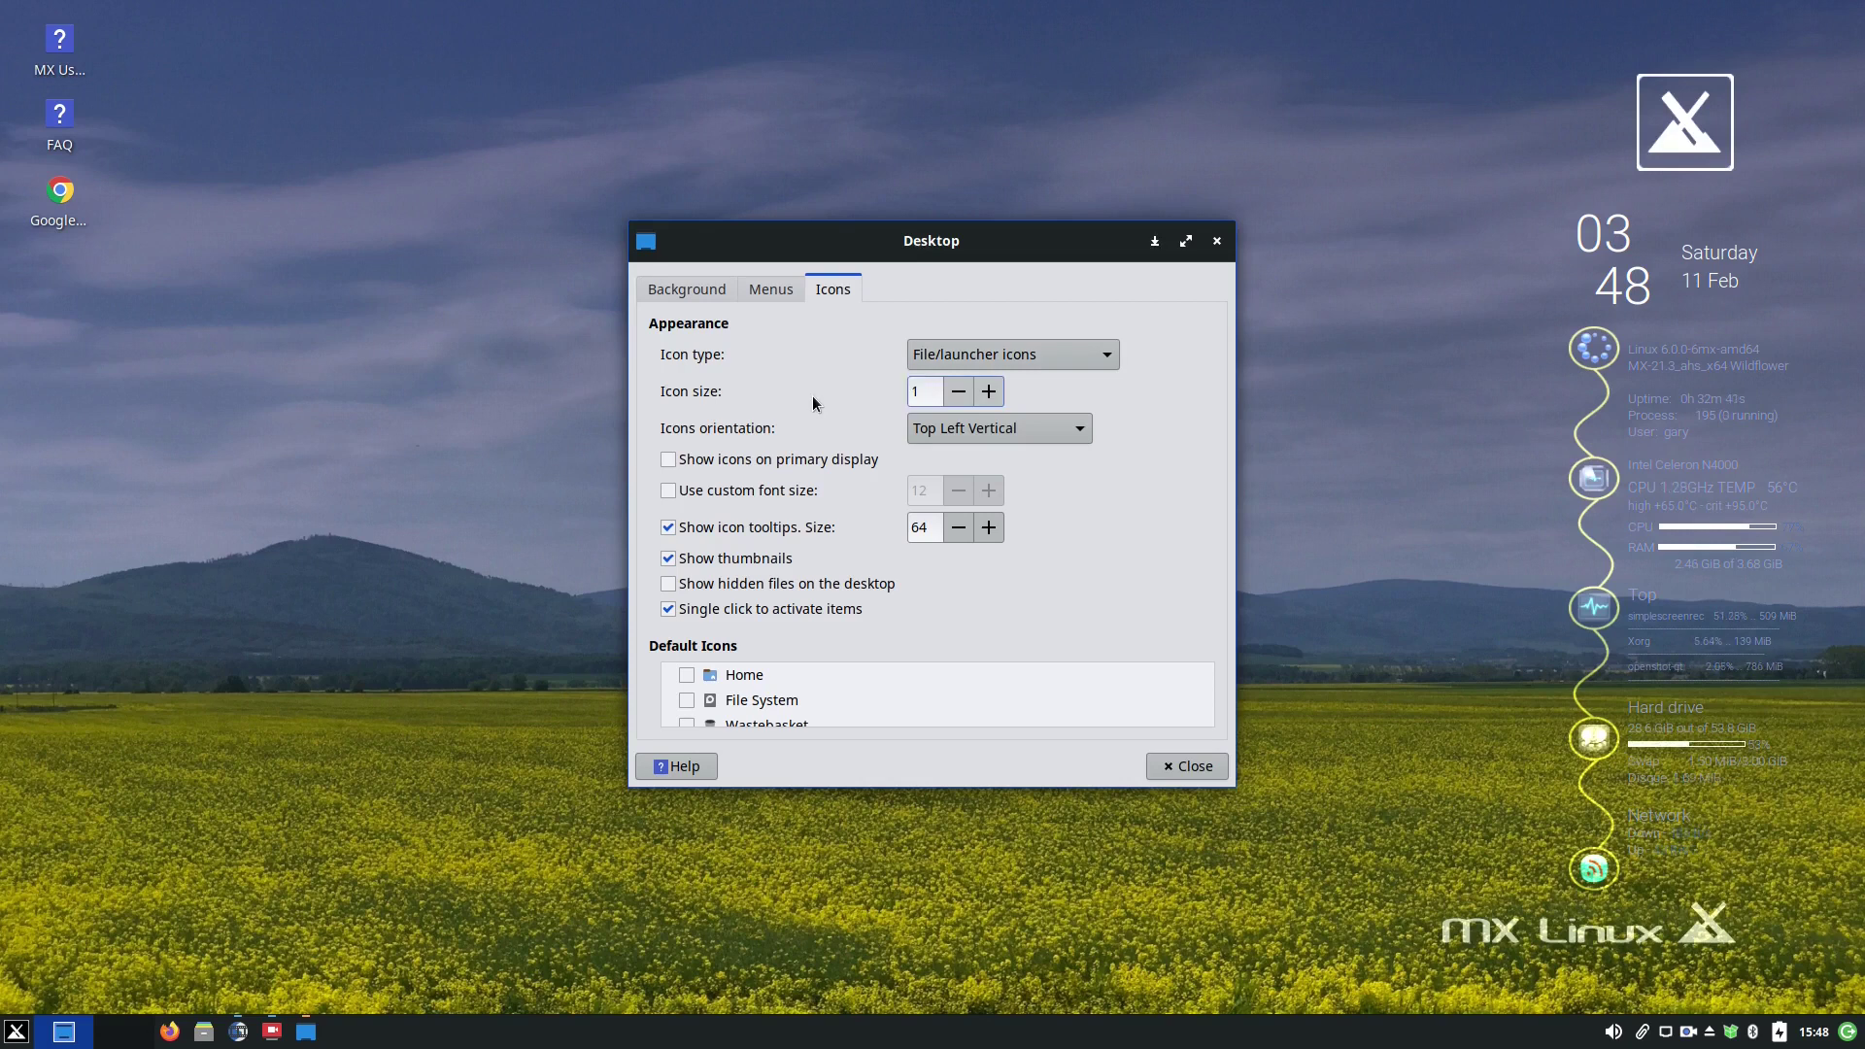
{"action": "type", "text": "6"}
{"action": "left_click", "coordinate": [1080, 435]}
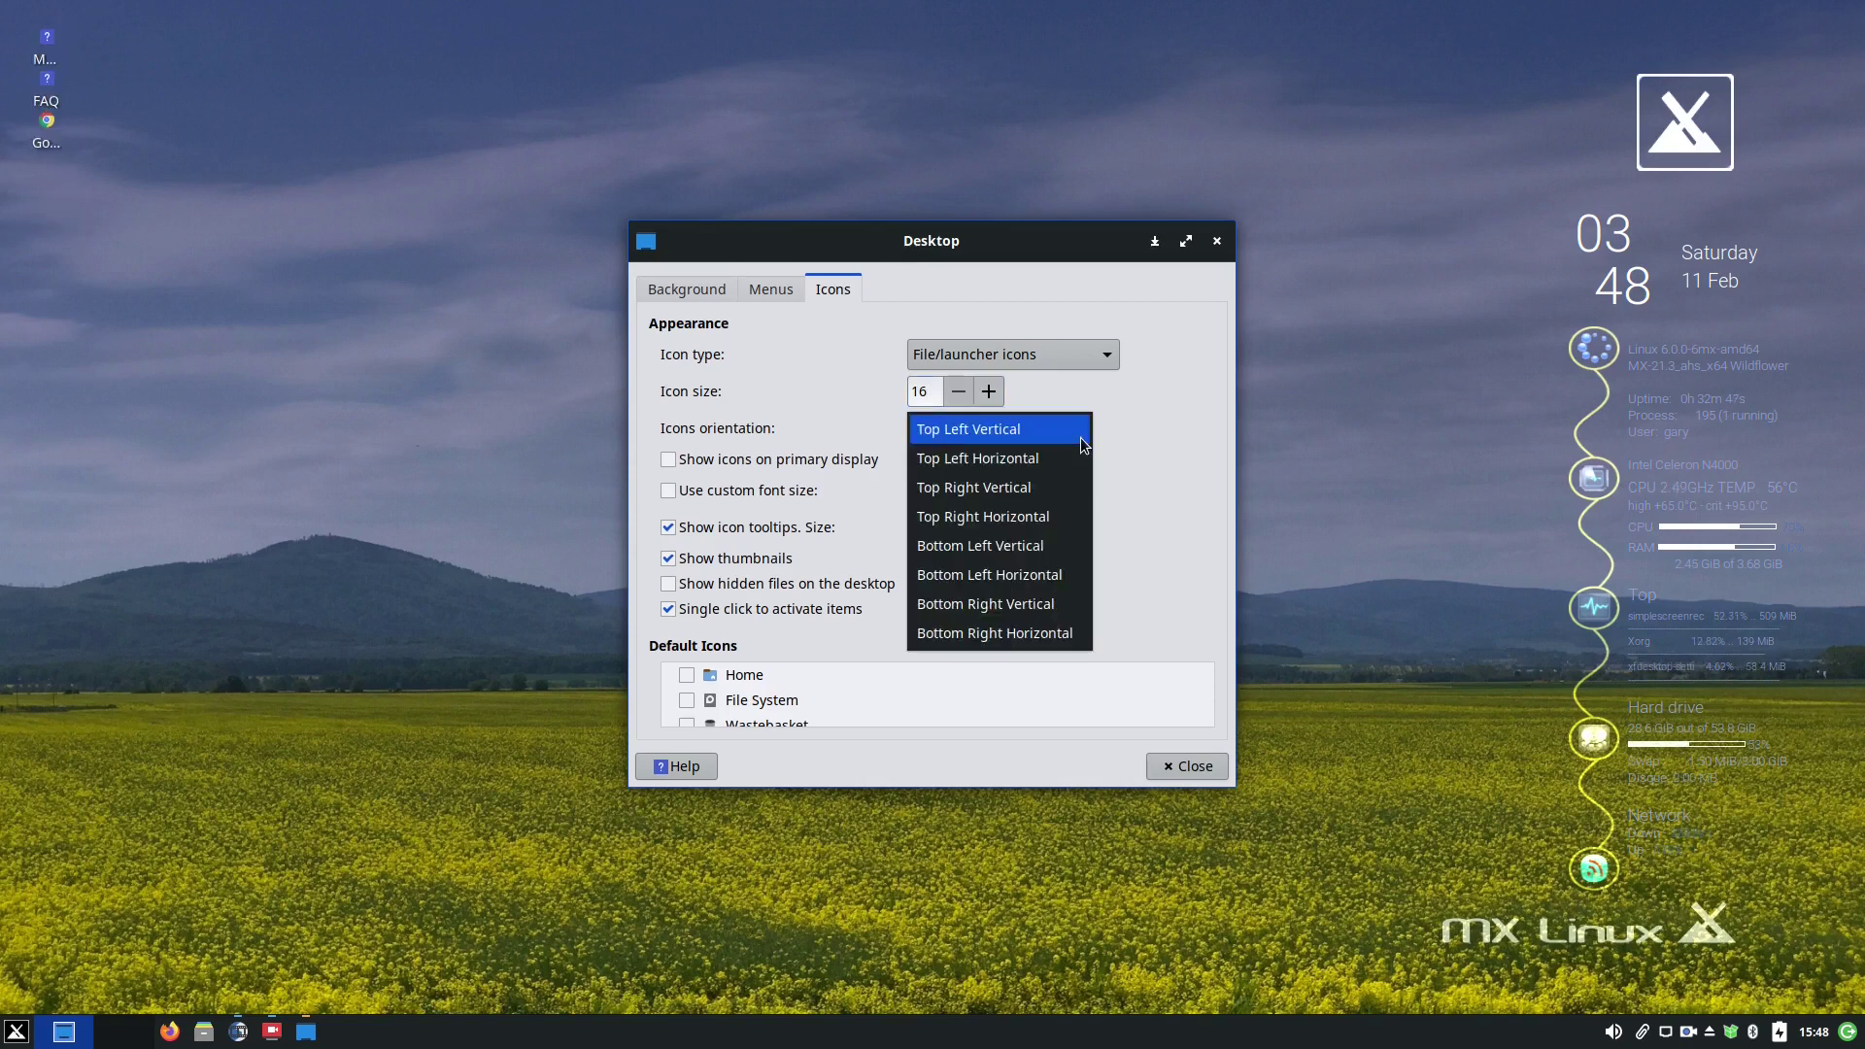
{"action": "left_click", "coordinate": [995, 402]}
Adjust the desktop icon size up and down, settling on 24
{"action": "left_click", "coordinate": [995, 402]}
{"action": "left_click", "coordinate": [995, 402]}
{"action": "left_click", "coordinate": [995, 402]}
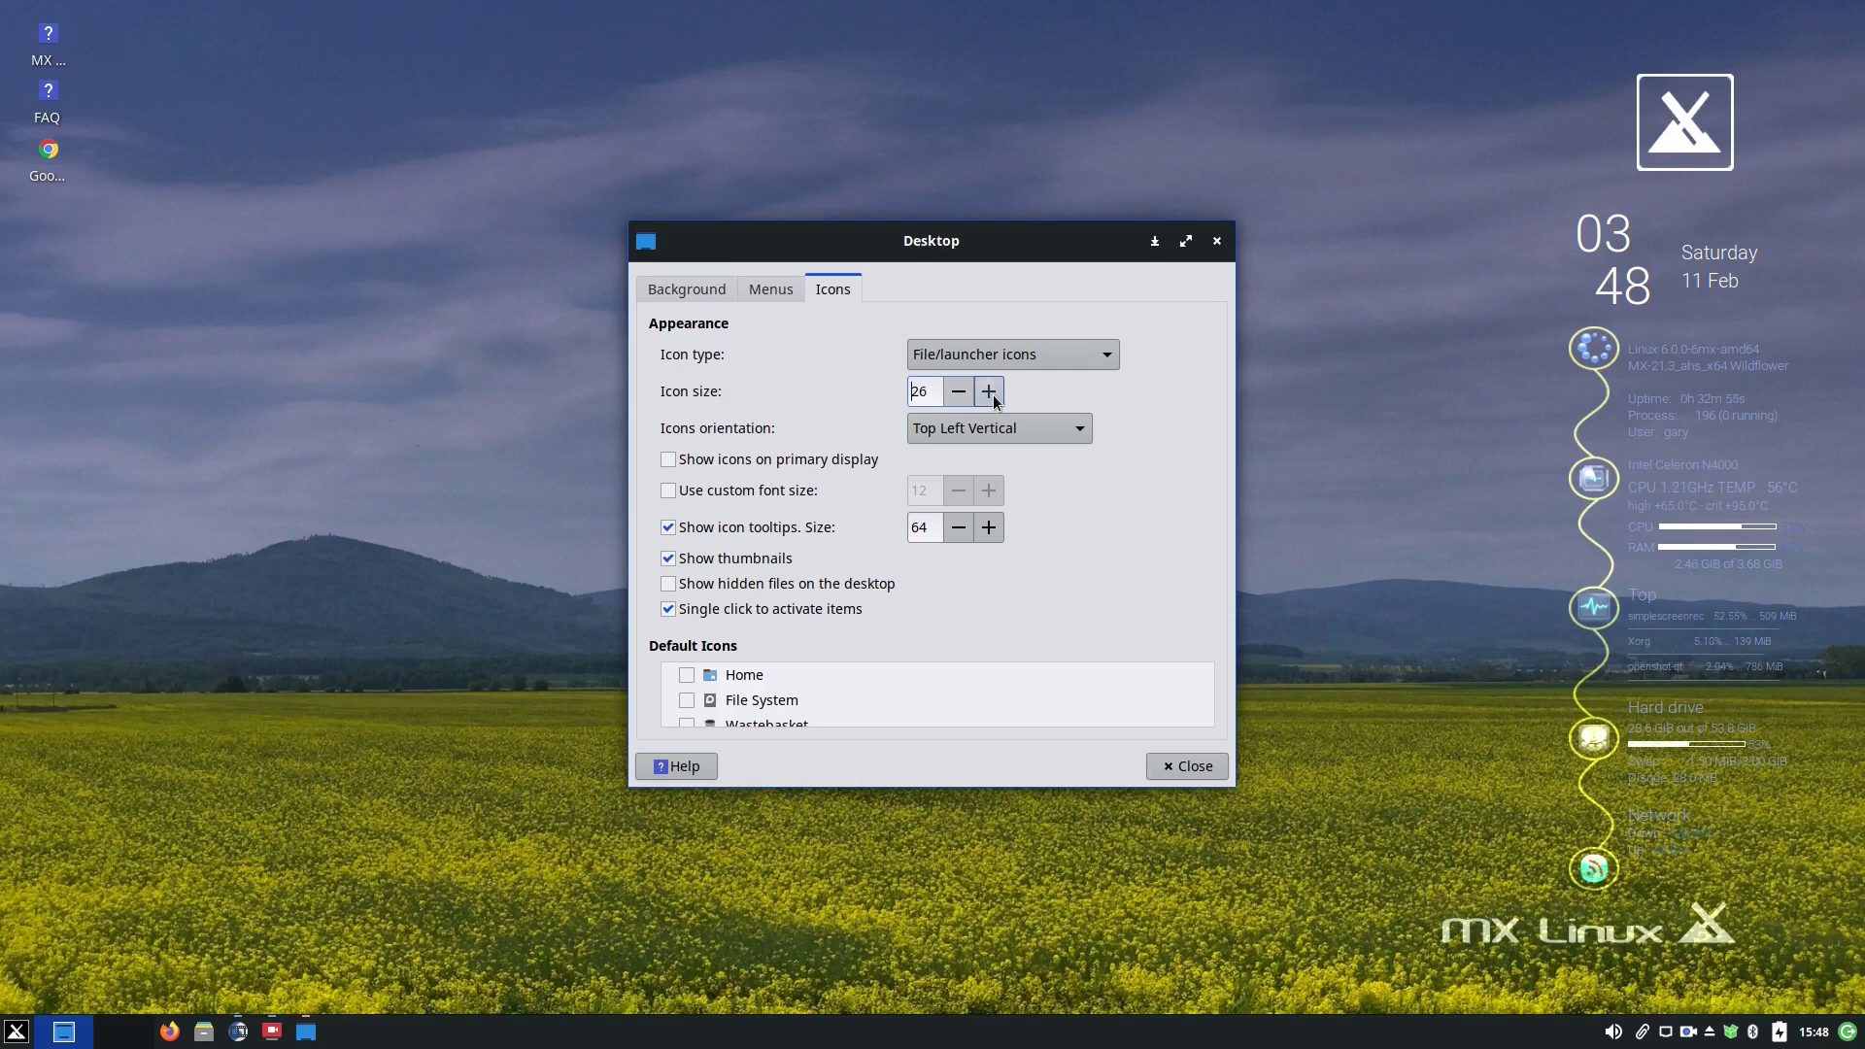
{"action": "left_click", "coordinate": [958, 391]}
{"action": "left_click", "coordinate": [958, 391]}
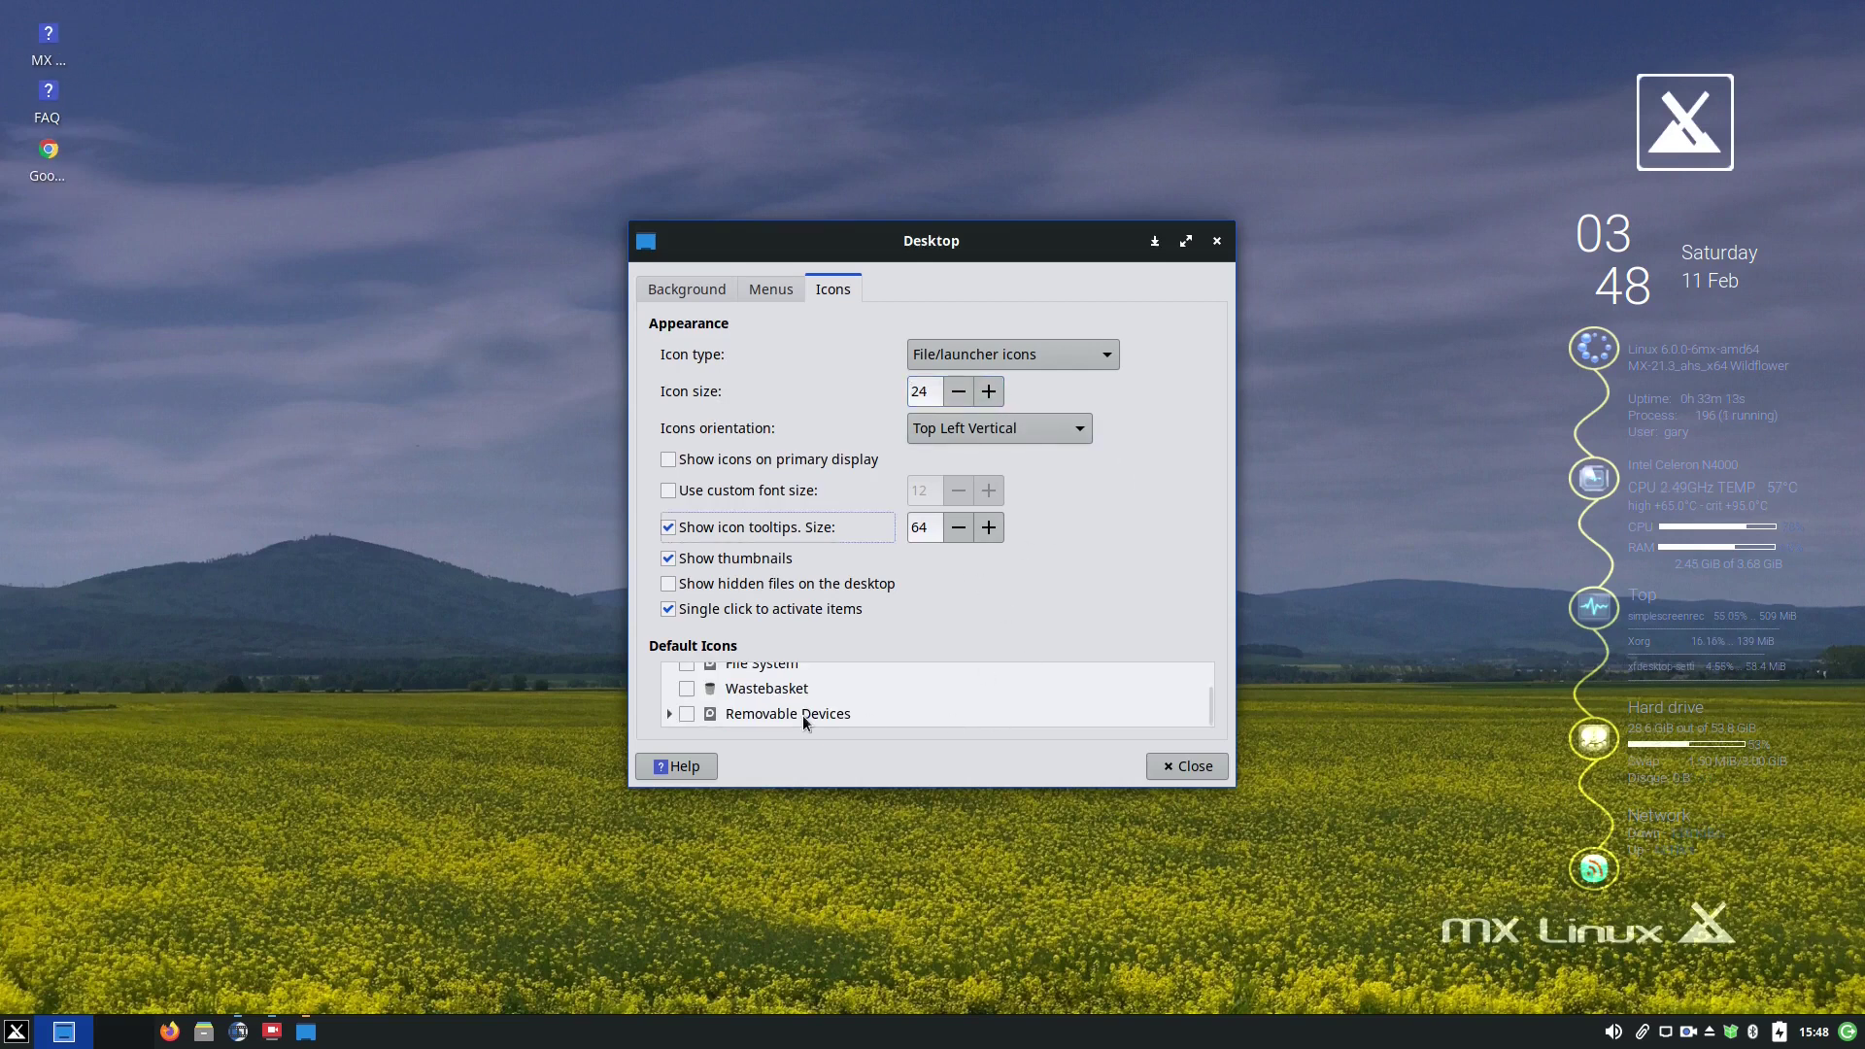
Show the Home, File System and Wastebasket default icons on the desktop
{"action": "scroll", "coordinate": [1196, 708], "scroll_direction": "up", "scroll_amount": 2}
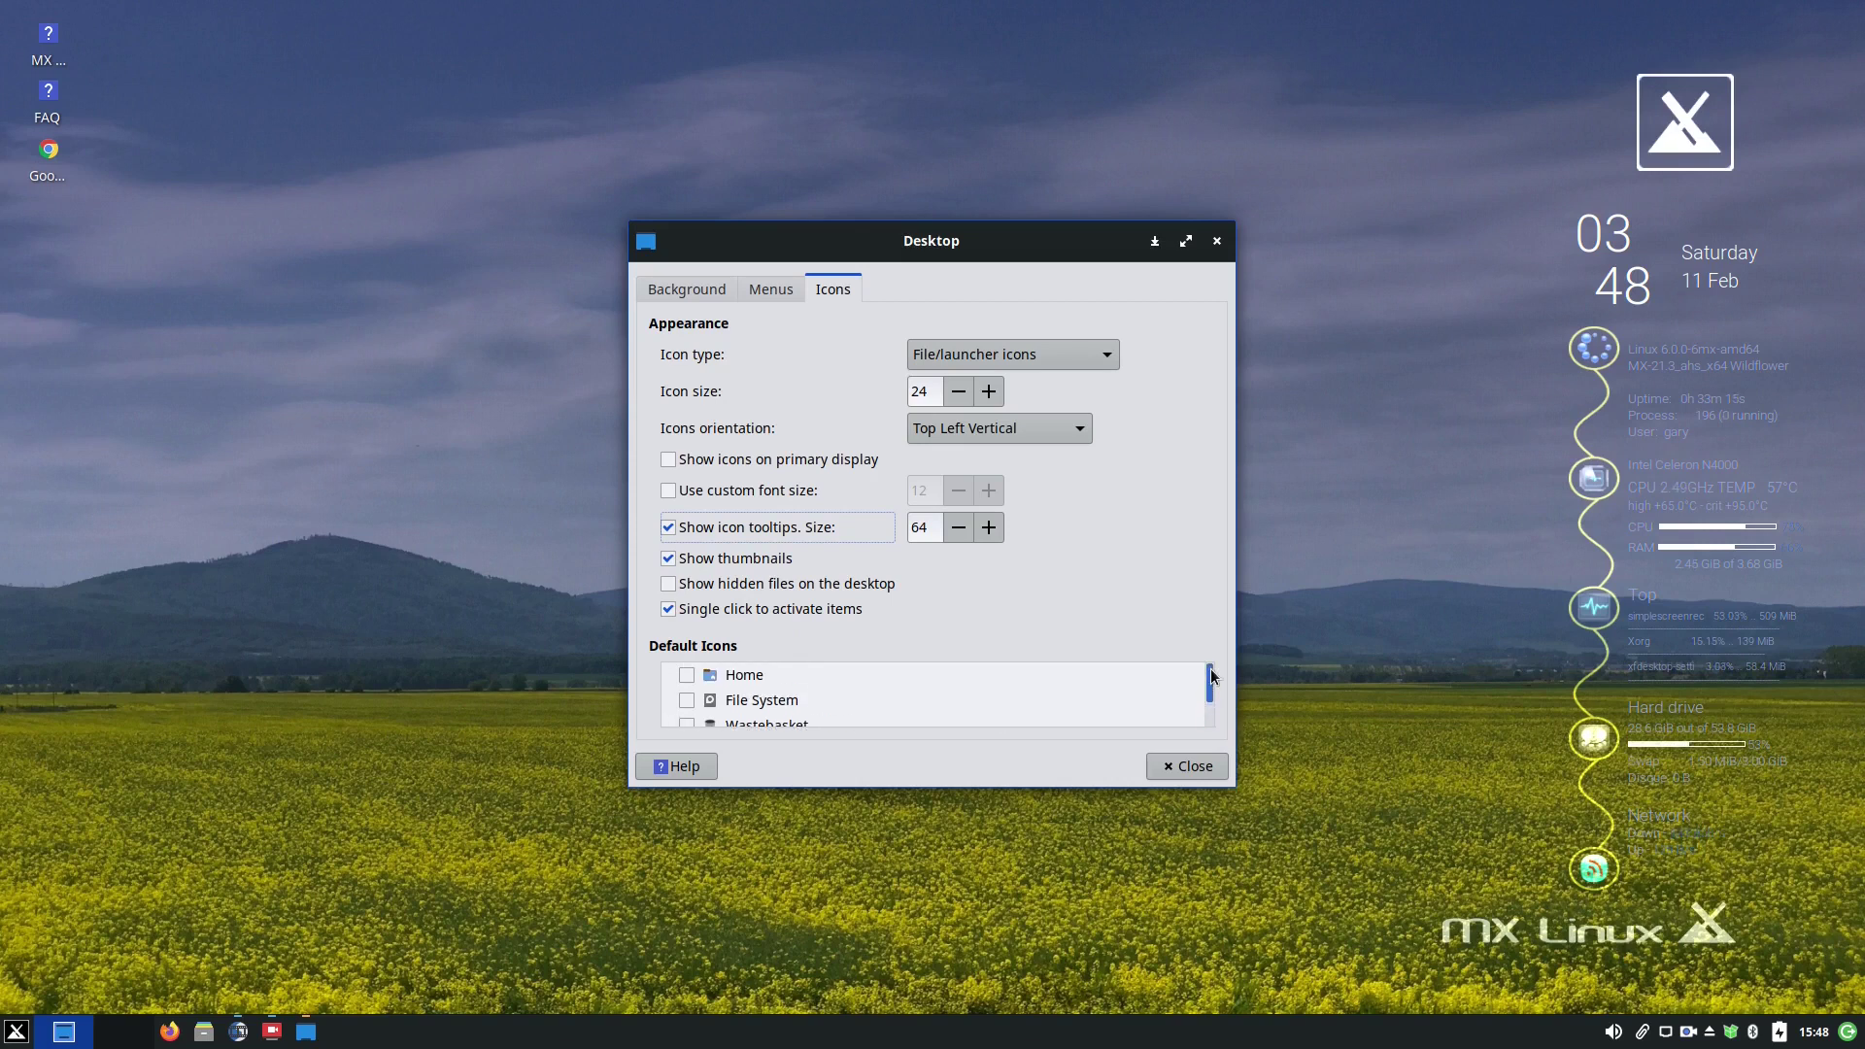
{"action": "left_click", "coordinate": [687, 674]}
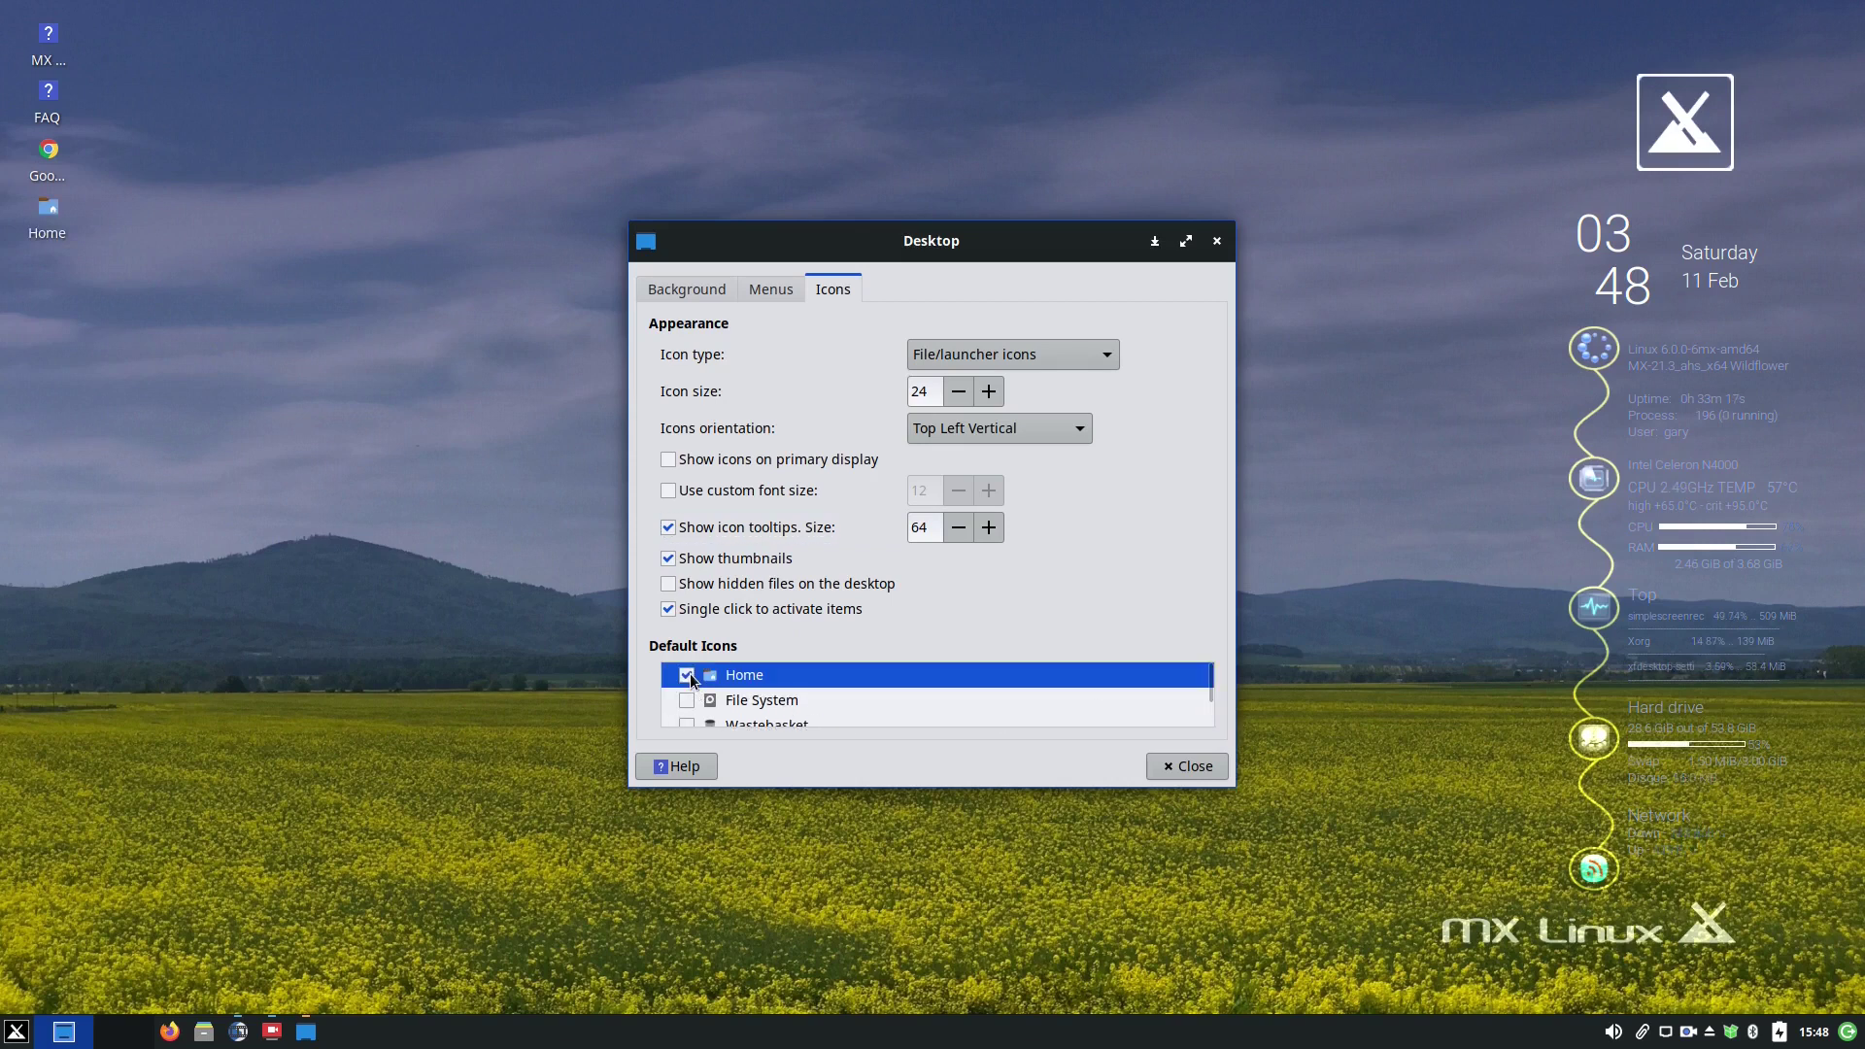
{"action": "left_click", "coordinate": [687, 700]}
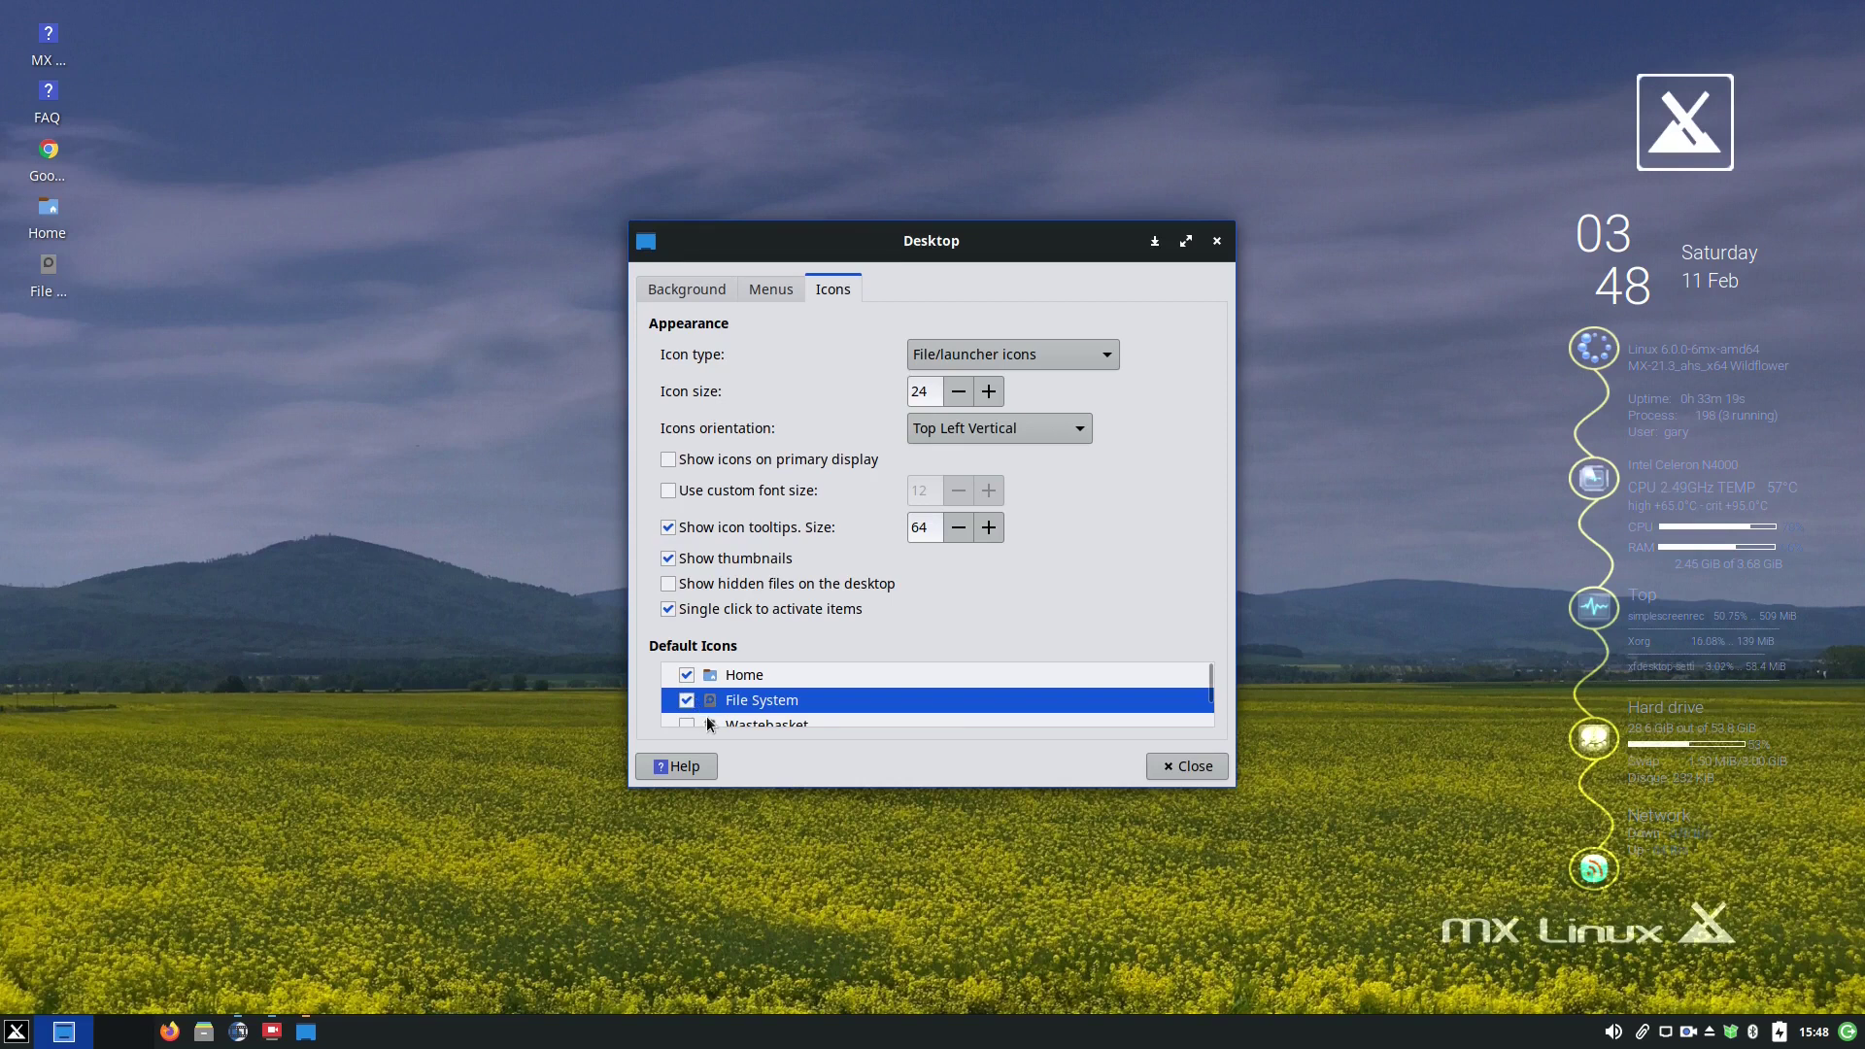
{"action": "left_click", "coordinate": [689, 723]}
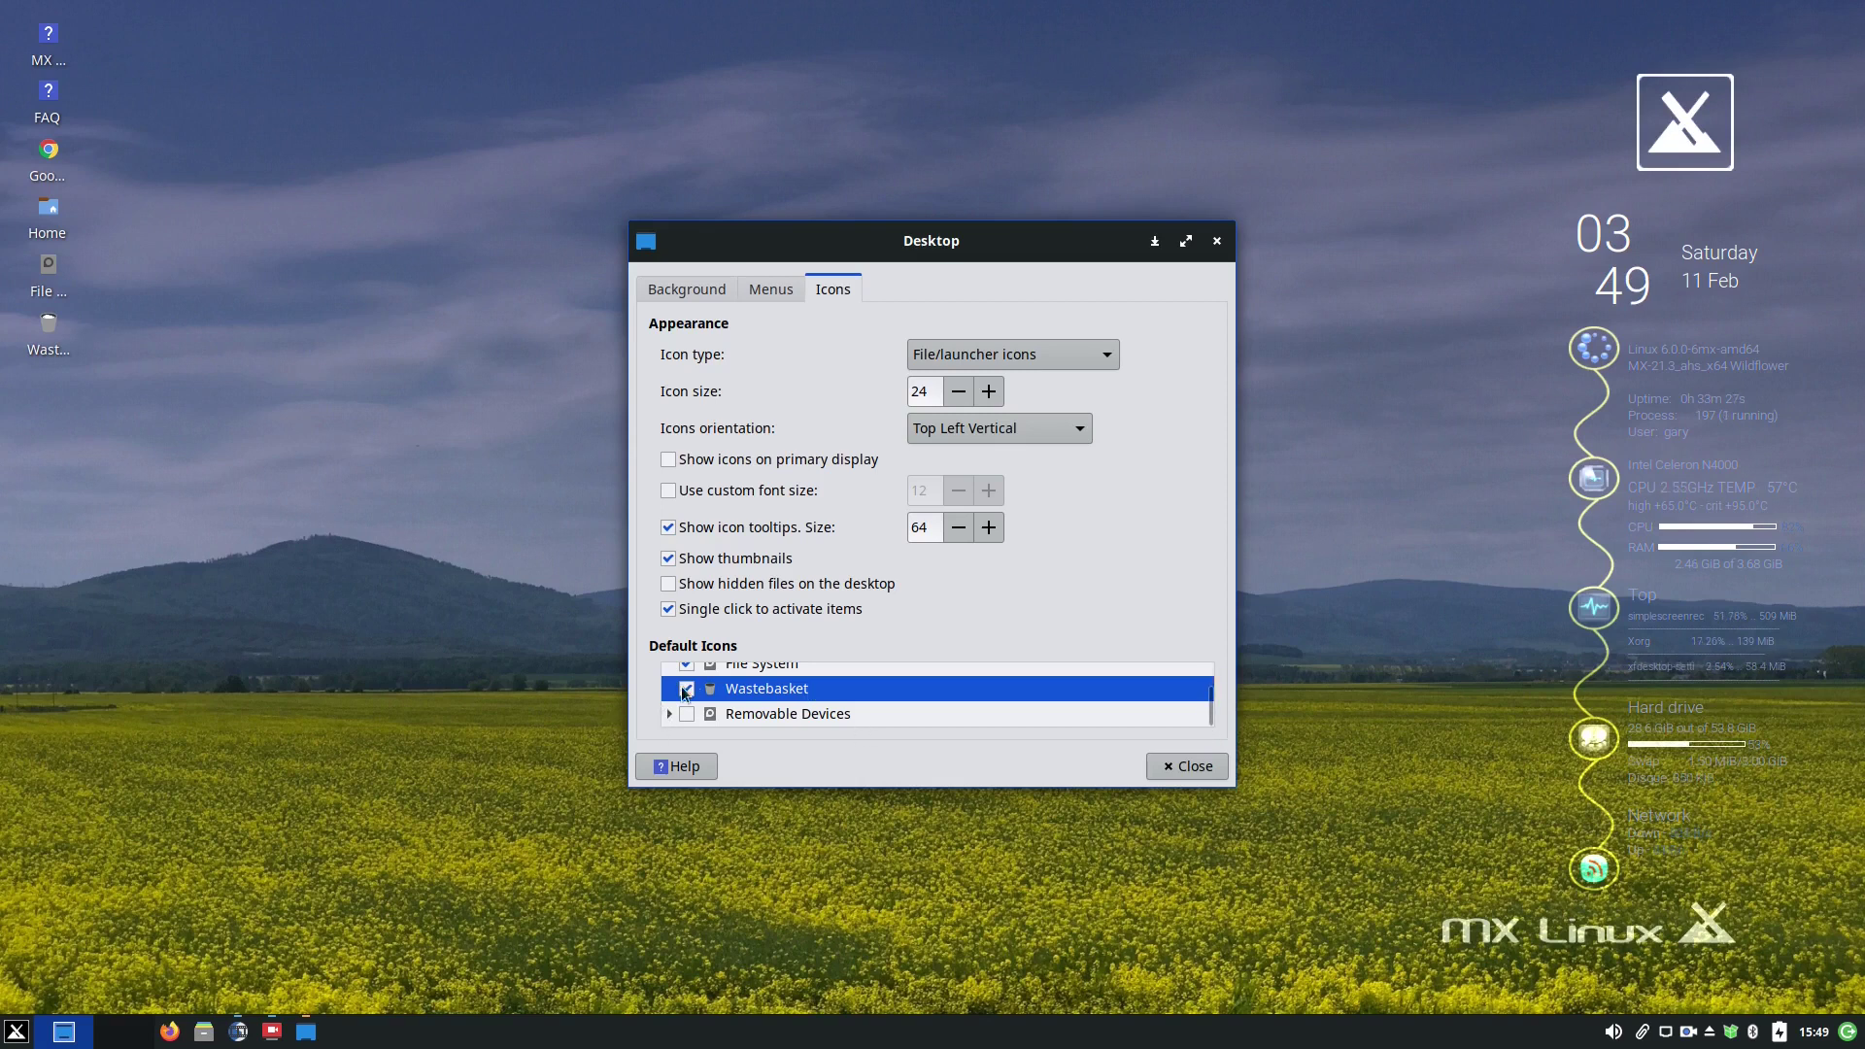
Close Desktop Settings, then open Panel Preferences, review its Items list and close it
{"action": "left_click", "coordinate": [1188, 767]}
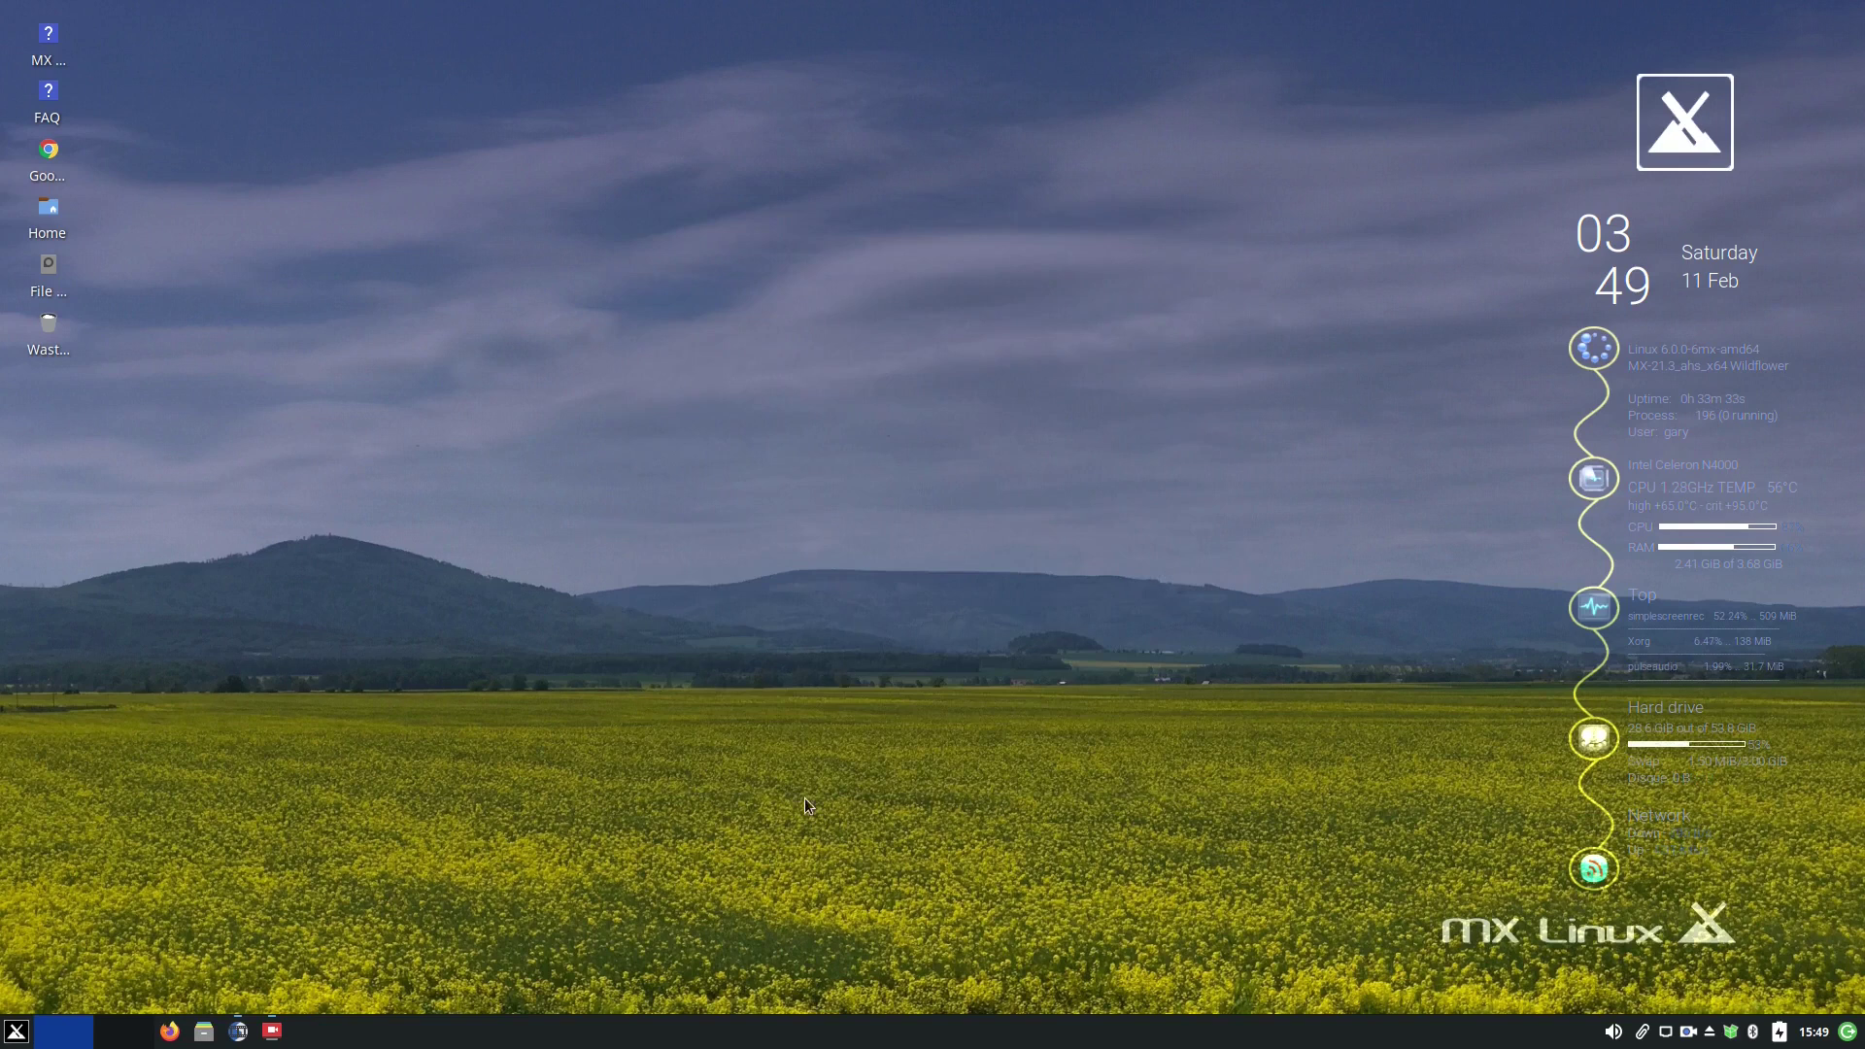
{"action": "right_click", "coordinate": [764, 1041]}
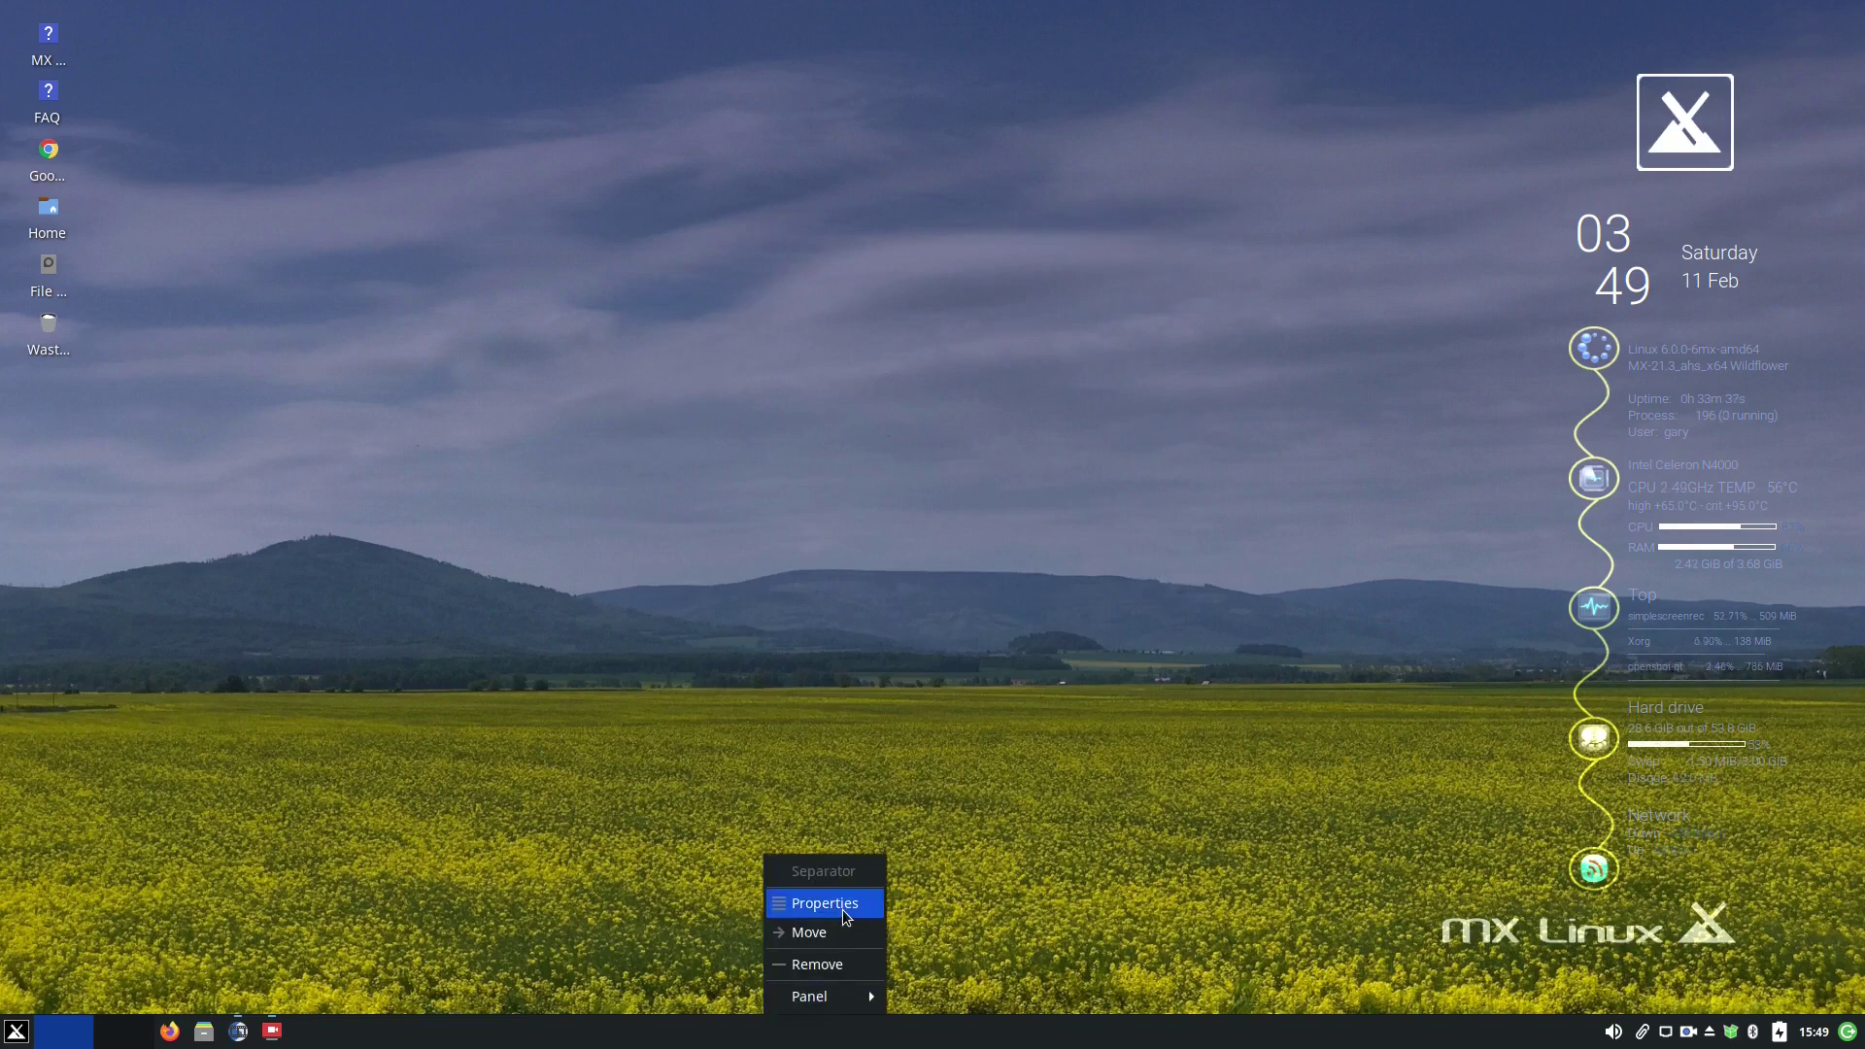
{"action": "mouse_move", "coordinate": [841, 996]}
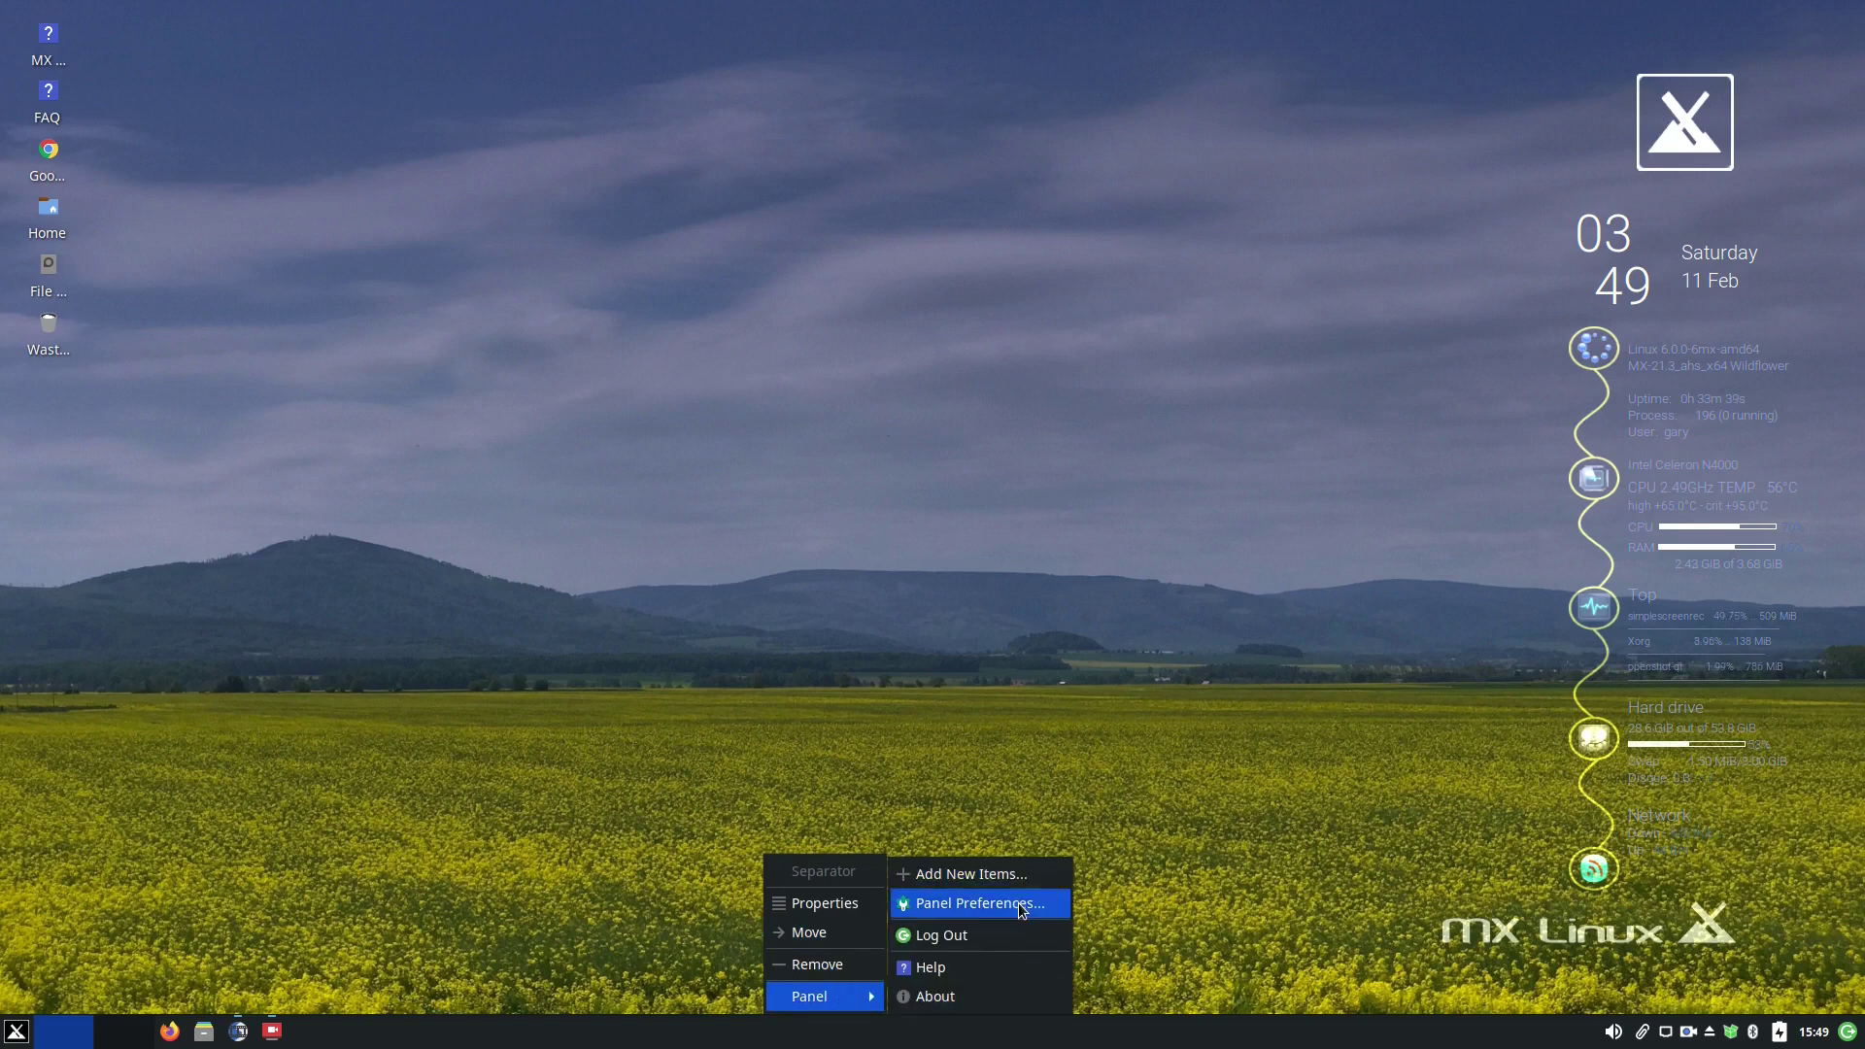
{"action": "left_click", "coordinate": [981, 904]}
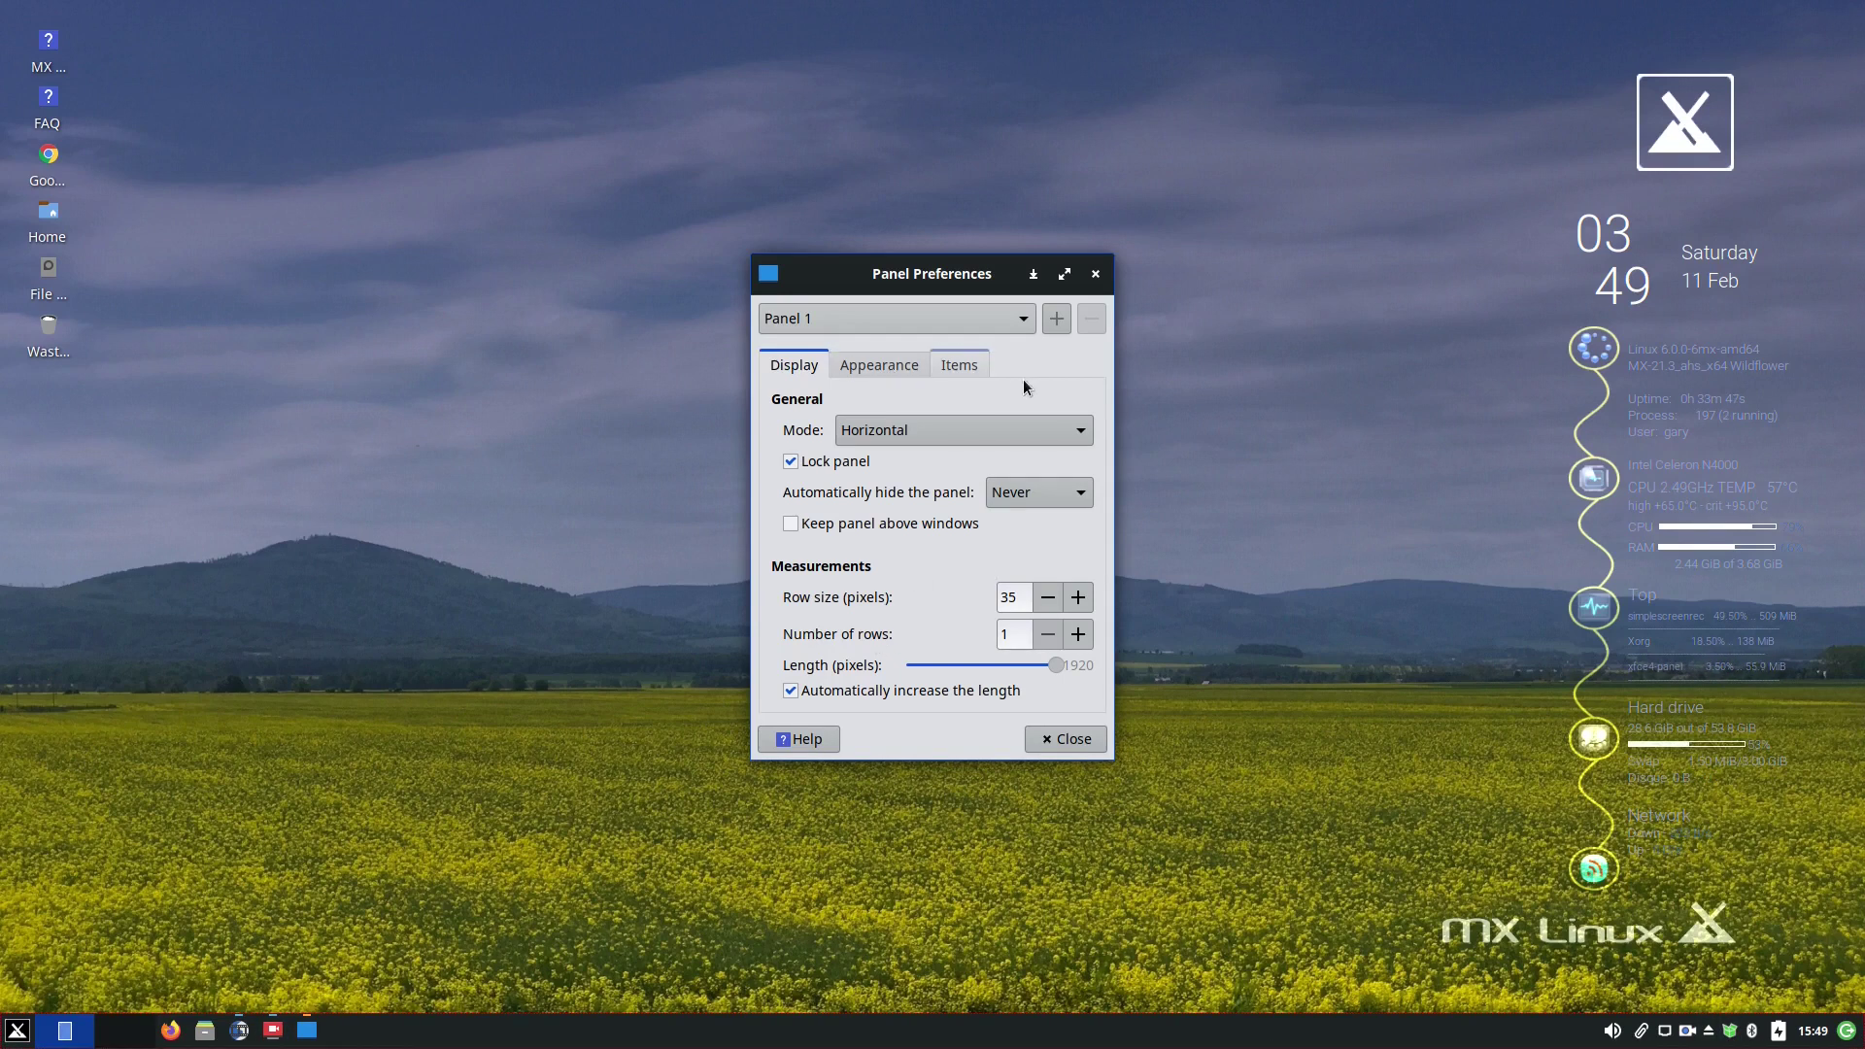
{"action": "left_click", "coordinate": [959, 365]}
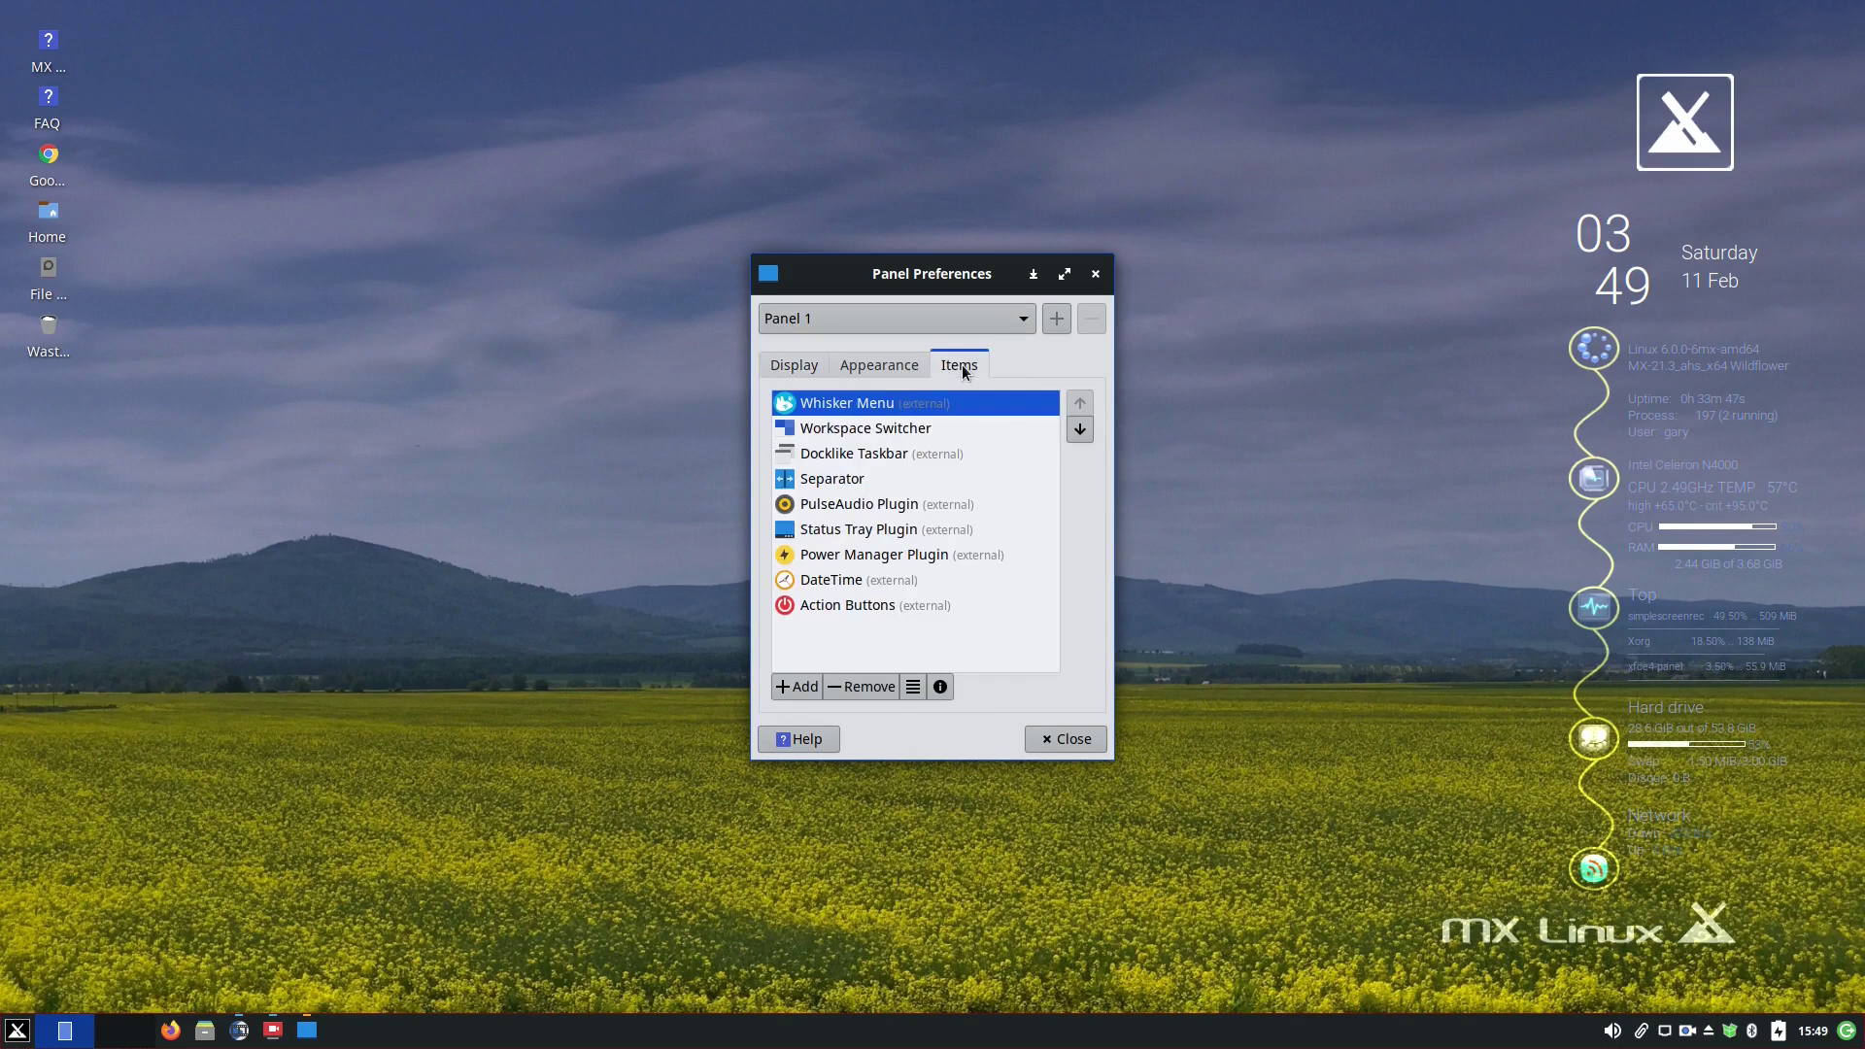
{"action": "left_click", "coordinate": [1070, 737]}
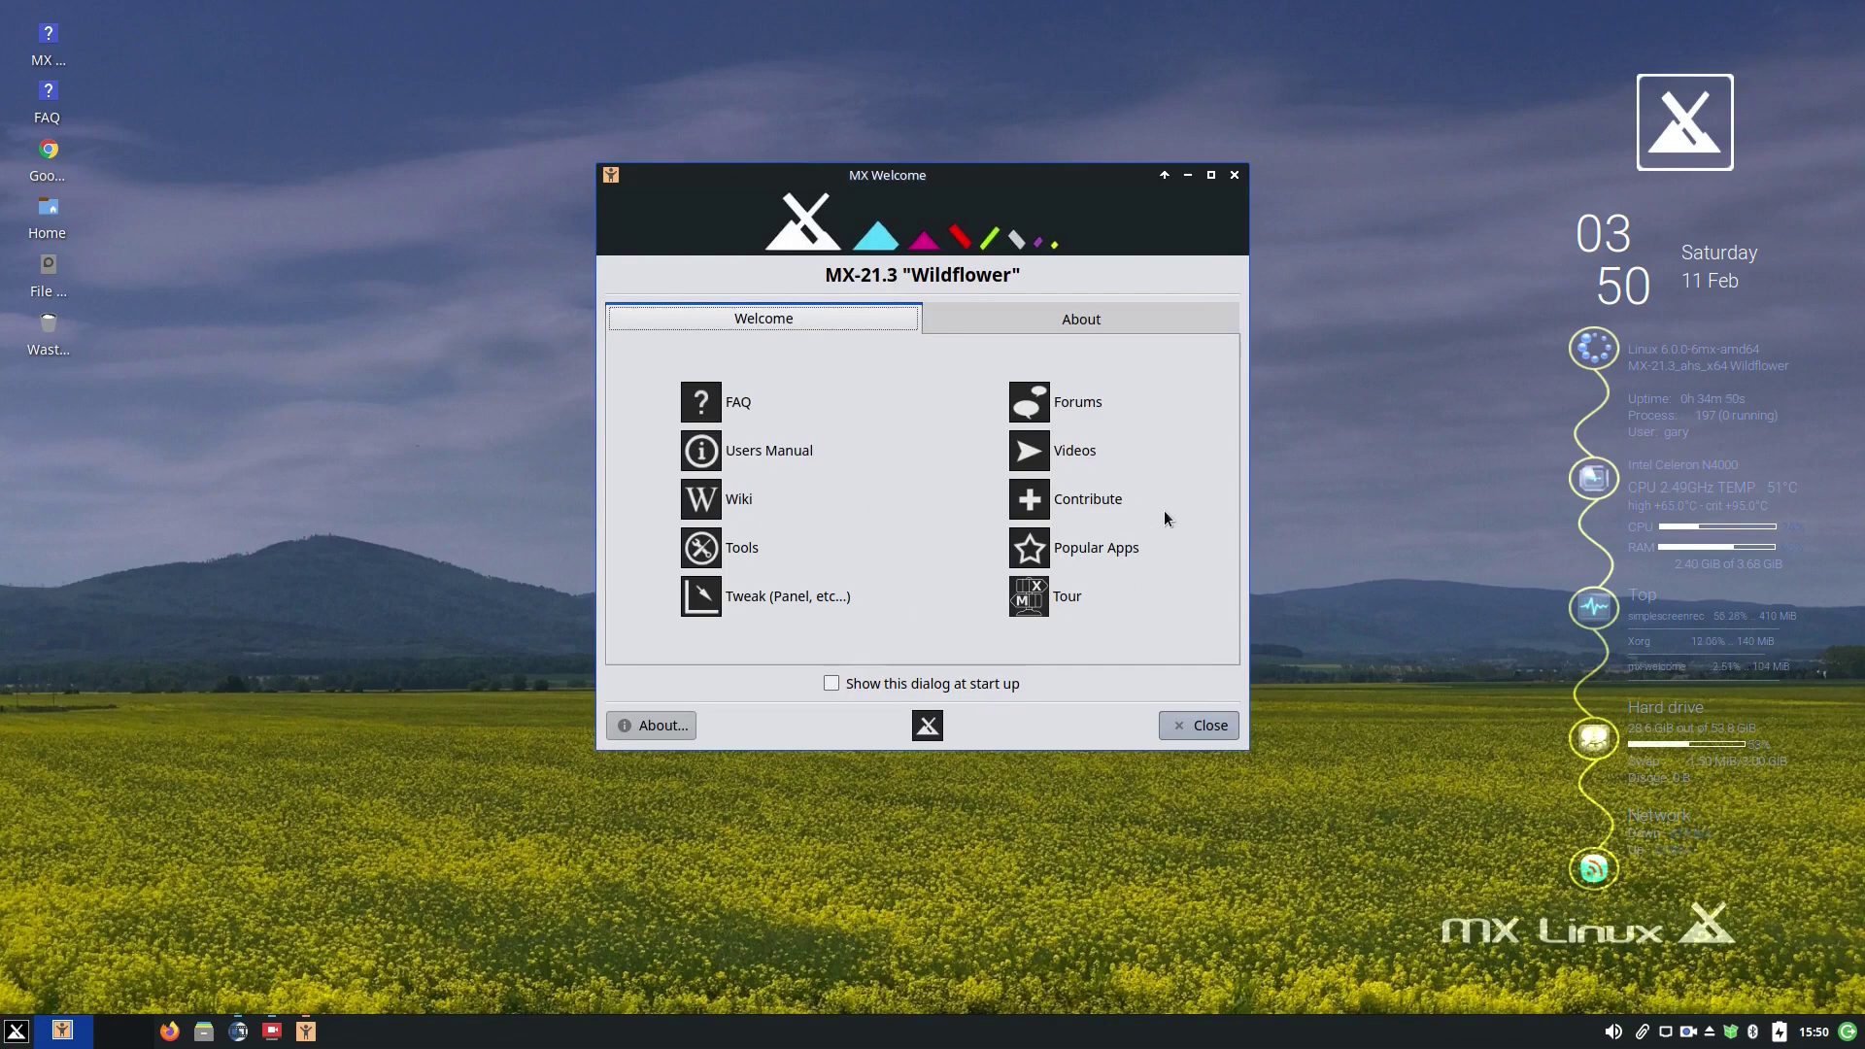
Launch Popular Apps from MX Welcome and authenticate with the administrator password
{"action": "left_click", "coordinate": [1083, 550]}
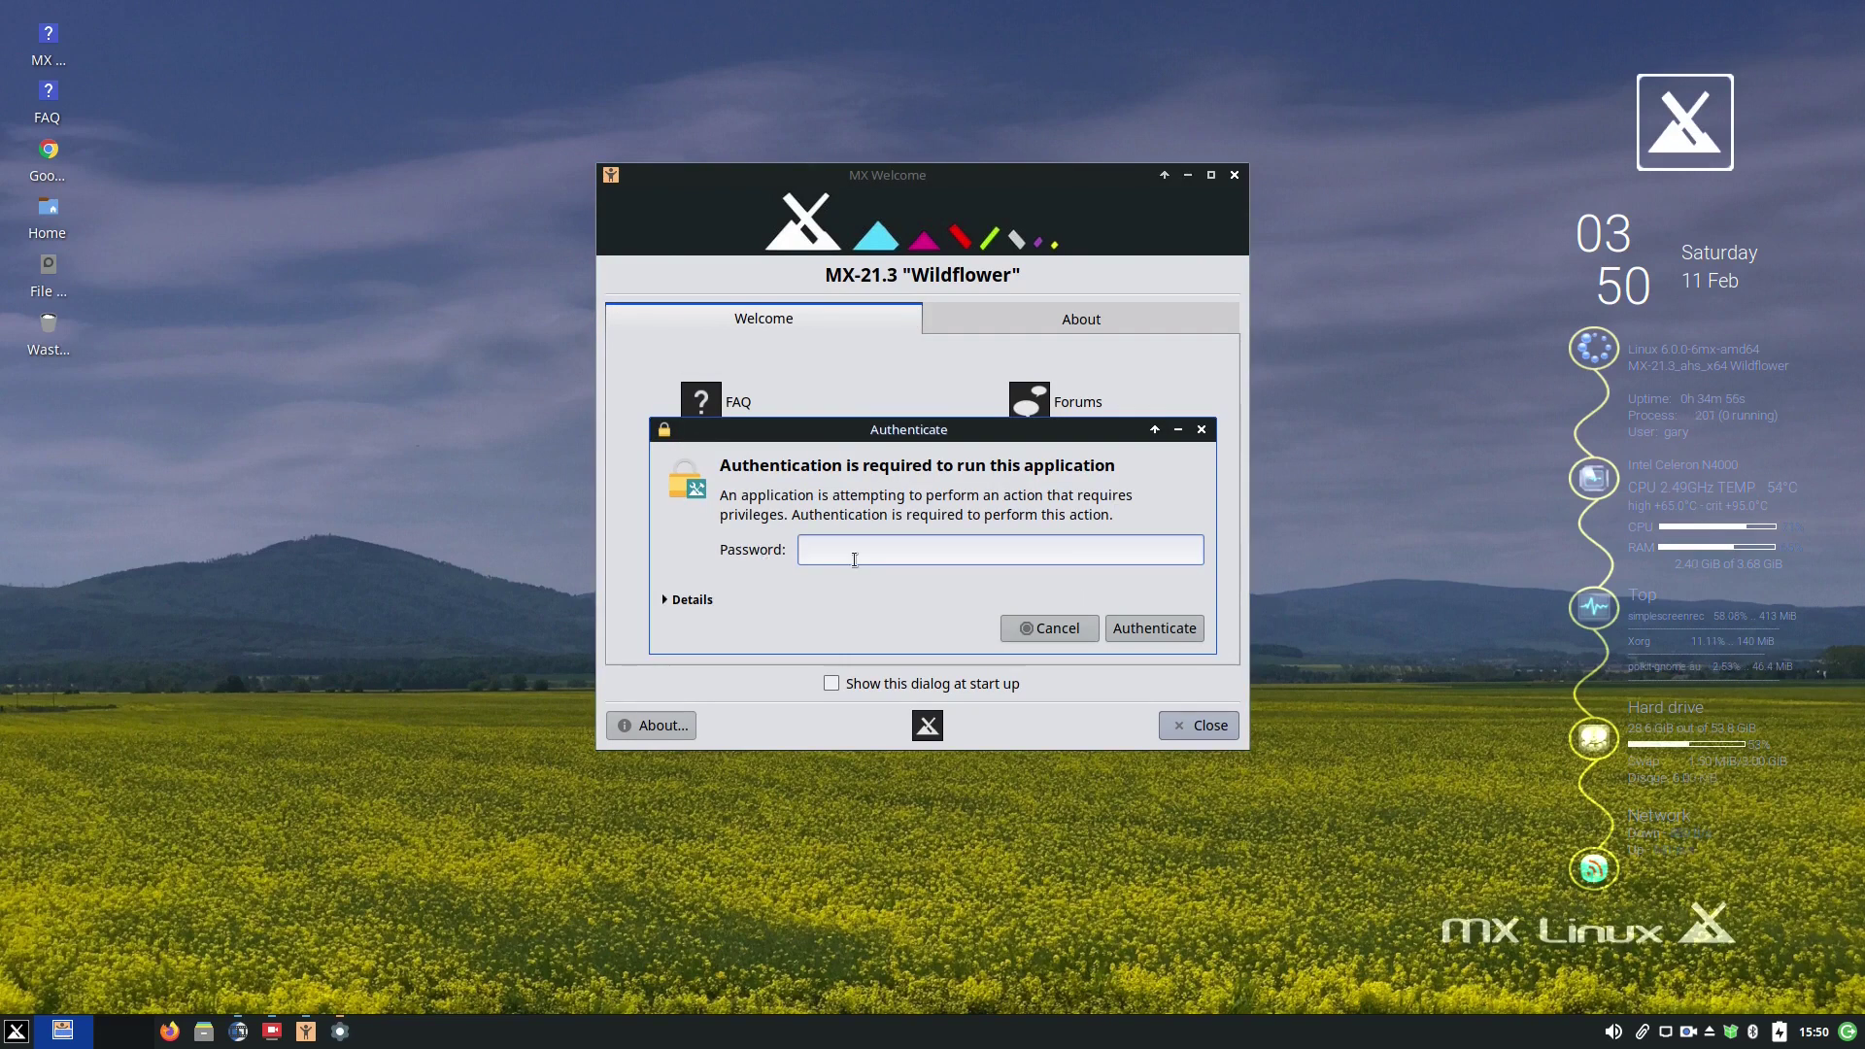
{"action": "type", "text": "•••••••••"}
{"action": "key", "text": "Return"}
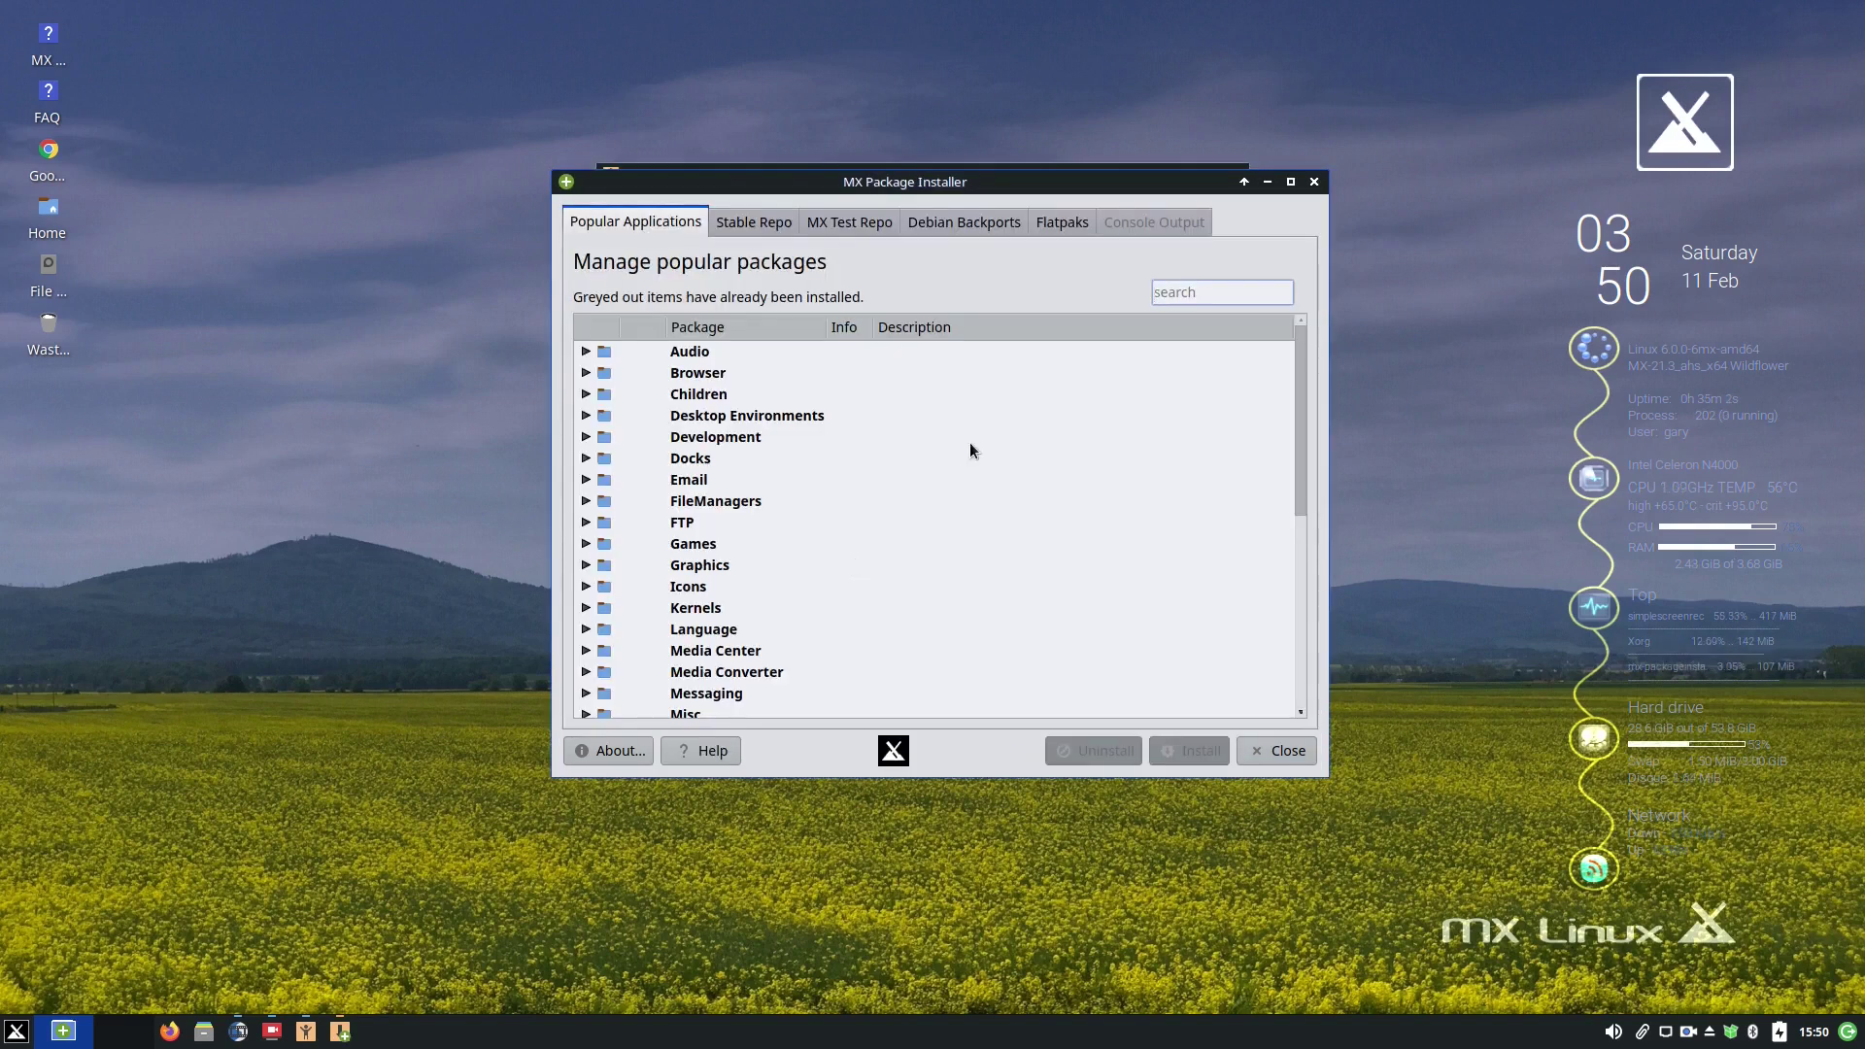
Nudge the MX Package Installer window a little up and to the left
{"action": "left_click_drag", "start_coordinate": [944, 179], "coordinate": [899, 163]}
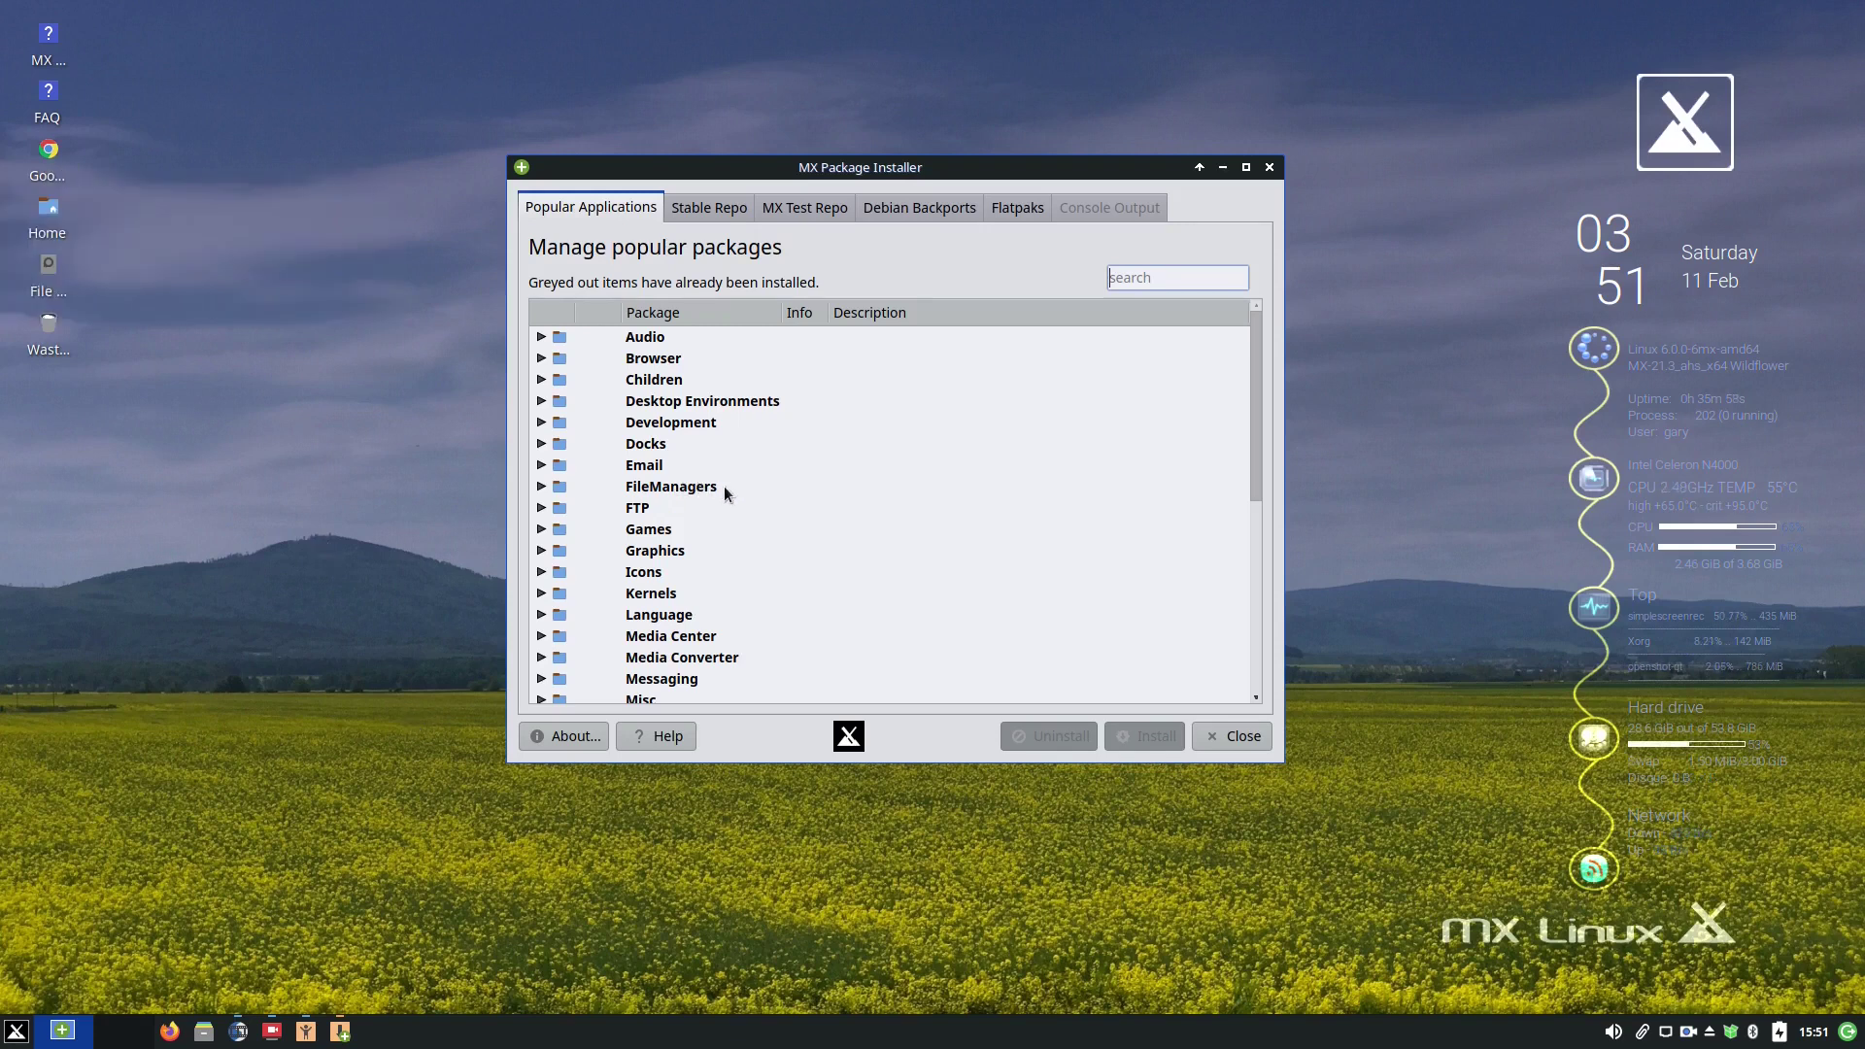
{"action": "left_click", "coordinate": [541, 357]}
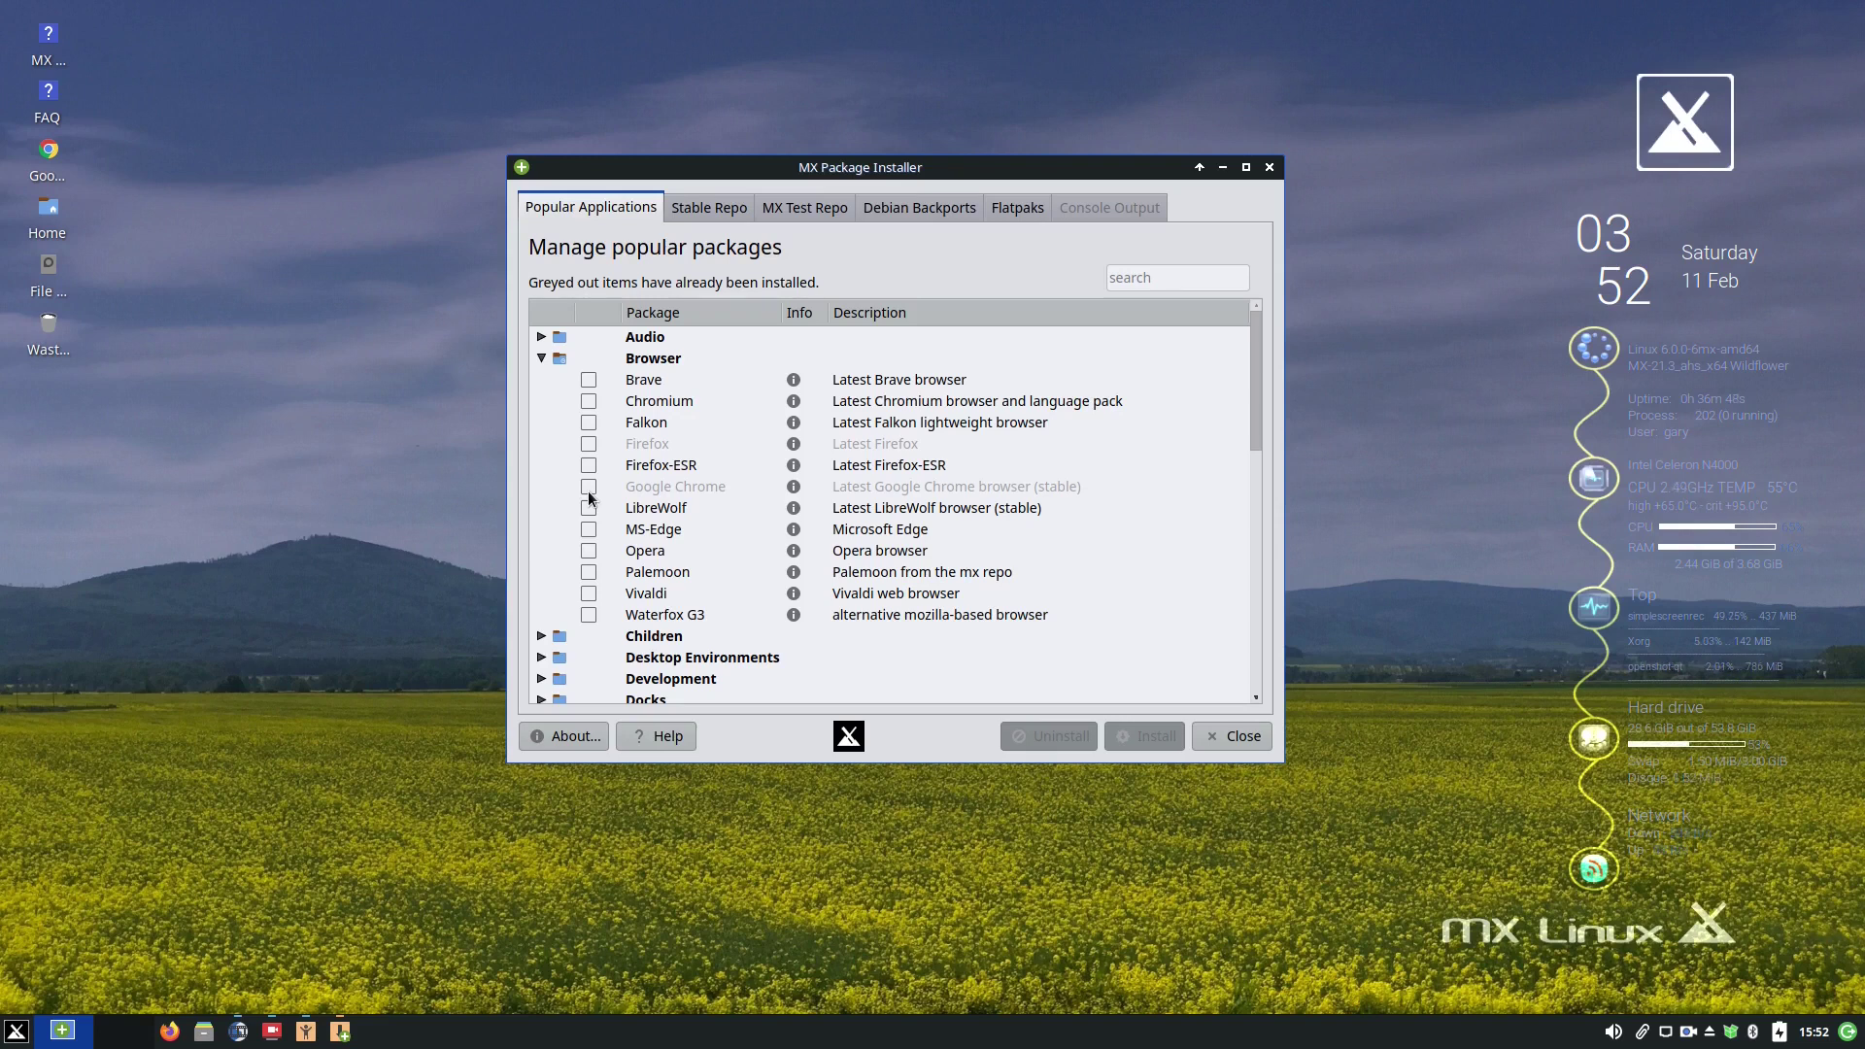
{"action": "left_click", "coordinate": [541, 358]}
{"action": "left_click", "coordinate": [542, 337]}
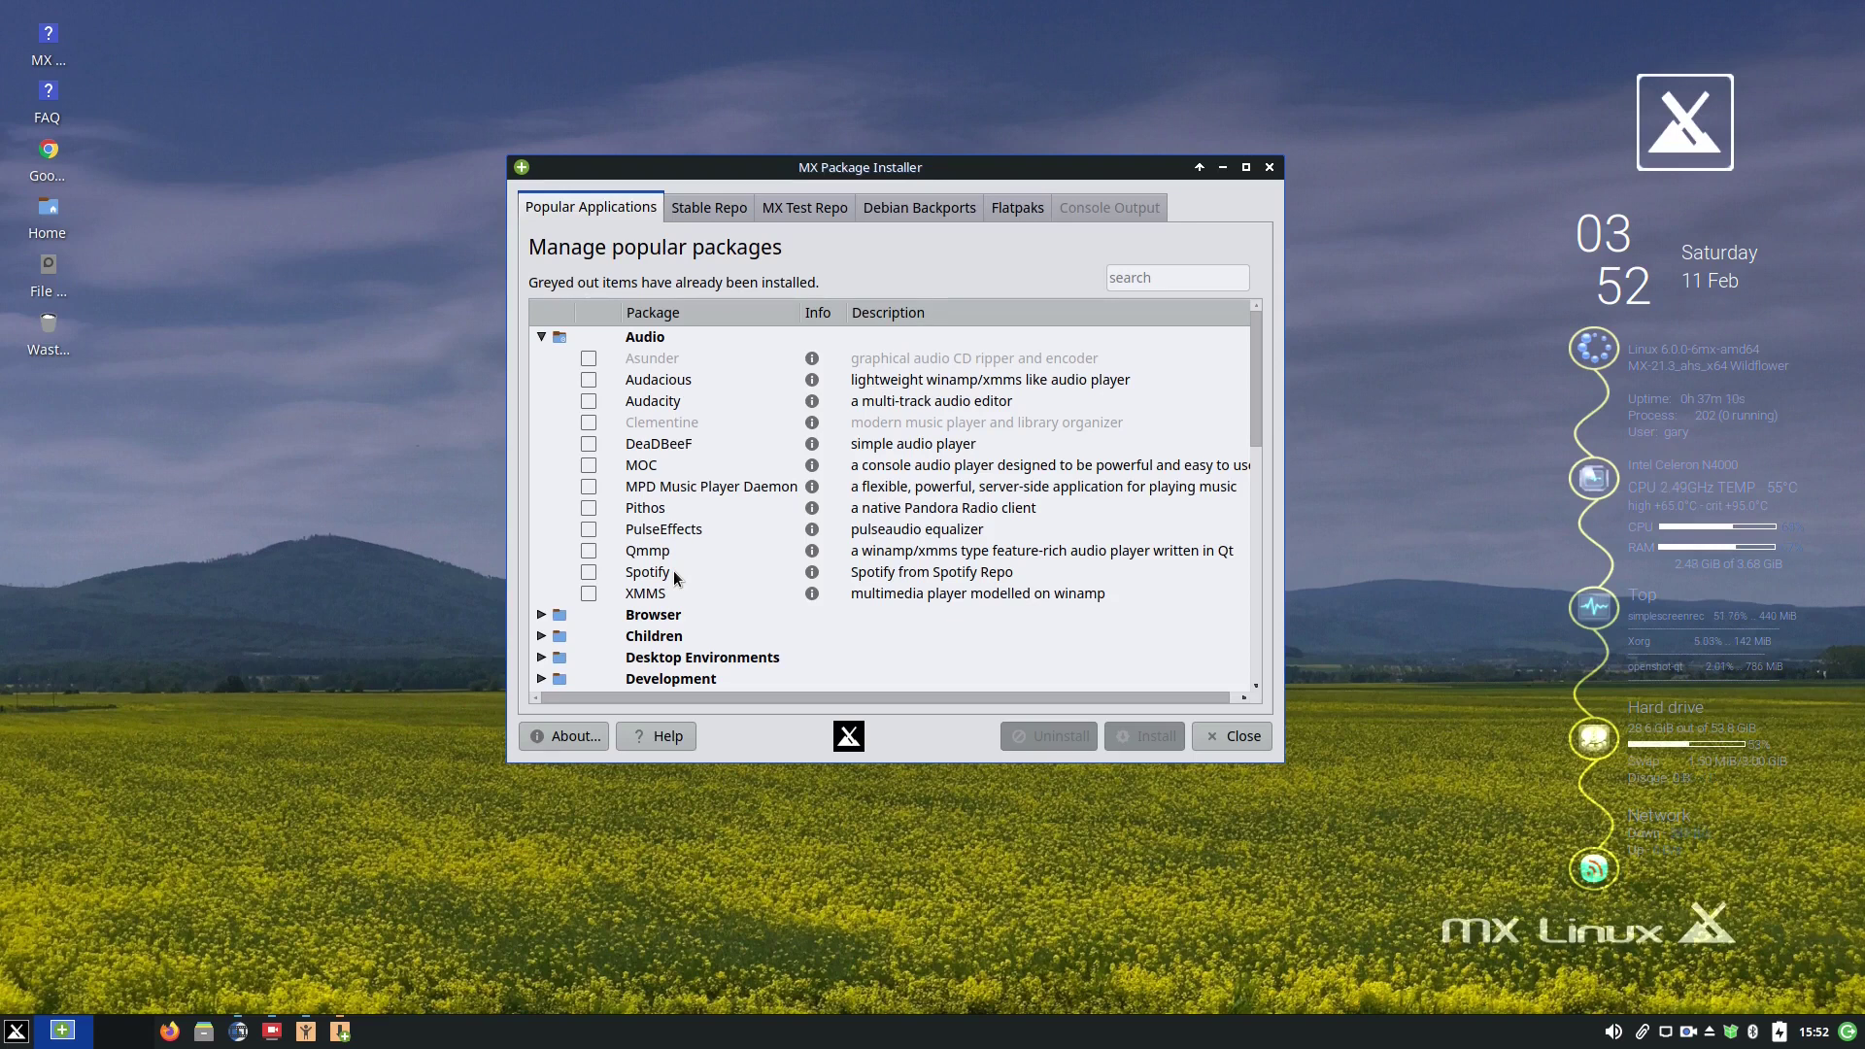
{"action": "left_click", "coordinate": [1016, 208]}
{"action": "left_click", "coordinate": [1122, 541]}
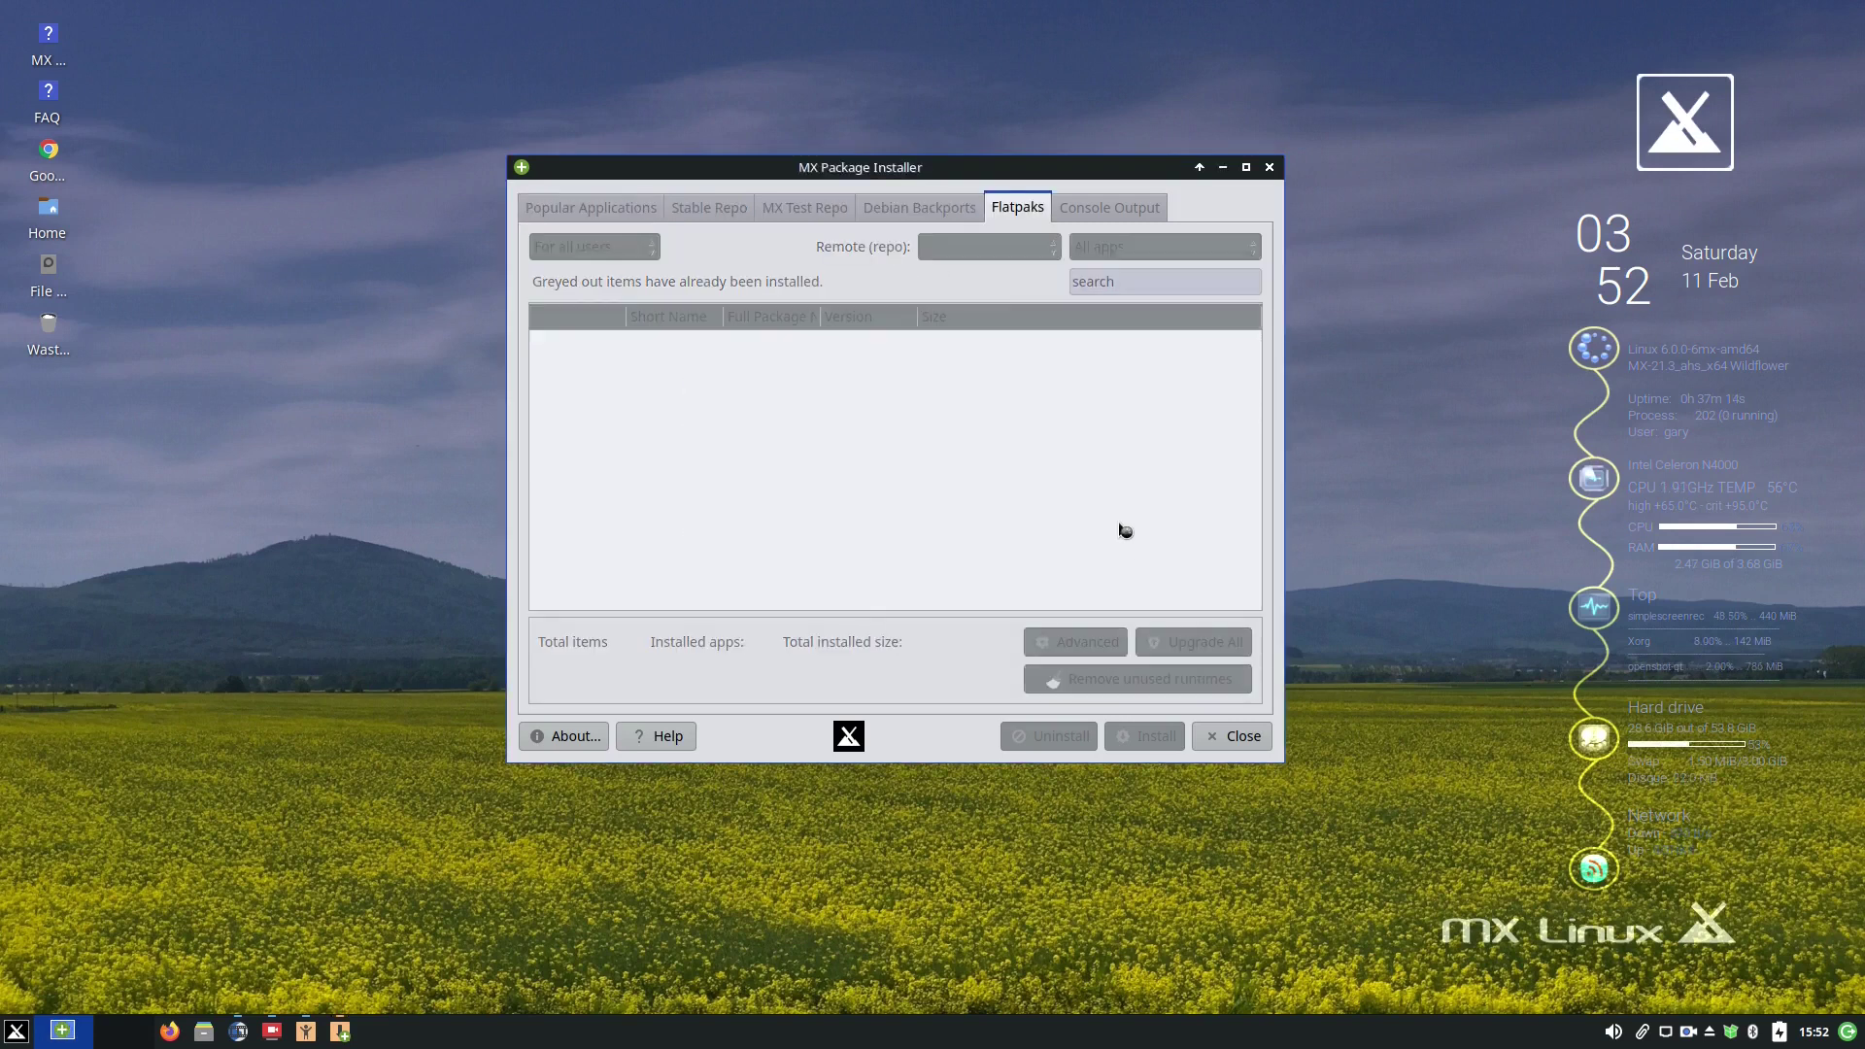
{"action": "left_click", "coordinate": [1117, 280]}
{"action": "type", "text": "spotify"}
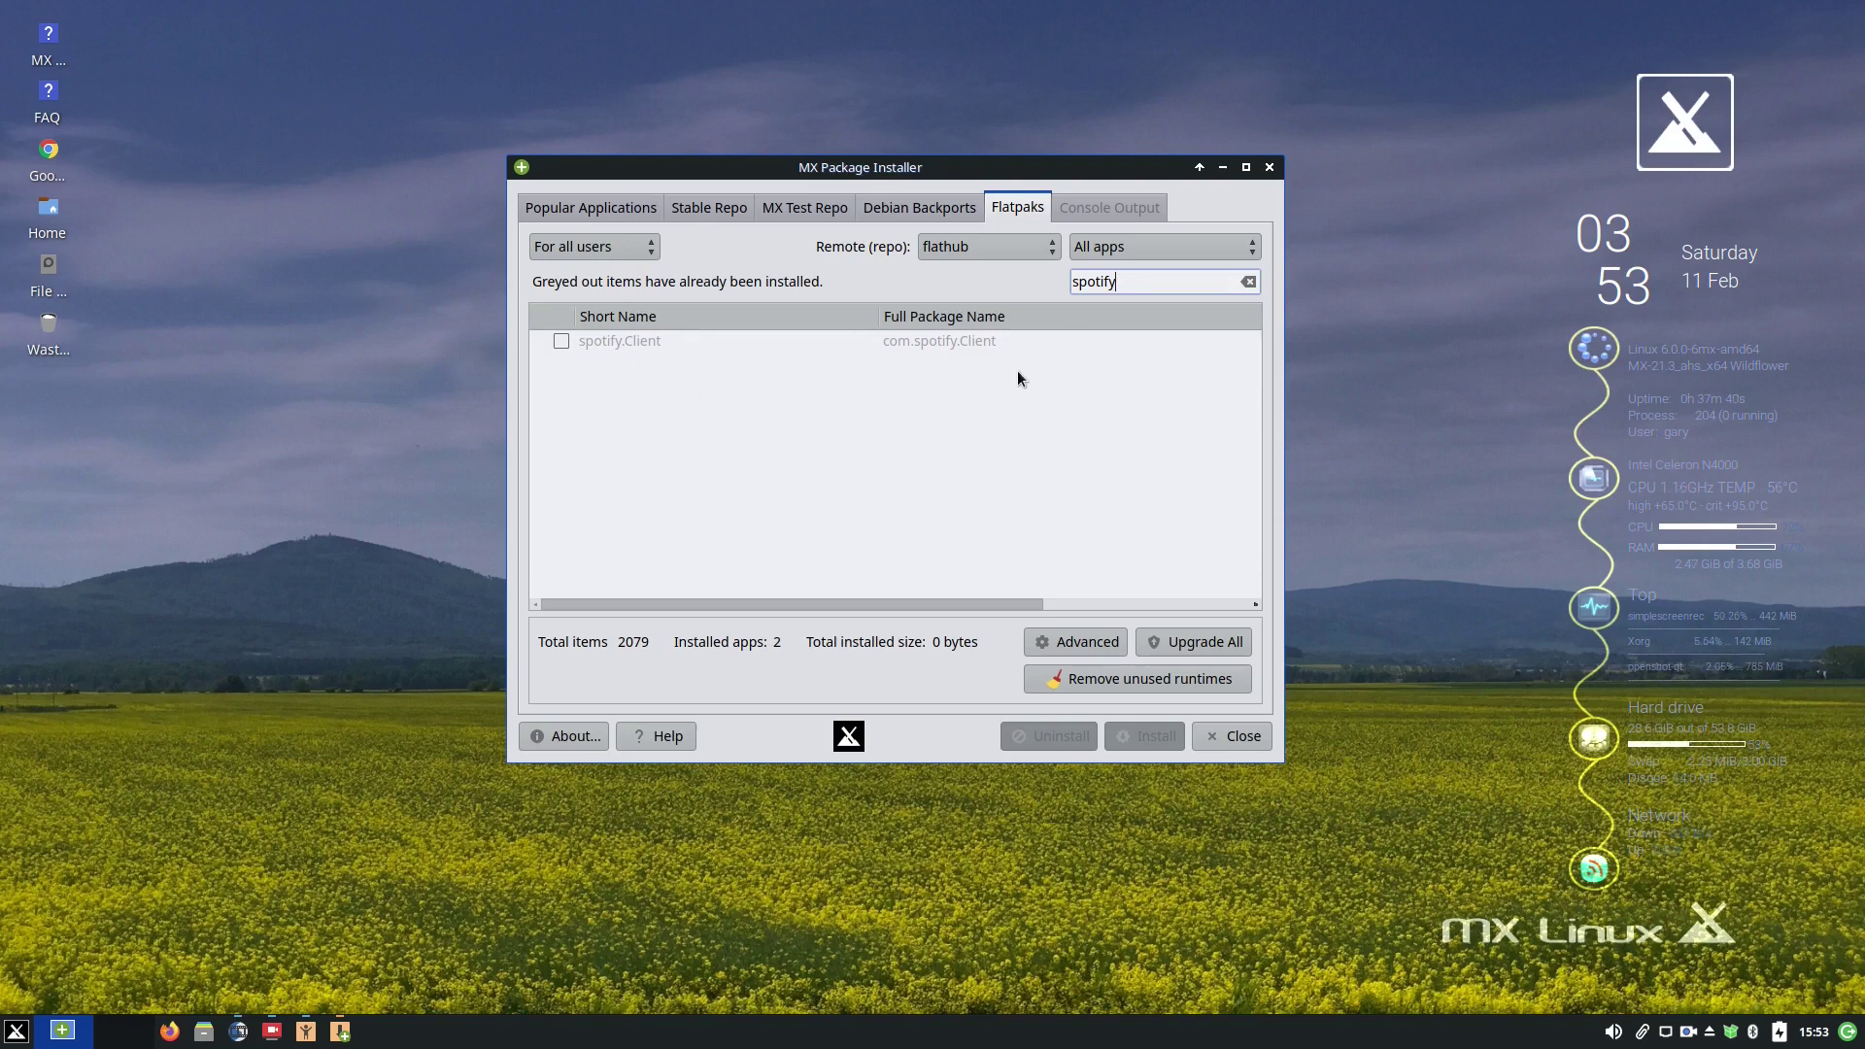
{"action": "key", "text": "BackSpace"}
{"action": "key", "text": "BackSpace"}
{"action": "key", "text": "BackSpace"}
{"action": "key", "text": "BackSpace"}
{"action": "key", "text": "BackSpace"}
{"action": "key", "text": "BackSpace"}
{"action": "key", "text": "BackSpace"}
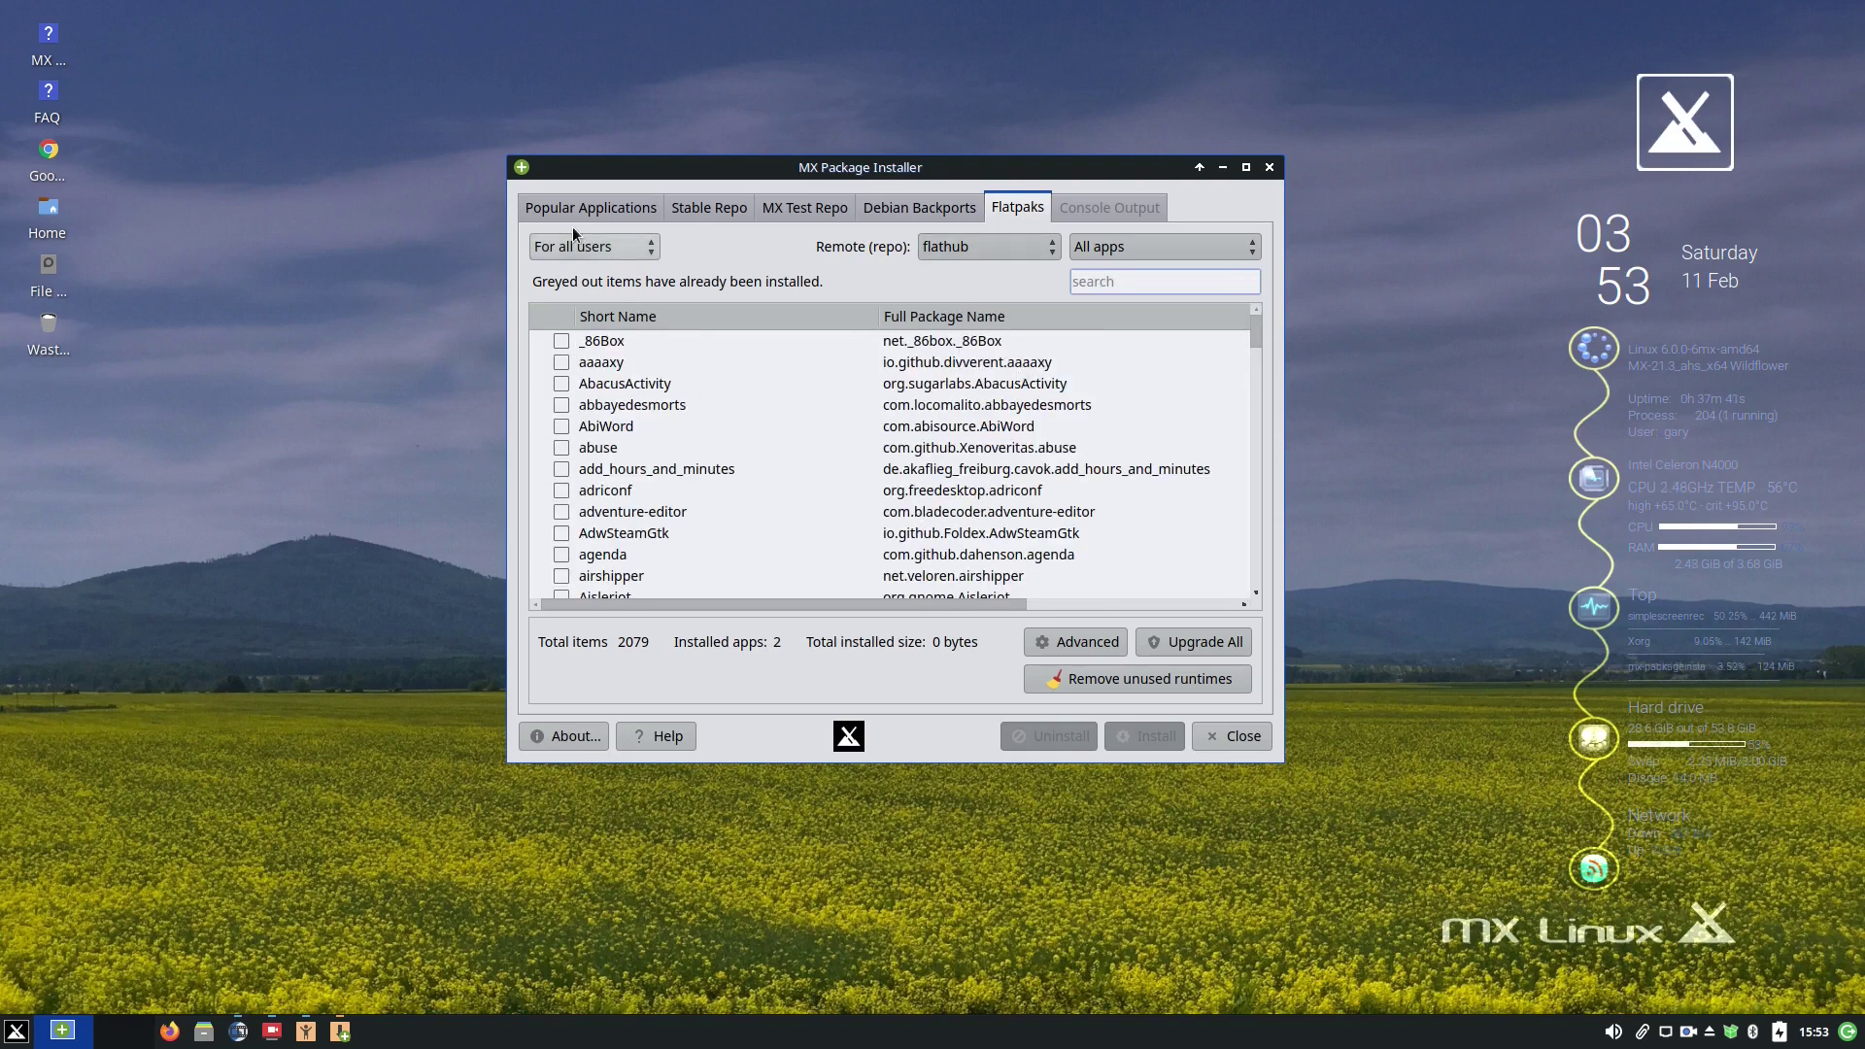
{"action": "left_click", "coordinate": [571, 212]}
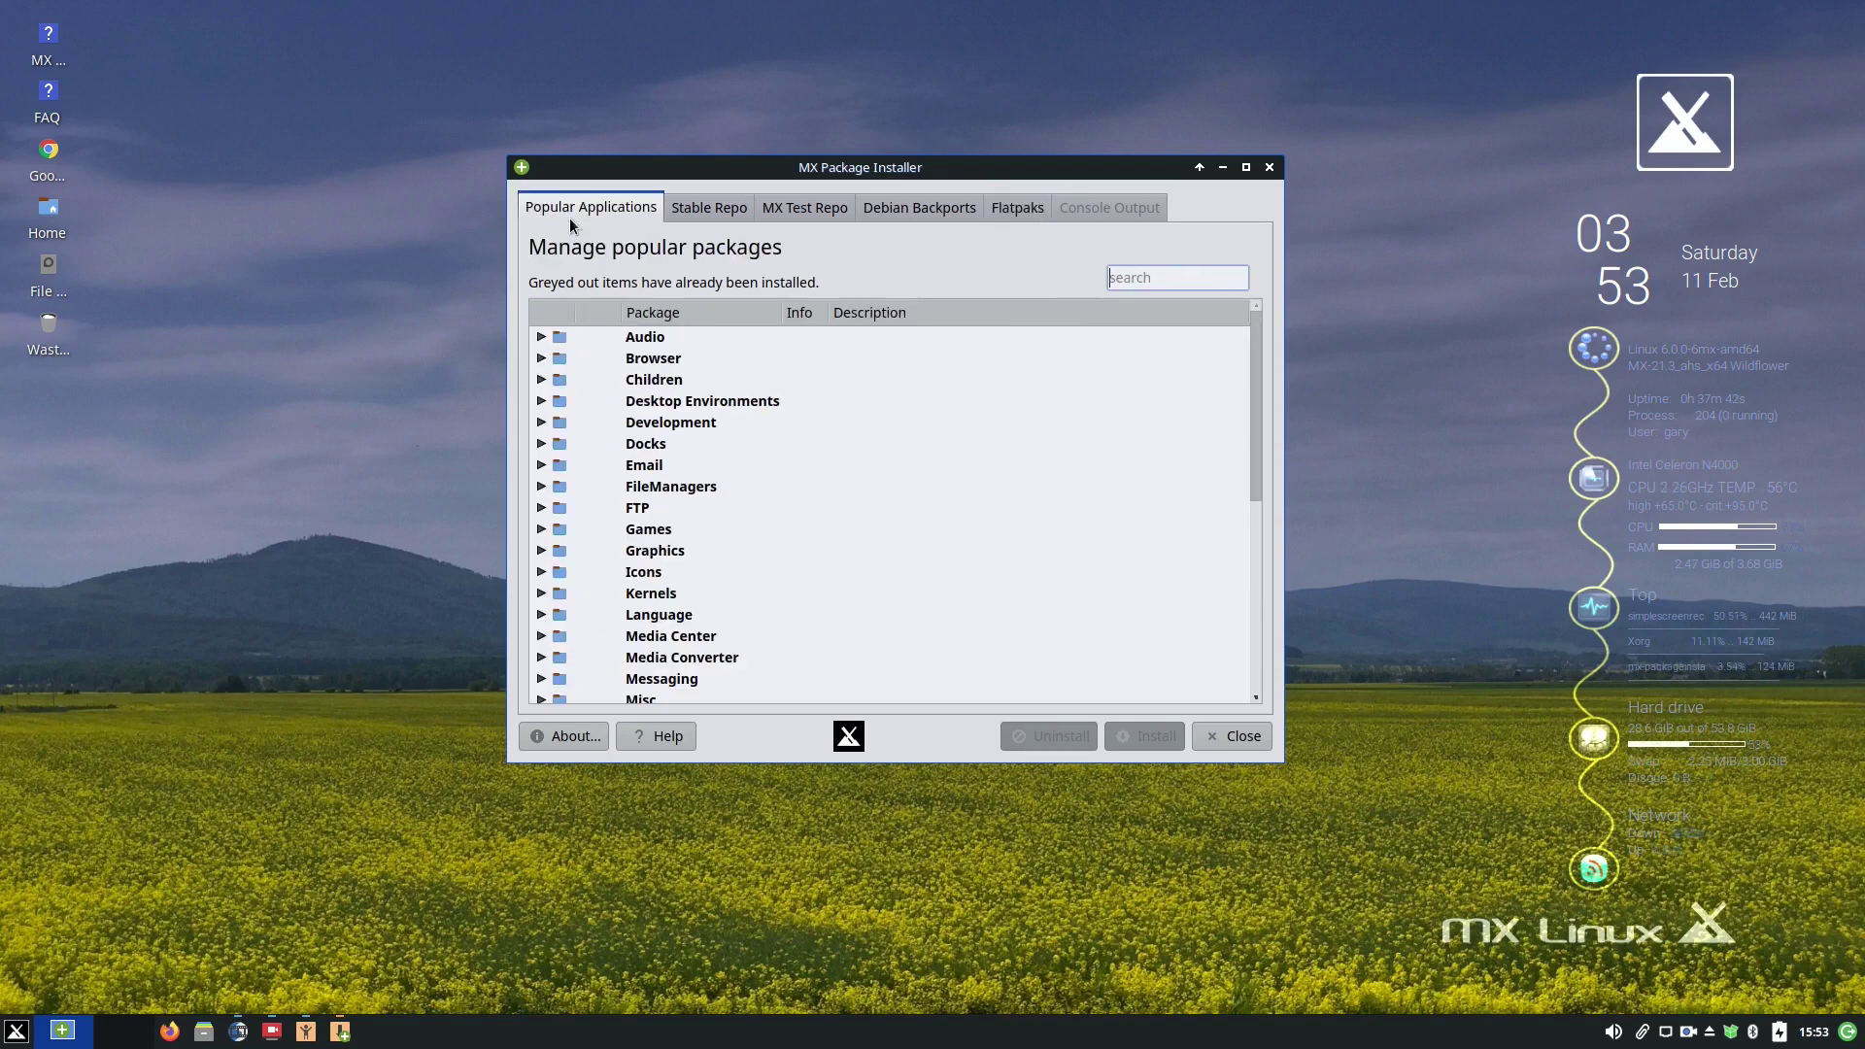
{"action": "left_click", "coordinate": [542, 528]}
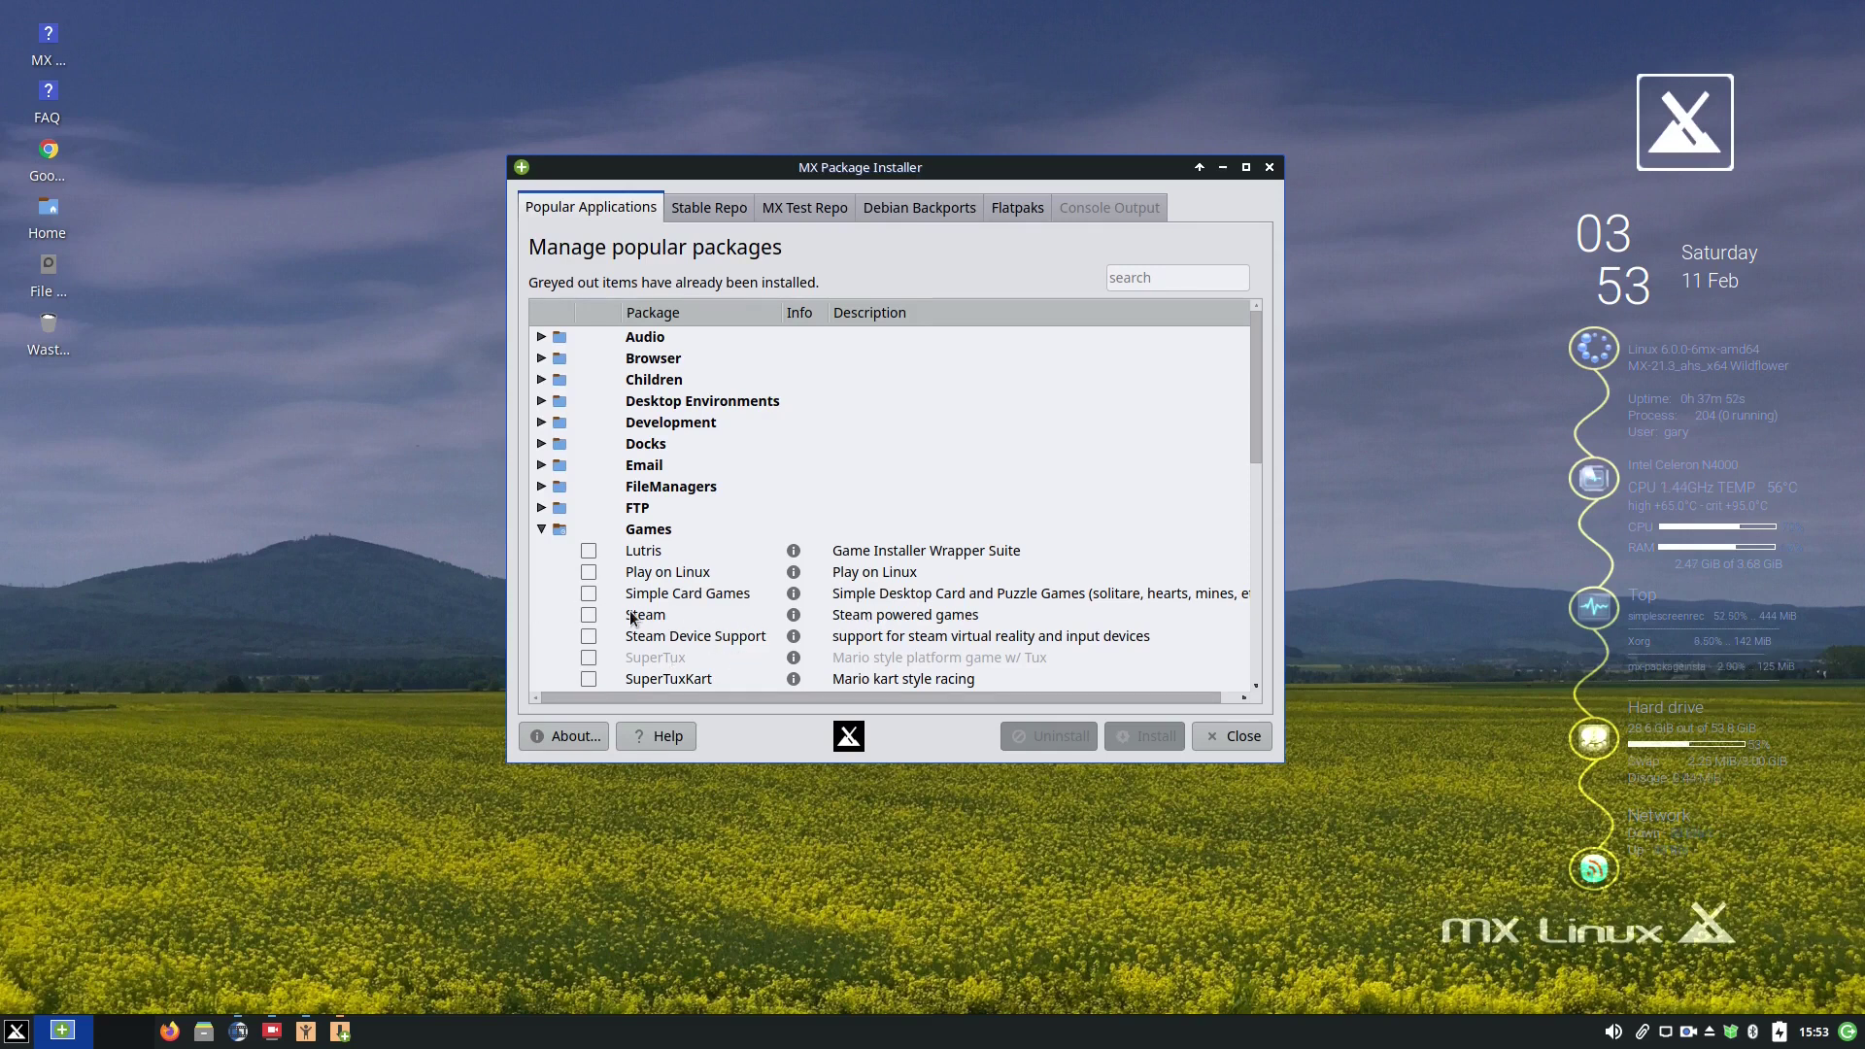
{"action": "left_click", "coordinate": [1028, 204]}
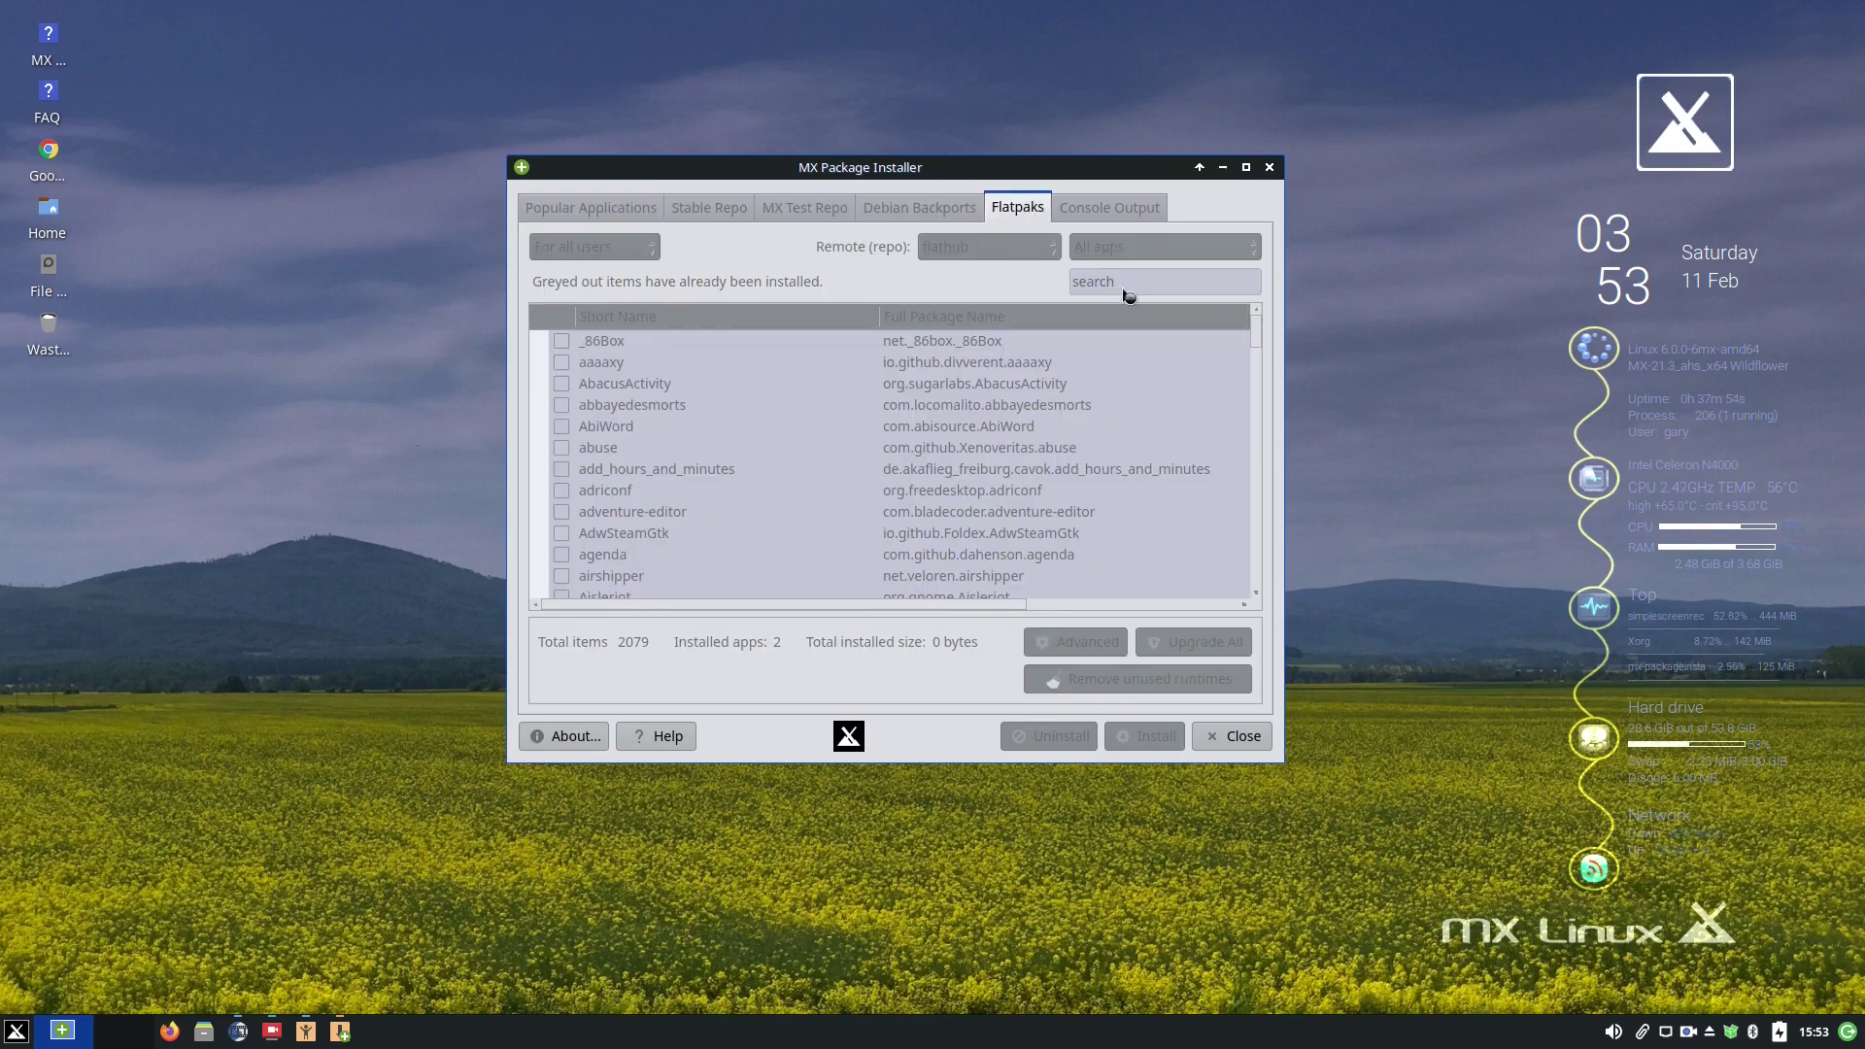
{"action": "type", "text": "steam"}
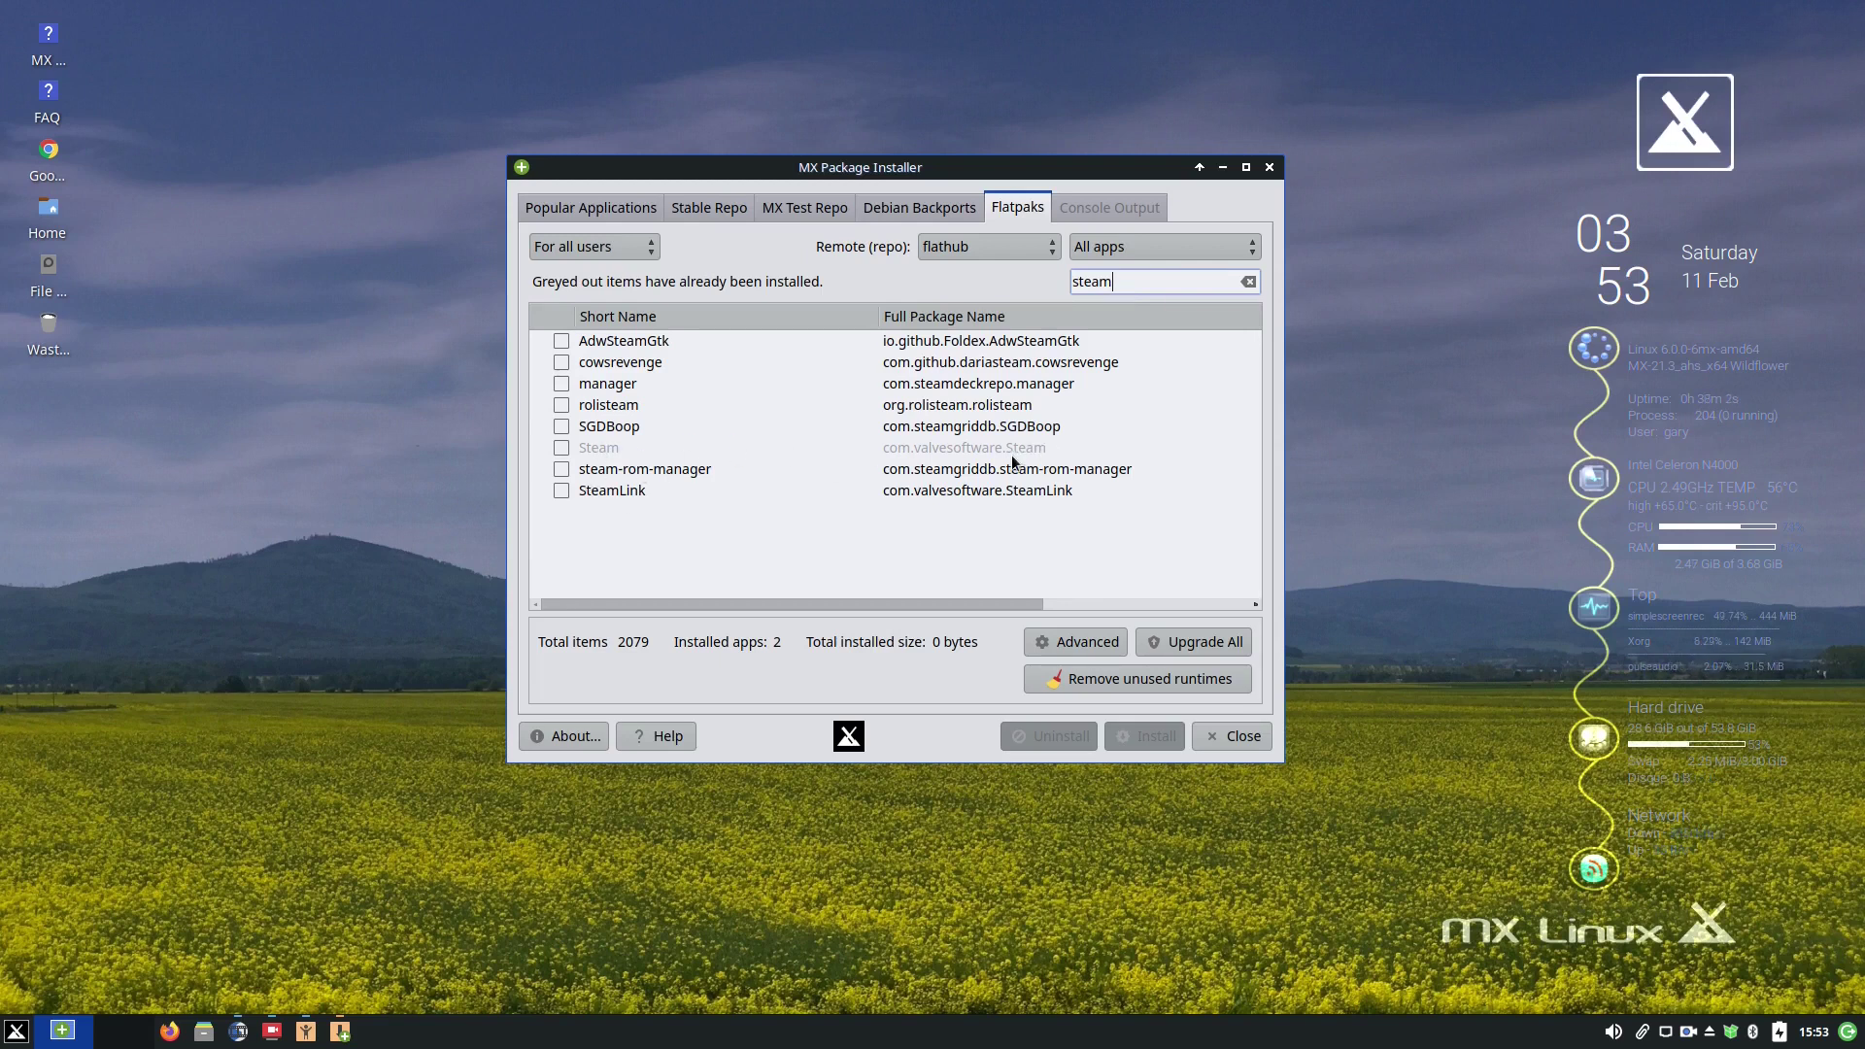
{"action": "left_click", "coordinate": [581, 207]}
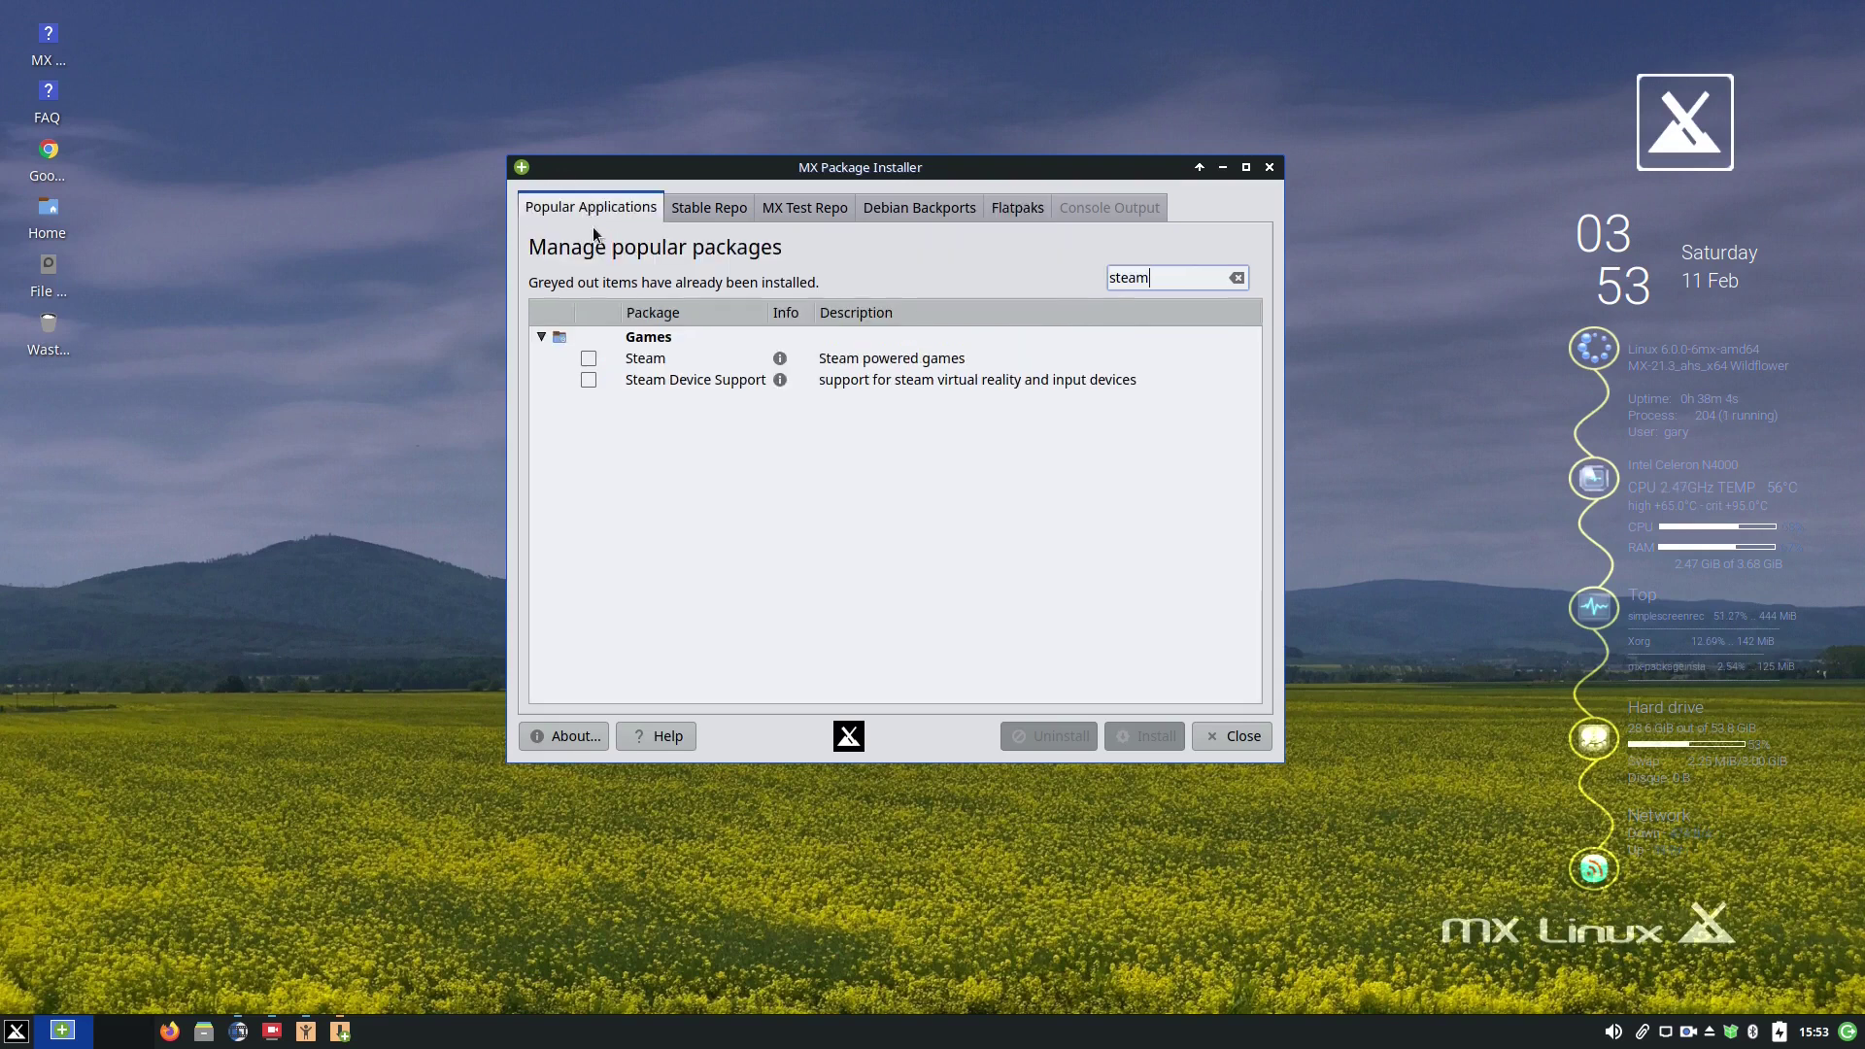
{"action": "left_click", "coordinate": [1236, 277]}
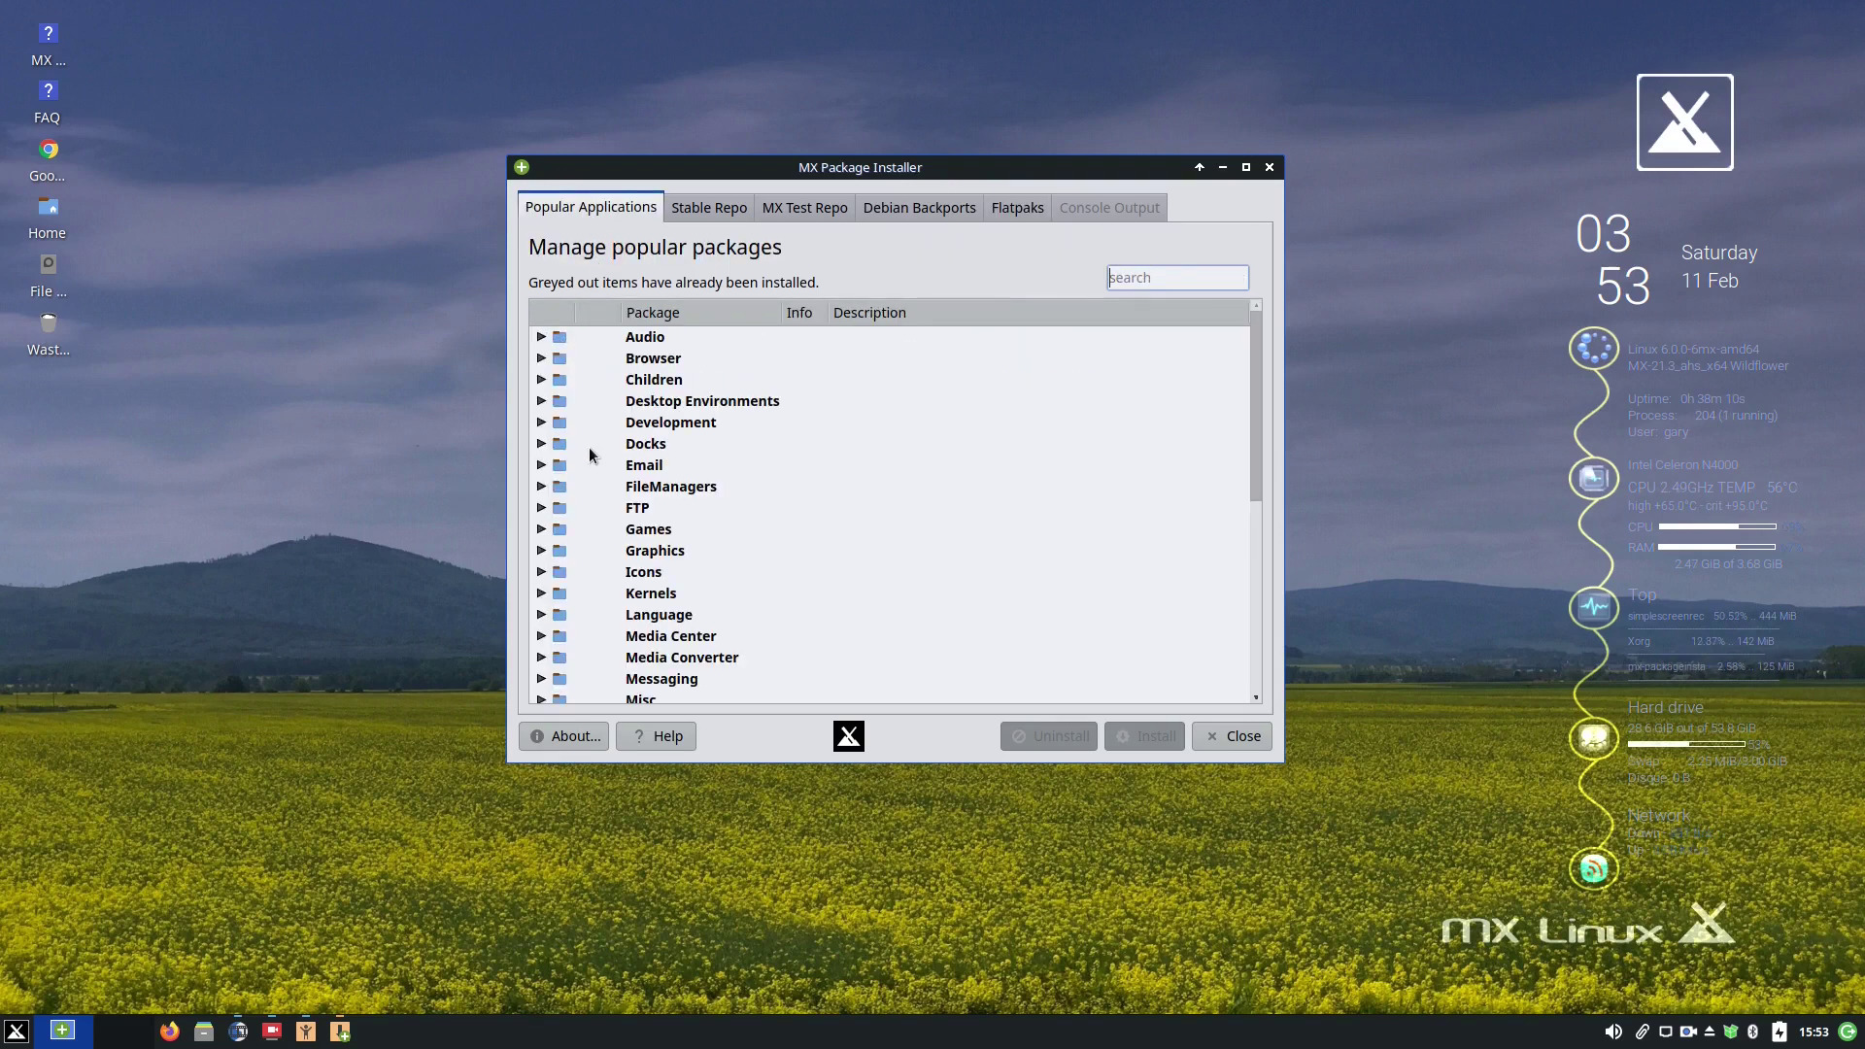
{"action": "left_click_drag", "start_coordinate": [1257, 404], "coordinate": [1261, 538]}
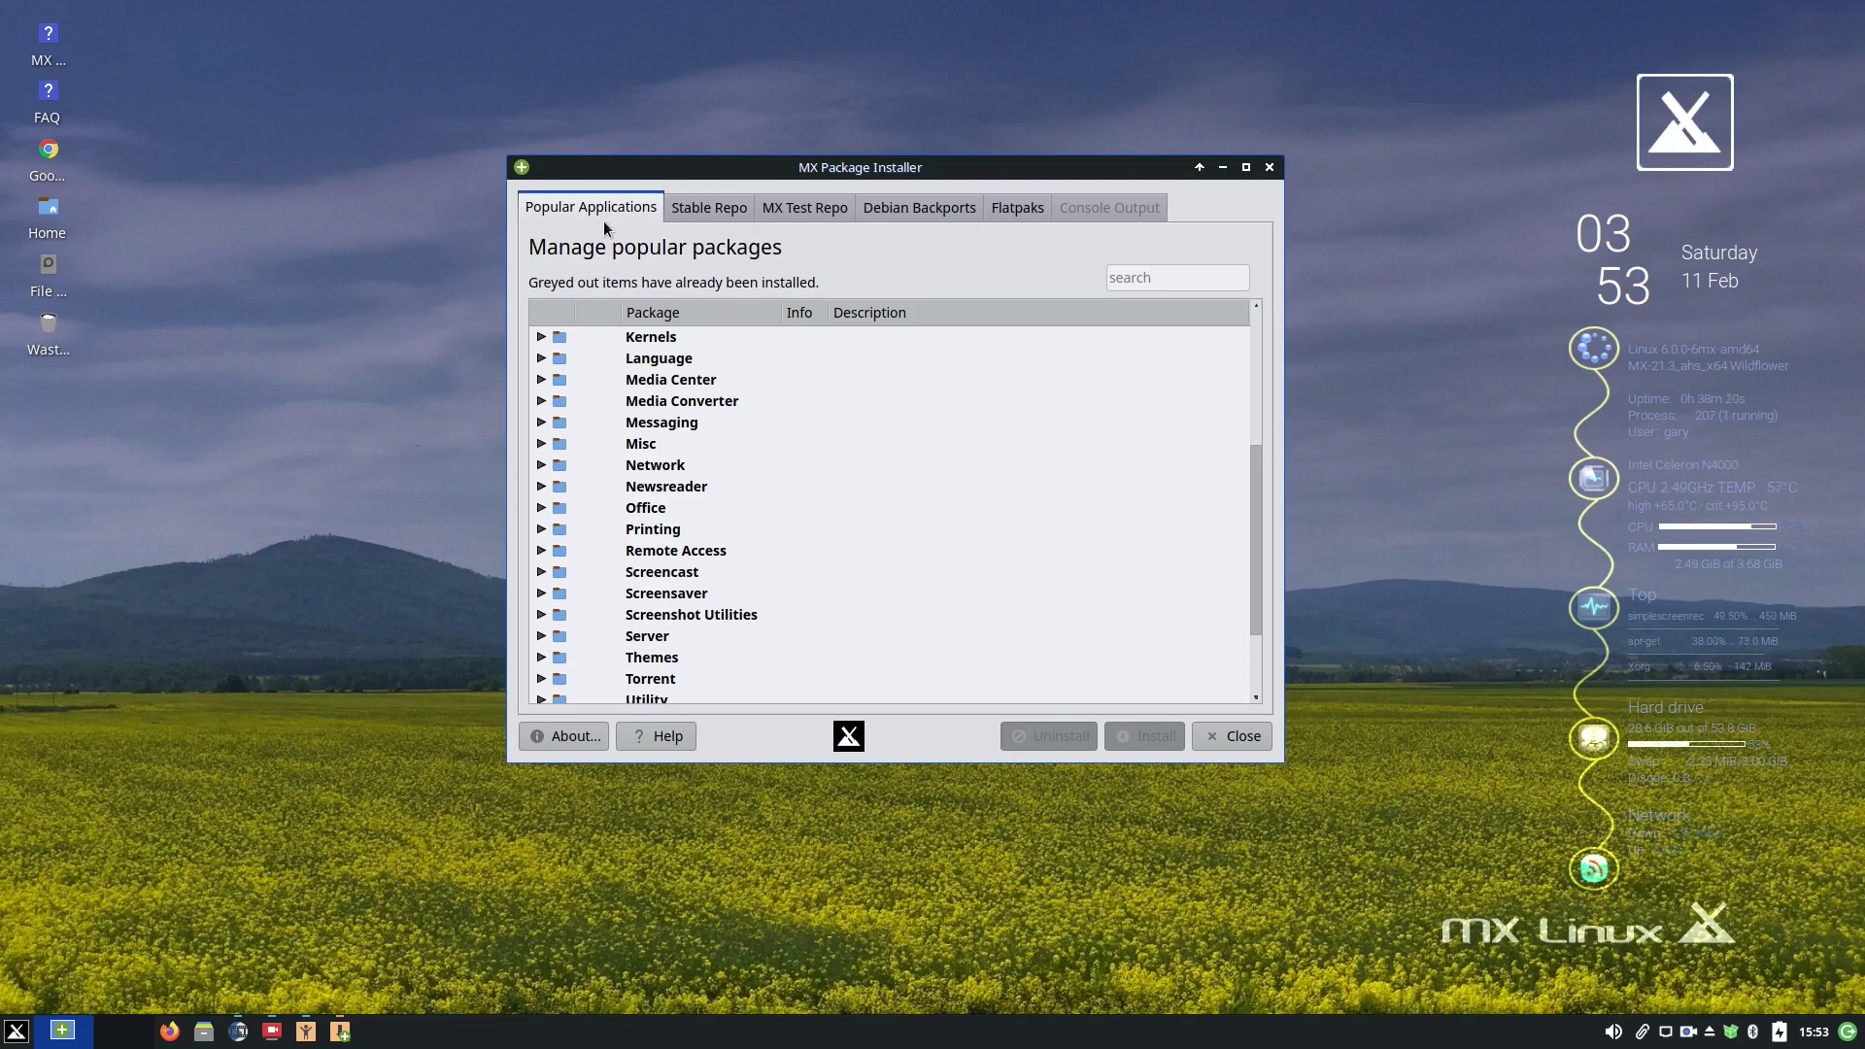
Search the Stable Repo for 'rhythm', tick rhythmbox and start its installation
{"action": "left_click", "coordinate": [711, 208]}
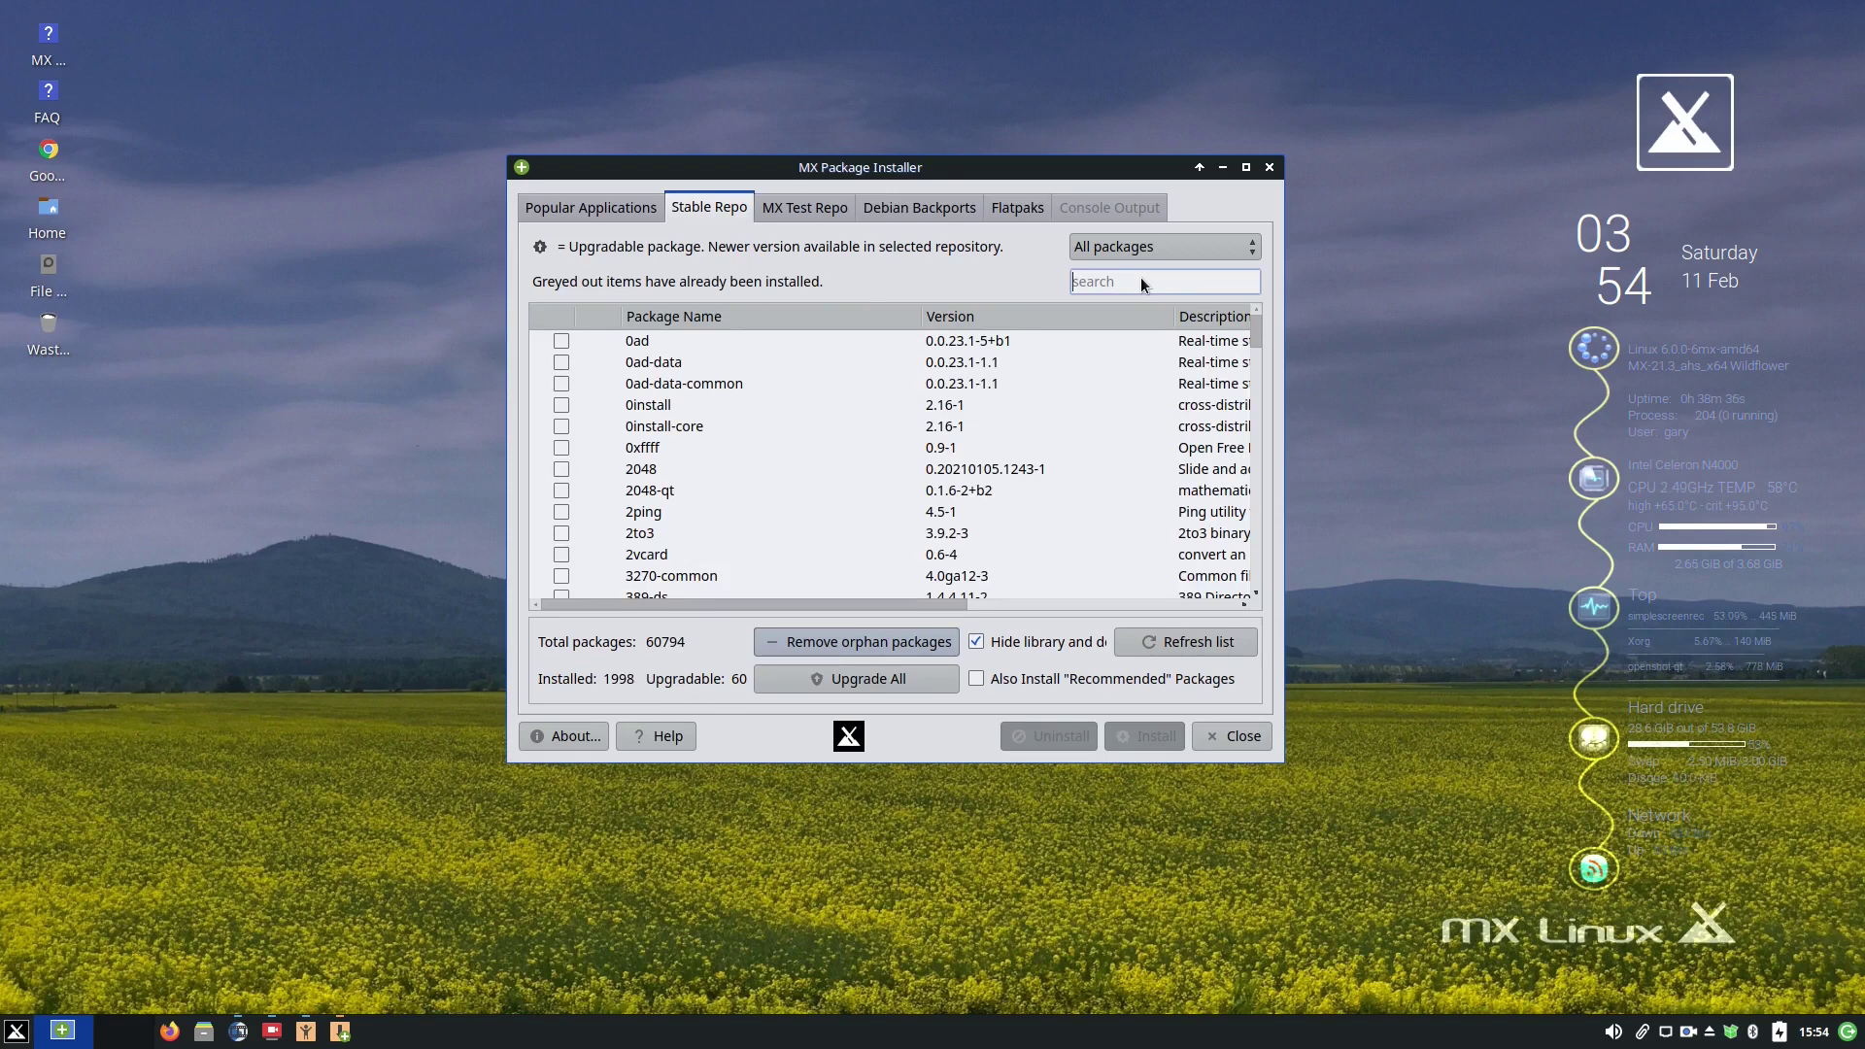
{"action": "type", "text": "rhythm"}
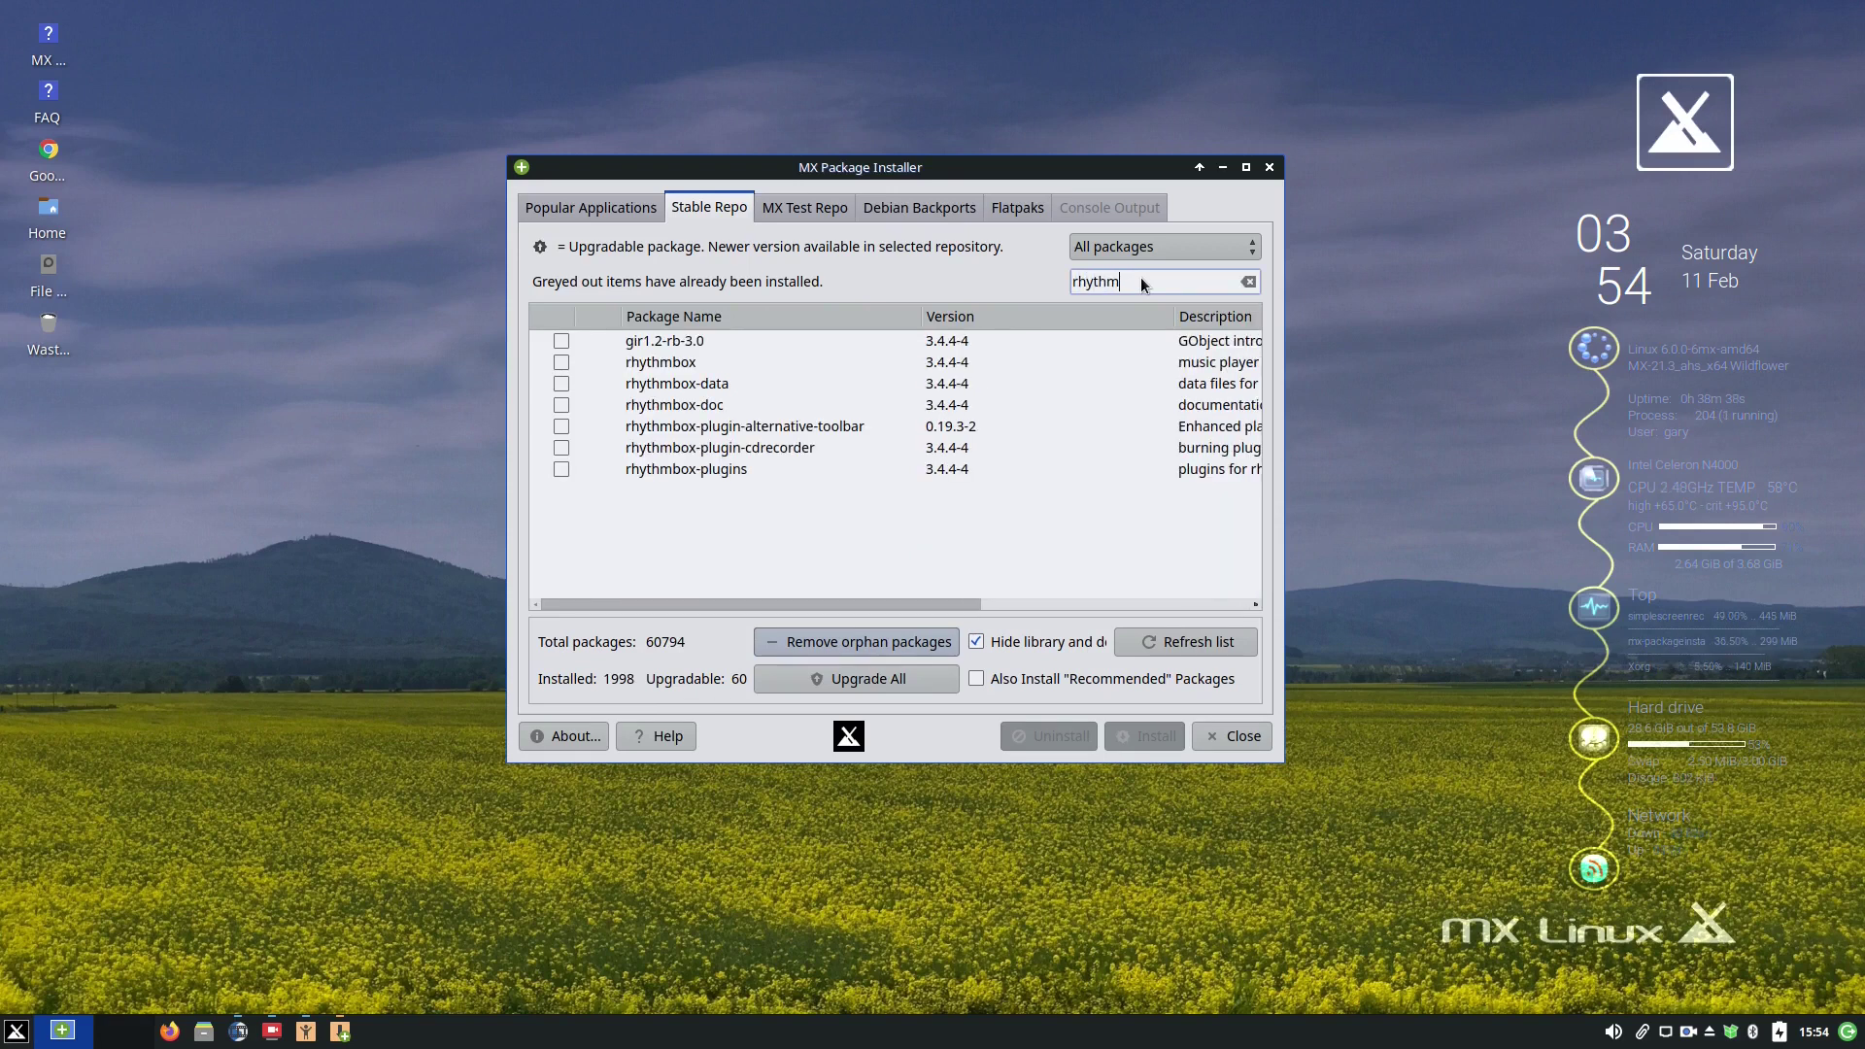
{"action": "left_click", "coordinate": [566, 367]}
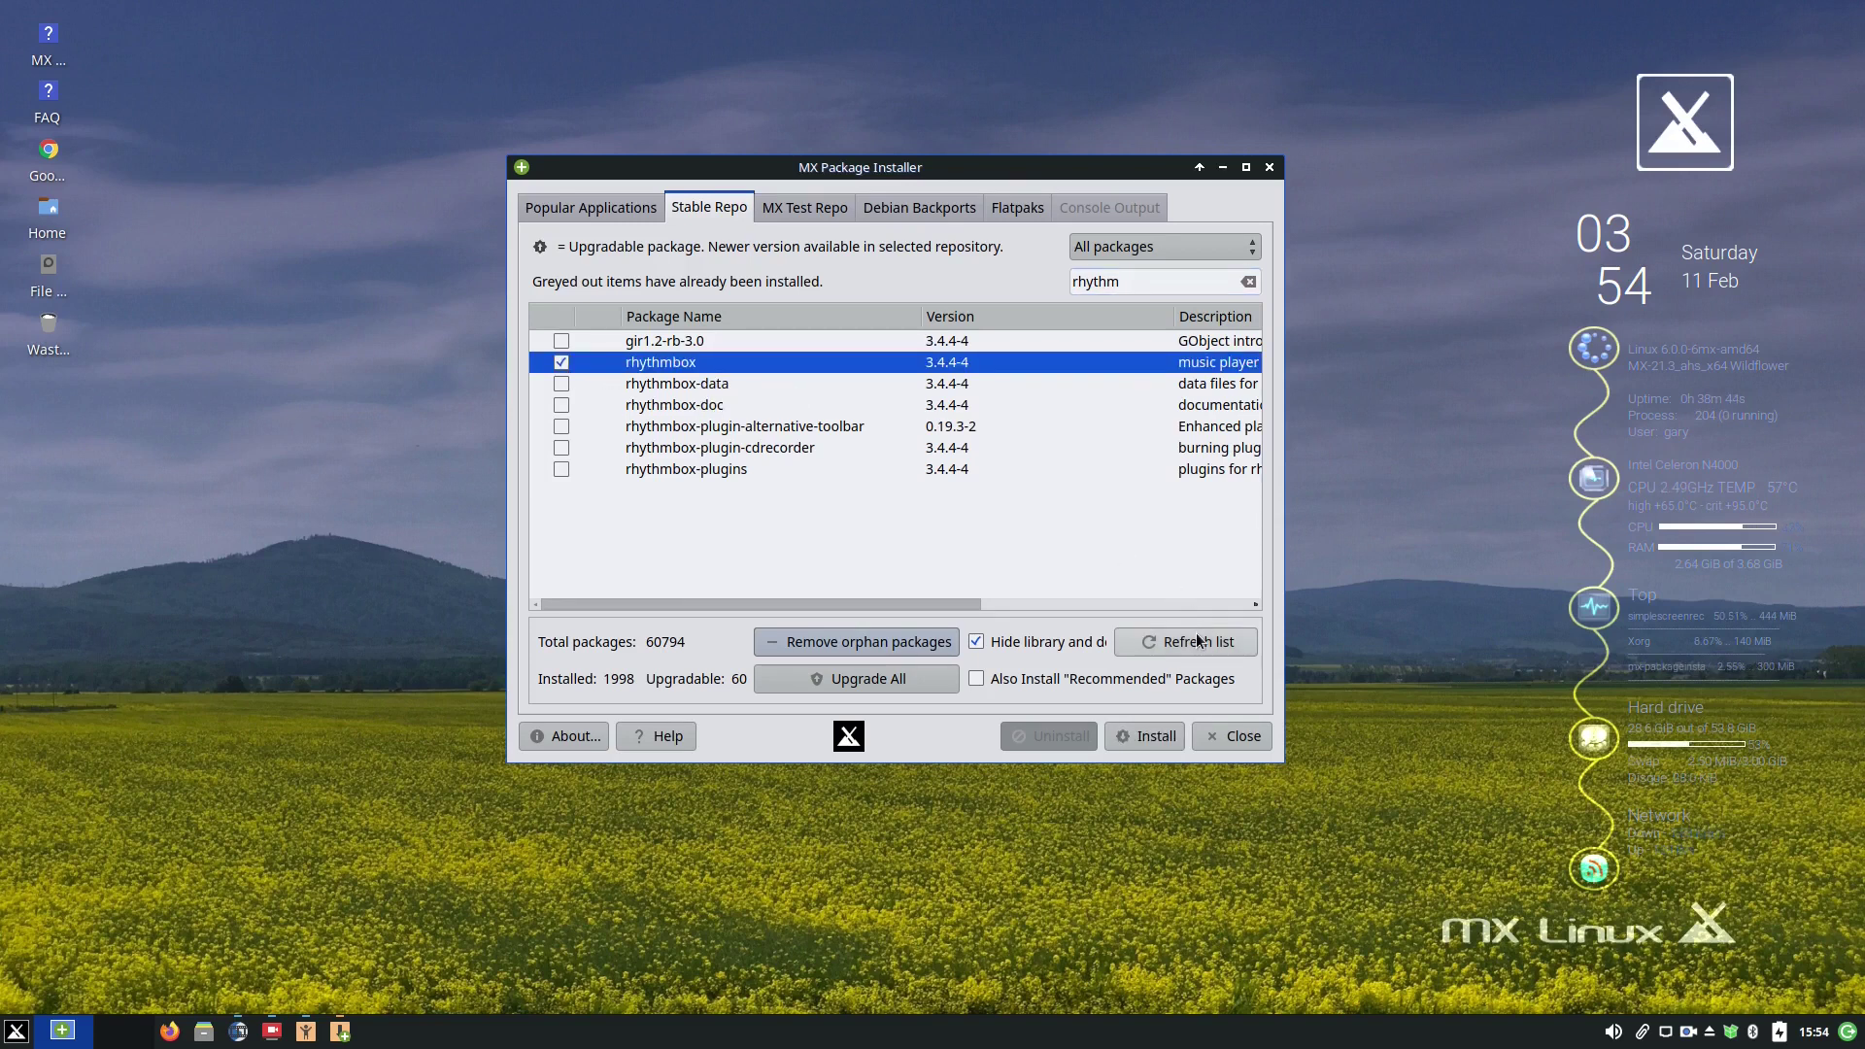
{"action": "left_click", "coordinate": [1151, 743]}
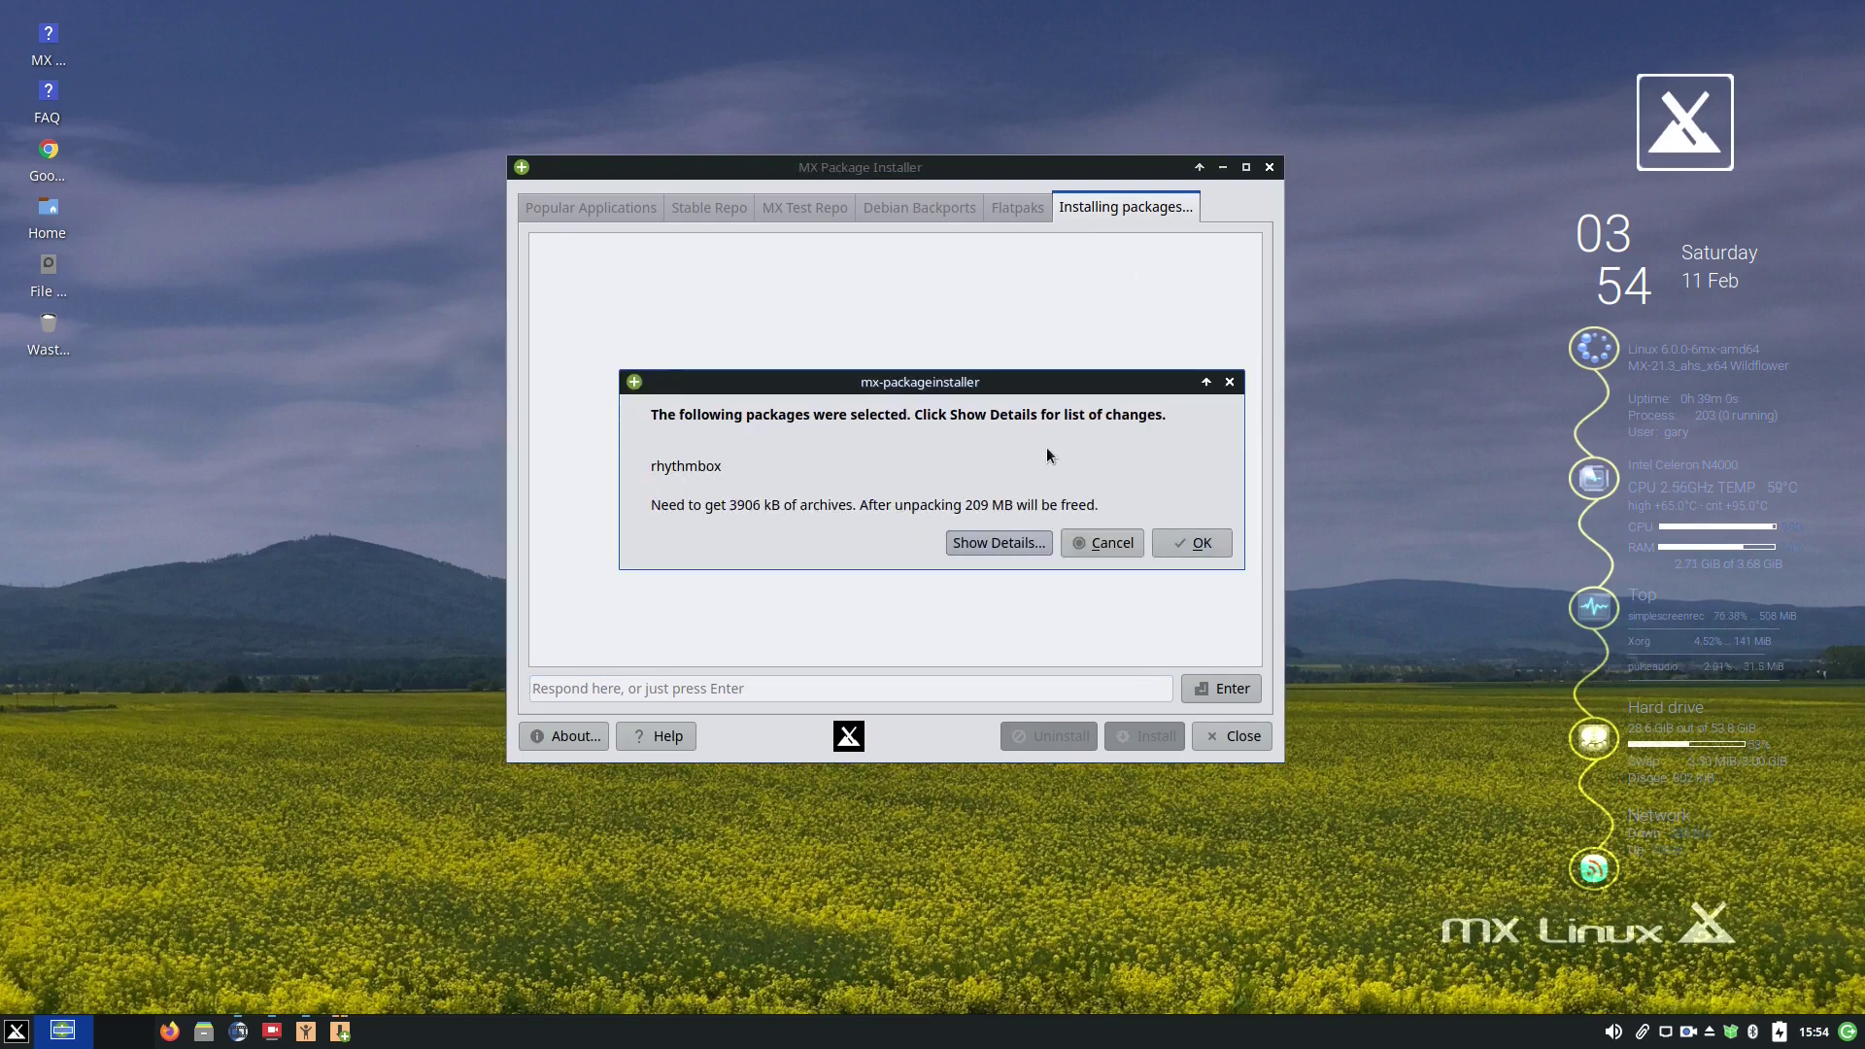
Confirm the 3906 kB rhythmbox install and dismiss the finished message once done
{"action": "left_click", "coordinate": [1206, 549]}
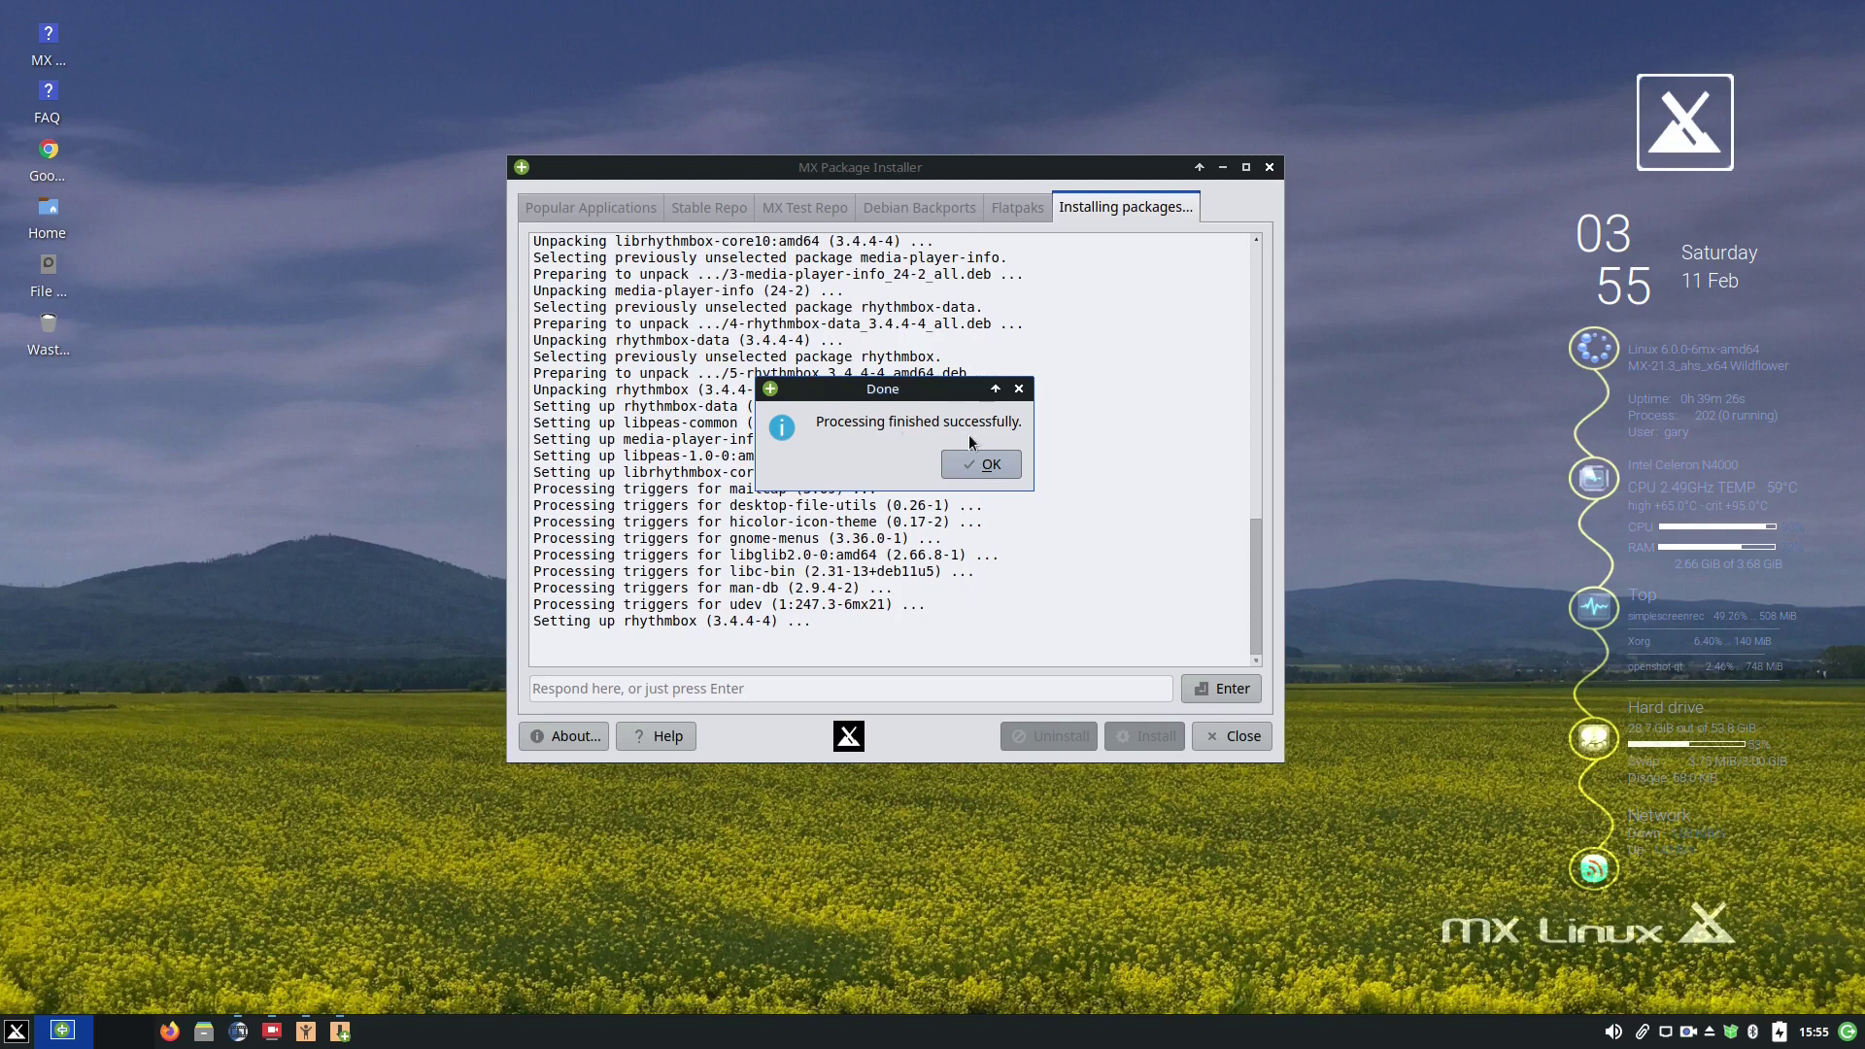
{"action": "left_click", "coordinate": [1004, 467]}
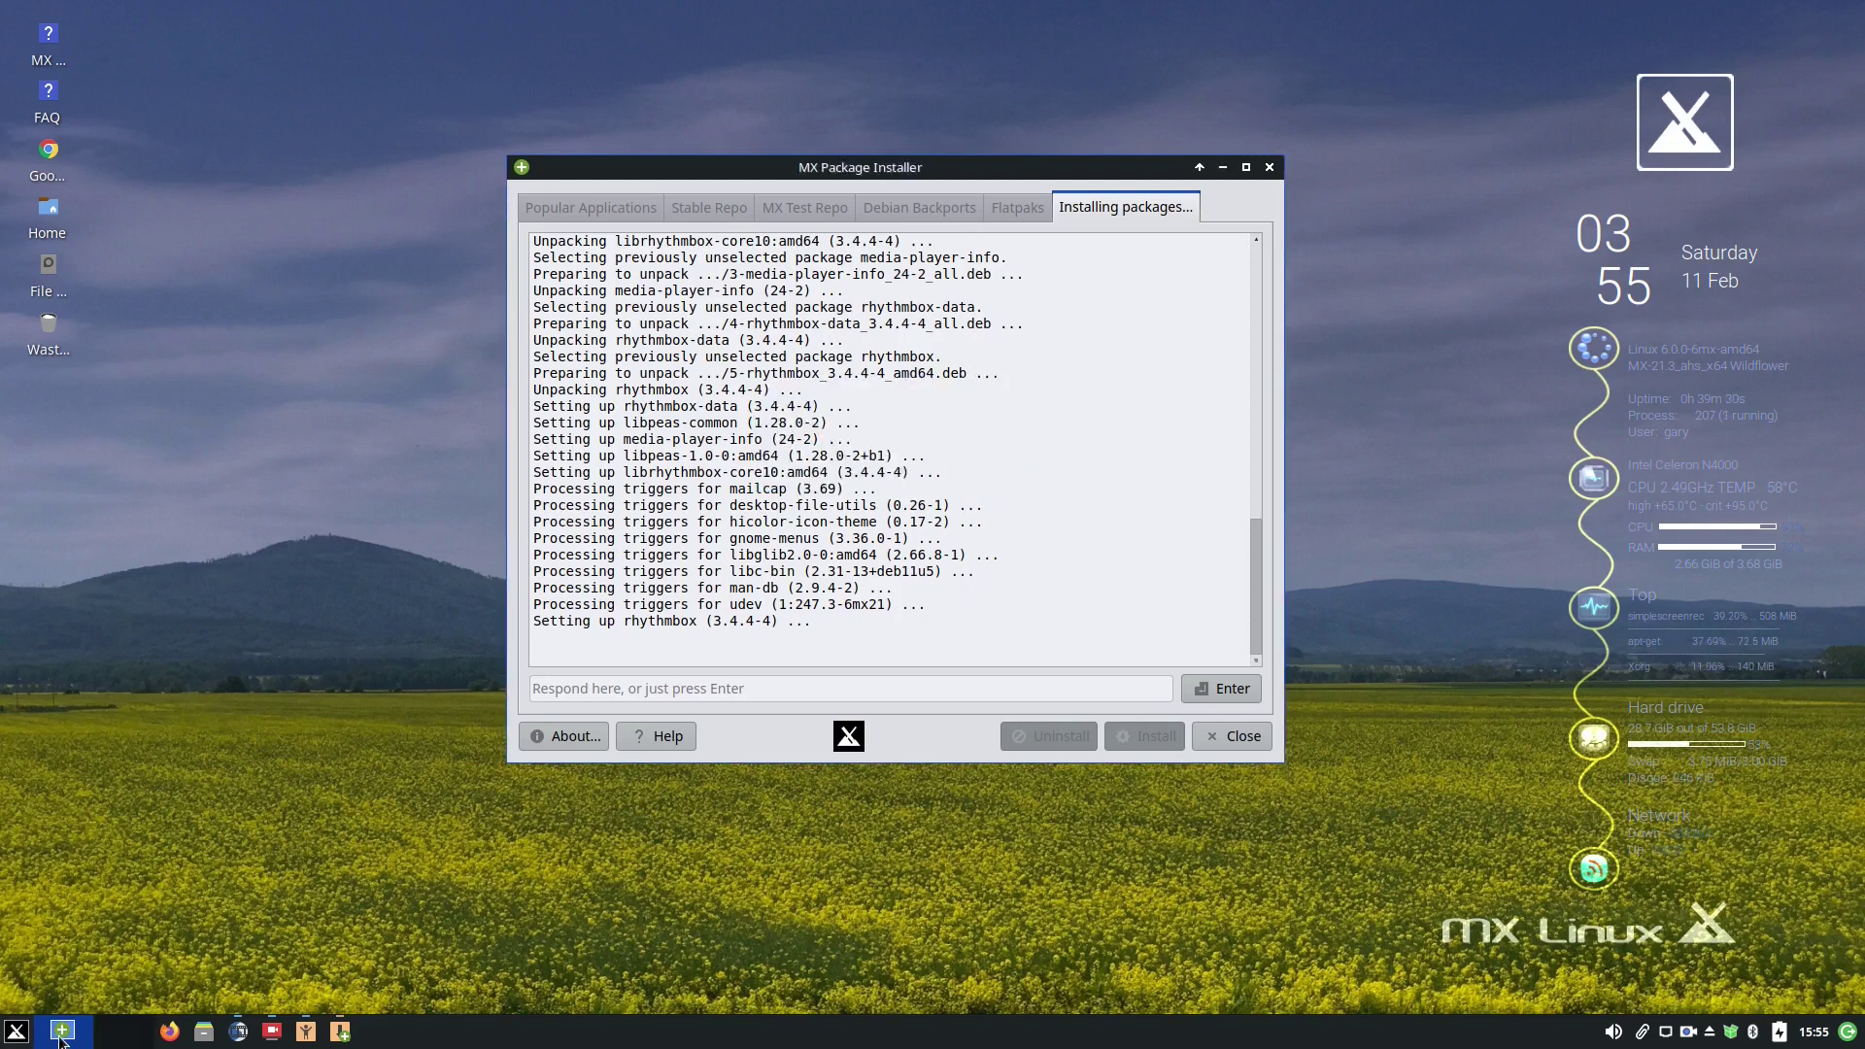
Search the application launcher for 'rhyt', then clear it and dismiss the launcher
{"action": "left_click", "coordinate": [22, 1031]}
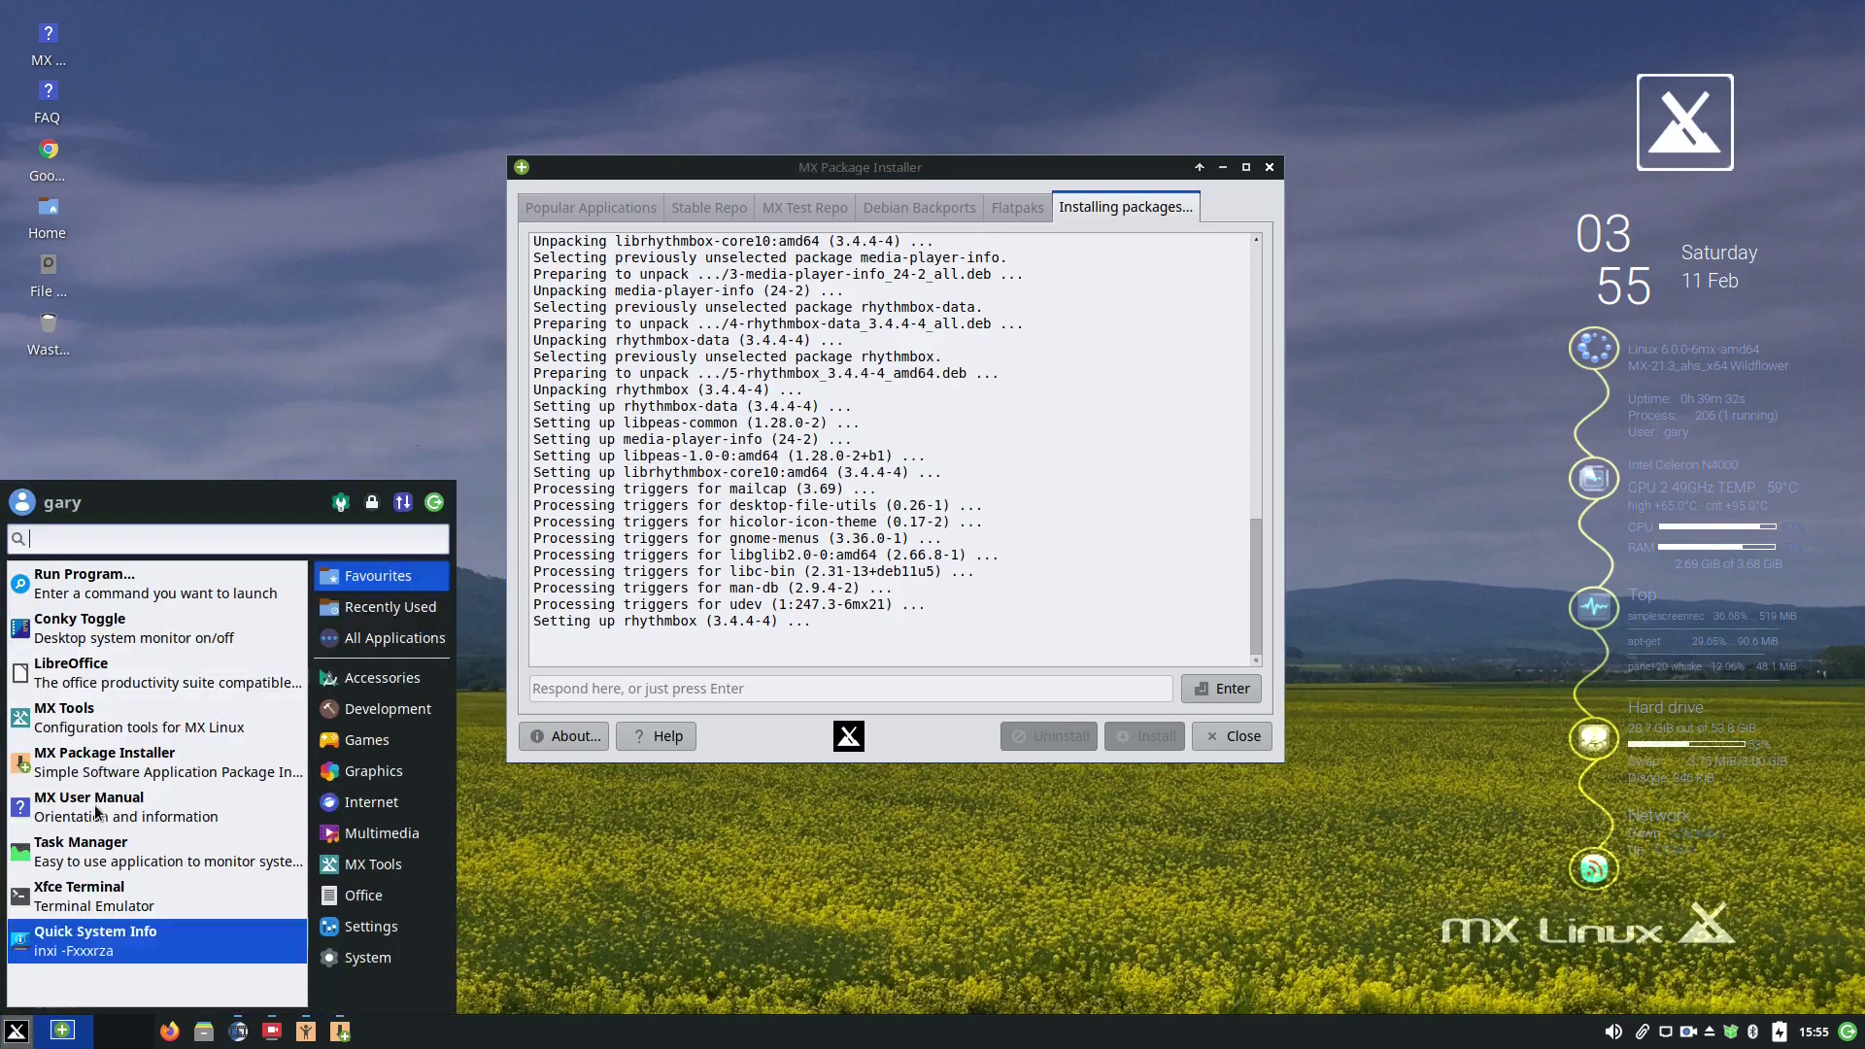
{"action": "type", "text": "rhyt"}
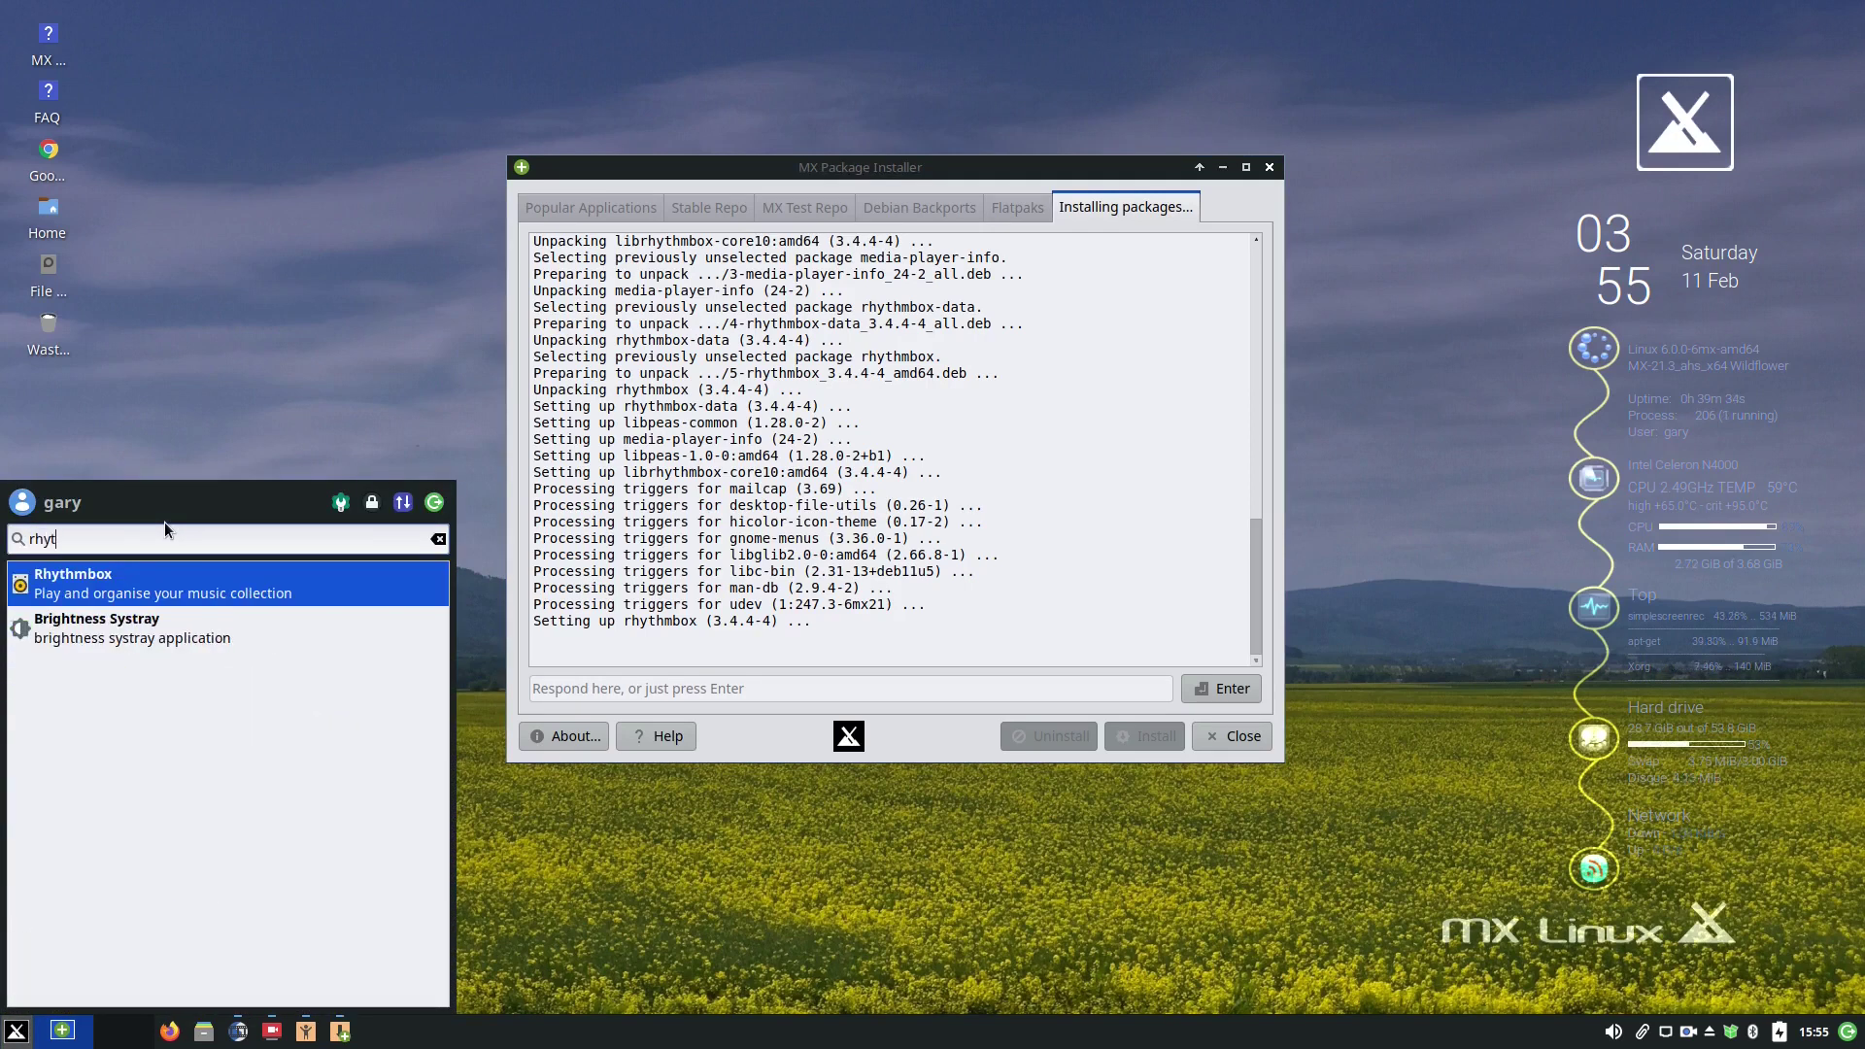
{"action": "key", "text": "BackSpace"}
{"action": "key", "text": "BackSpace"}
{"action": "key", "text": "BackSpace"}
{"action": "key", "text": "BackSpace"}
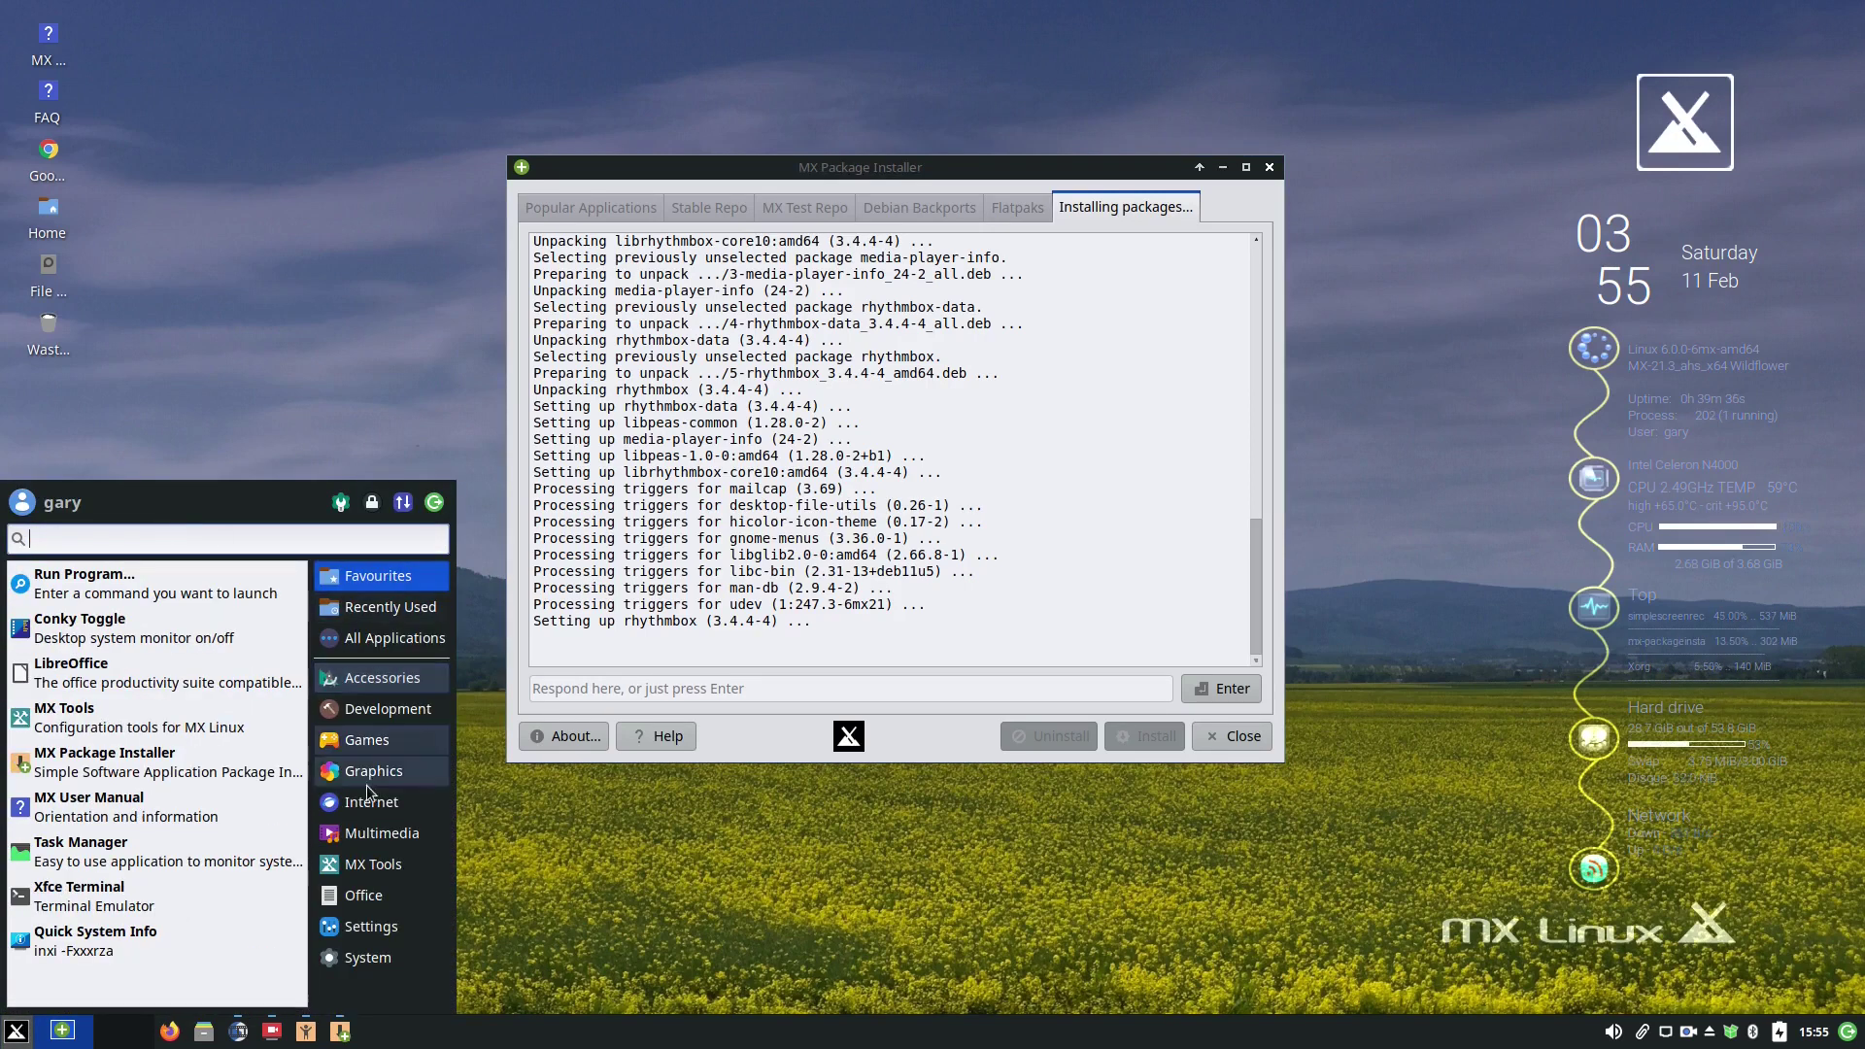
{"action": "mouse_move", "coordinate": [405, 849]}
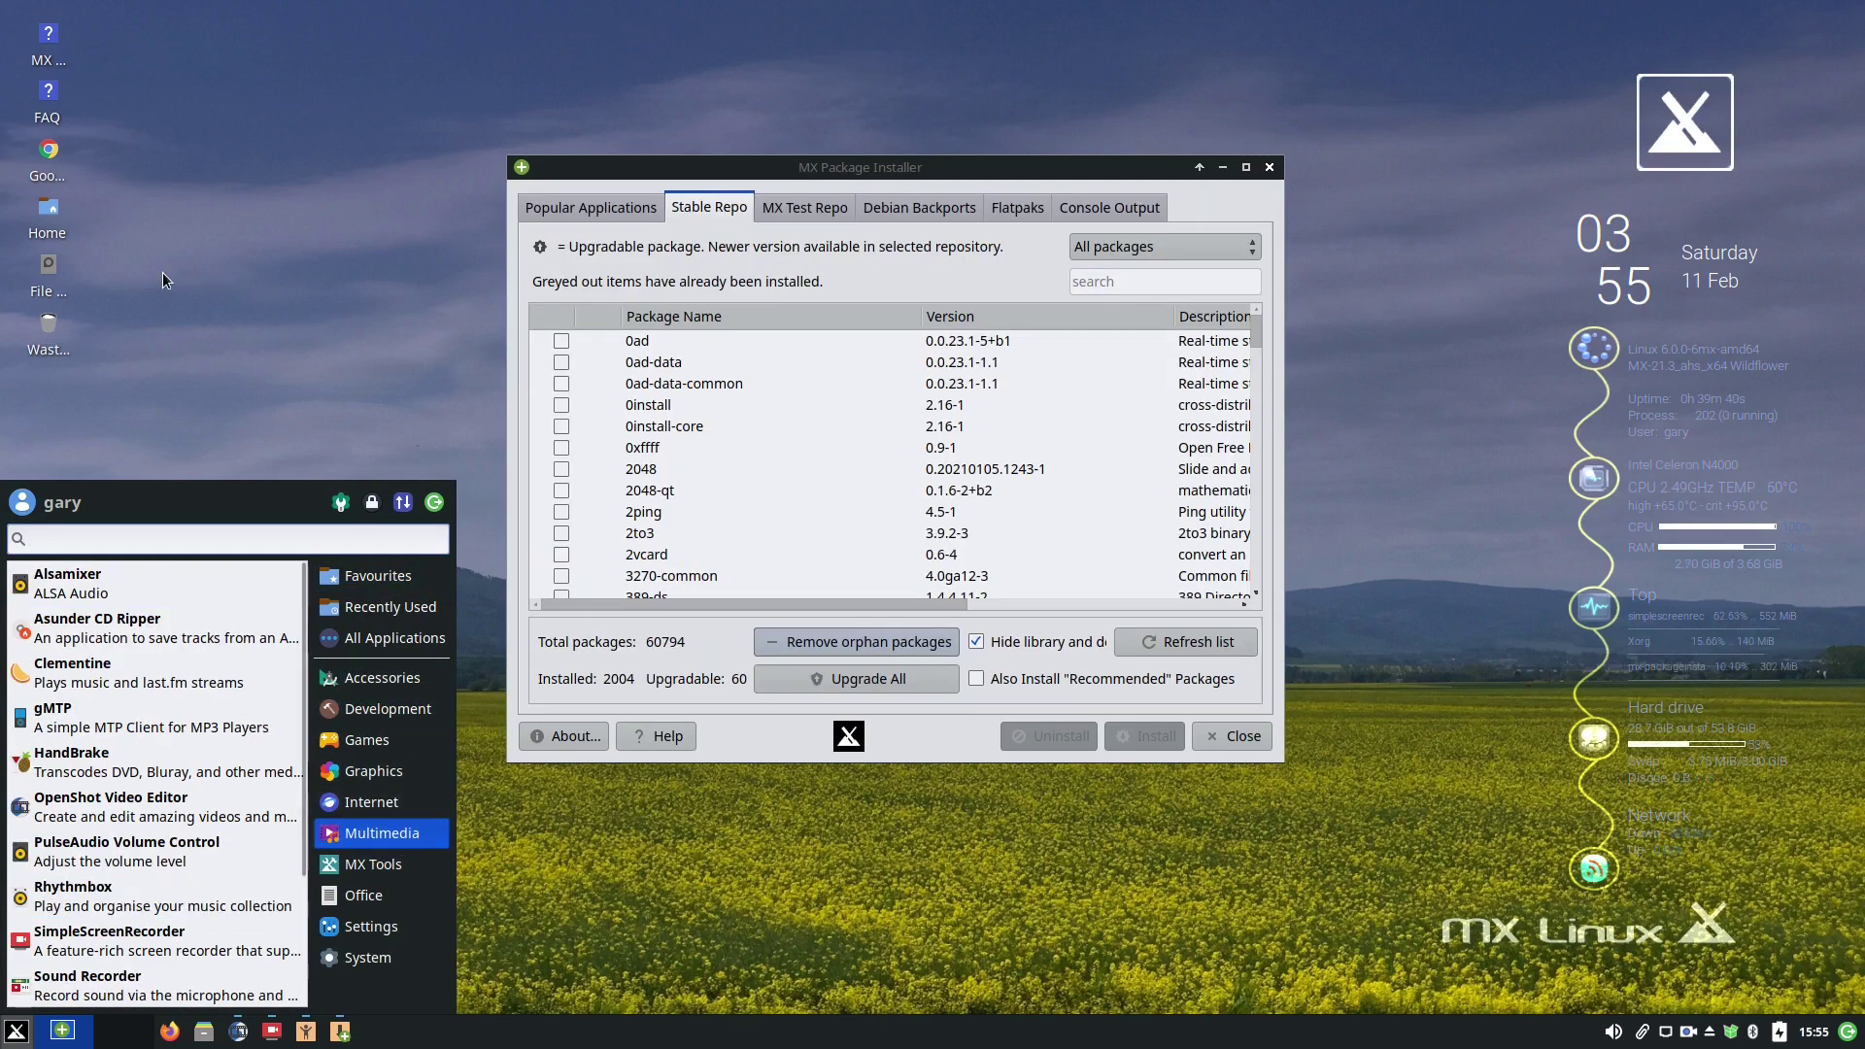
{"action": "left_click", "coordinate": [212, 276]}
Launch Rhythmbox from the desktop right-click menu under Applications > Multimedia
{"action": "right_click", "coordinate": [212, 276]}
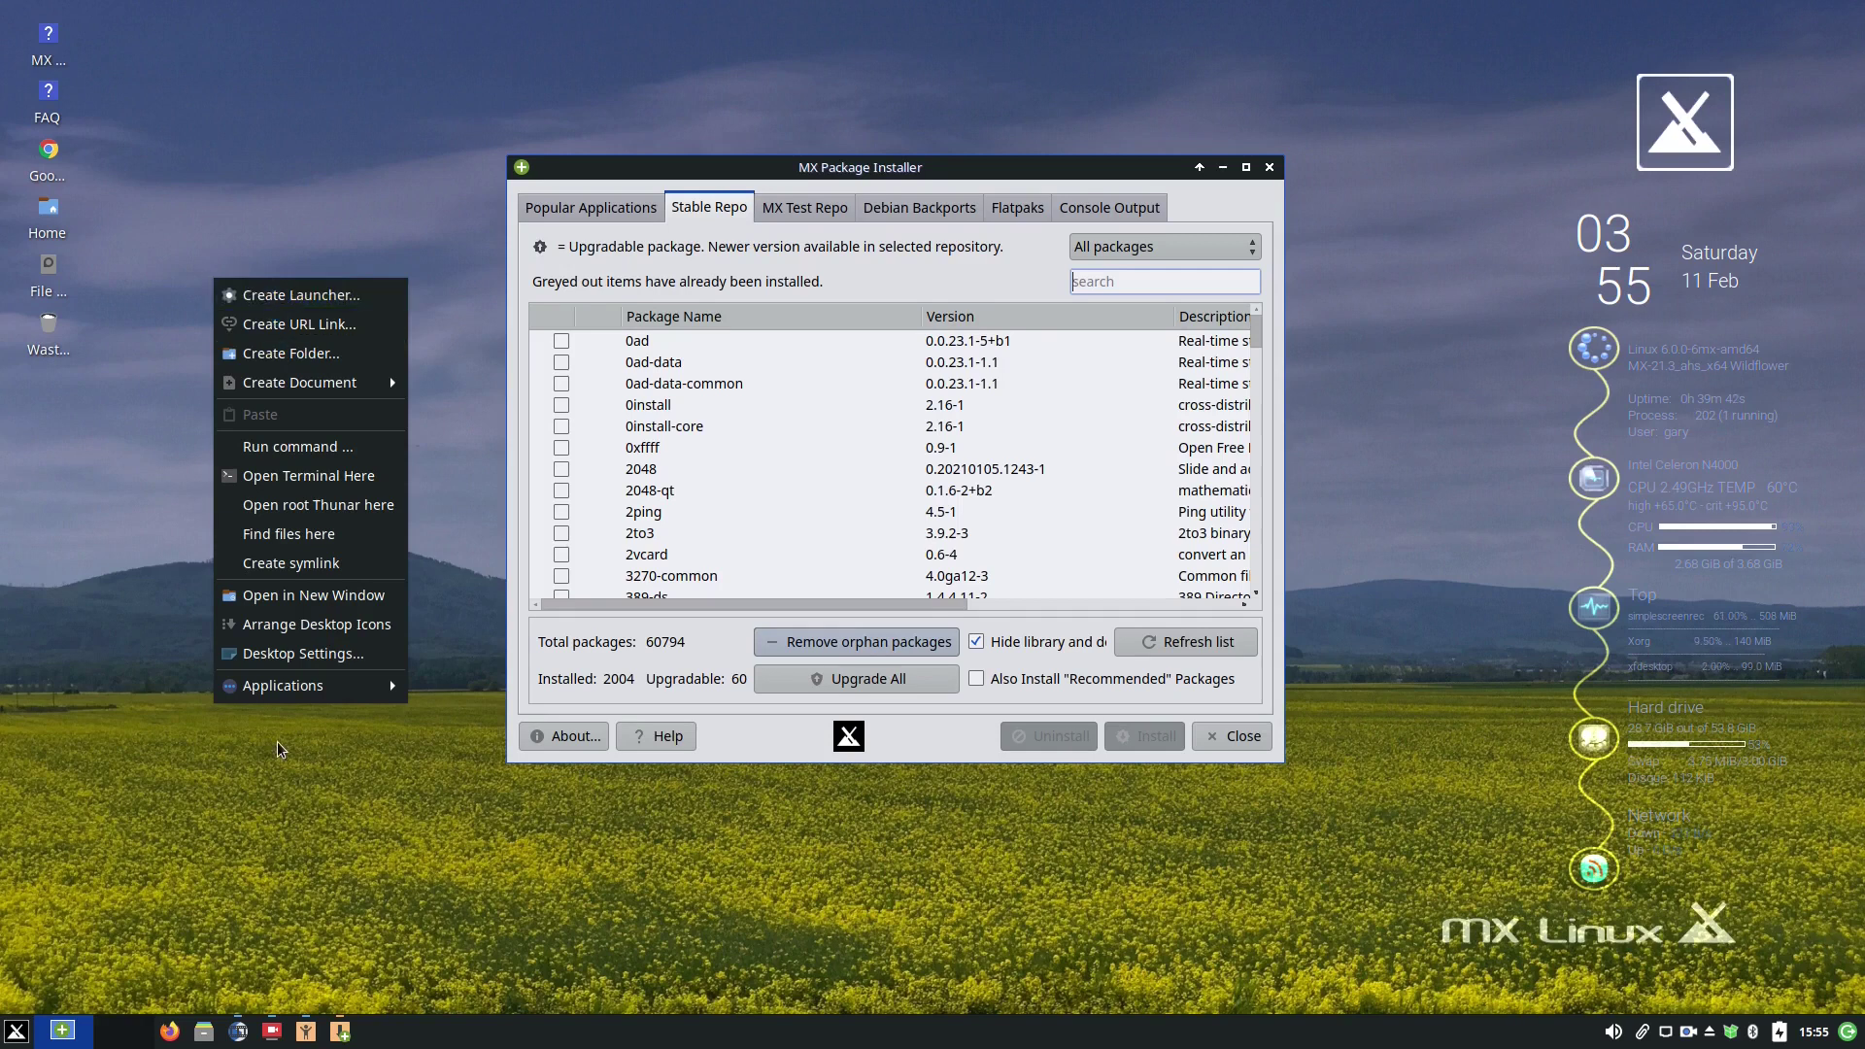
{"action": "mouse_move", "coordinate": [310, 685]}
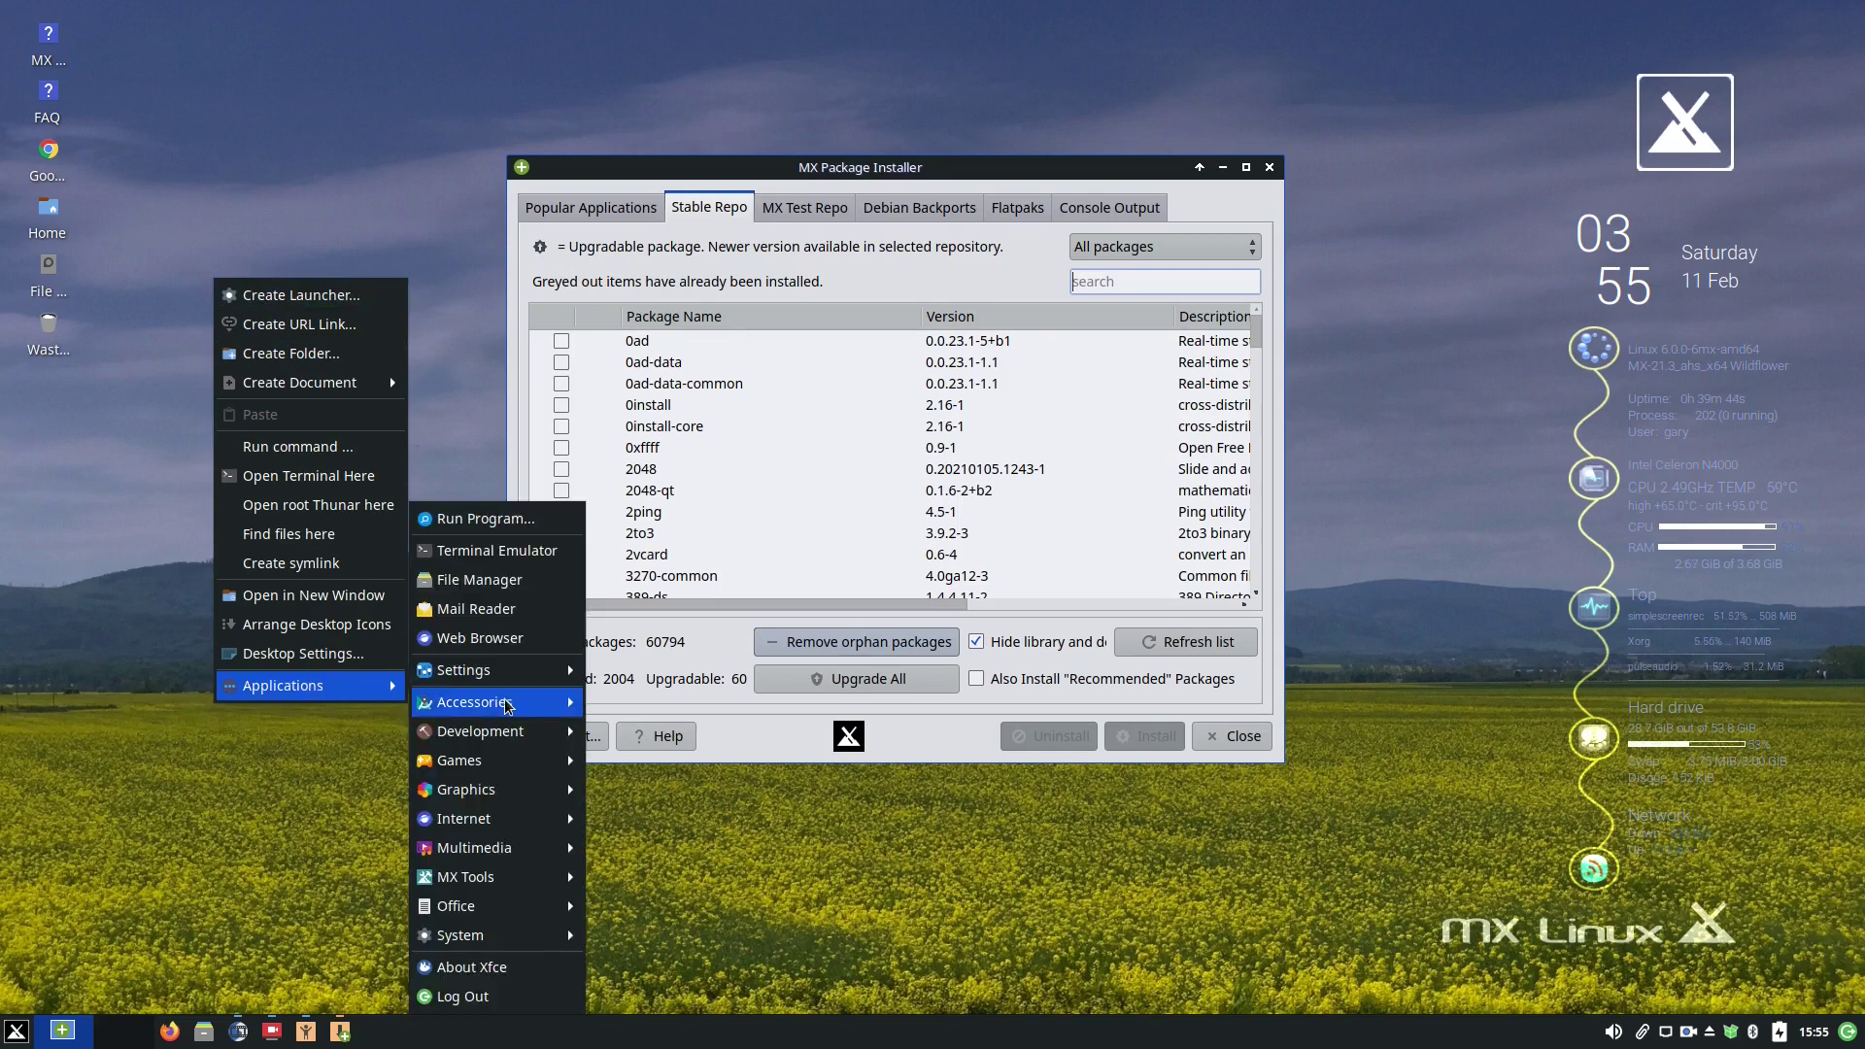
{"action": "mouse_move", "coordinate": [524, 847]}
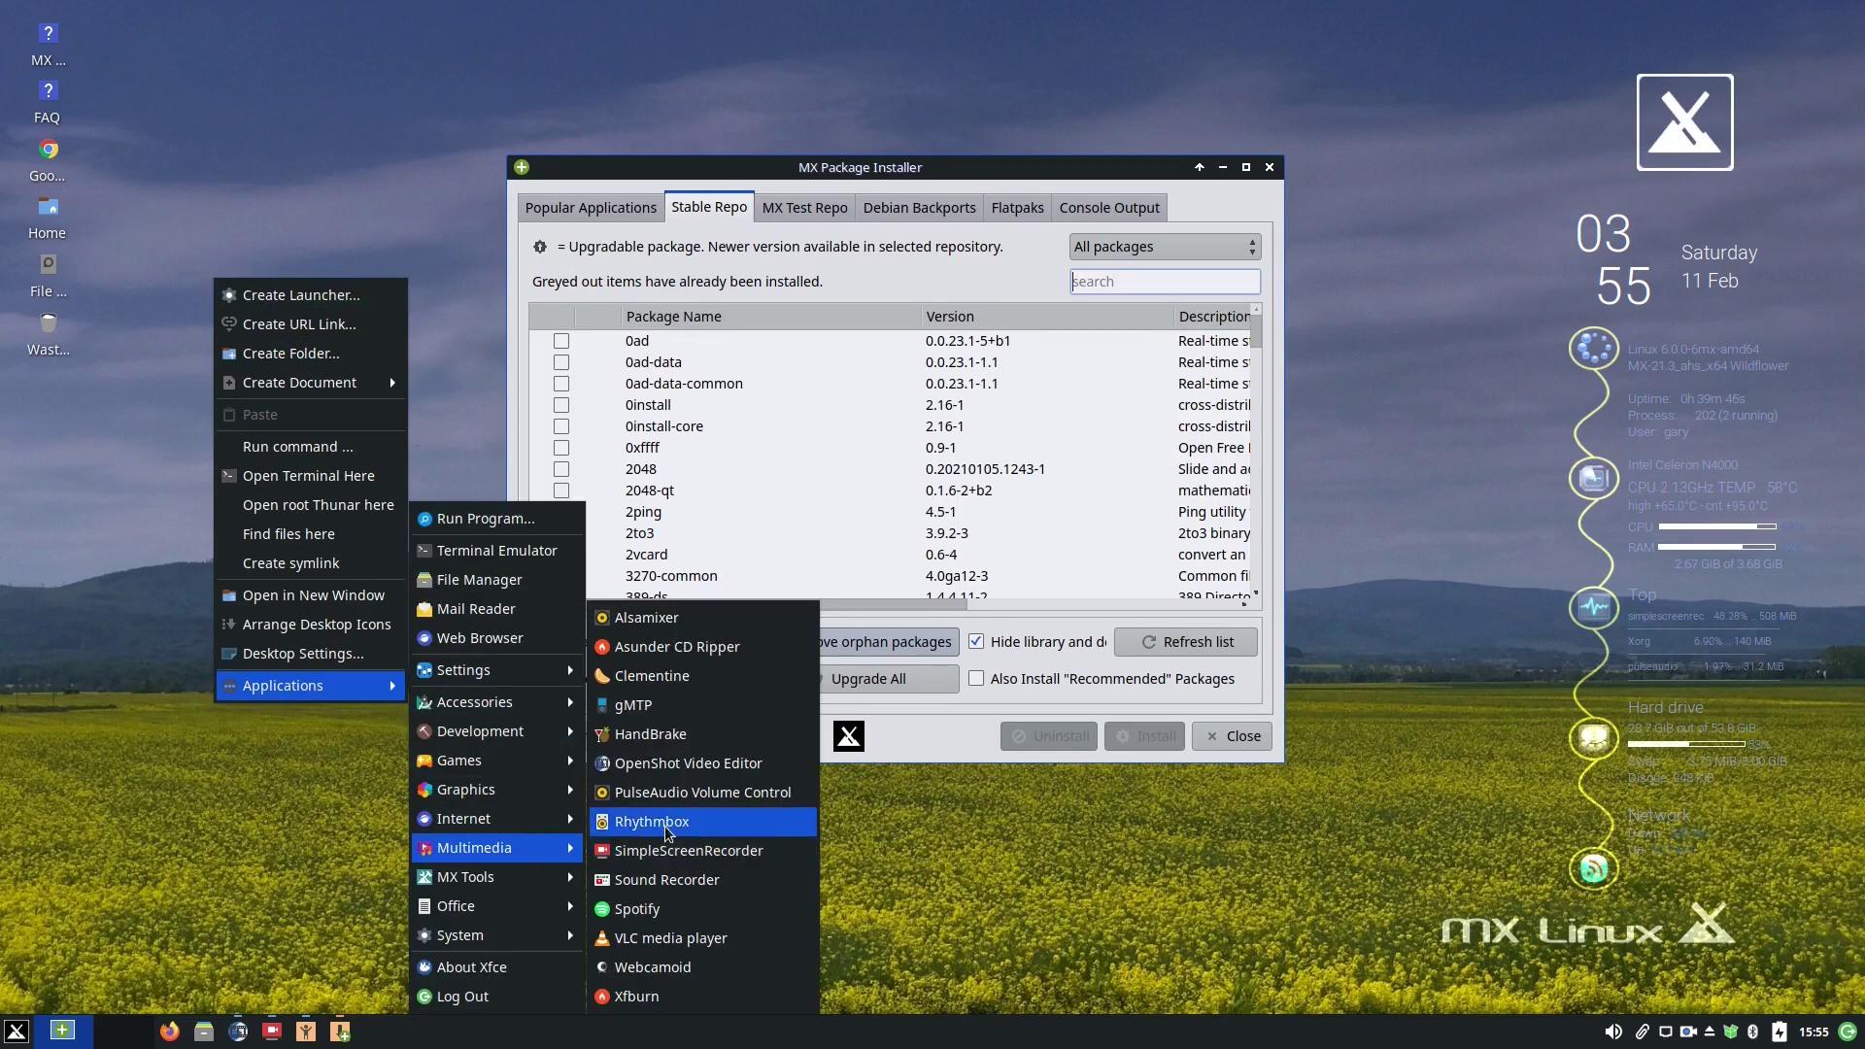
{"action": "left_click", "coordinate": [680, 763]}
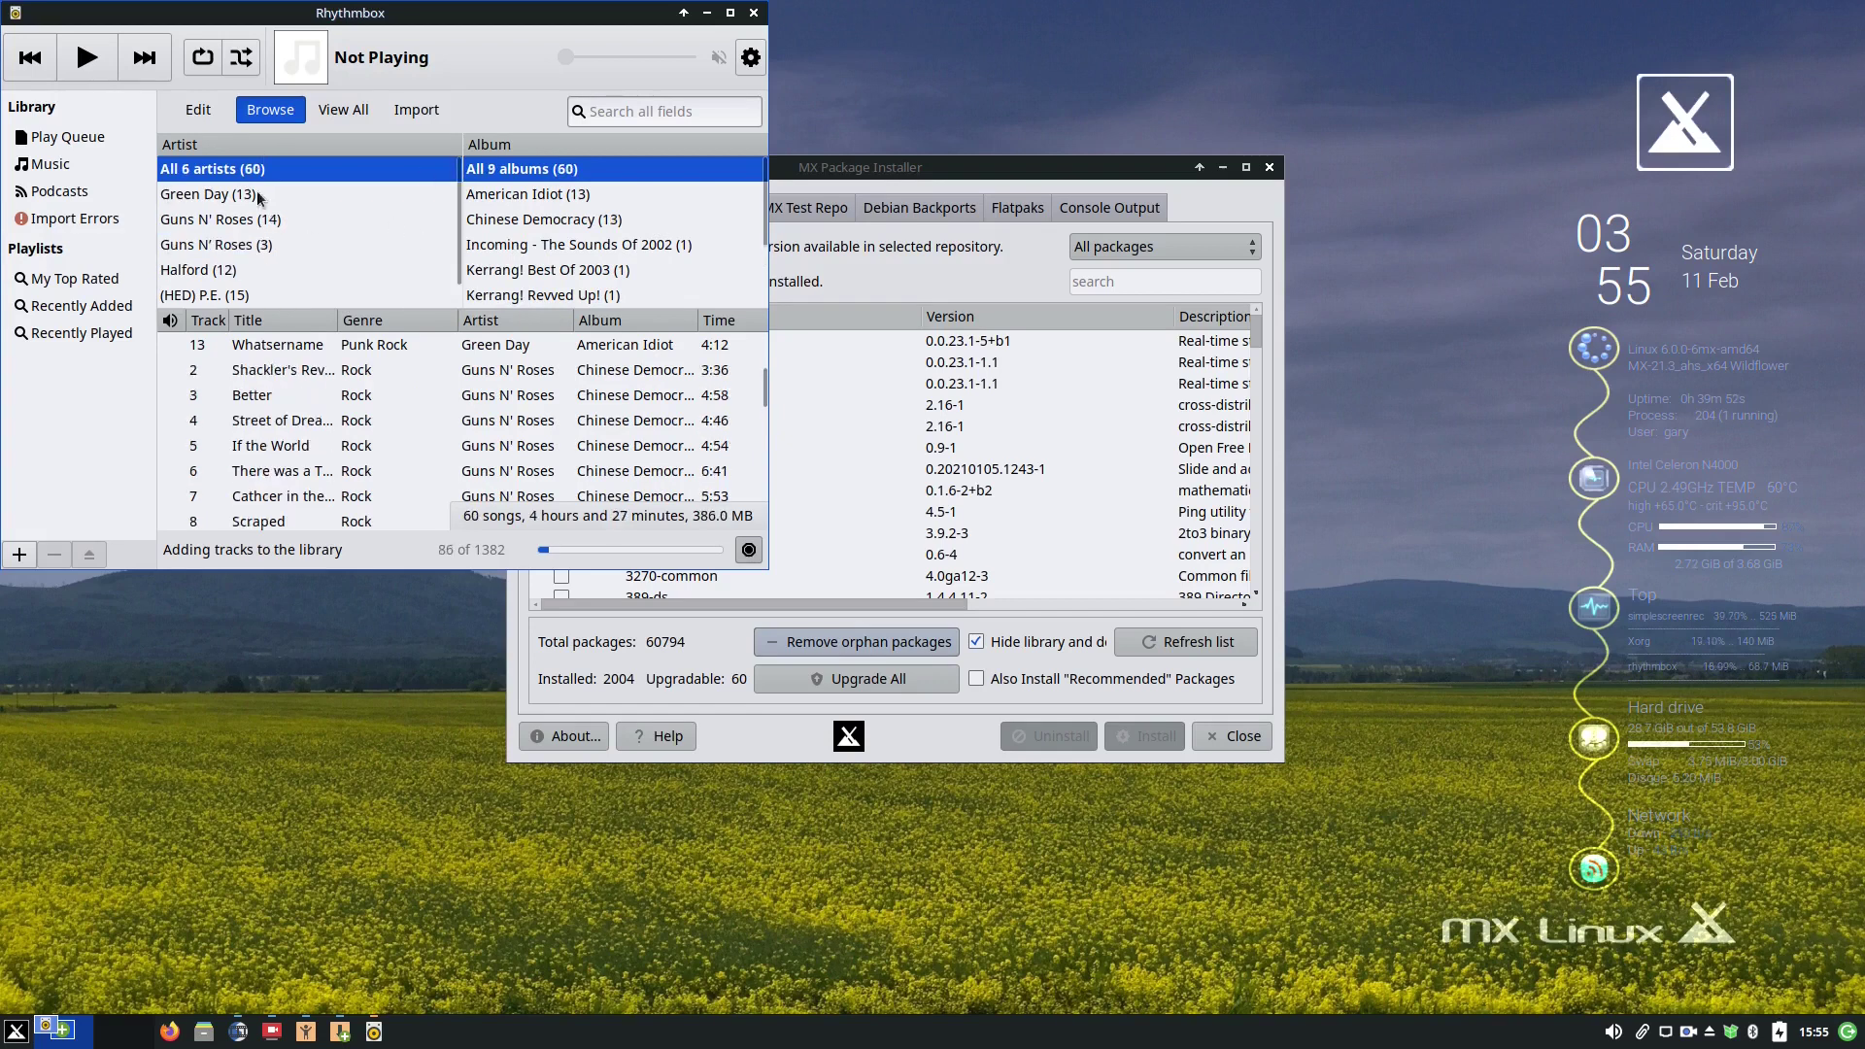
Close Rhythmbox, browse the Flatpaks list and the rhythmbox console log, then close the installer
{"action": "left_click", "coordinate": [755, 14]}
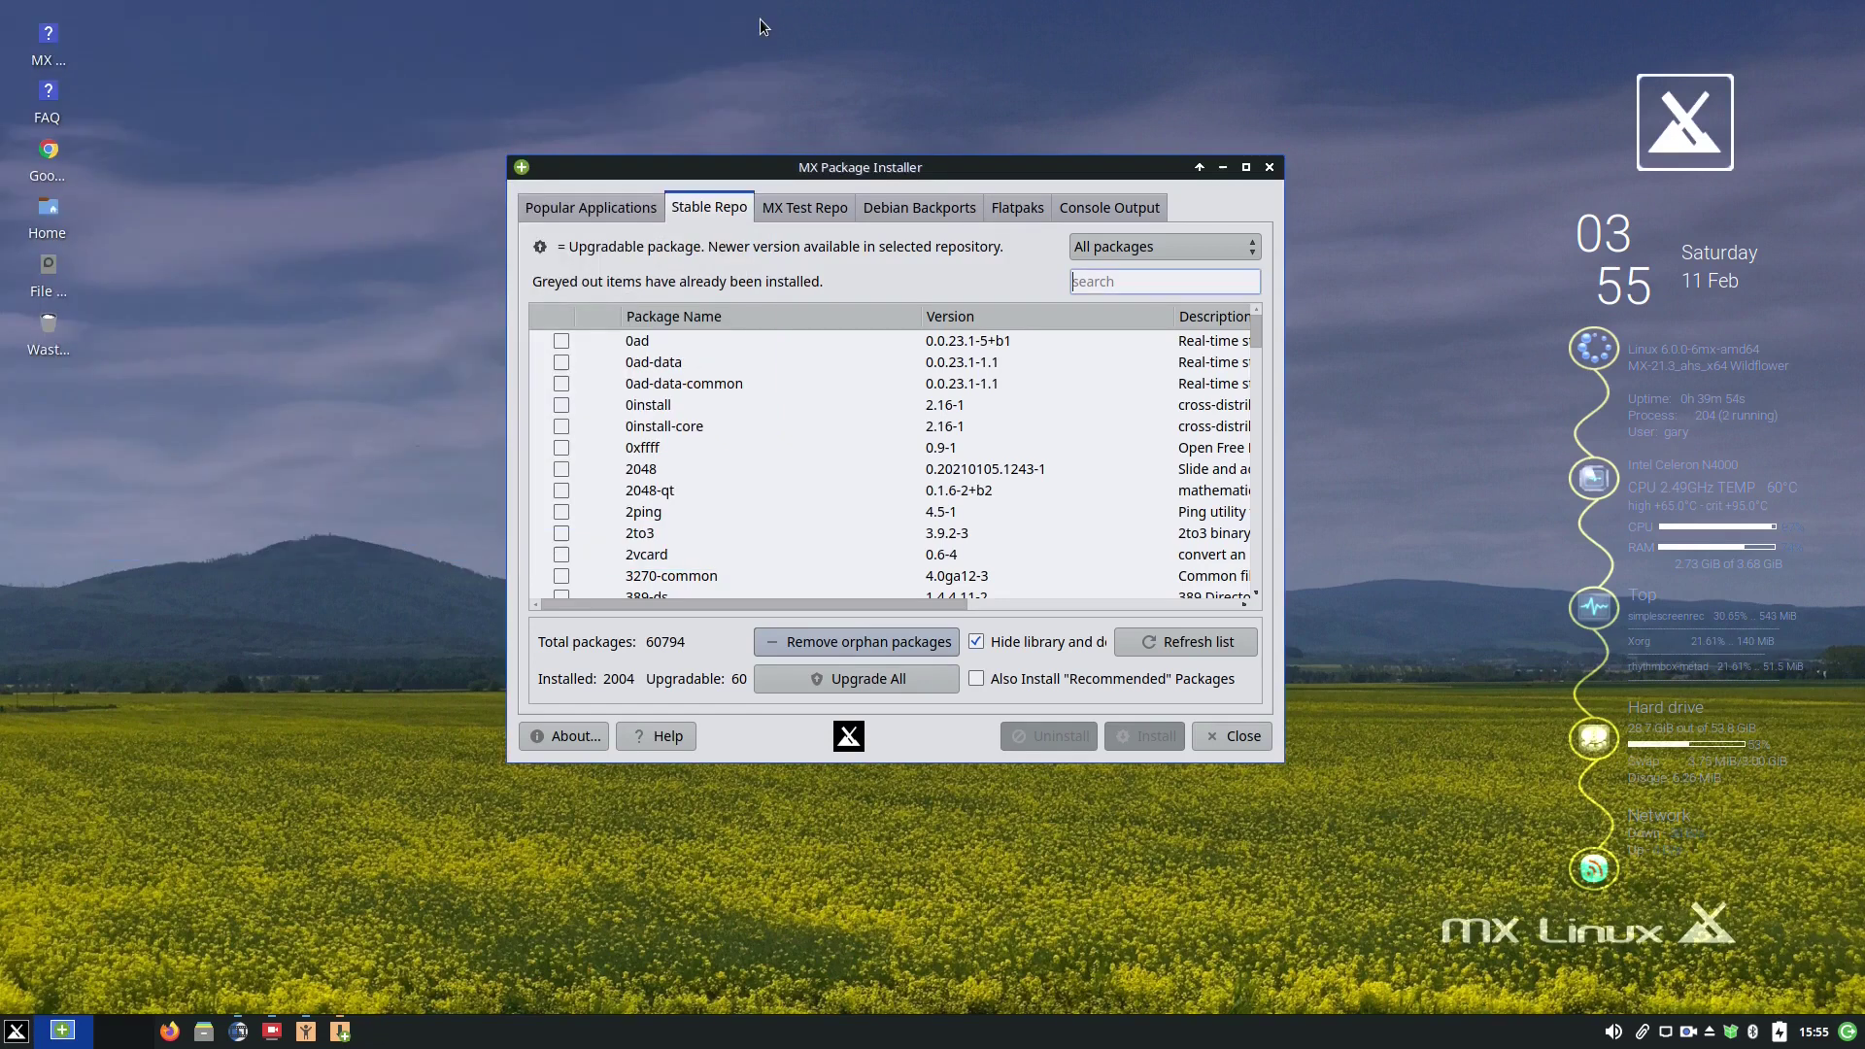
{"action": "left_click", "coordinate": [1022, 206]}
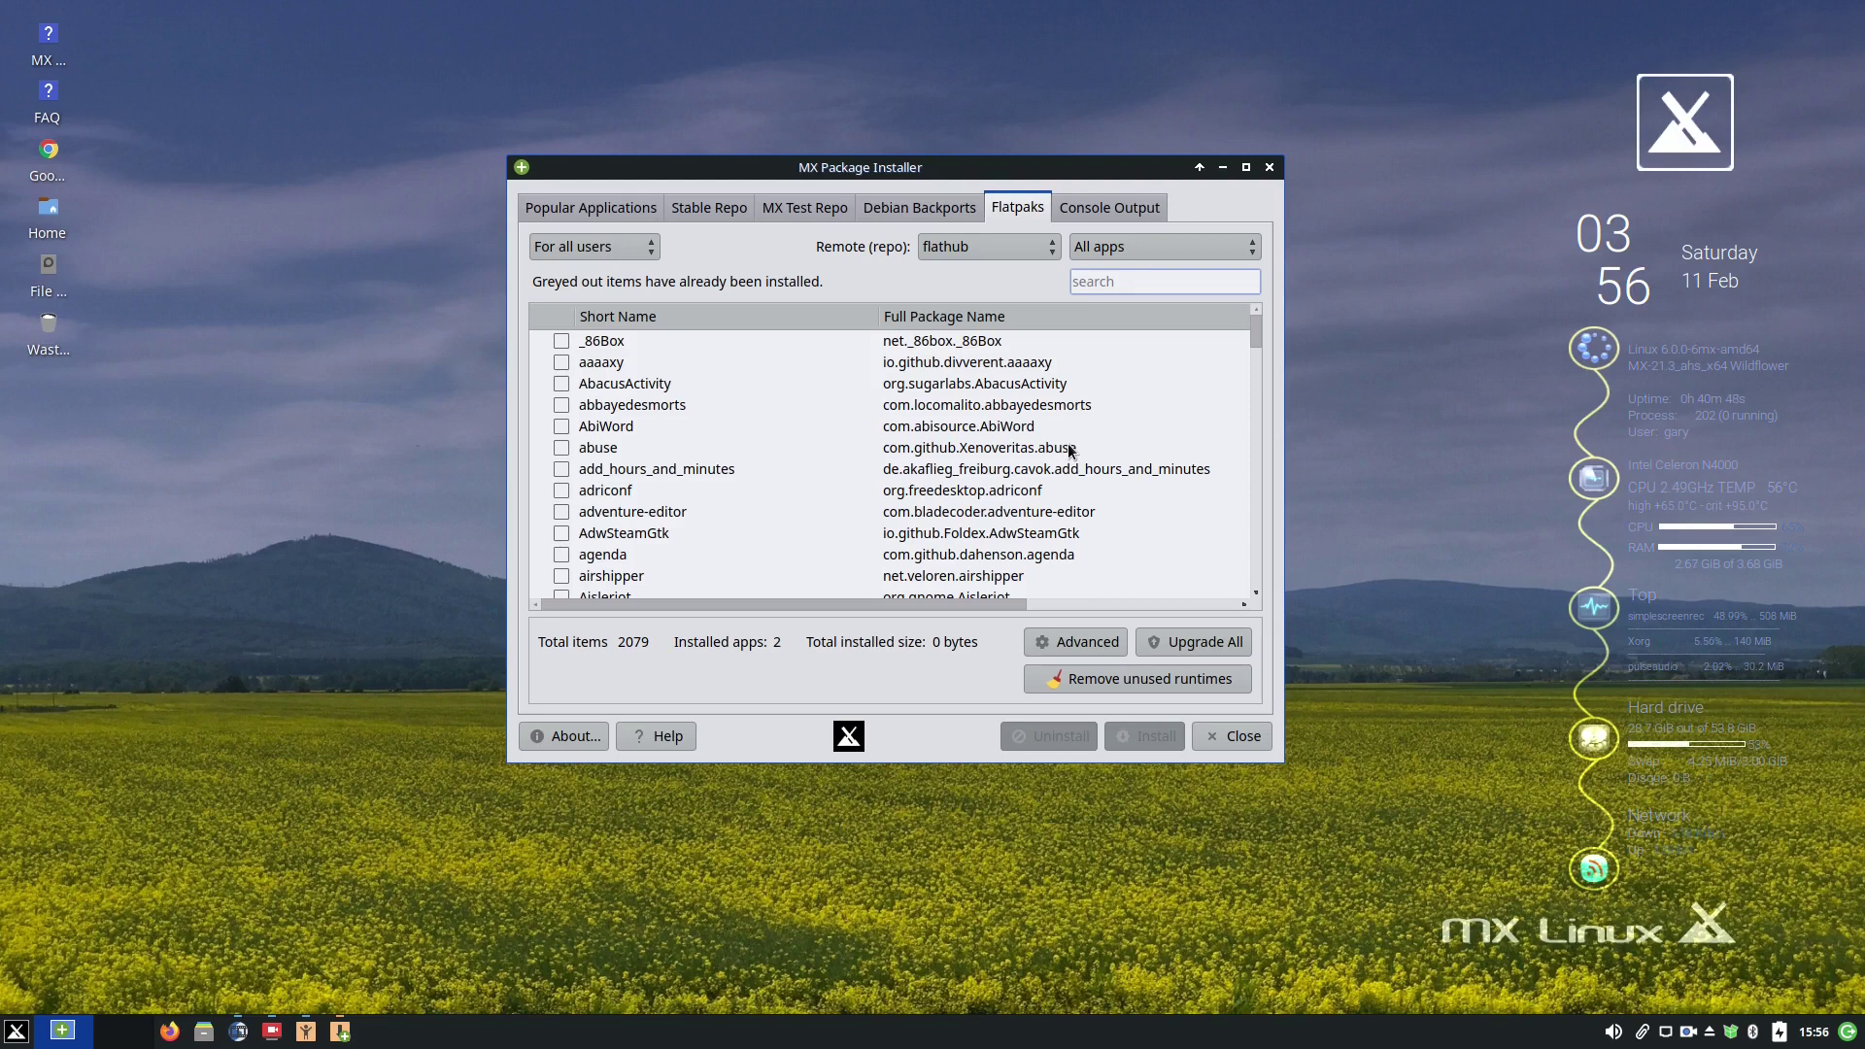
{"action": "left_click", "coordinate": [1116, 212]}
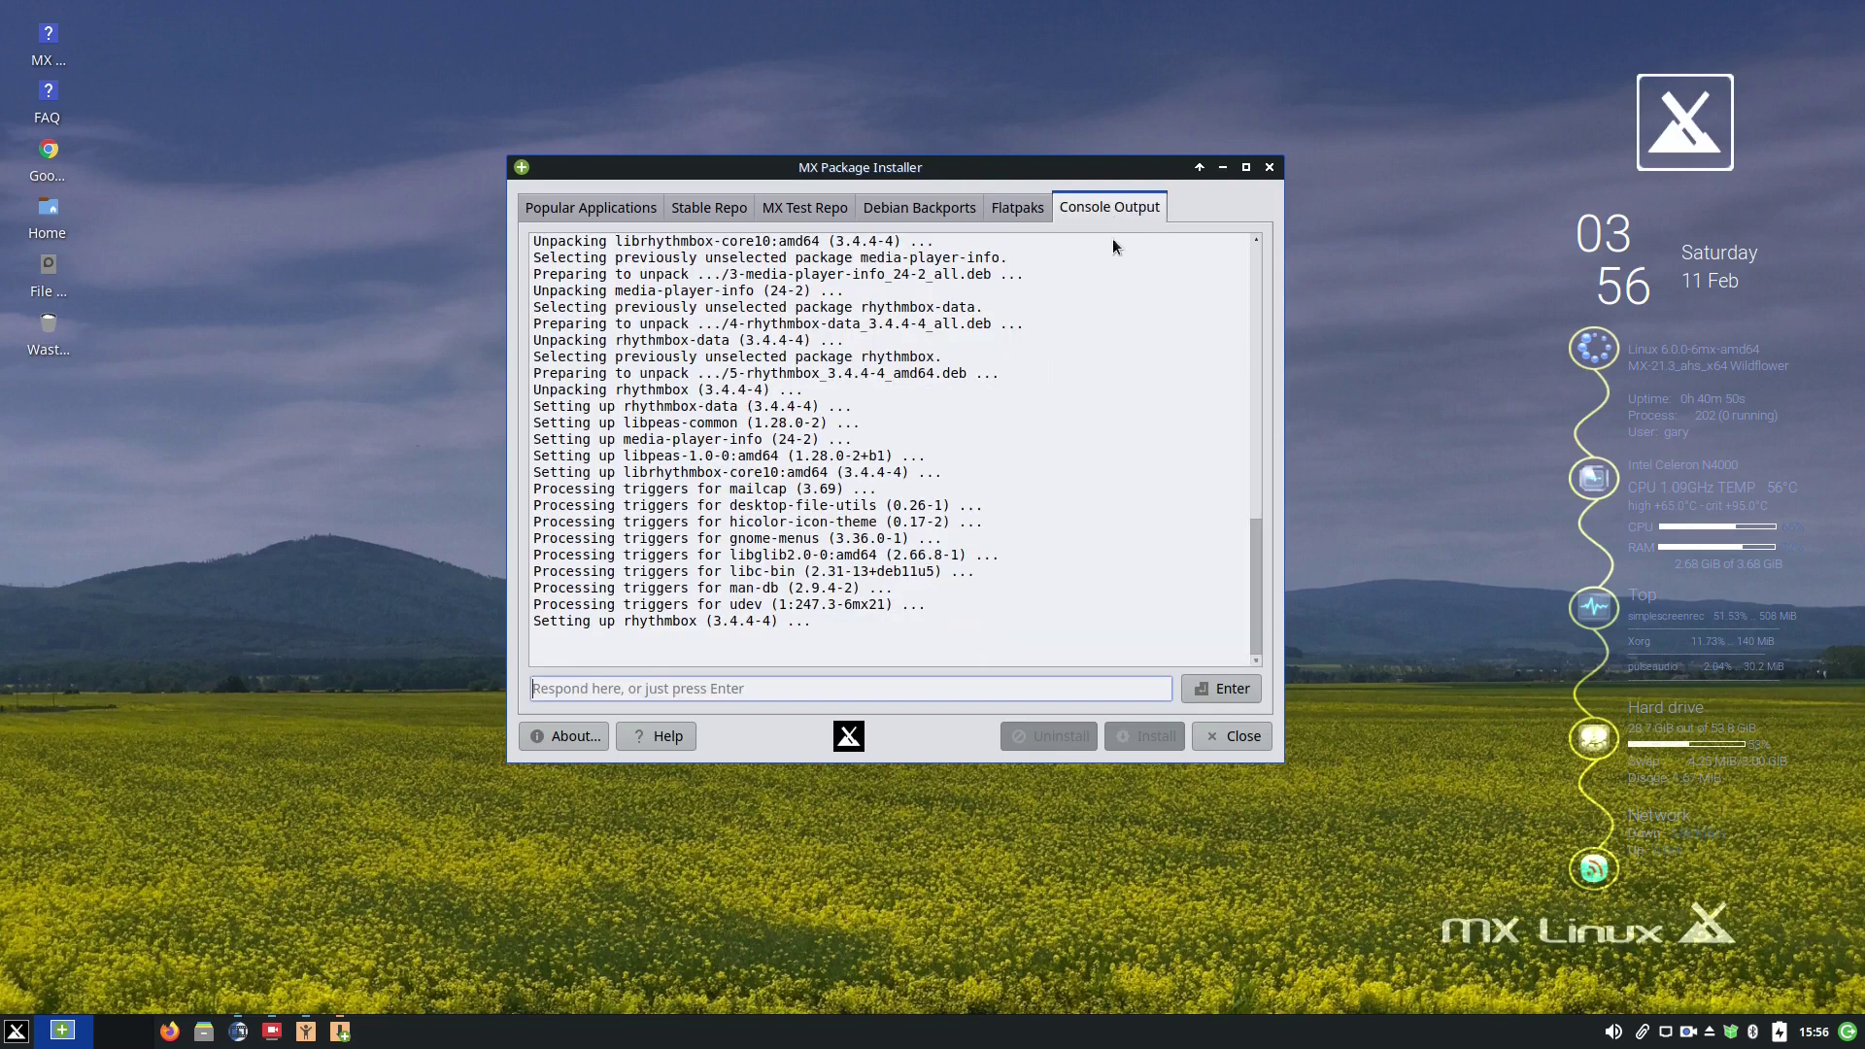
{"action": "left_click", "coordinate": [1271, 169]}
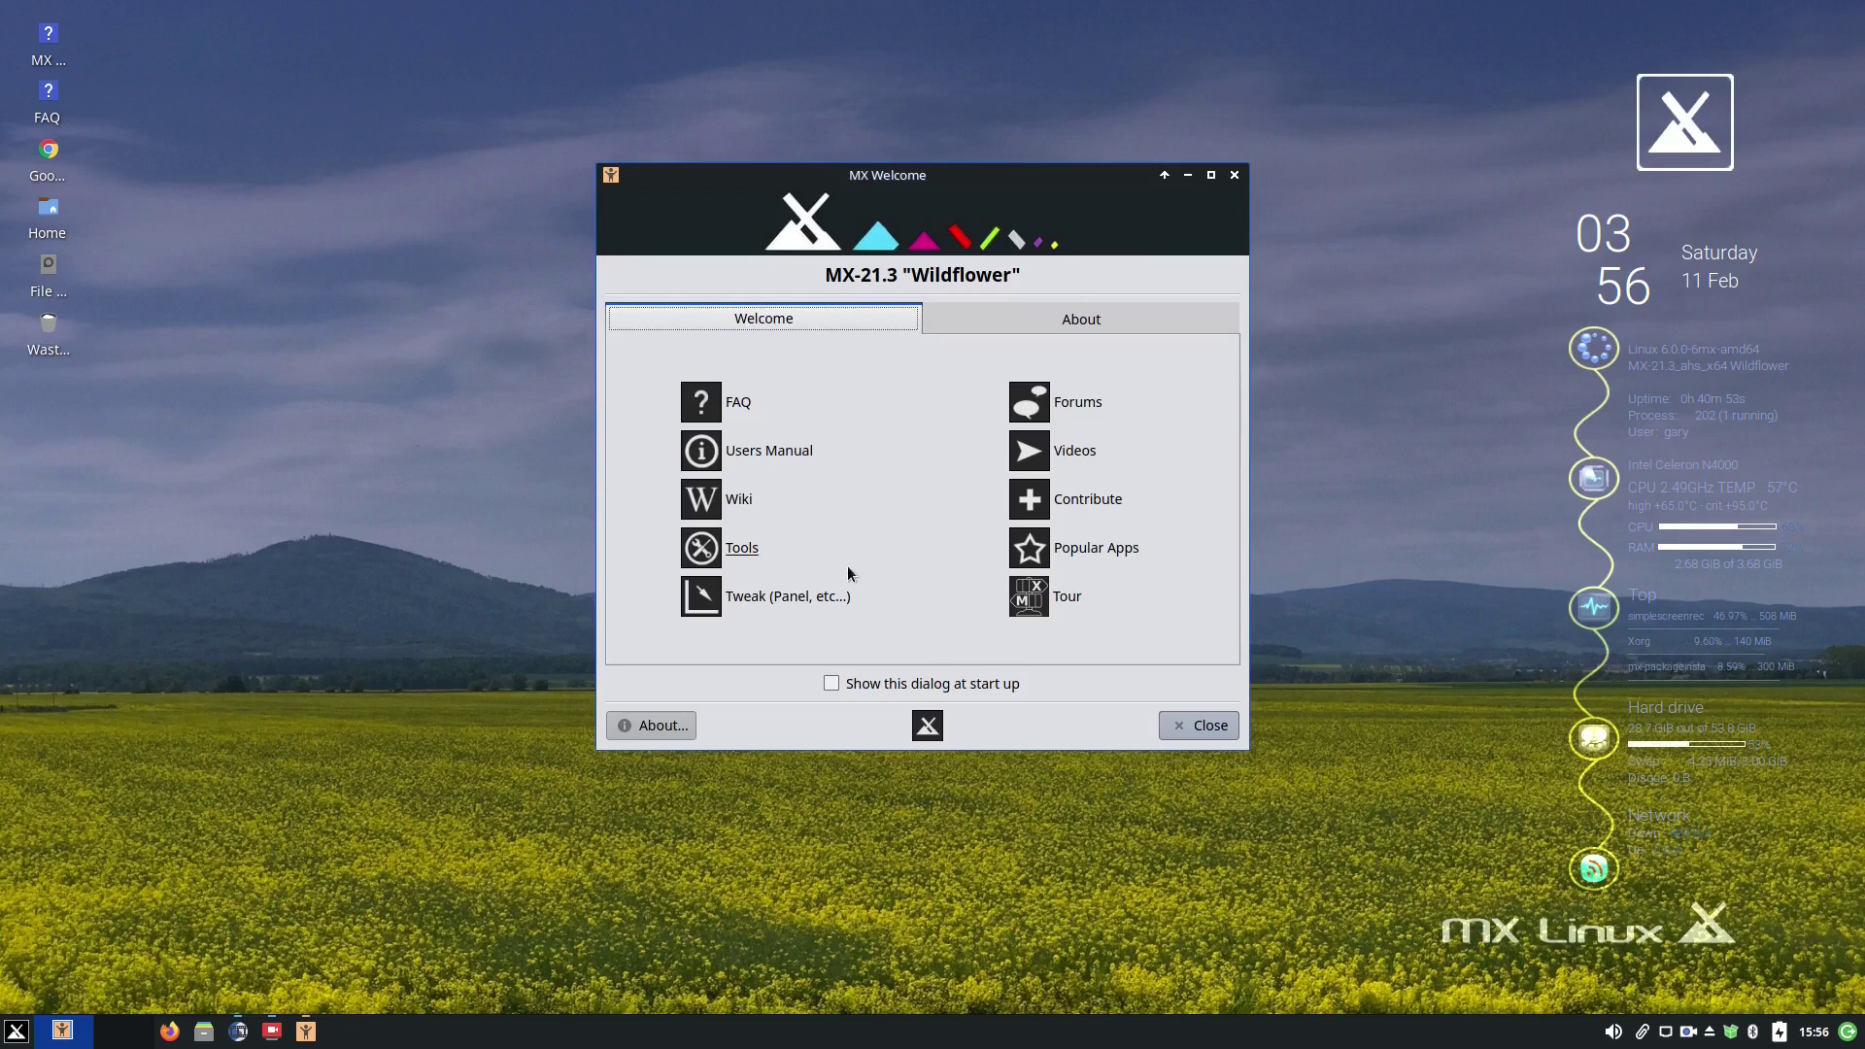
Close MX Welcome, launch Steam via a 'ste' launcher search, then close its sign-in window
{"action": "left_click", "coordinate": [1203, 729]}
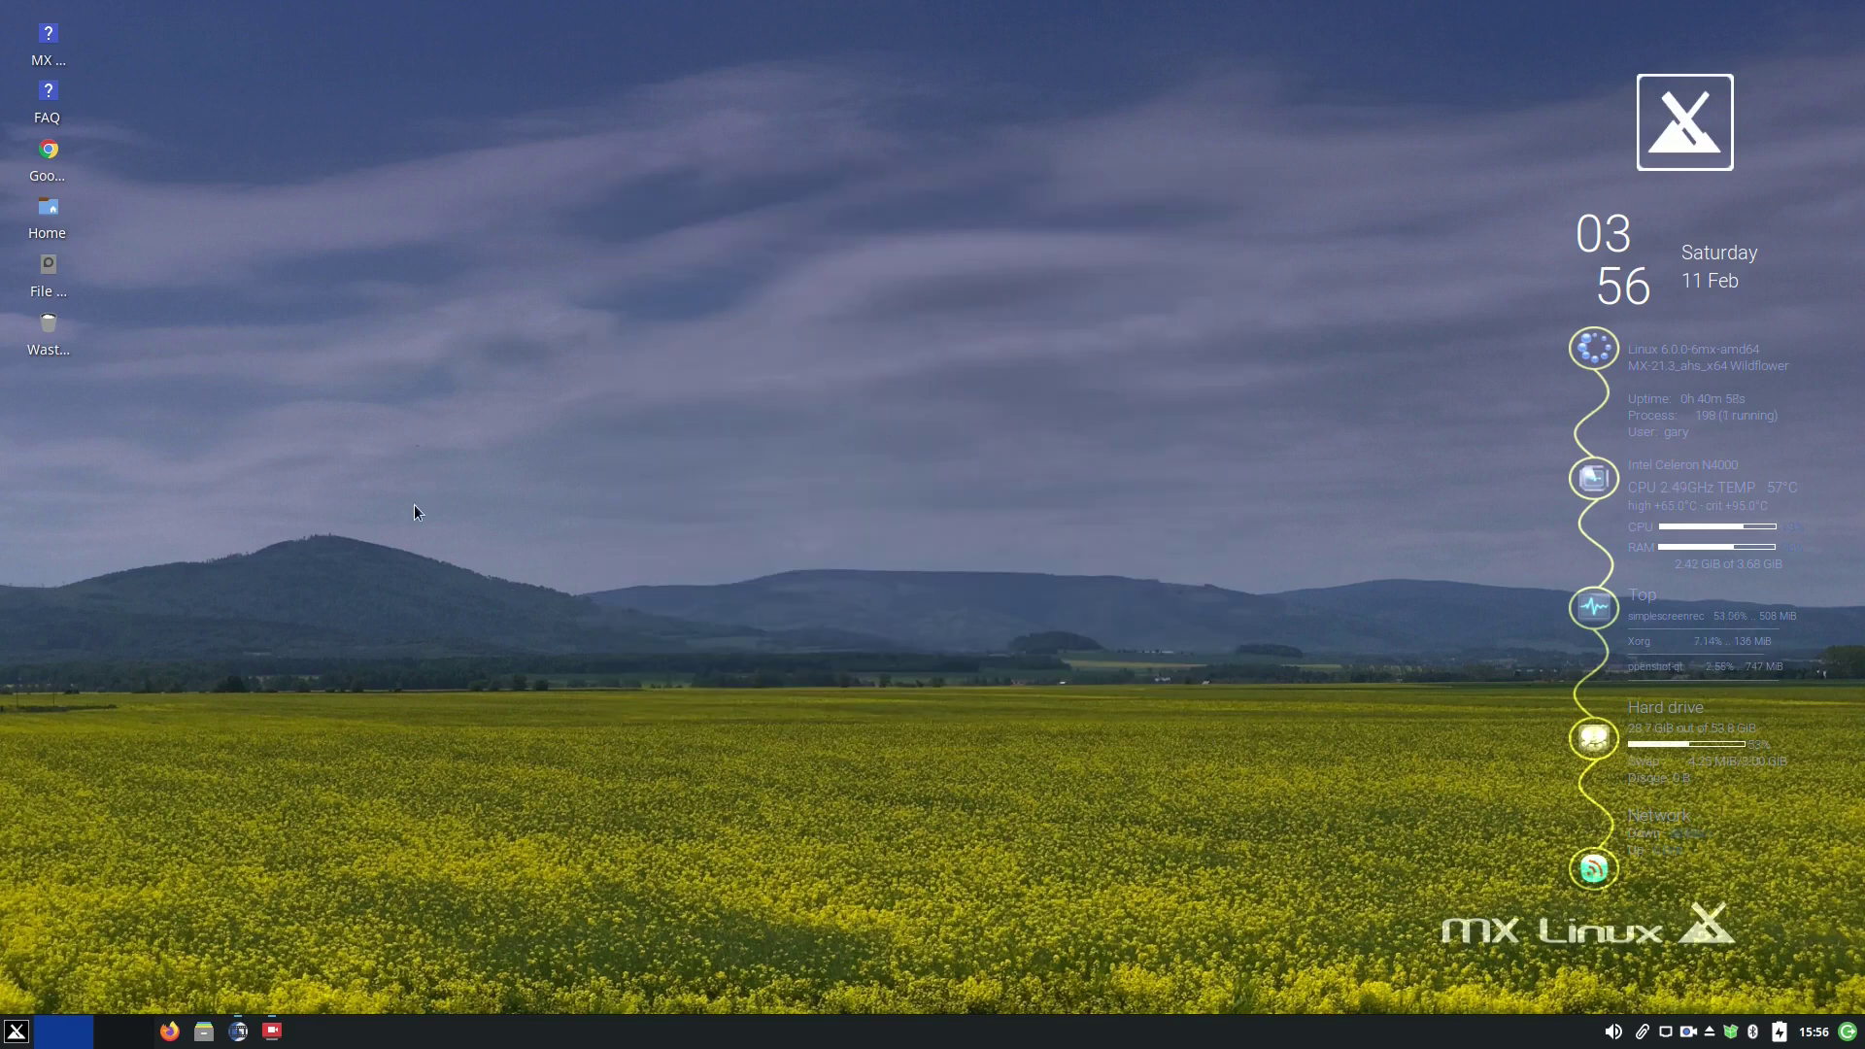
{"action": "left_click", "coordinate": [15, 1032]}
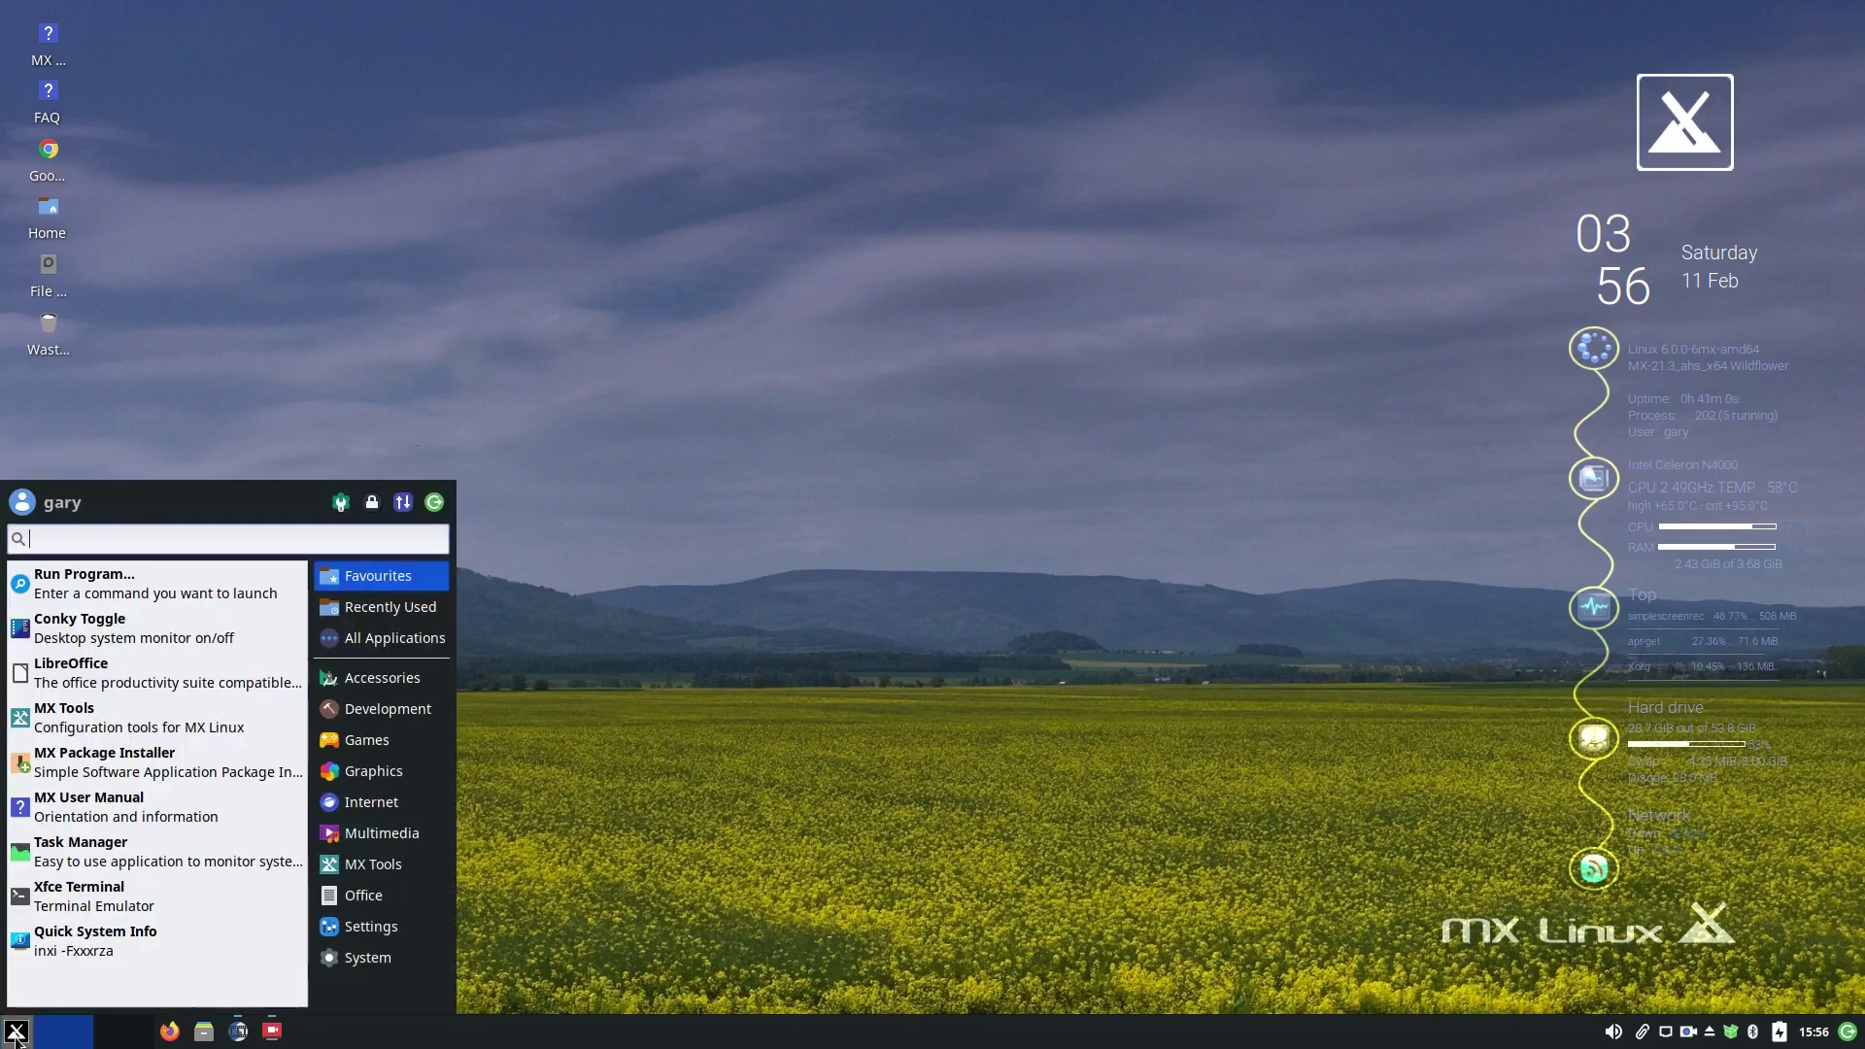
{"action": "type", "text": "stew"}
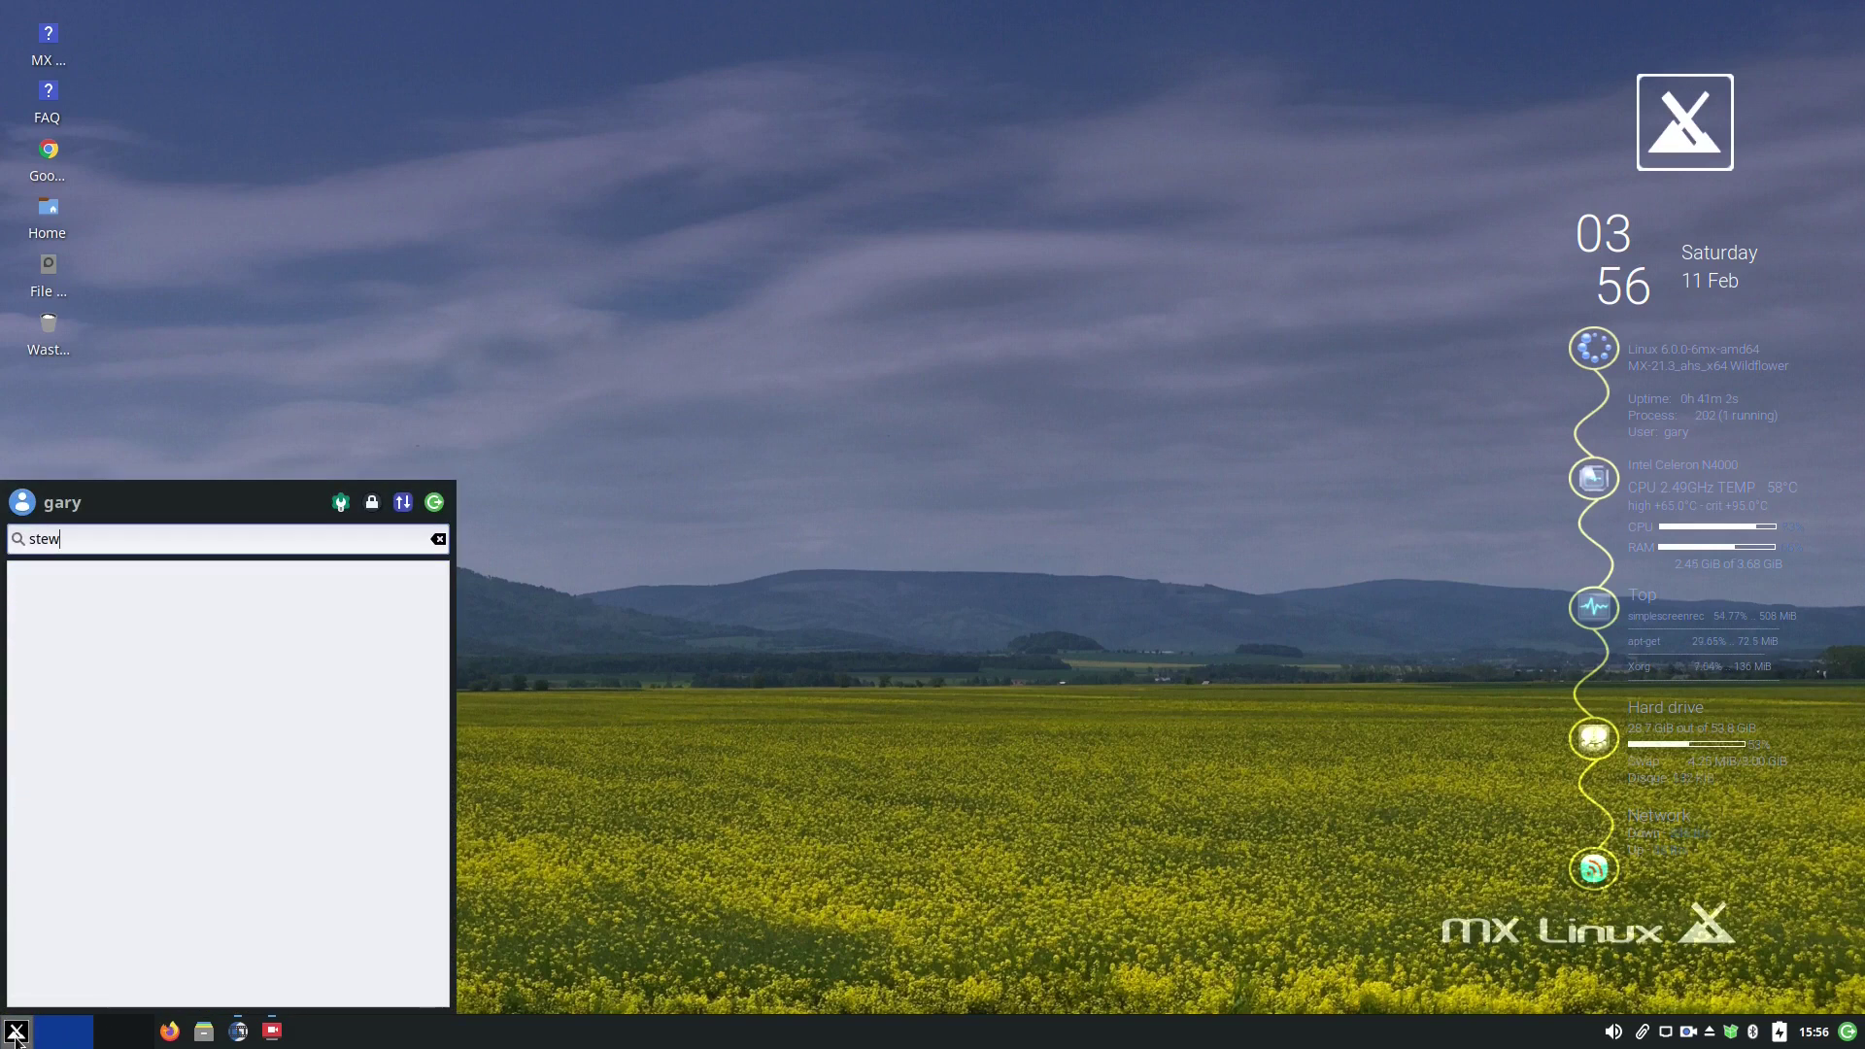
{"action": "key", "text": "BackSpace"}
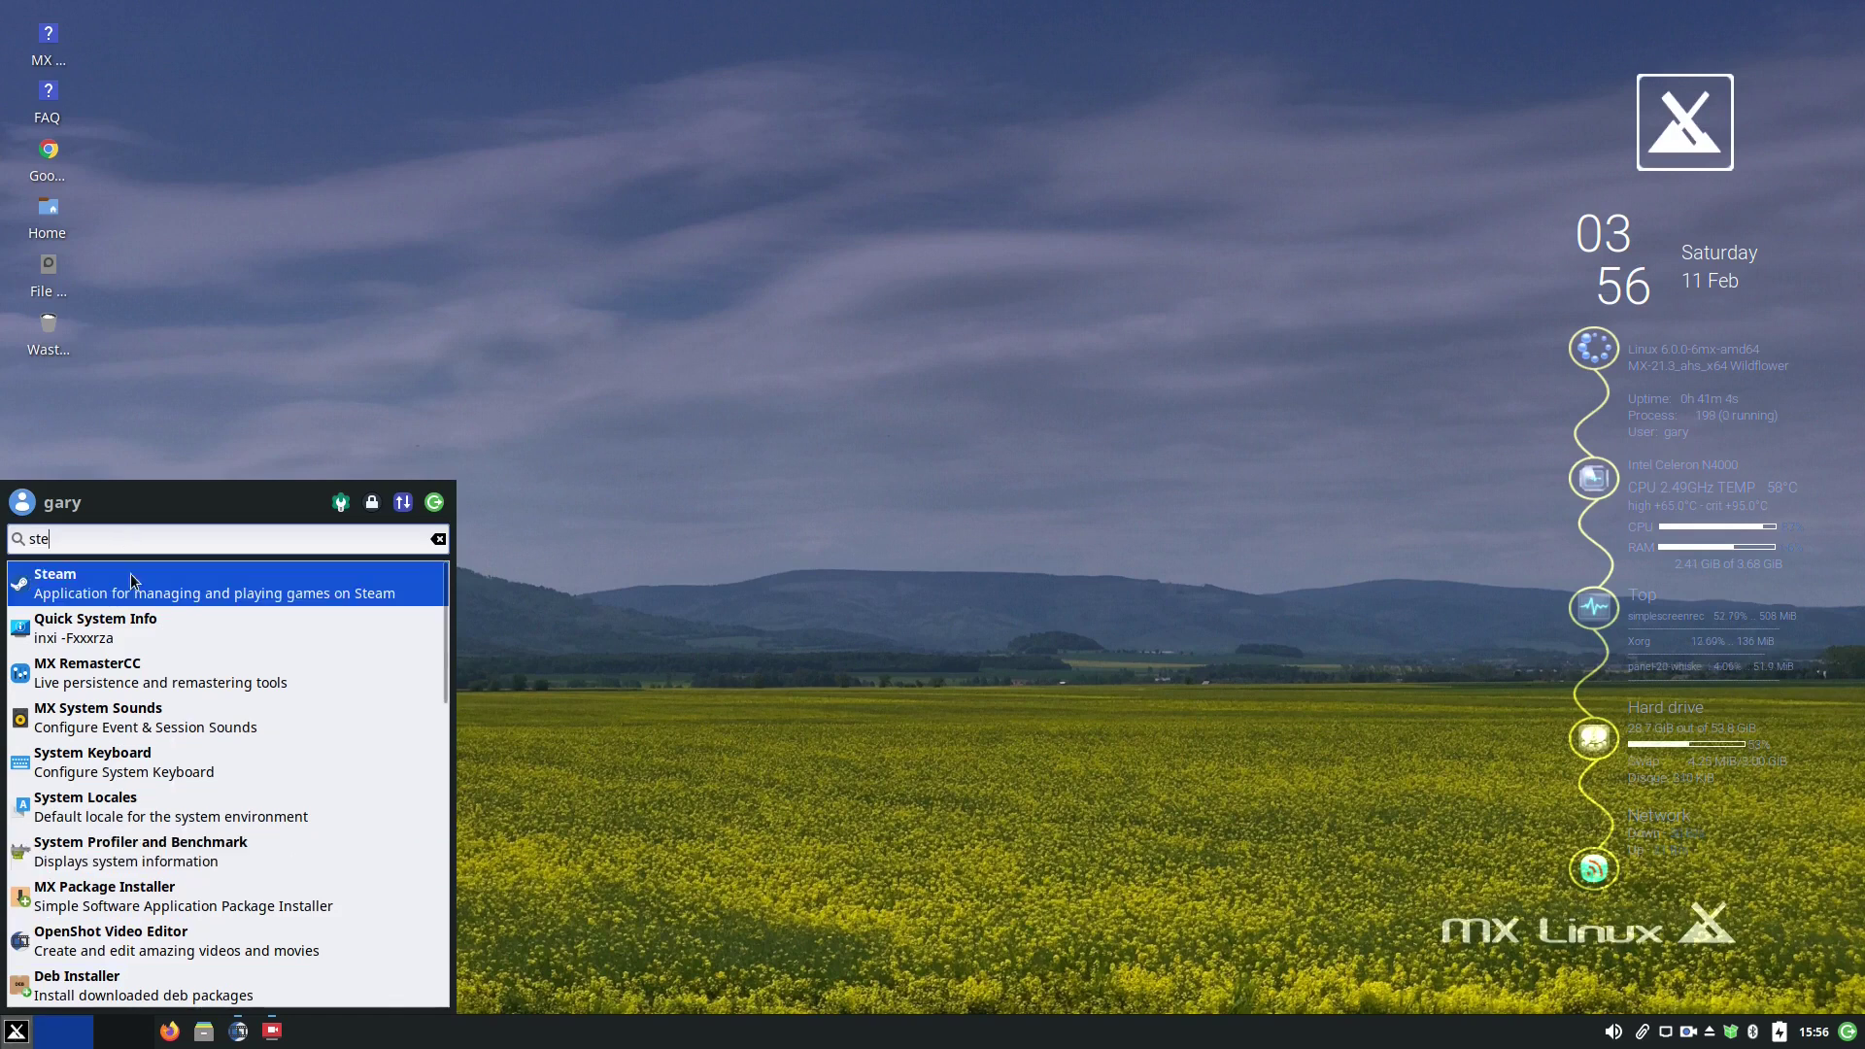
{"action": "left_click", "coordinate": [151, 599]}
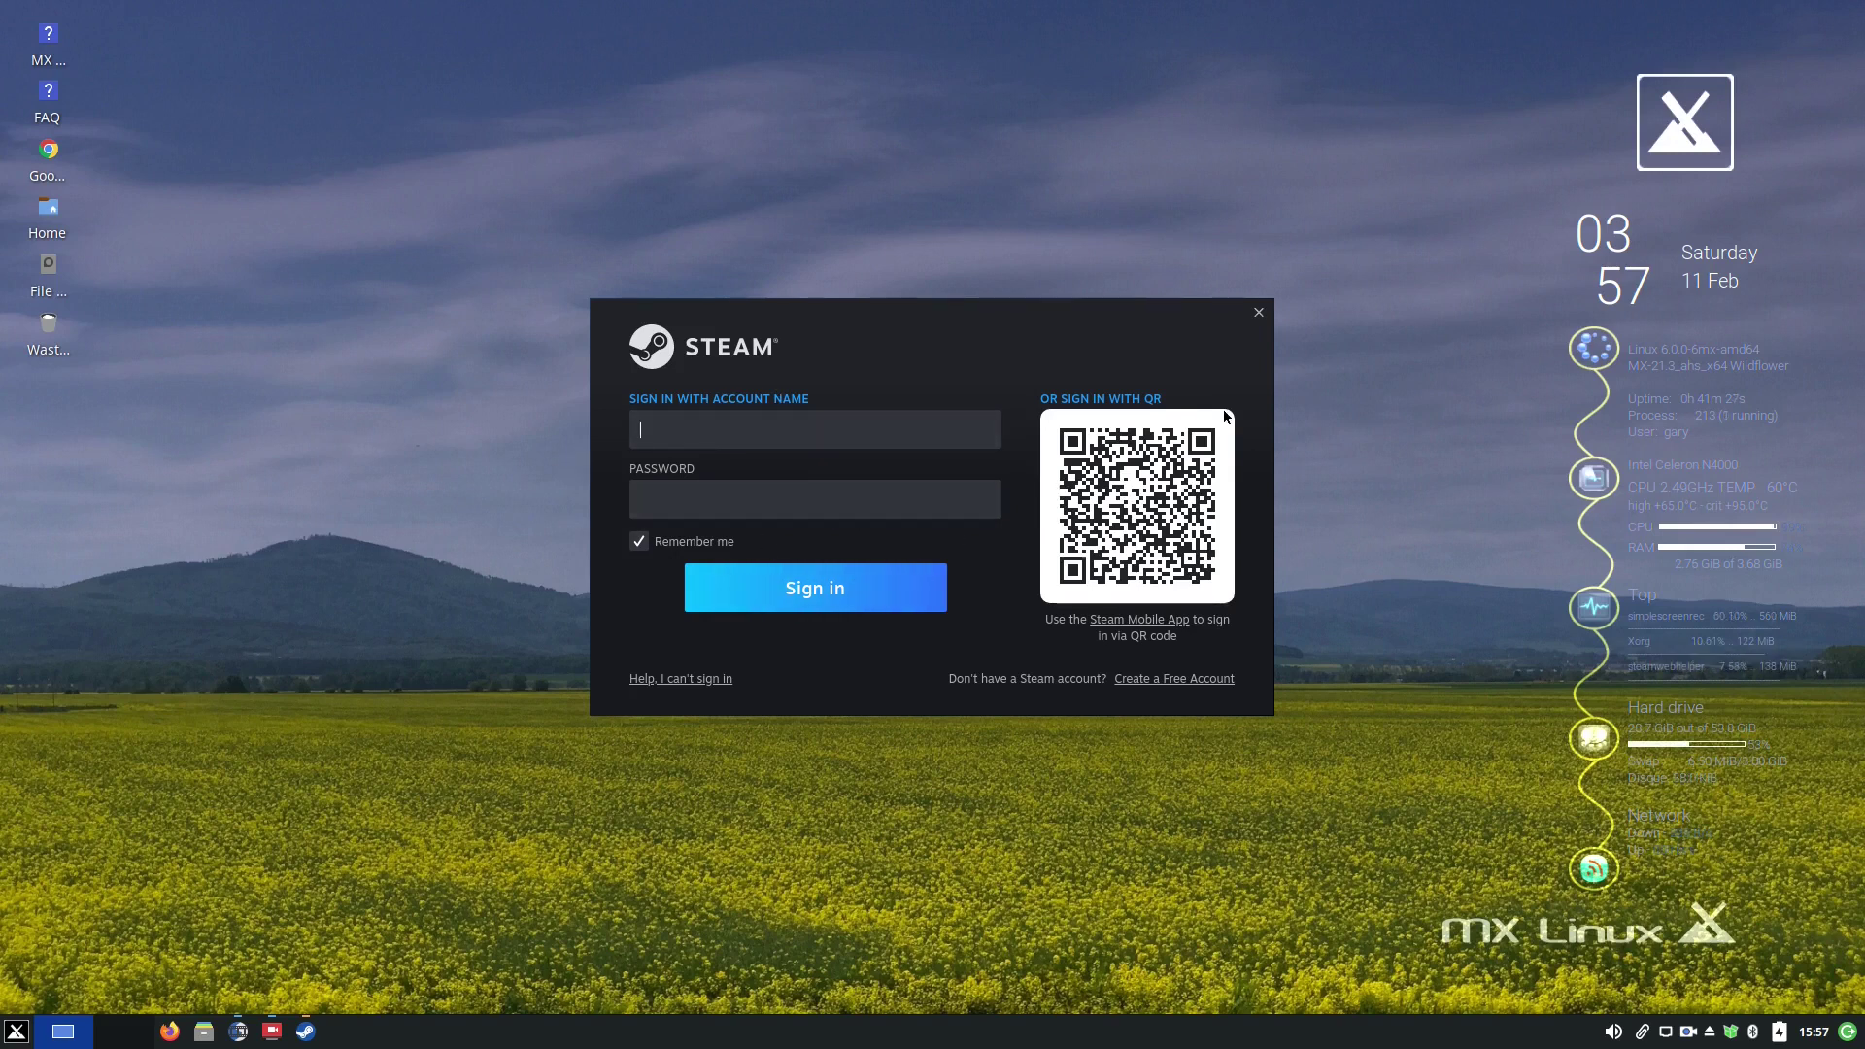
{"action": "left_click", "coordinate": [1259, 312]}
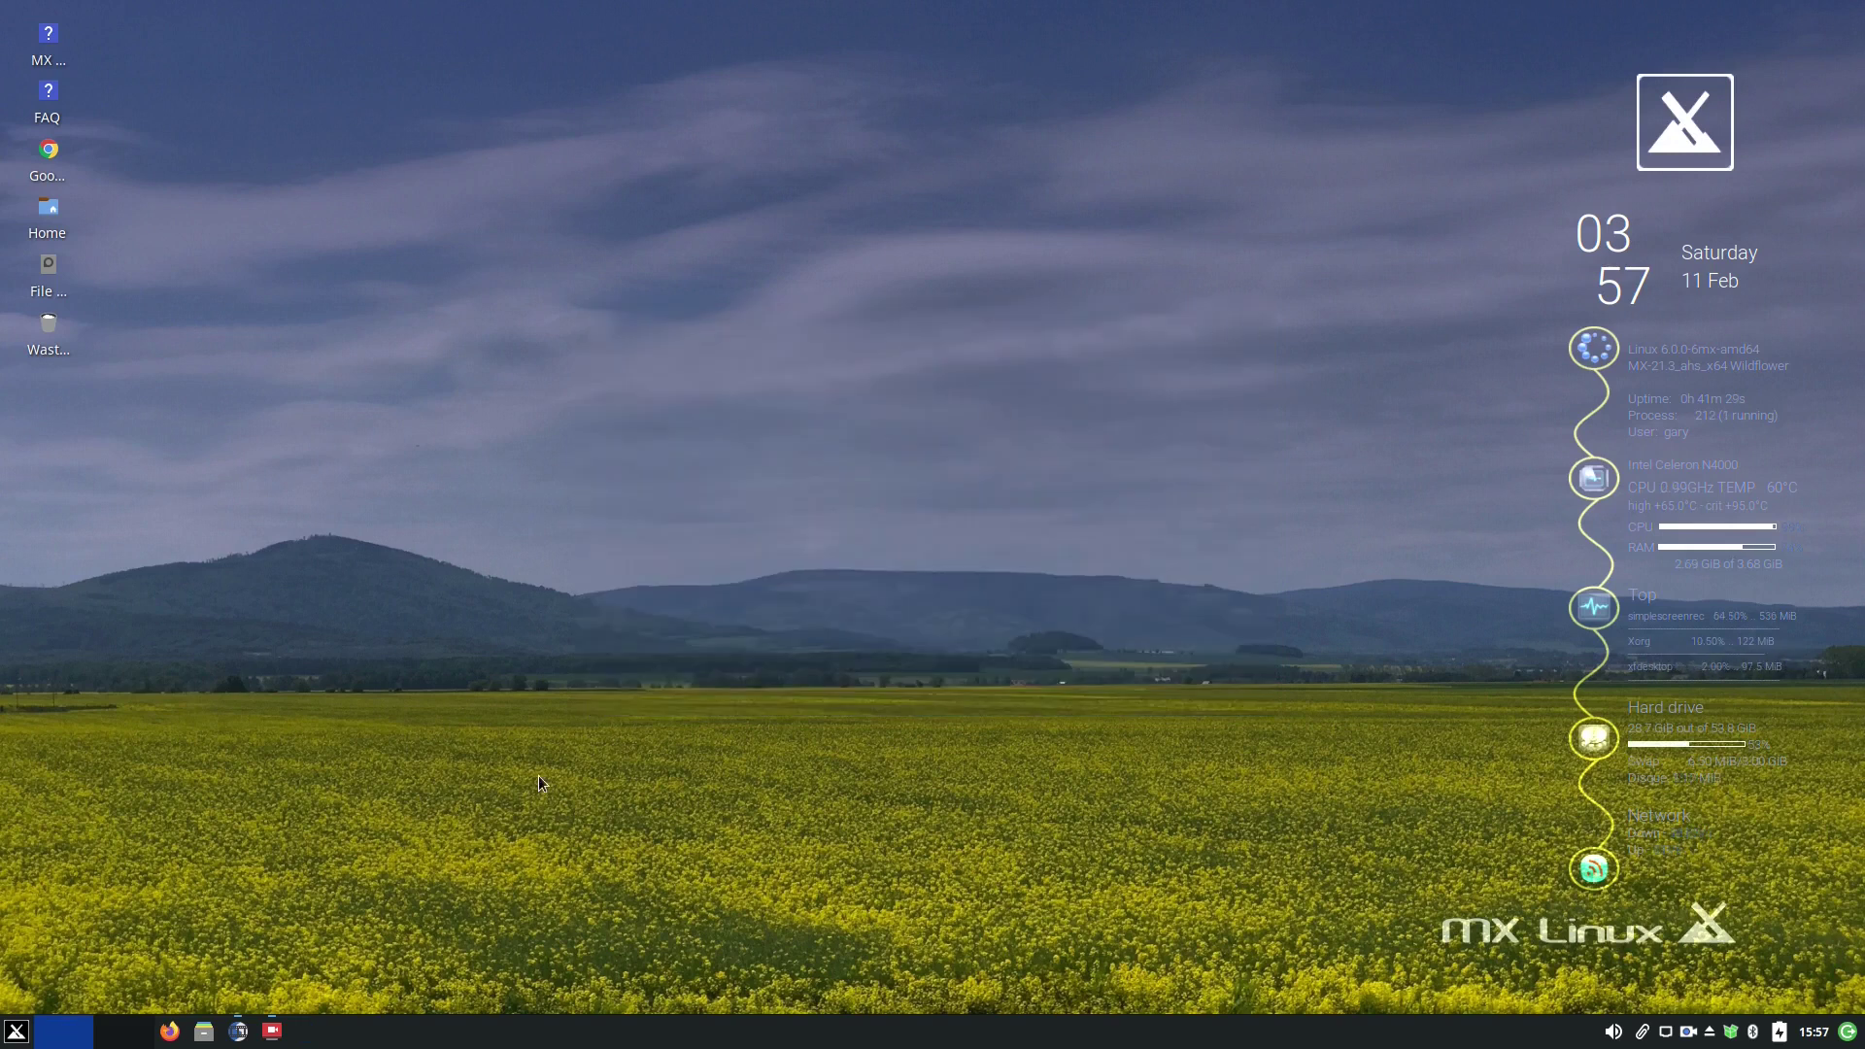
Launch Clementine by searching 'cle' in the application launcher
{"action": "left_click", "coordinate": [16, 1031]}
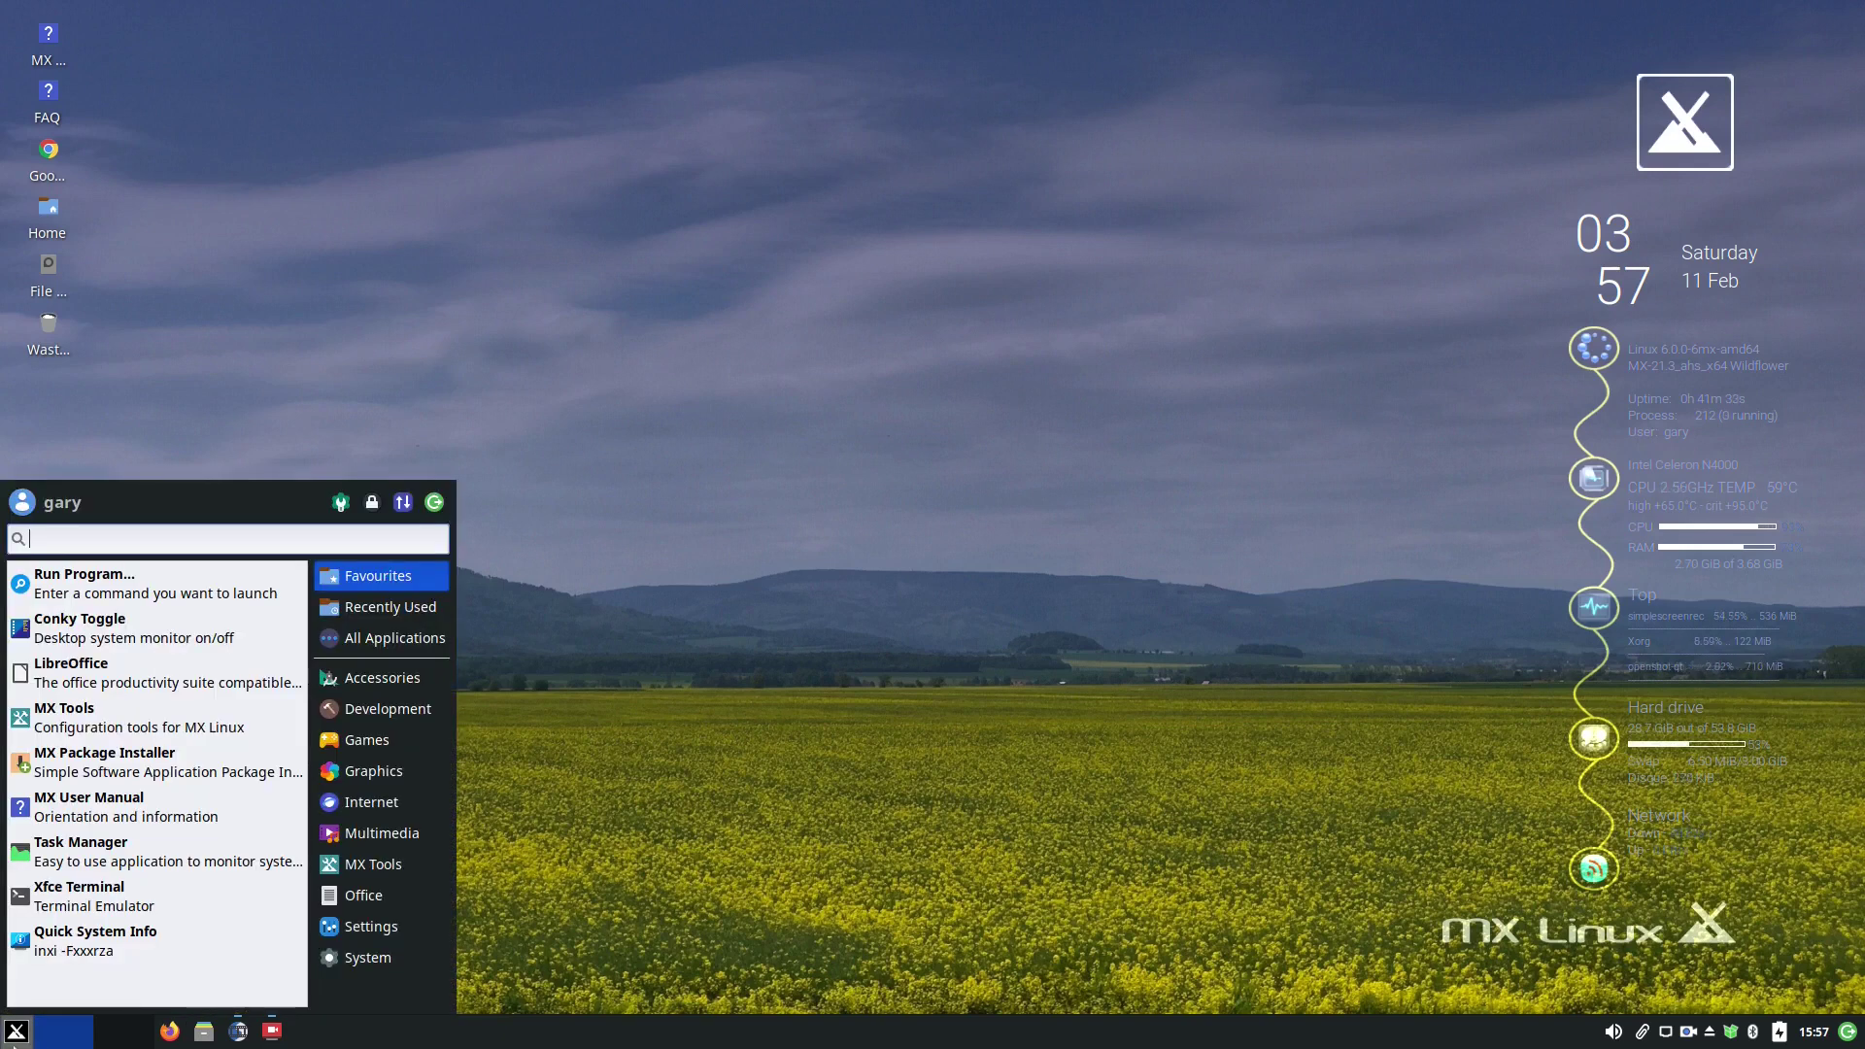
{"action": "type", "text": "cle"}
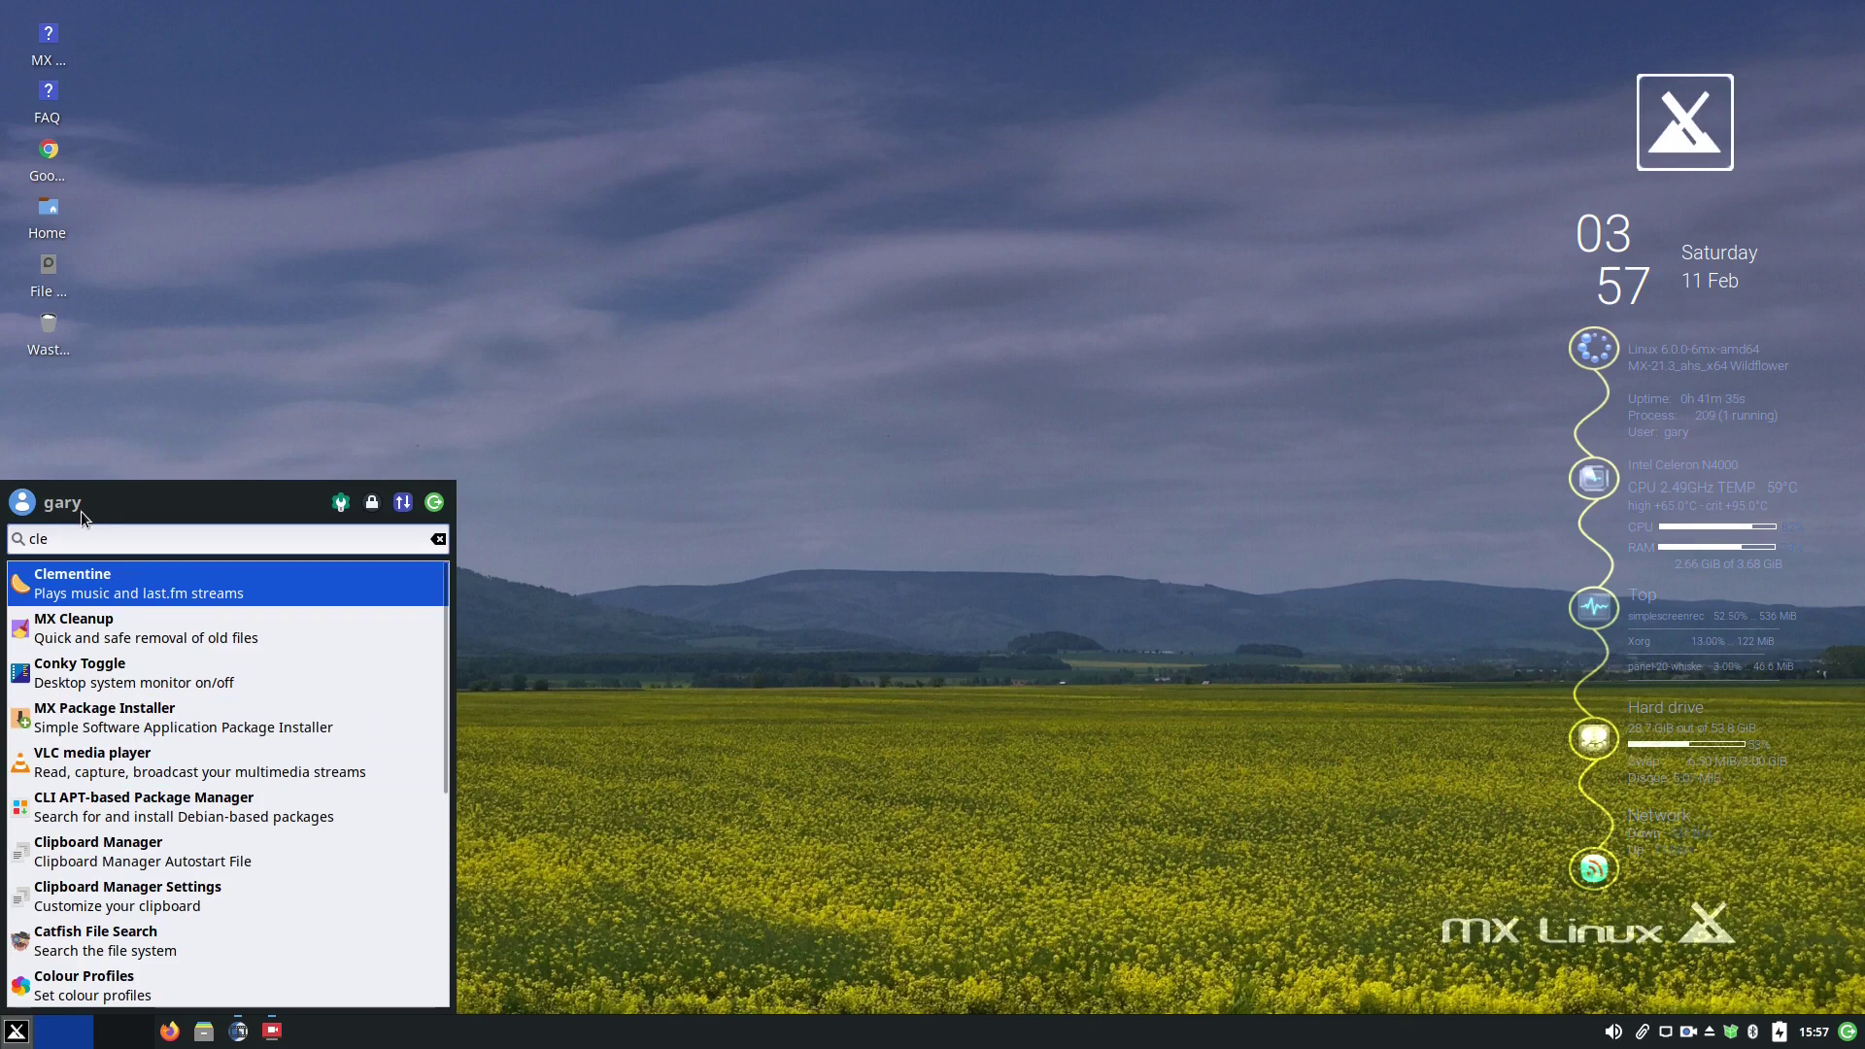
{"action": "left_click", "coordinate": [109, 581]}
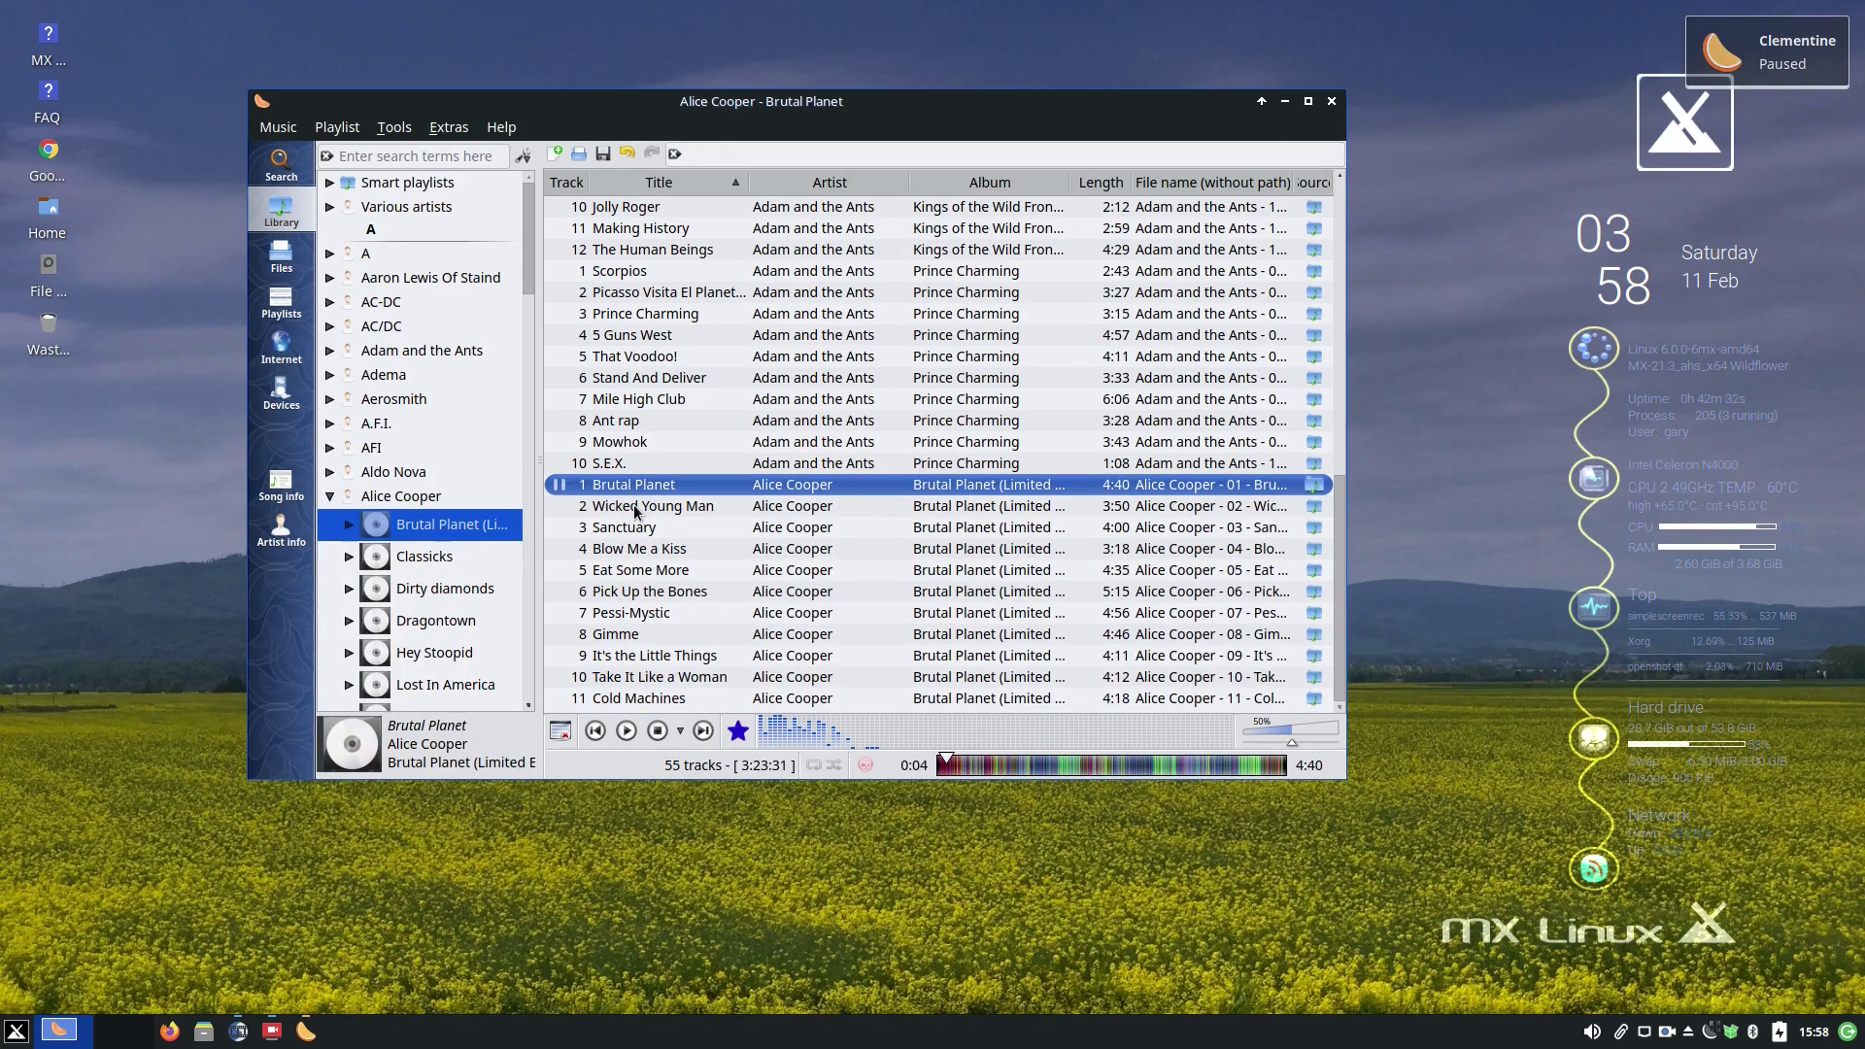
View Brutal Planet's song info and Alice Cooper's biography, then close Clementine
{"action": "left_click", "coordinate": [292, 488]}
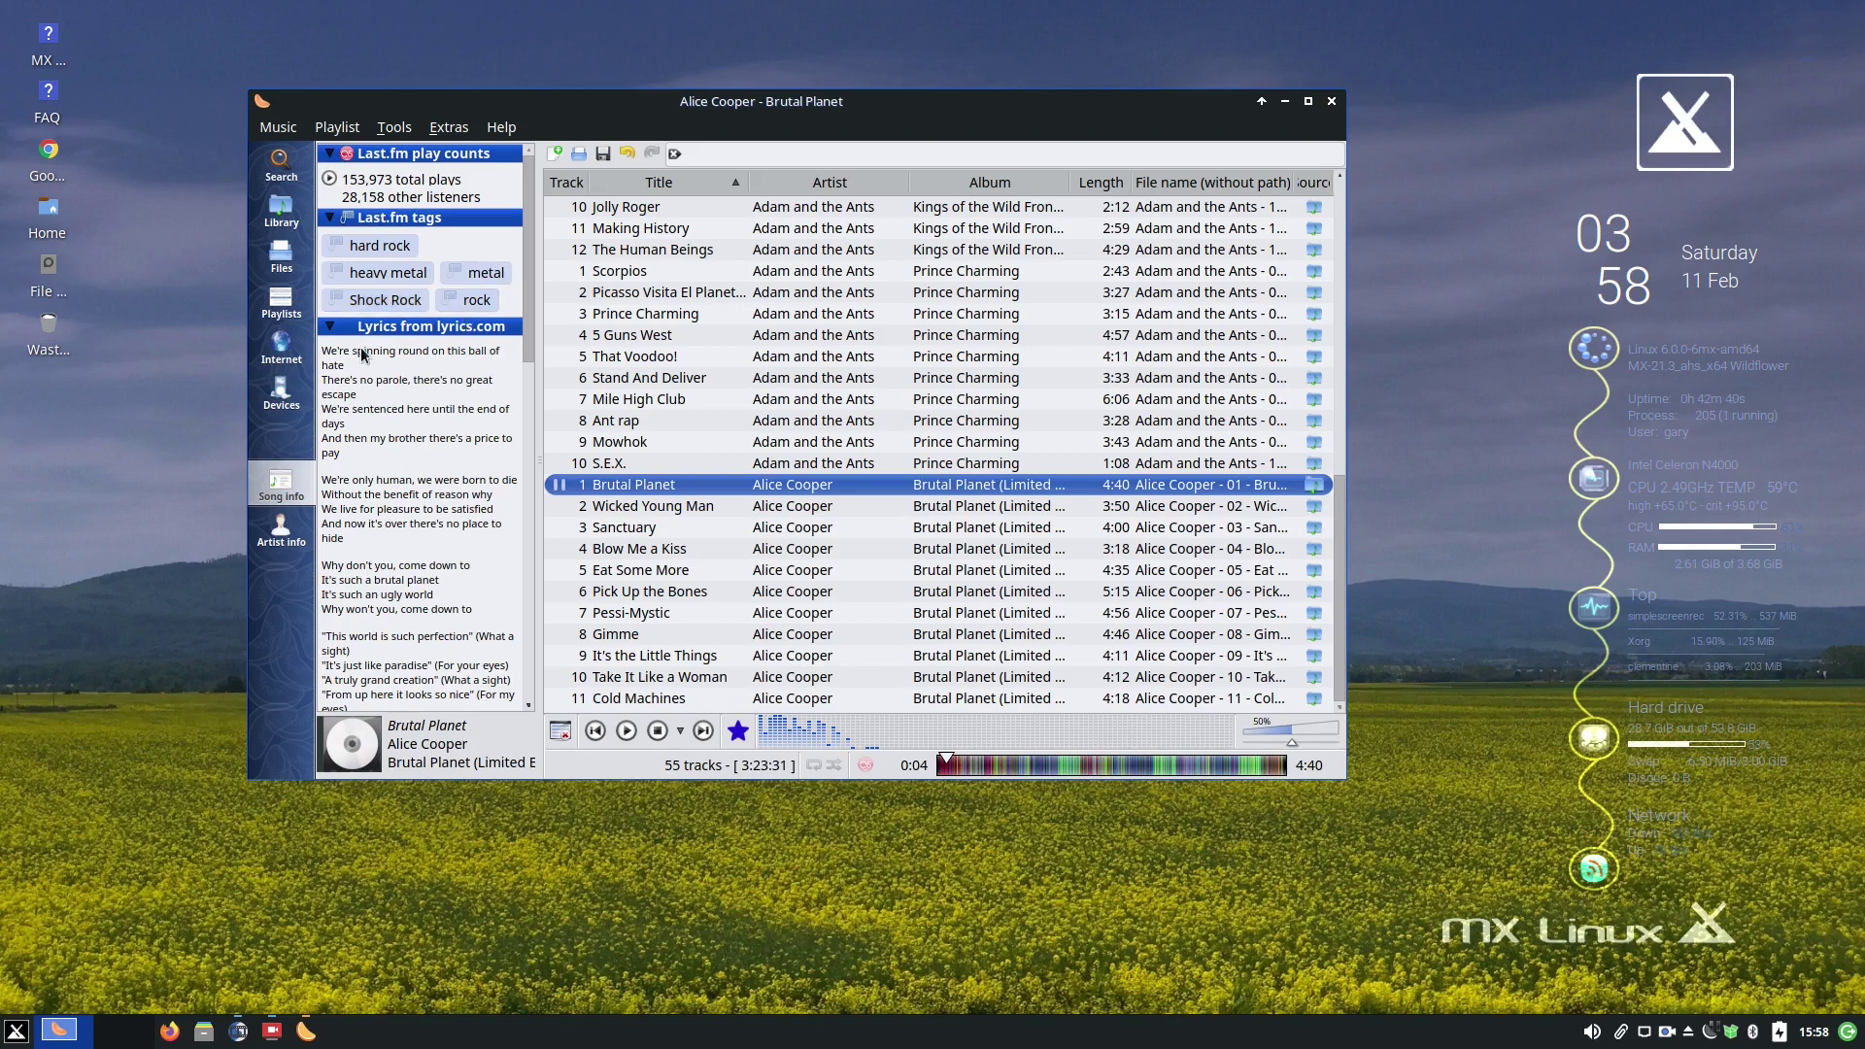
{"action": "left_click_drag", "start_coordinate": [532, 326], "coordinate": [532, 592]}
{"action": "left_click", "coordinate": [279, 550]}
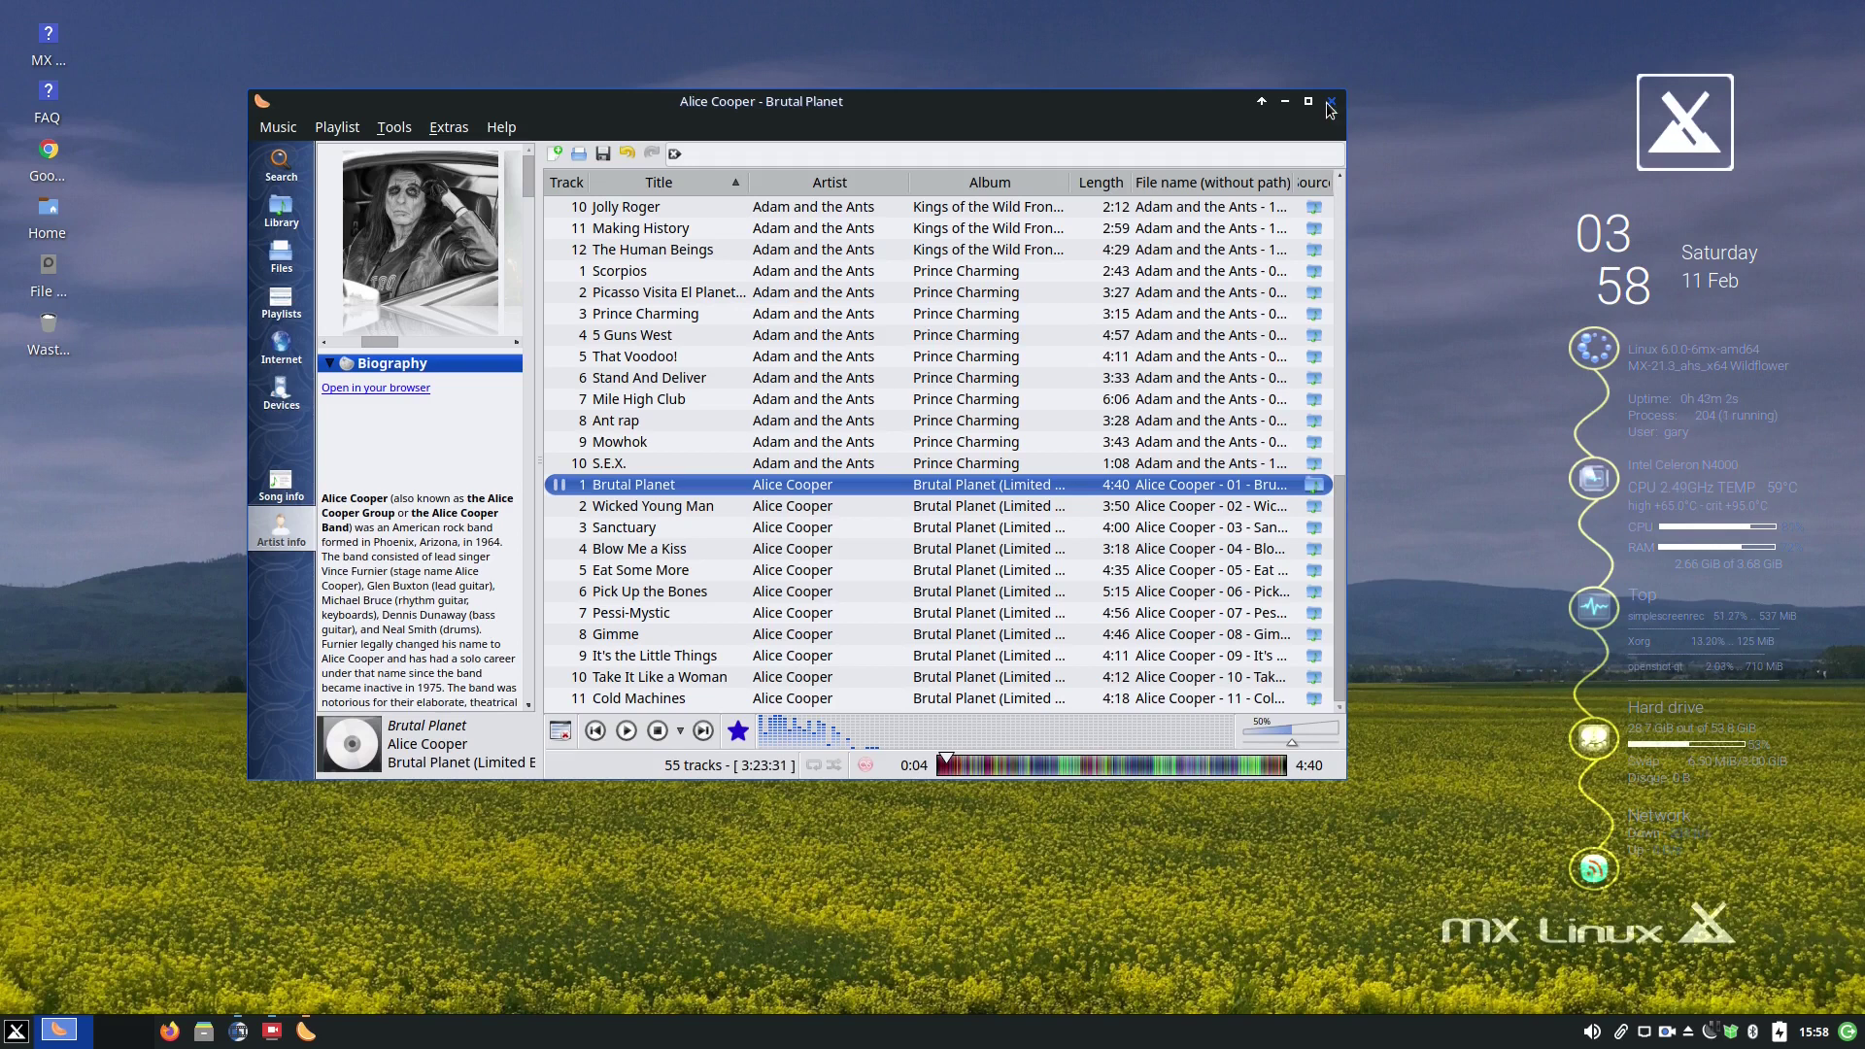
{"action": "left_click", "coordinate": [1330, 103]}
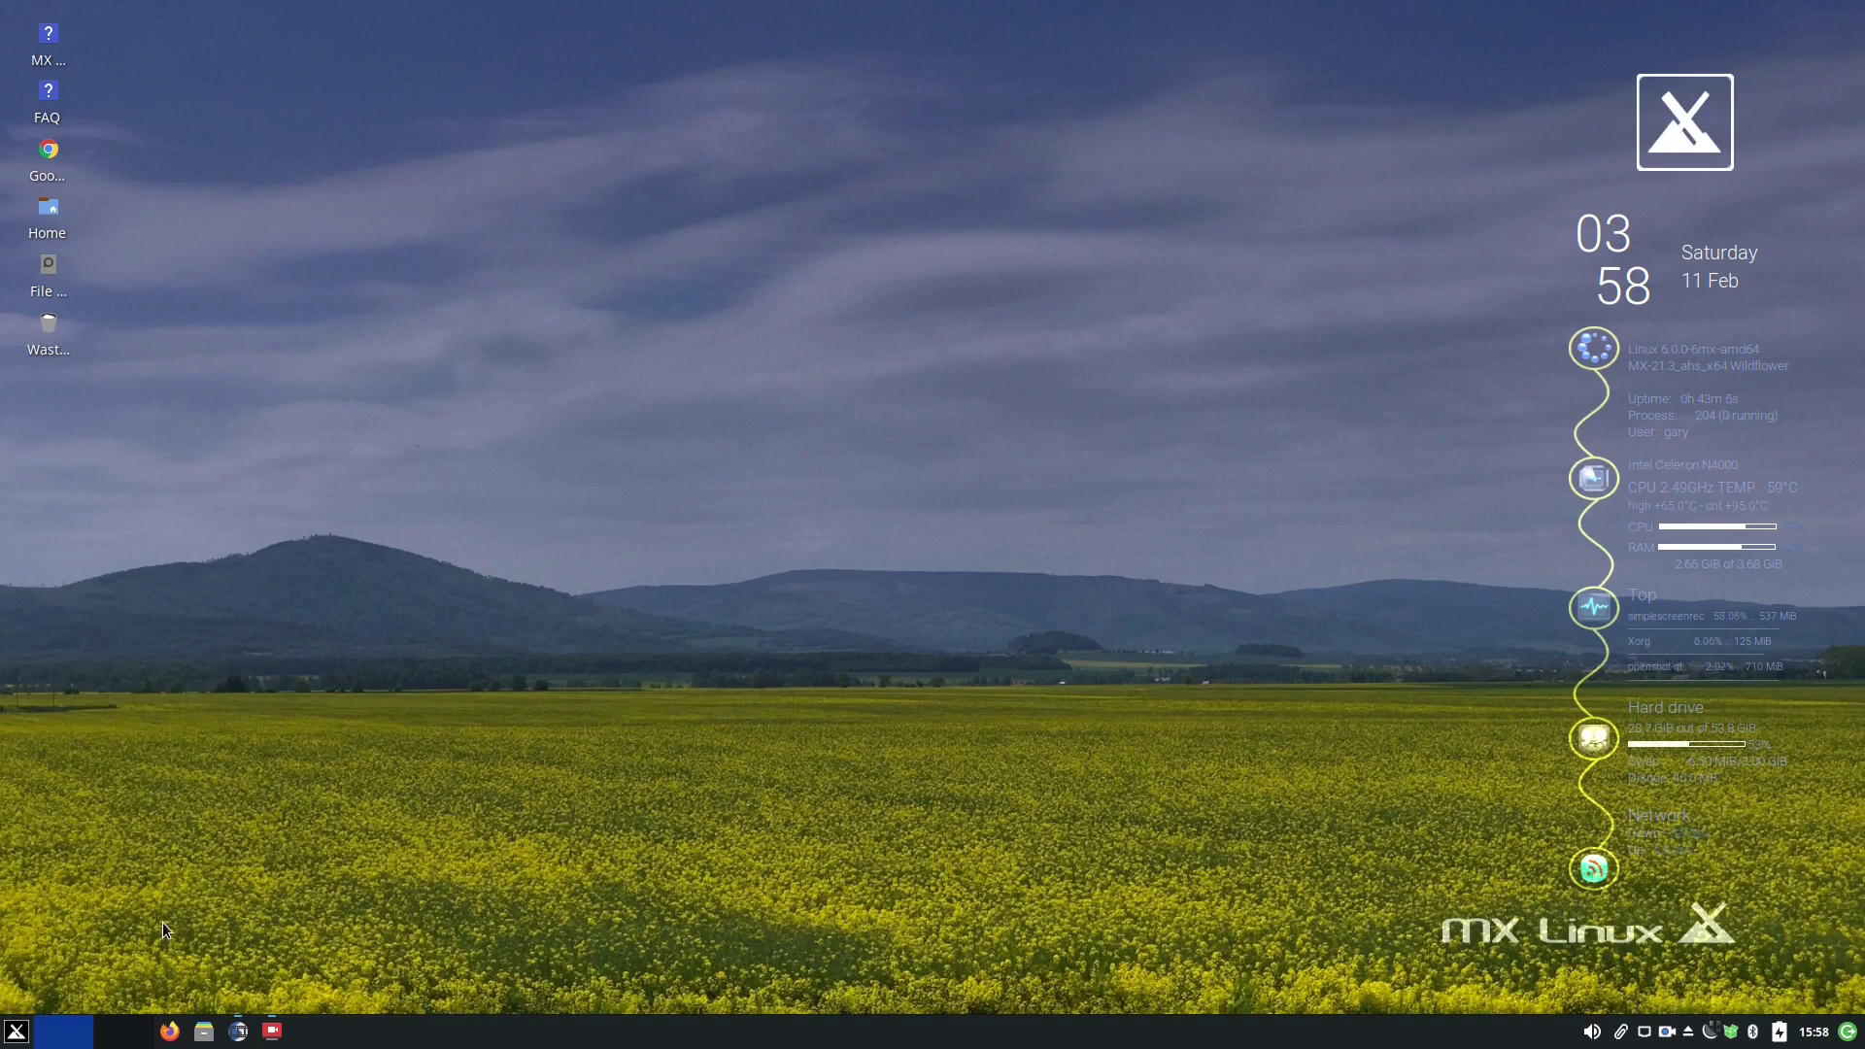
Open the Videos folder in Thunar and select the mxlinuxreview1 recording
{"action": "left_click", "coordinate": [203, 1030]}
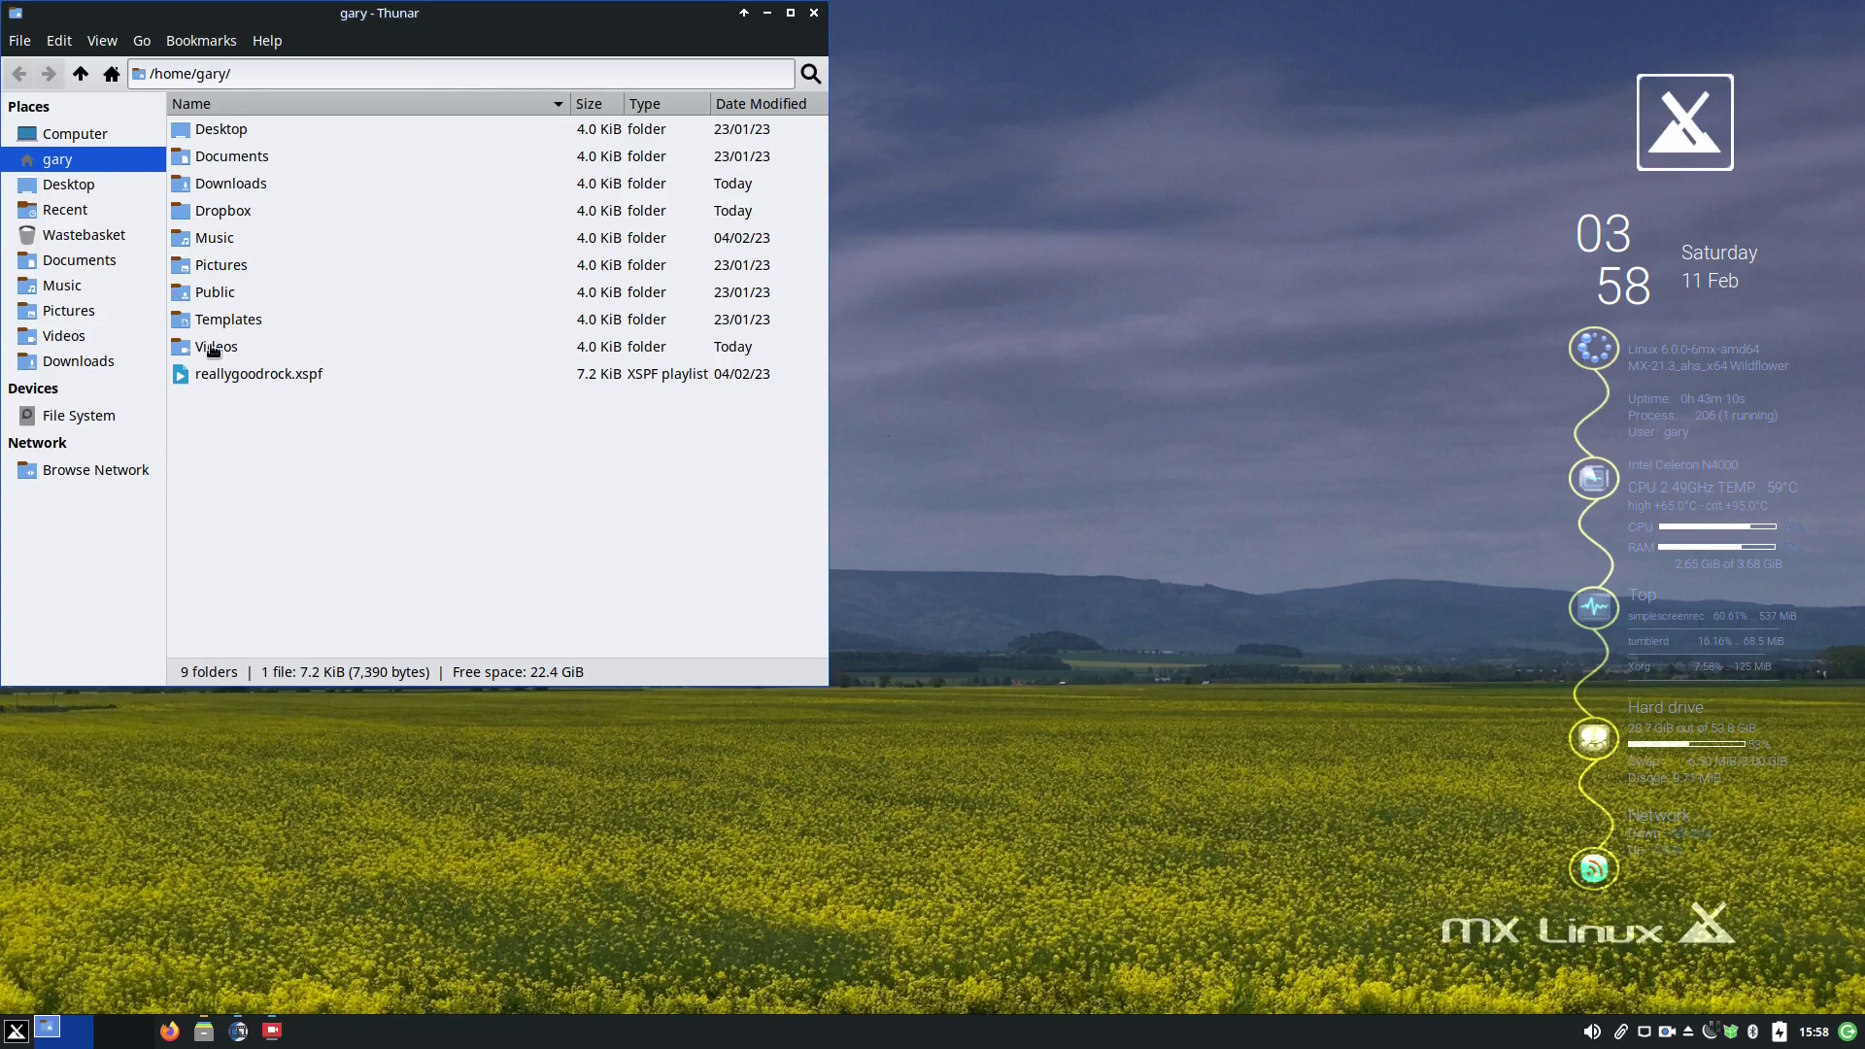
{"action": "left_click", "coordinate": [212, 349]}
{"action": "double_click", "coordinate": [213, 349]}
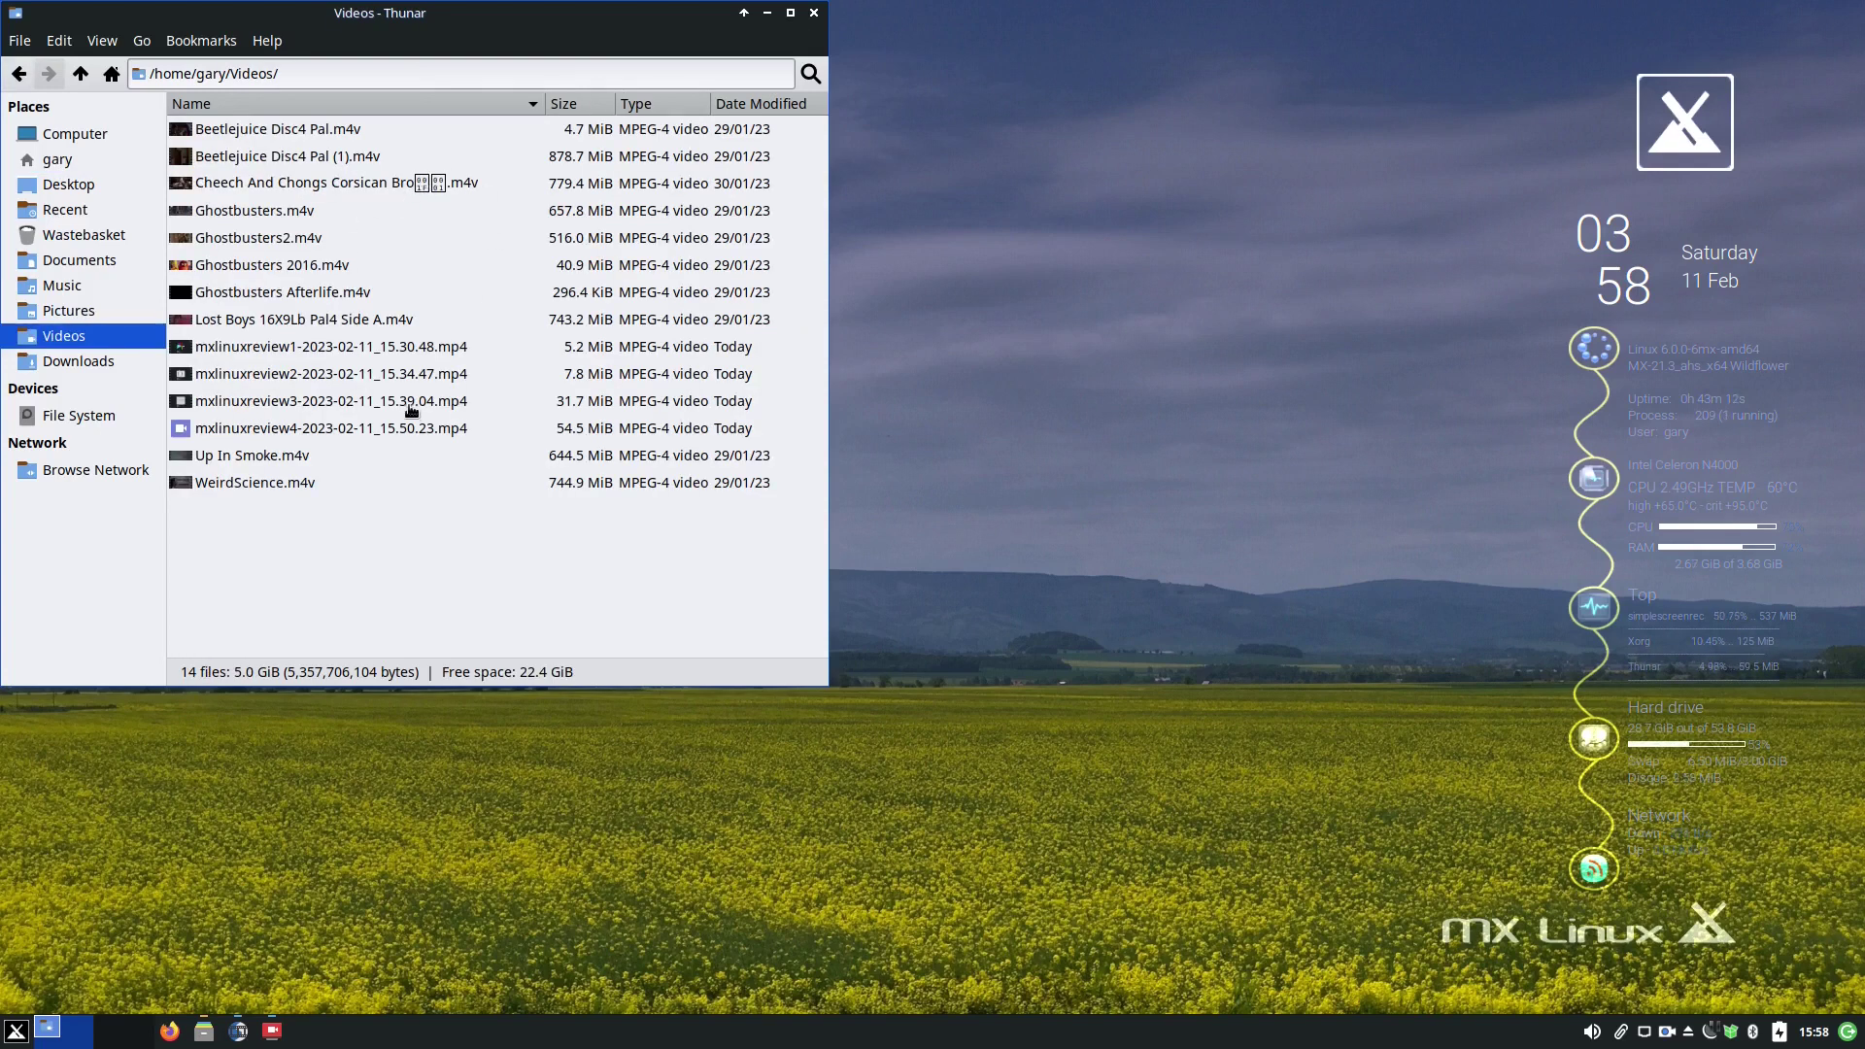
{"action": "left_click", "coordinate": [413, 413]}
{"action": "left_click", "coordinate": [254, 350]}
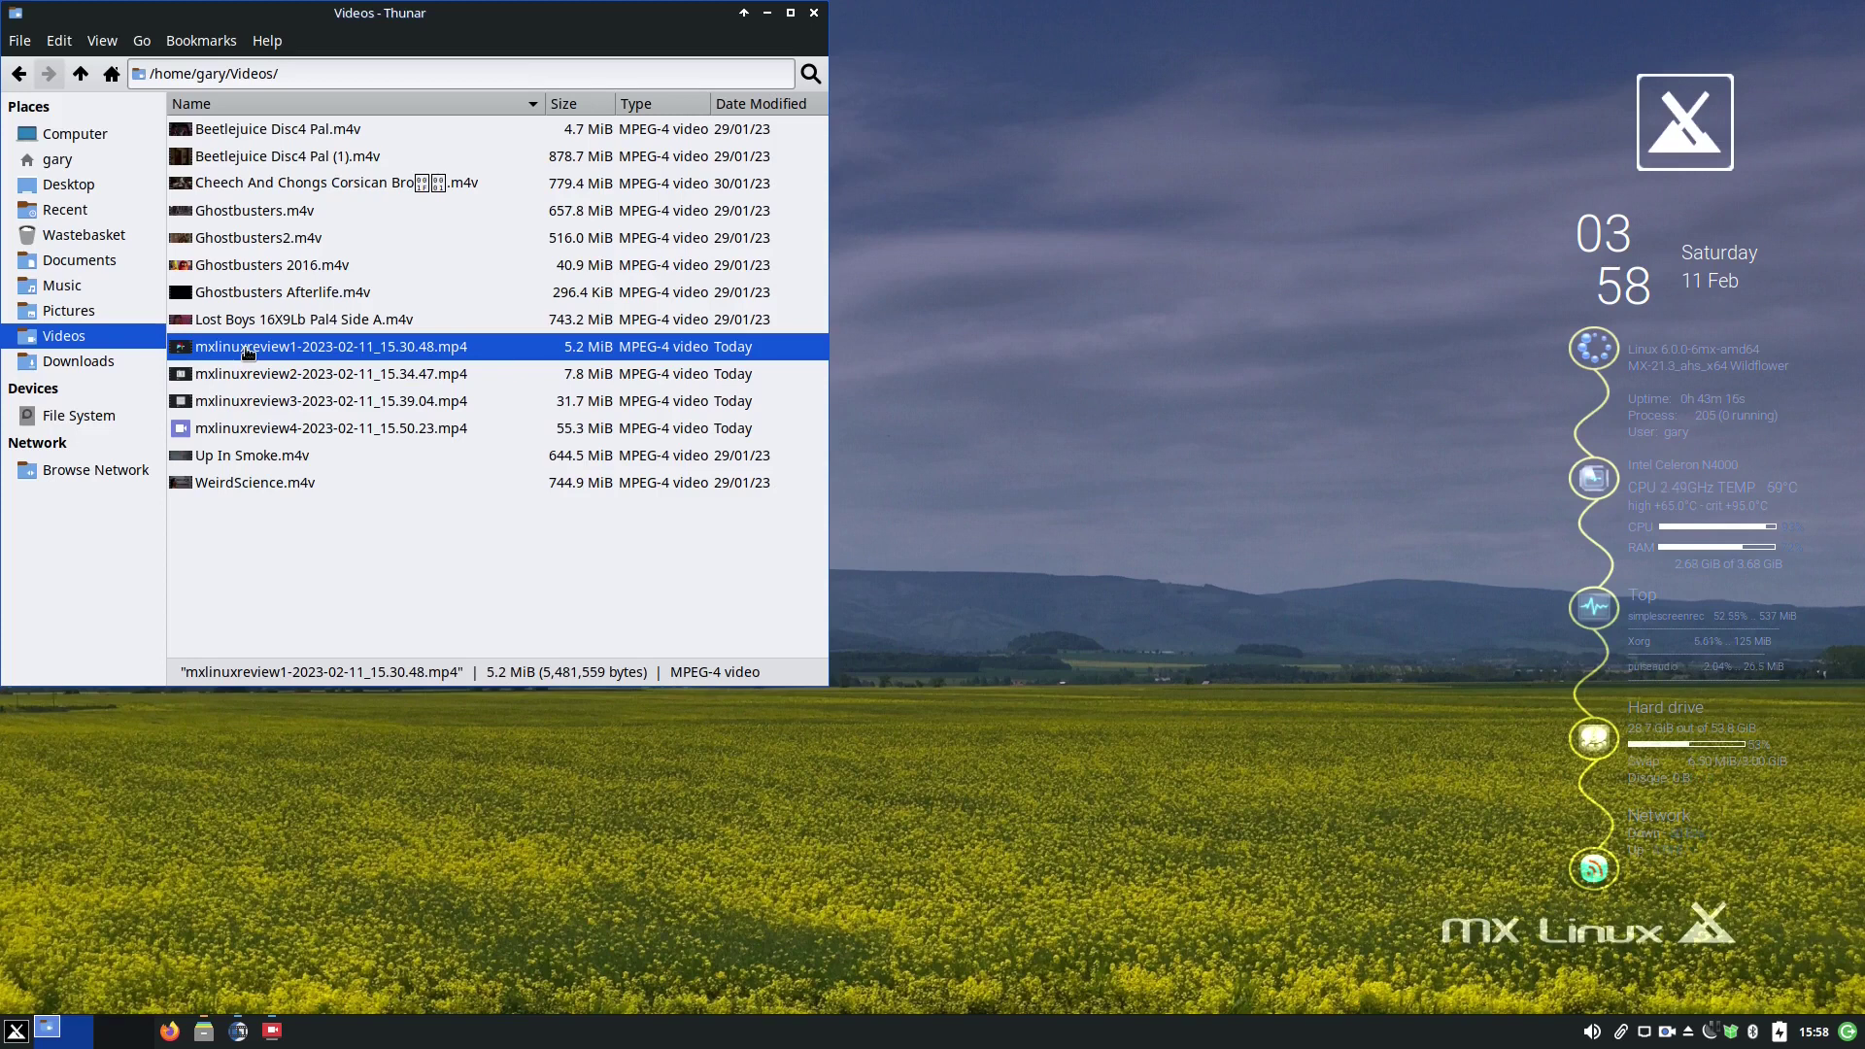
Play mxlinuxreview1 with VLC media player, then close VLC and Thunar
{"action": "right_click", "coordinate": [248, 353]}
{"action": "left_click", "coordinate": [344, 375]}
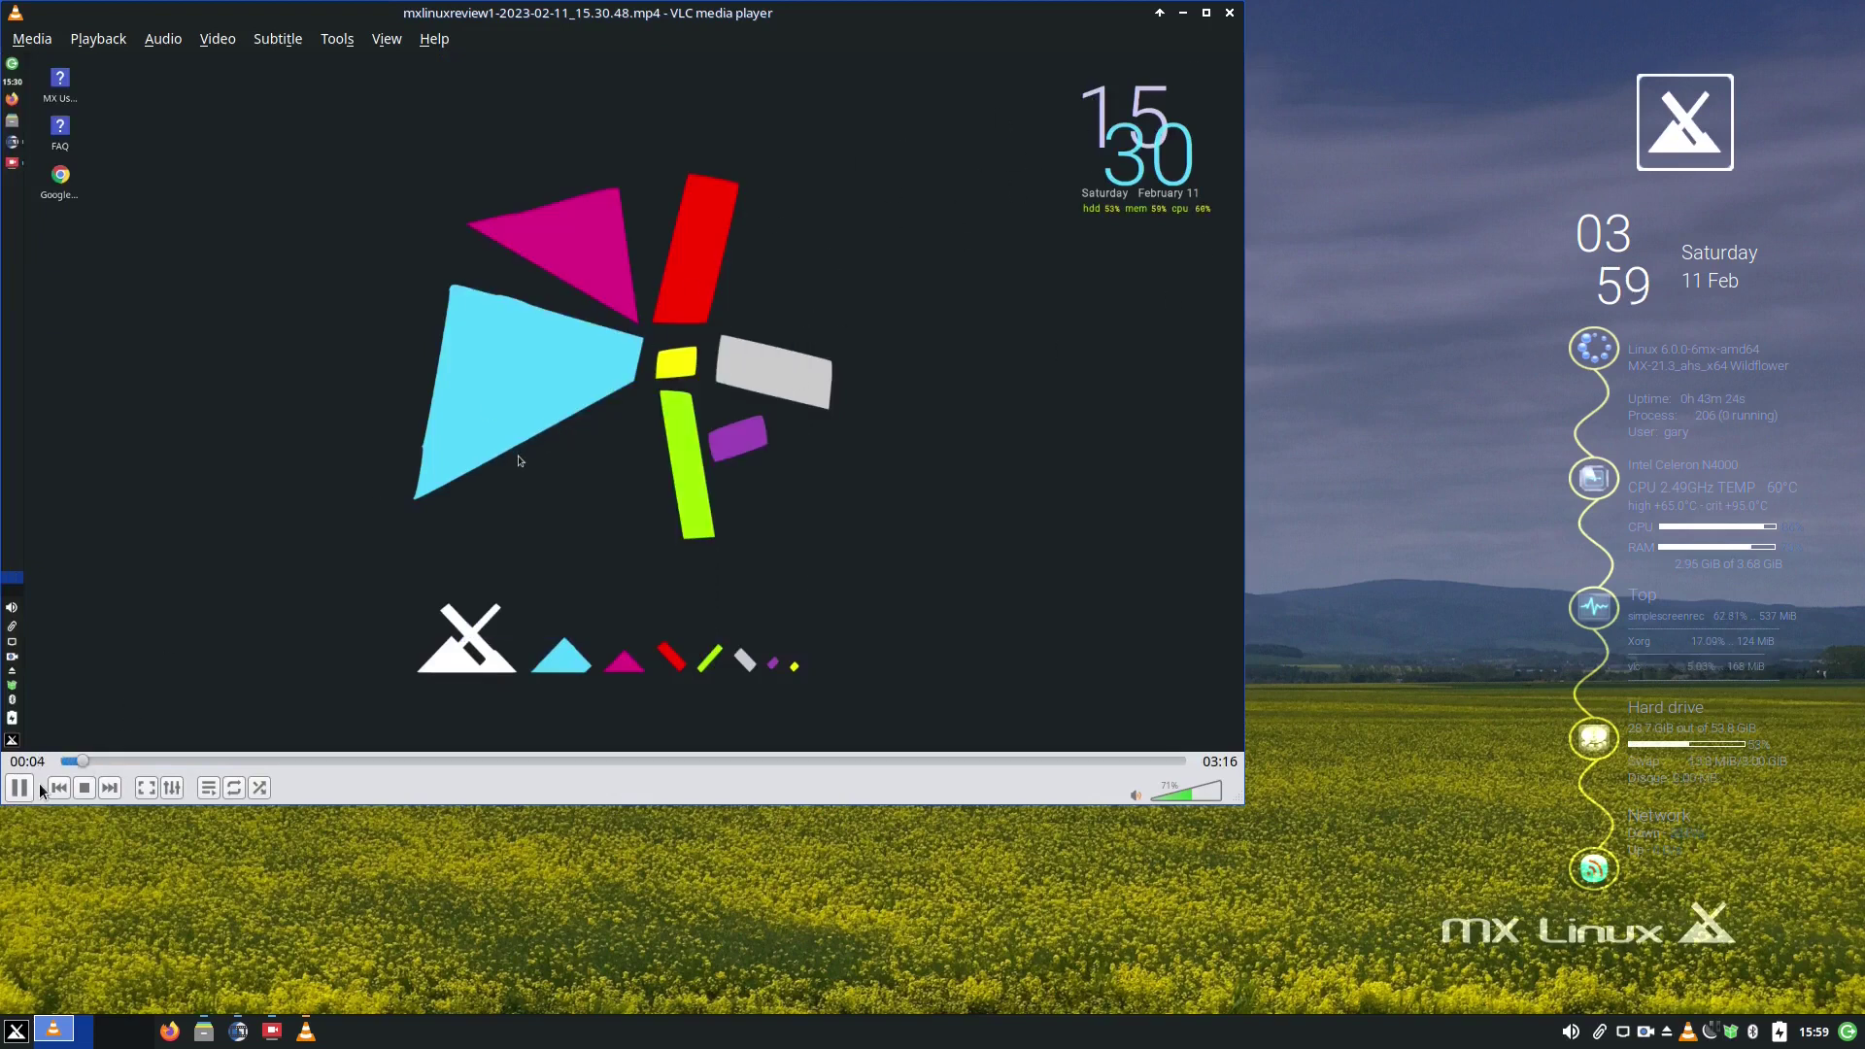
{"action": "left_click", "coordinate": [1230, 13]}
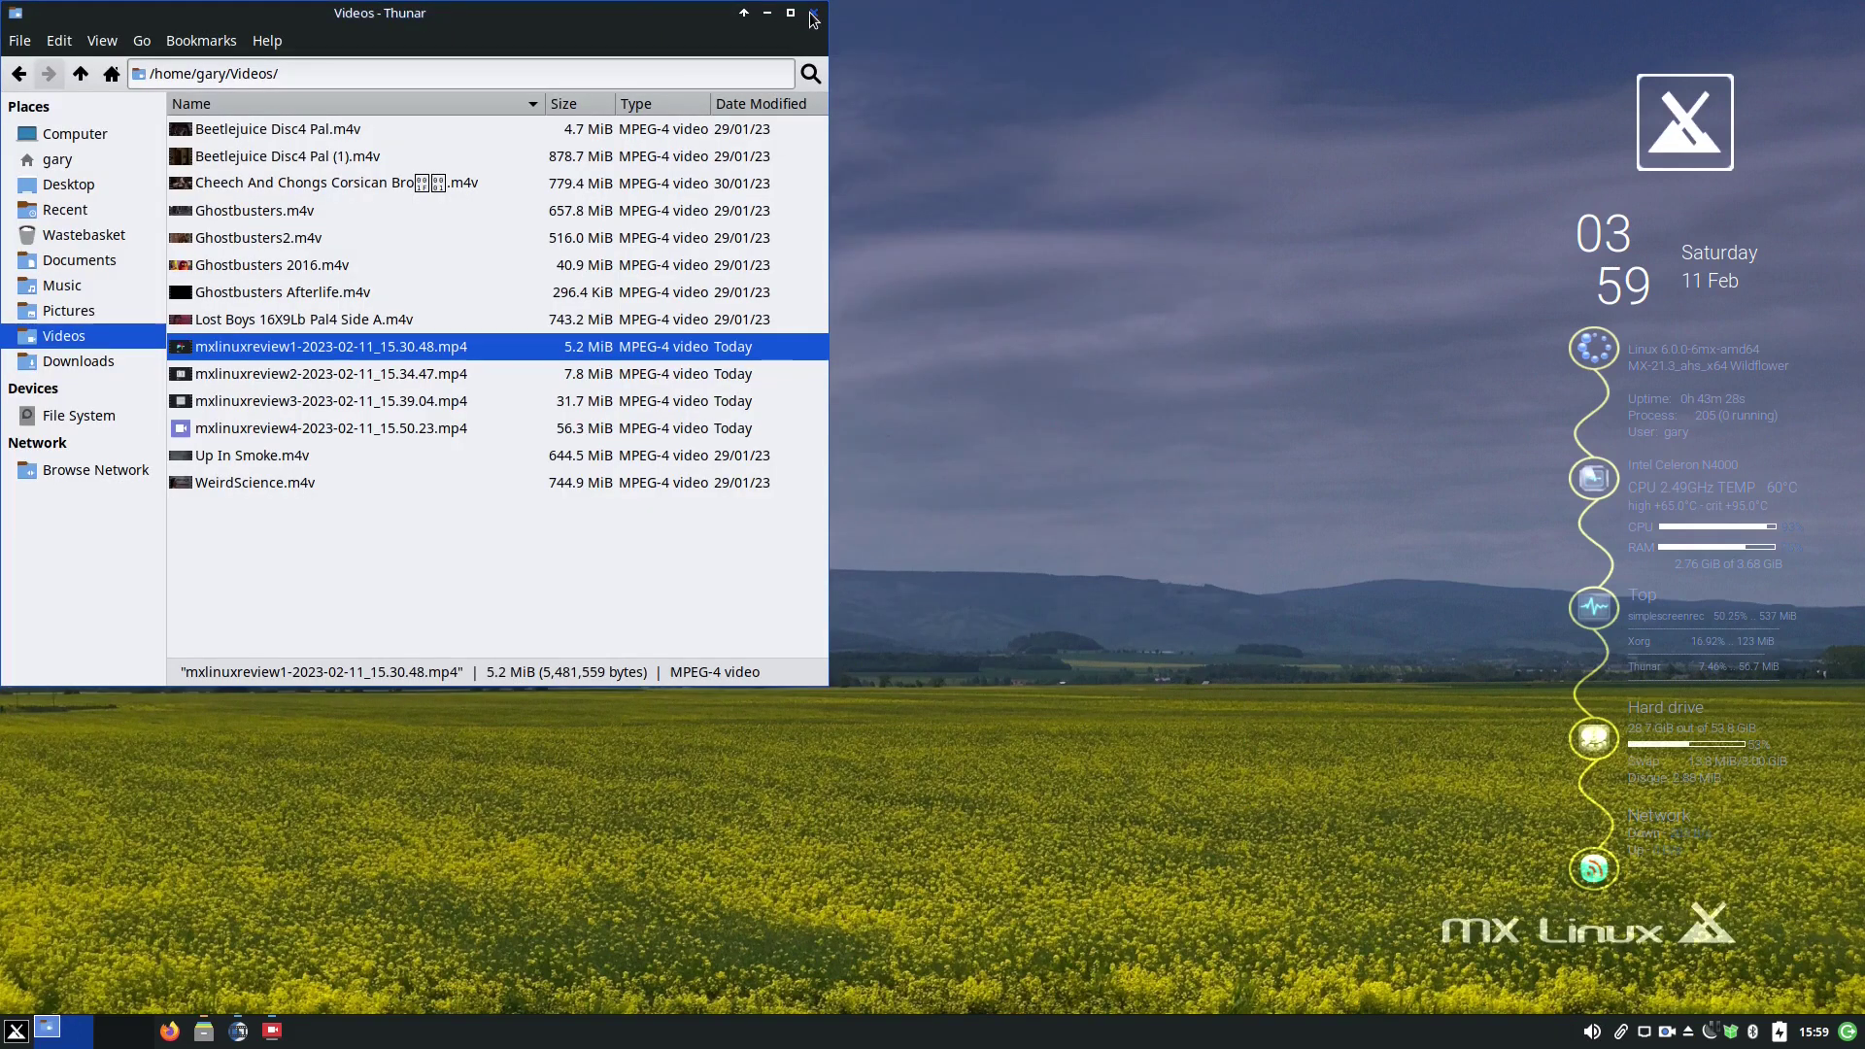
{"action": "left_click", "coordinate": [814, 13]}
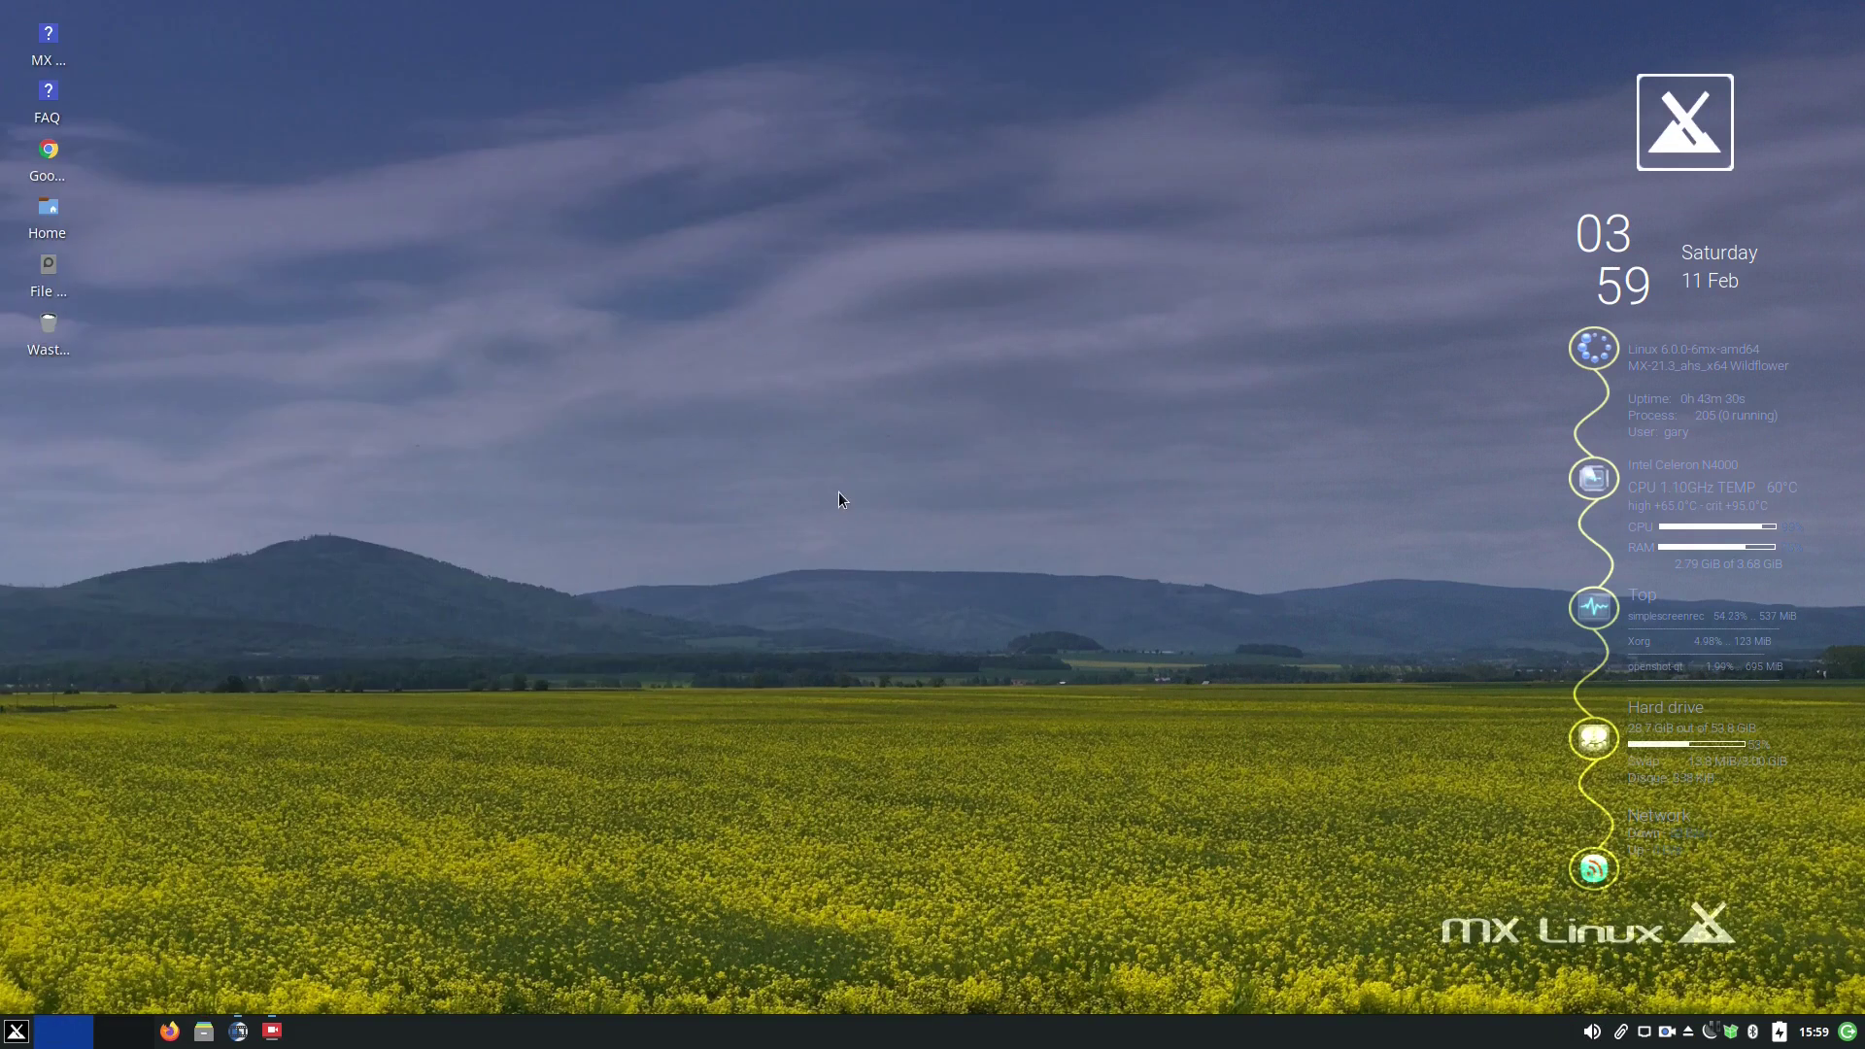